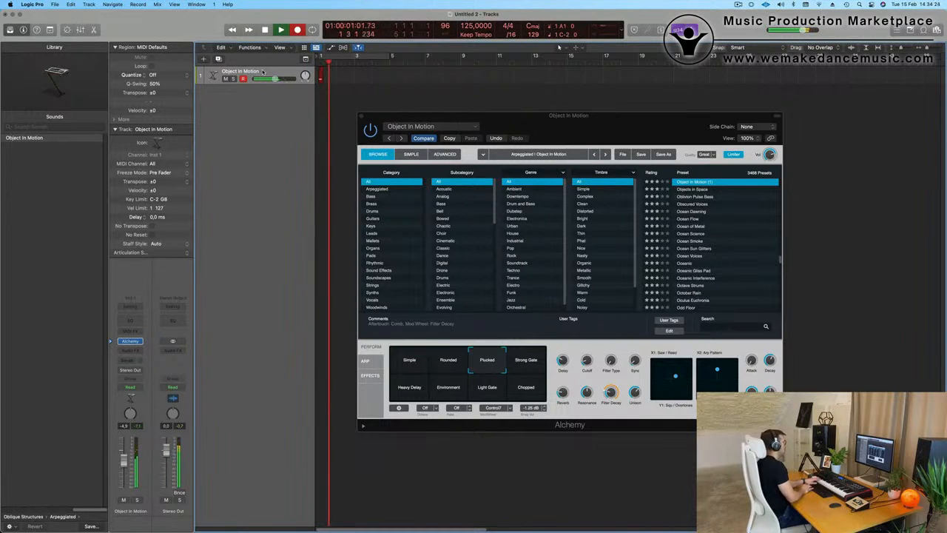
{"action": "key", "text": "space"}
{"action": "key", "text": "r"}
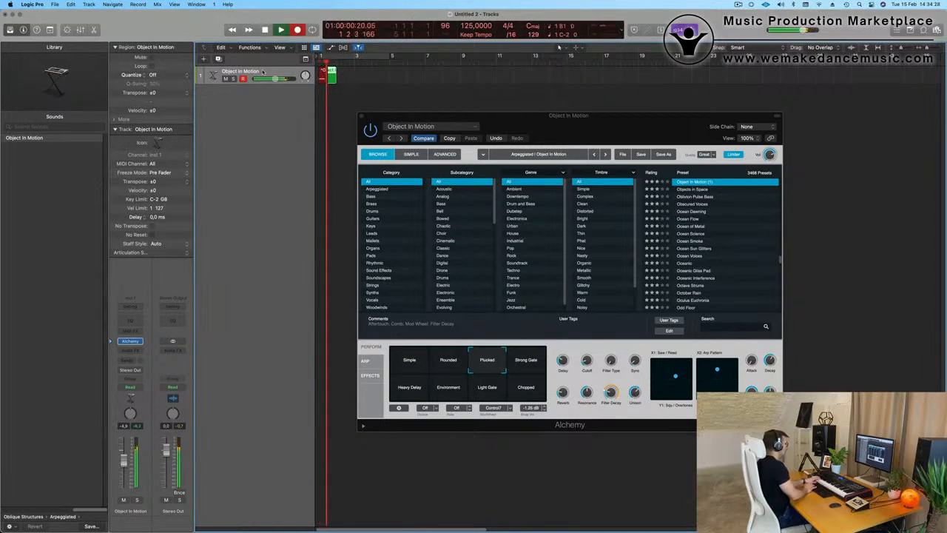
{"action": "key", "text": "space"}
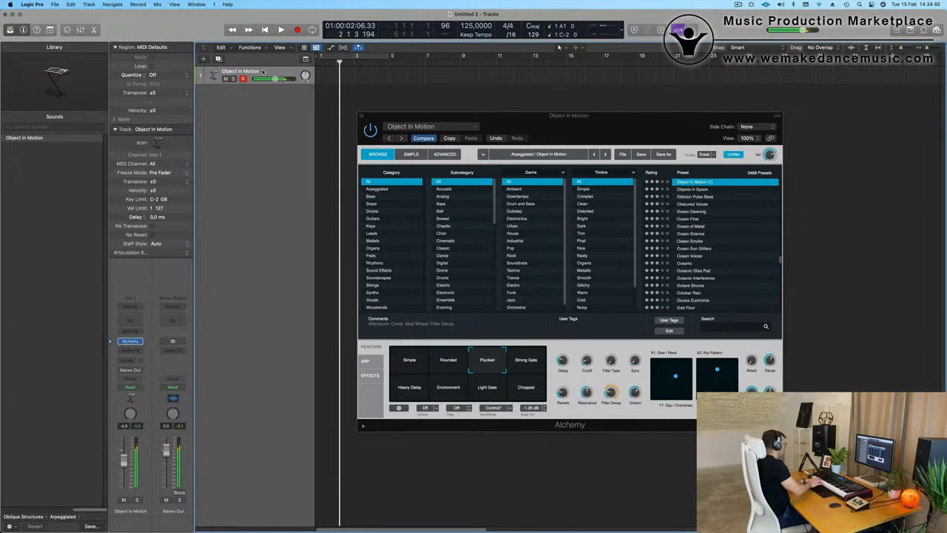
Record a MIDI take on the Object In Motion track, then split it at bar 5 and remove the part before
{"action": "key", "text": "r"}
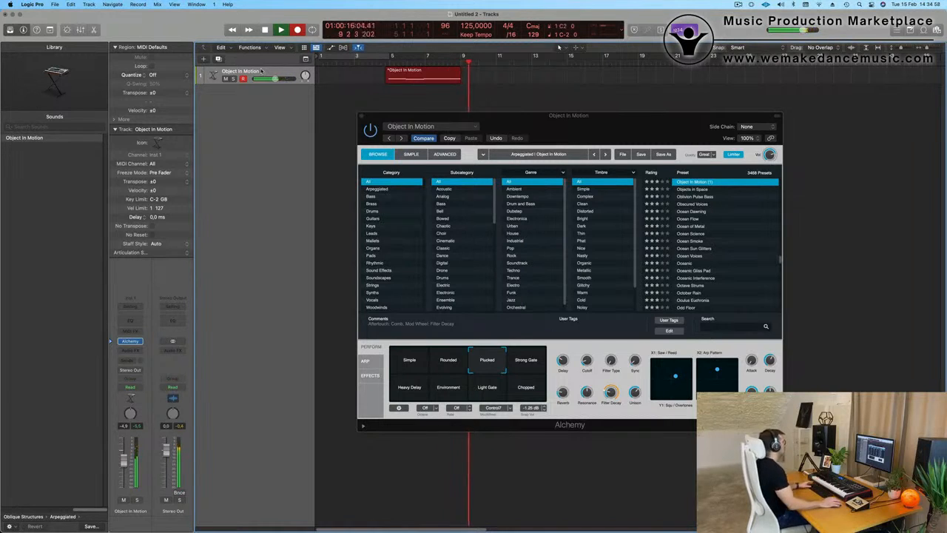
{"action": "key", "text": "space"}
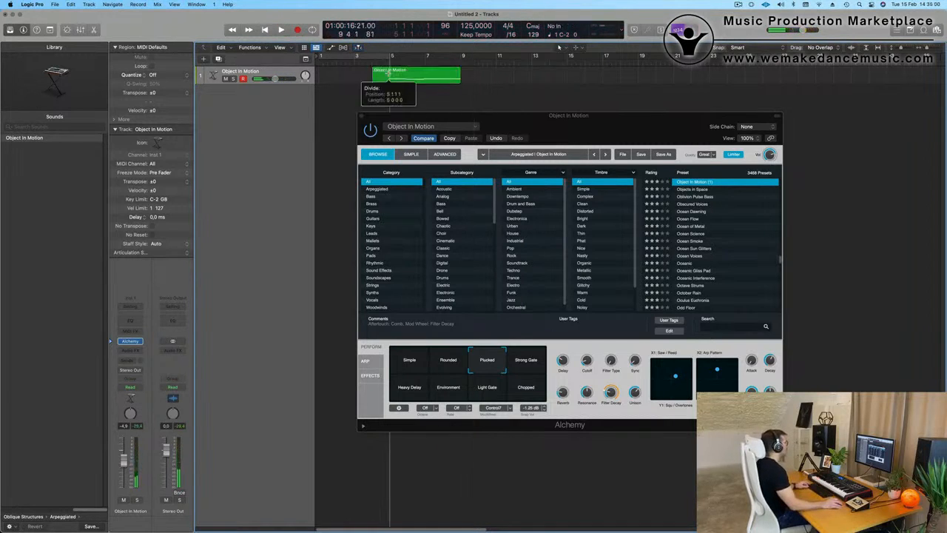
{"action": "left_click", "coordinate": [382, 79]}
{"action": "left_click", "coordinate": [538, 185]}
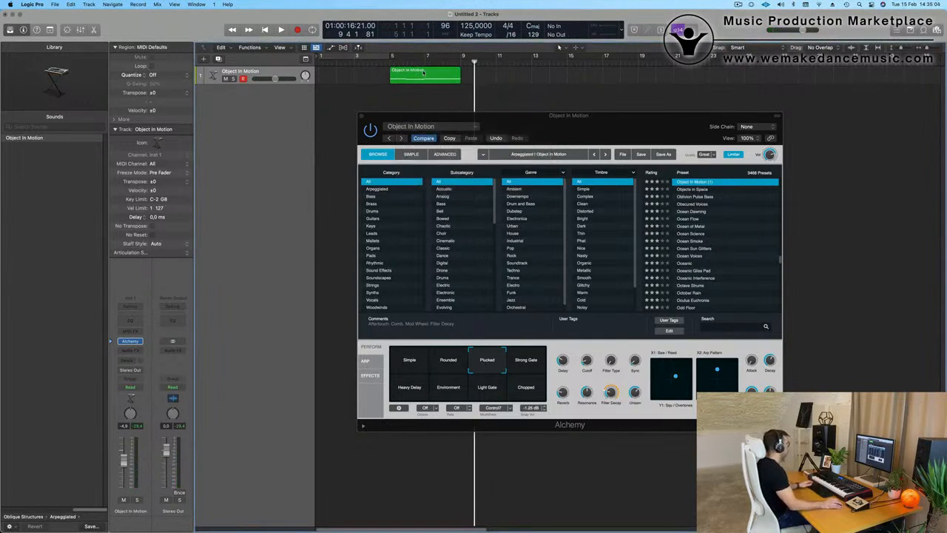
Move the trimmed region to start at bar 1 and play it back with cycling enabled over the region
{"action": "left_click_drag", "start_coordinate": [423, 72], "coordinate": [352, 71]}
{"action": "key", "text": "c"}
{"action": "key", "text": "space"}
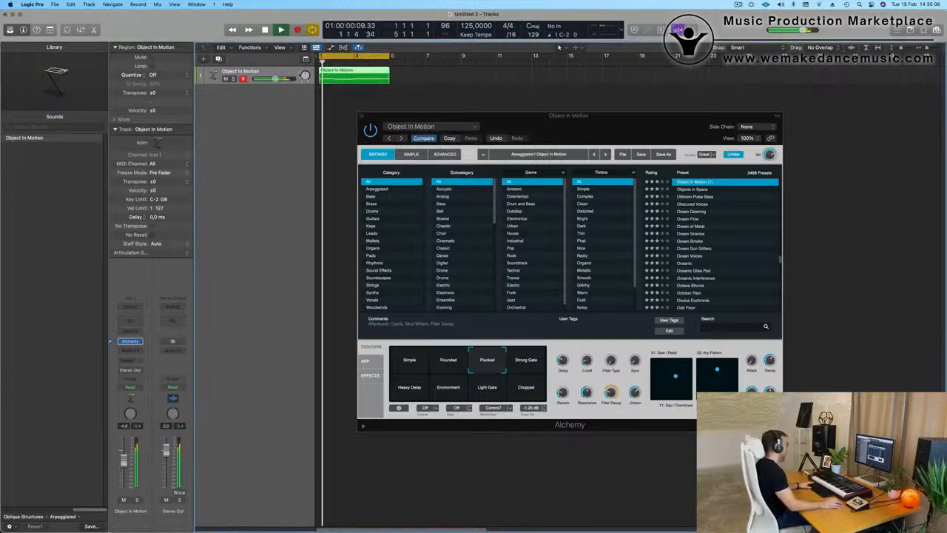
Open the region in the Piano Roll and align the starts of its last three notes with the bar lines
{"action": "double_click", "coordinate": [357, 72]}
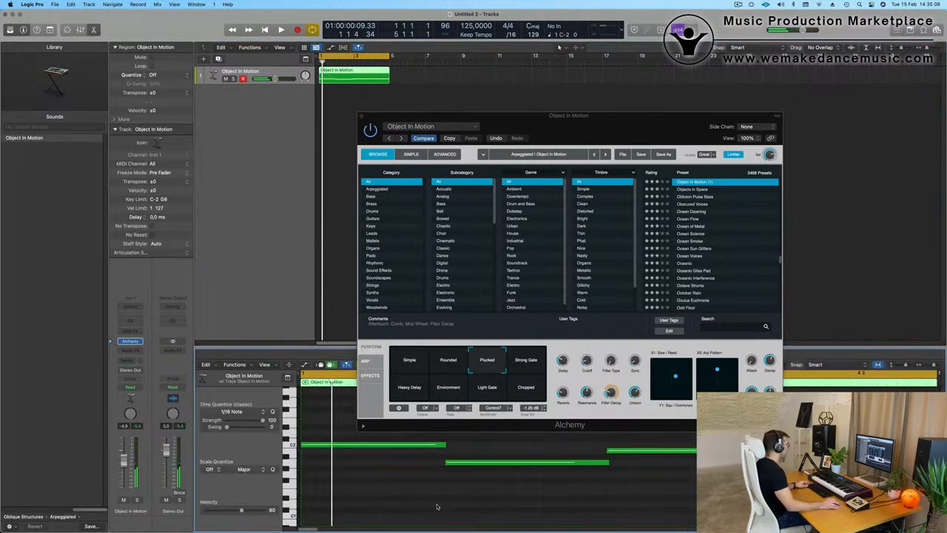
{"action": "left_click_drag", "start_coordinate": [475, 447], "coordinate": [688, 484]}
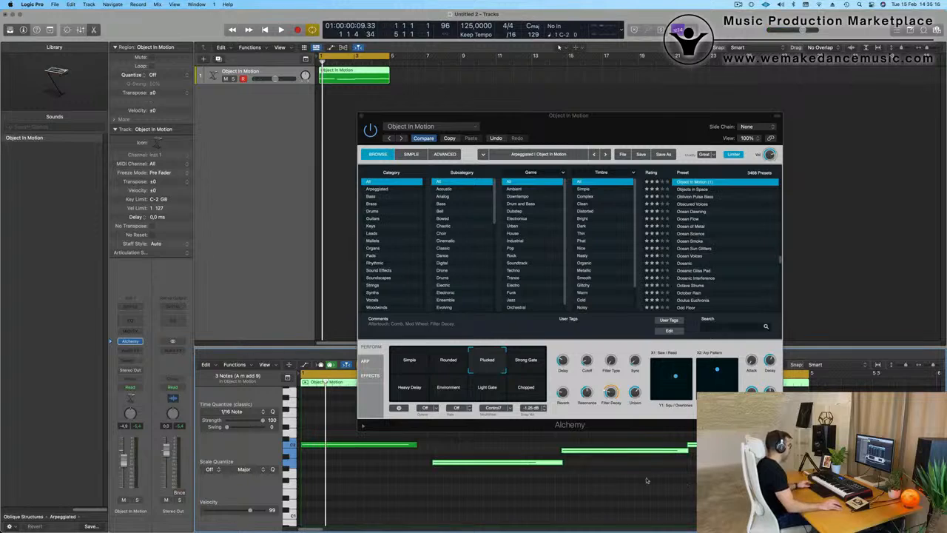
{"action": "left_click", "coordinate": [556, 454]}
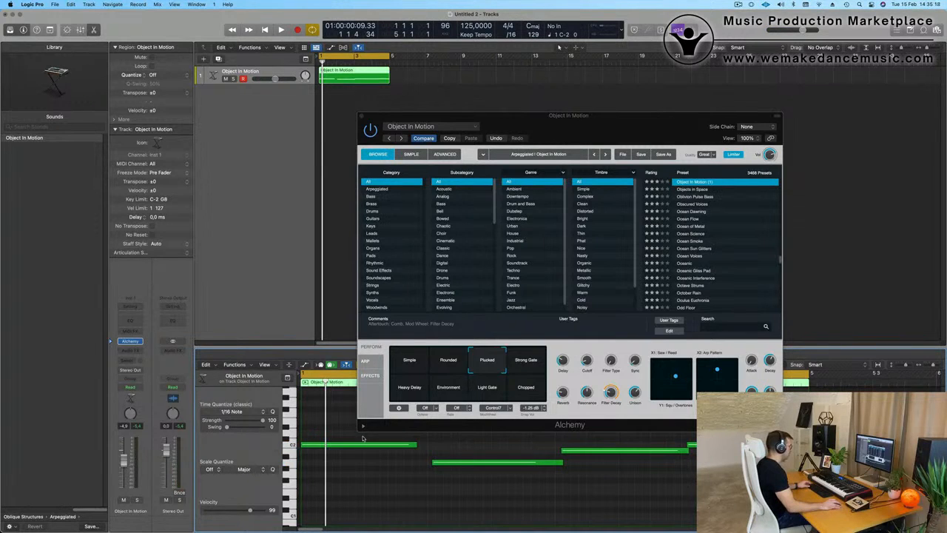
{"action": "left_click_drag", "start_coordinate": [362, 438], "coordinate": [699, 471]}
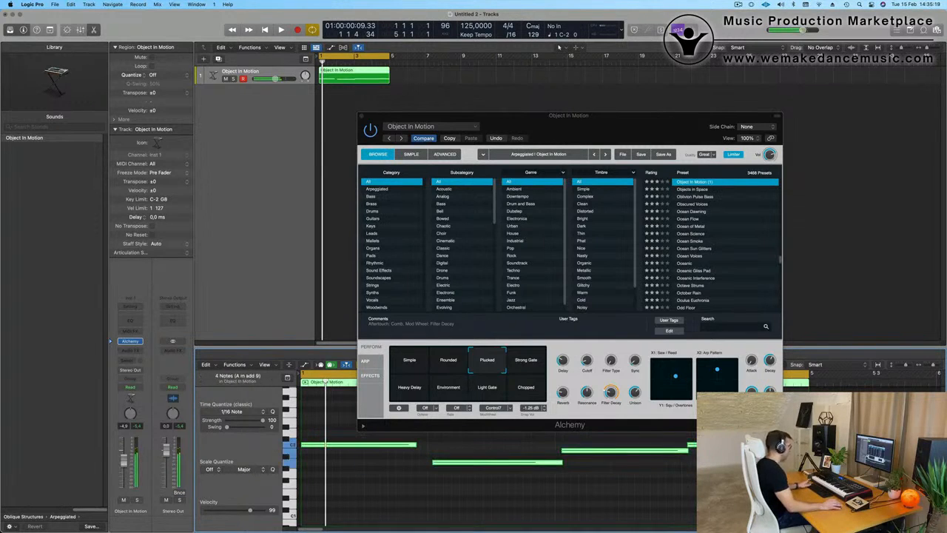
{"action": "left_click", "coordinate": [531, 486]}
{"action": "left_click_drag", "start_coordinate": [468, 443], "coordinate": [698, 466]}
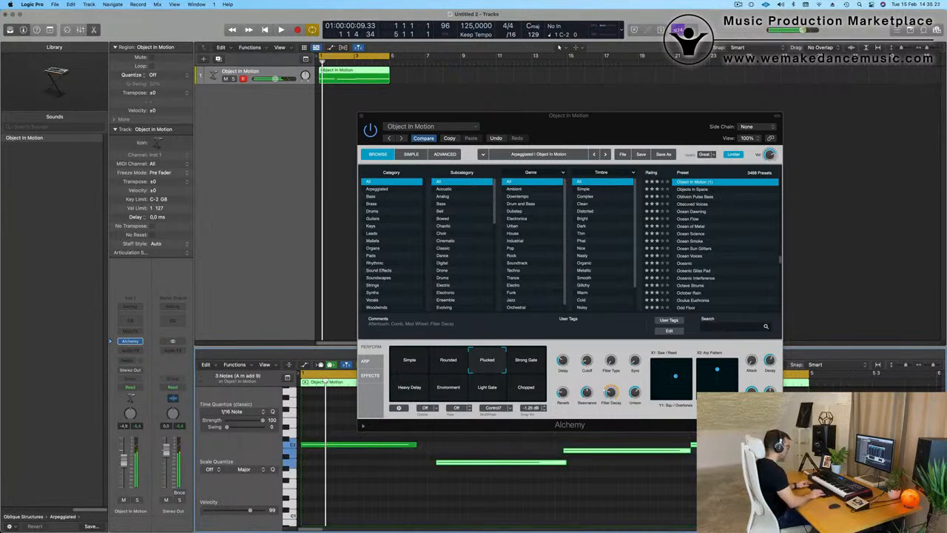
{"action": "left_click", "coordinate": [629, 473]}
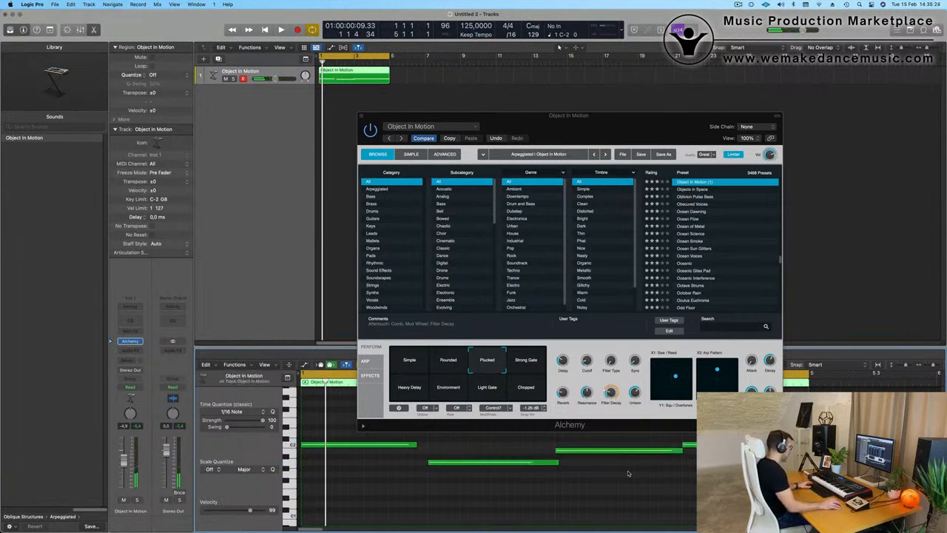
Resize the first three notes so that each one ends where the following note begins
{"action": "left_click_drag", "start_coordinate": [558, 463], "coordinate": [554, 463]}
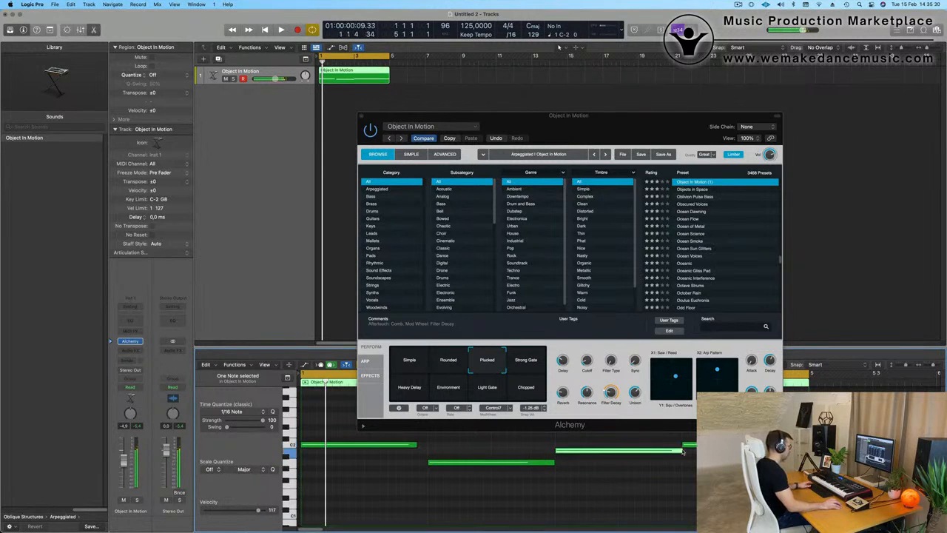
{"action": "key", "text": "space"}
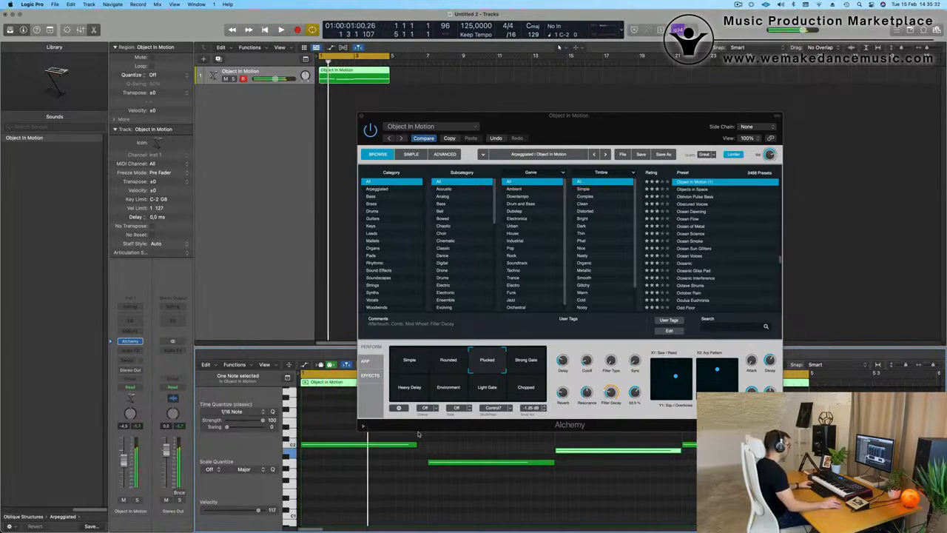
{"action": "left_click_drag", "start_coordinate": [416, 445], "coordinate": [427, 445]}
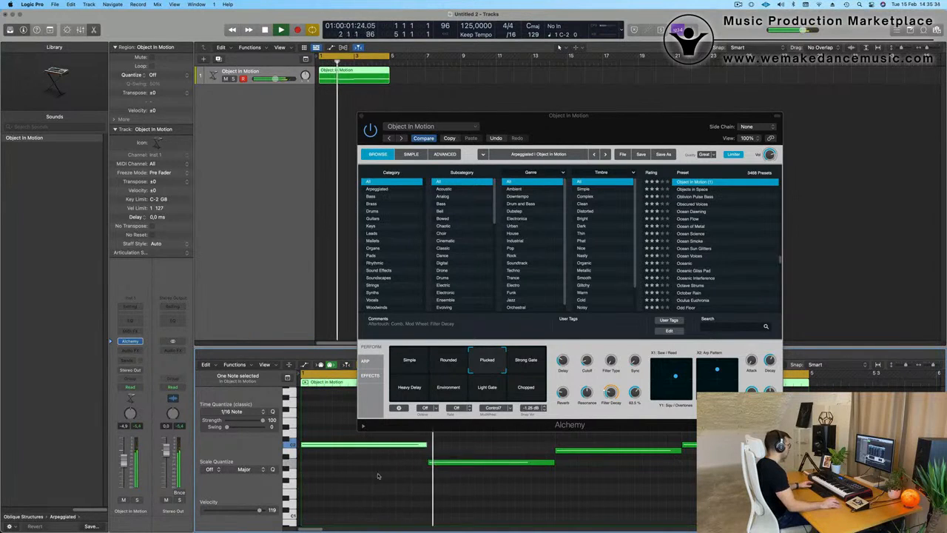
Move the Alchemy window clear of the Piano Roll so that all four notes of the region can be edited
{"action": "left_click_drag", "start_coordinate": [548, 137], "coordinate": [645, 88]}
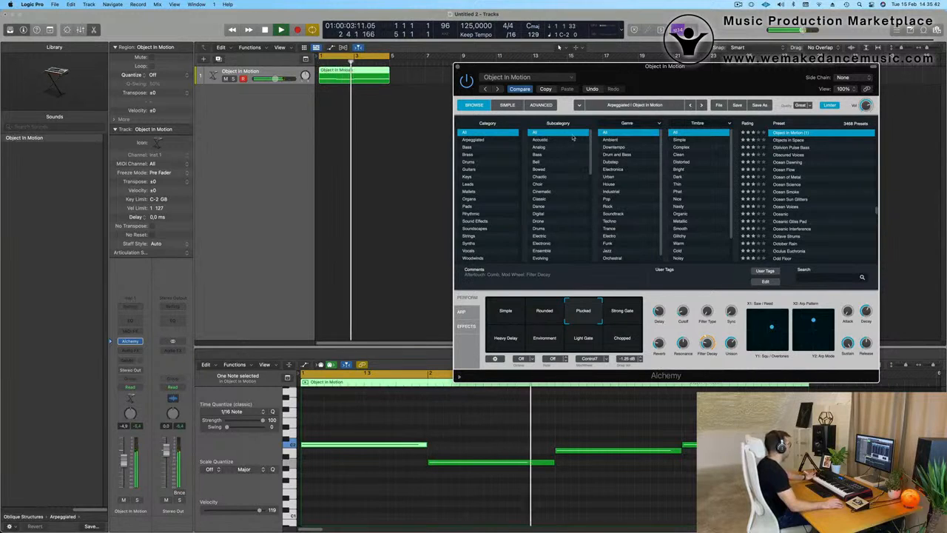
{"action": "left_click_drag", "start_coordinate": [673, 69], "coordinate": [665, 68]}
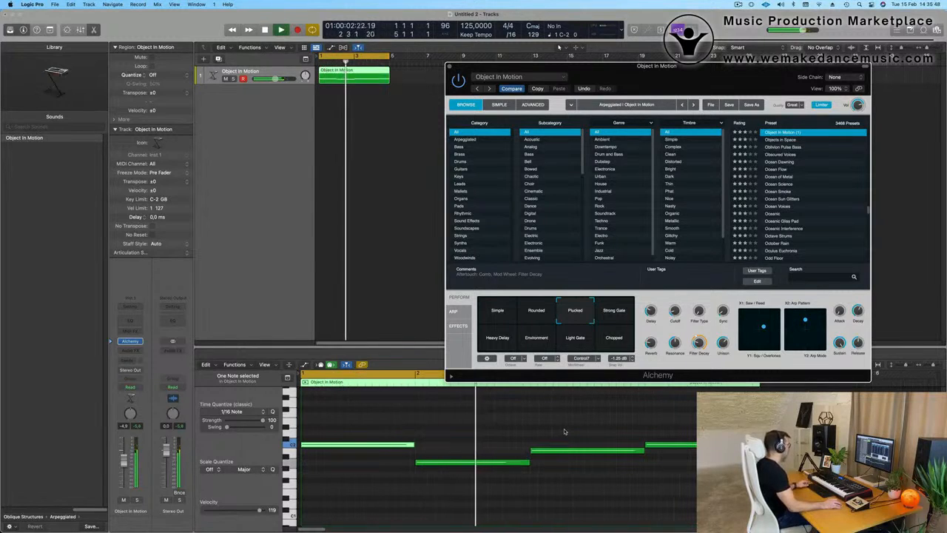
{"action": "scroll", "coordinate": [467, 430], "scroll_direction": "down", "scroll_amount": 3}
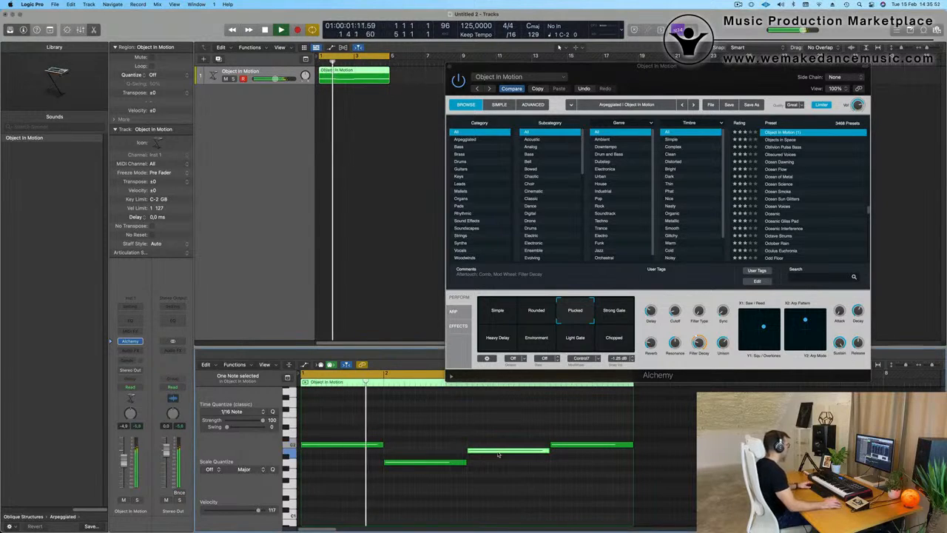
Try the third note at a pitch below the second note, and move it back to its original pitch
{"action": "left_click_drag", "start_coordinate": [498, 454], "coordinate": [507, 476]}
{"action": "key", "text": "super+Left"}
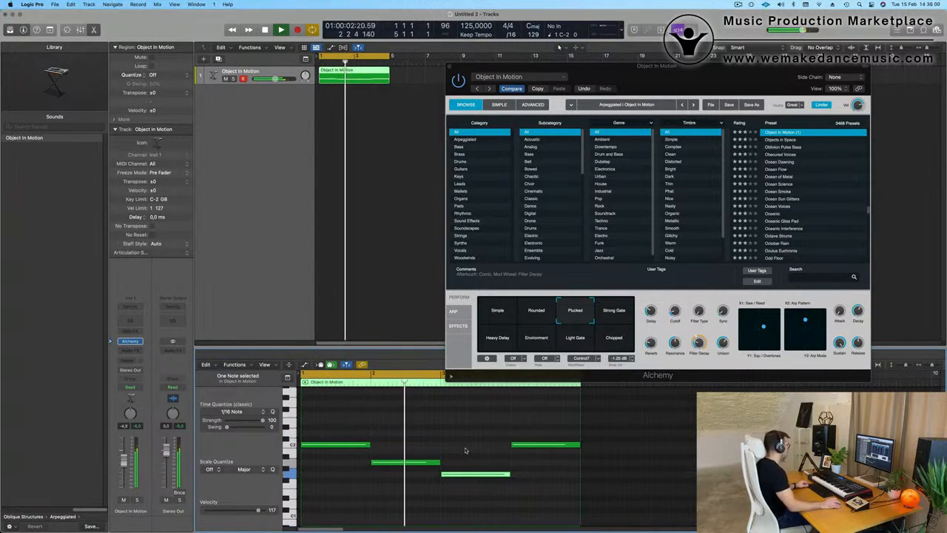
{"action": "key", "text": "super+Left"}
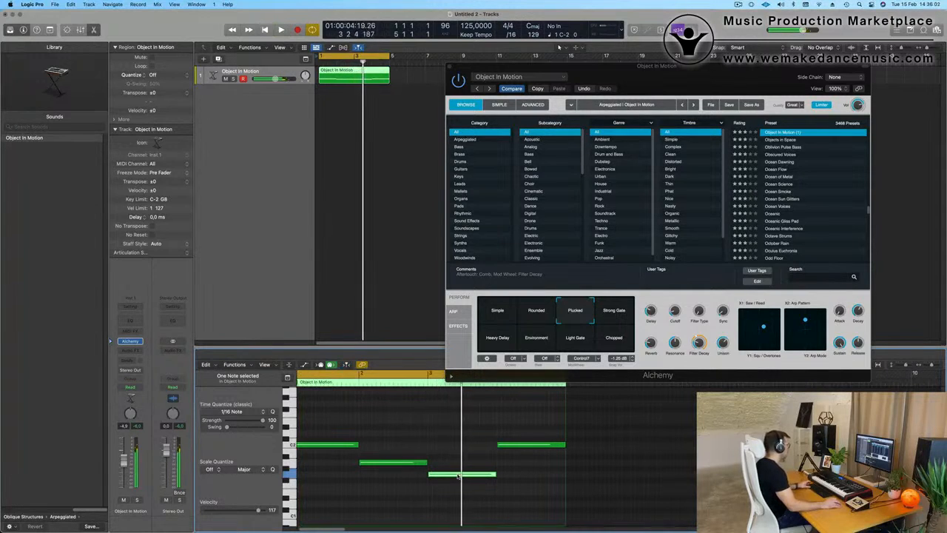
{"action": "scroll", "coordinate": [443, 466], "scroll_direction": "up", "scroll_amount": 1}
{"action": "left_click_drag", "start_coordinate": [455, 475], "coordinate": [460, 455]}
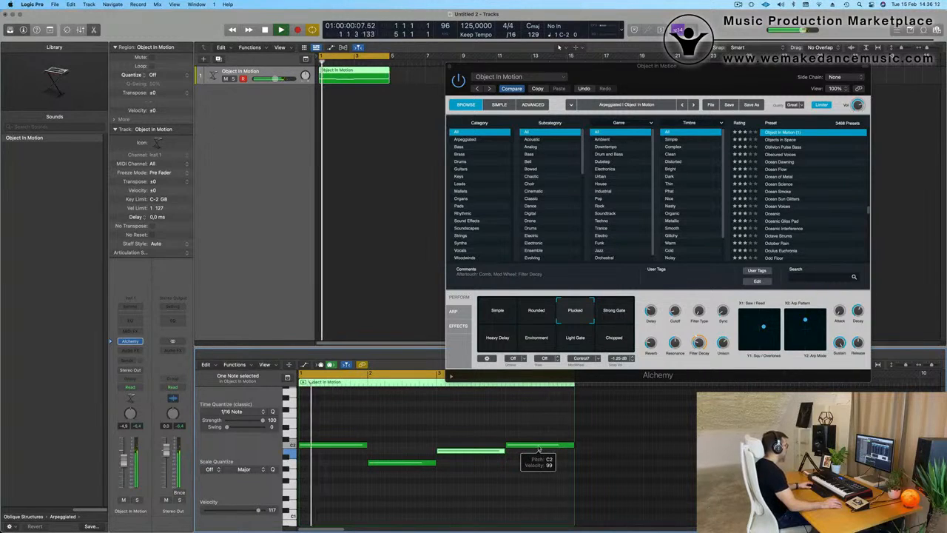
Delete the fourth note and extend the third note to the end of the region
{"action": "left_click_drag", "start_coordinate": [538, 449], "coordinate": [540, 436]}
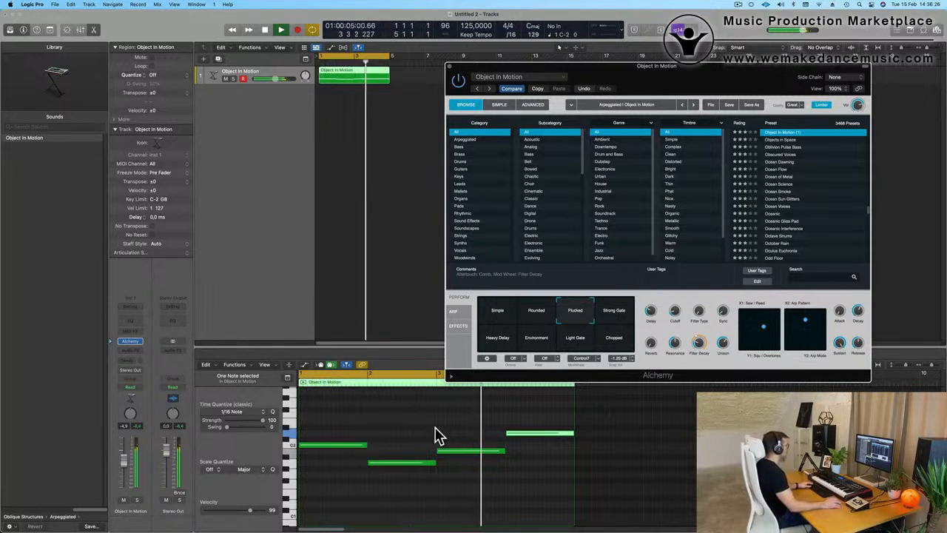
{"action": "left_click", "coordinate": [544, 433]}
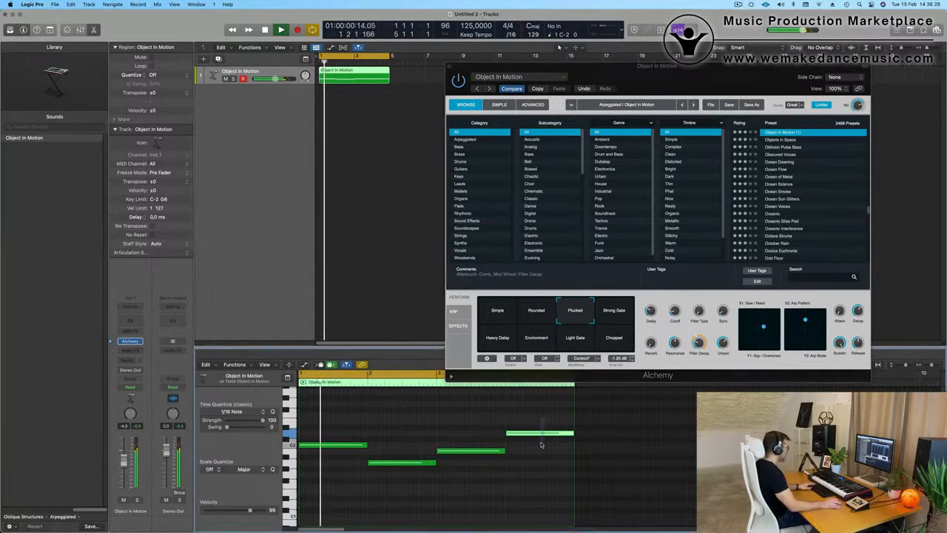
{"action": "key", "text": "Delete"}
{"action": "left_click_drag", "start_coordinate": [503, 450], "coordinate": [574, 449]}
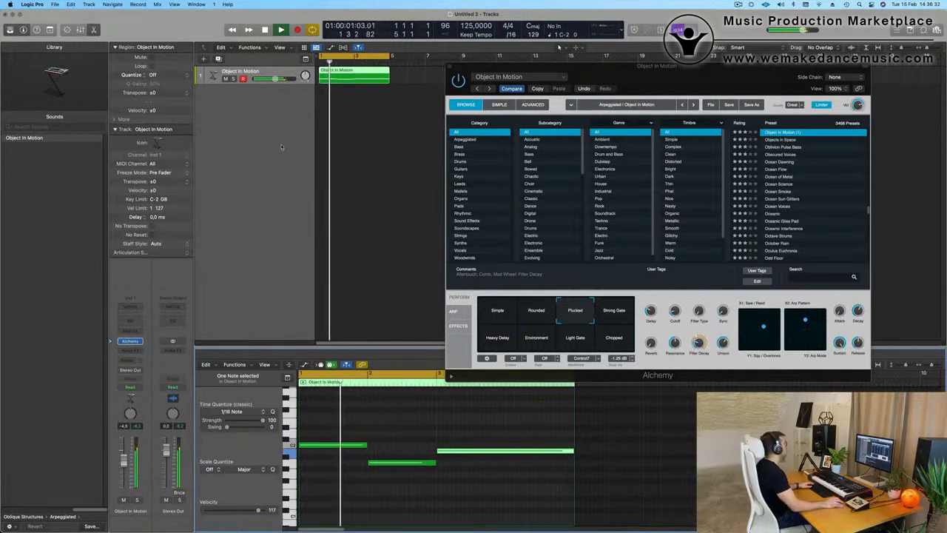
Enlarge the track's height and reposition the points in Alchemy's Saw / Reed and Arp Pattern XY pads during playback
{"action": "left_click_drag", "start_coordinate": [252, 84], "coordinate": [256, 211]}
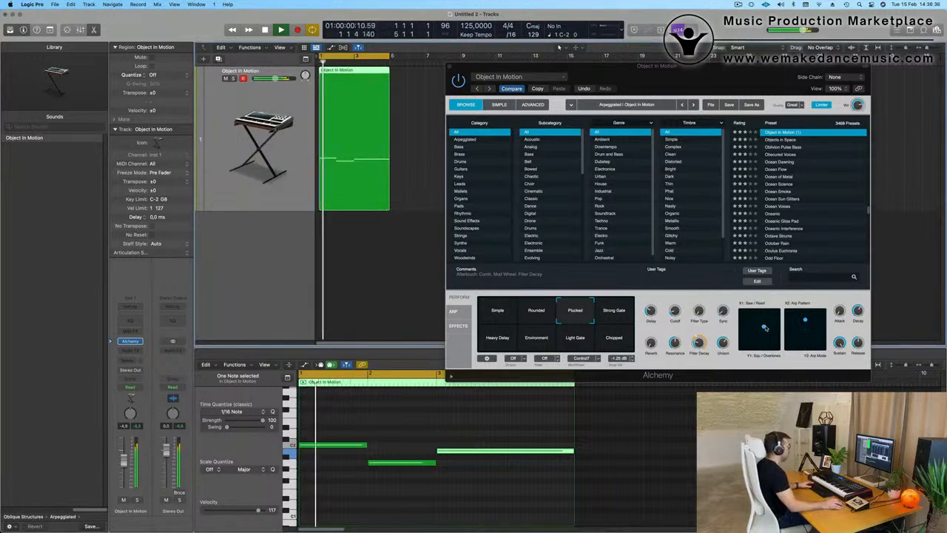
{"action": "left_click_drag", "start_coordinate": [766, 327], "coordinate": [767, 324]}
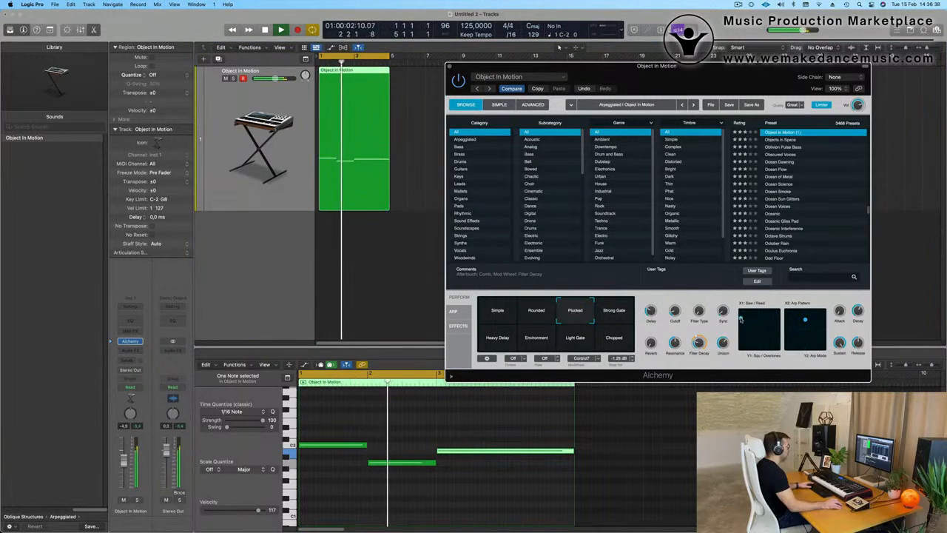
{"action": "left_click_drag", "start_coordinate": [742, 319], "coordinate": [783, 353]}
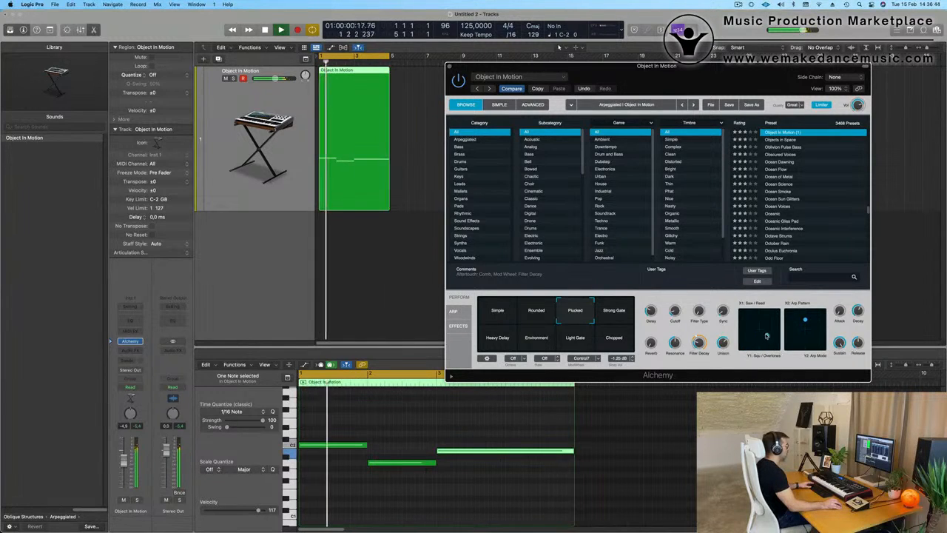
{"action": "left_click_drag", "start_coordinate": [767, 332], "coordinate": [755, 331]}
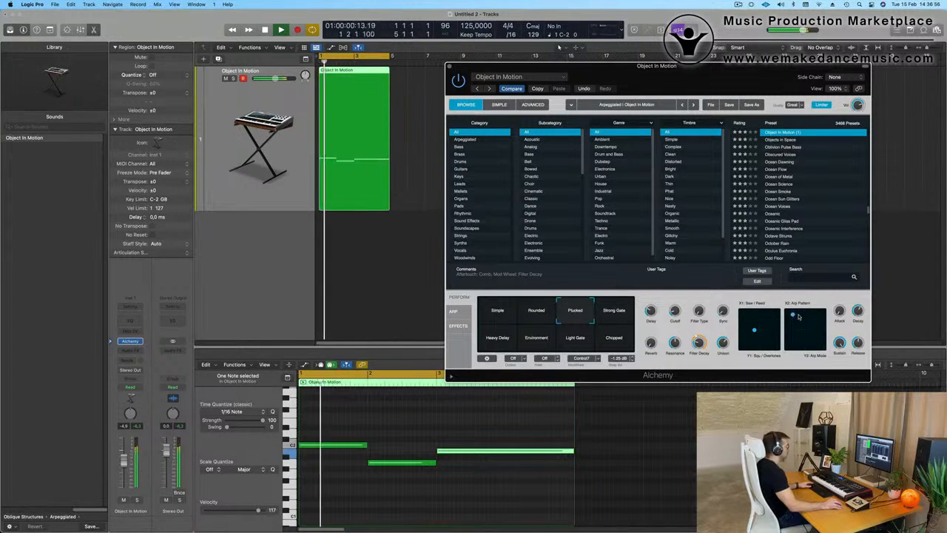
{"action": "mouse_move", "coordinate": [820, 319]}
{"action": "left_mouse_down"}
{"action": "mouse_move", "coordinate": [791, 347]}
{"action": "mouse_move", "coordinate": [788, 316]}
{"action": "mouse_move", "coordinate": [802, 323]}
{"action": "left_mouse_up"}
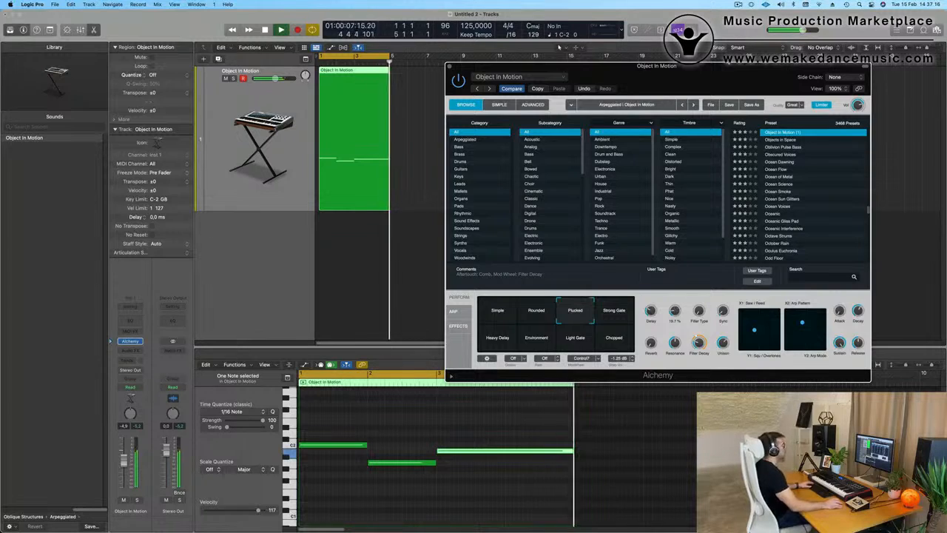
Close the Alchemy window and create a duplicate of the Object In Motion track below it
{"action": "left_click_drag", "start_coordinate": [473, 66], "coordinate": [540, 80]}
{"action": "left_click", "coordinate": [517, 81]}
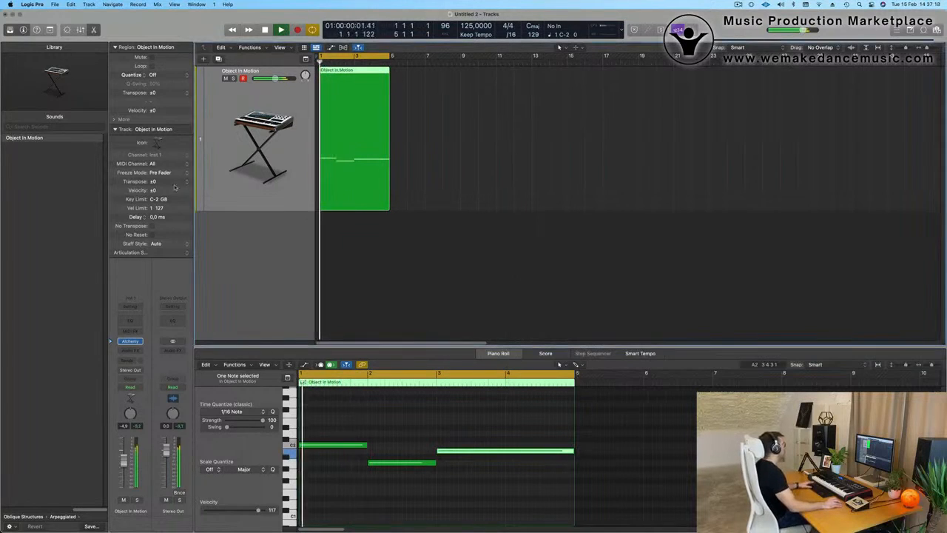
{"action": "left_click", "coordinate": [218, 60]}
{"action": "scroll", "coordinate": [224, 267], "scroll_direction": "down", "scroll_amount": 2}
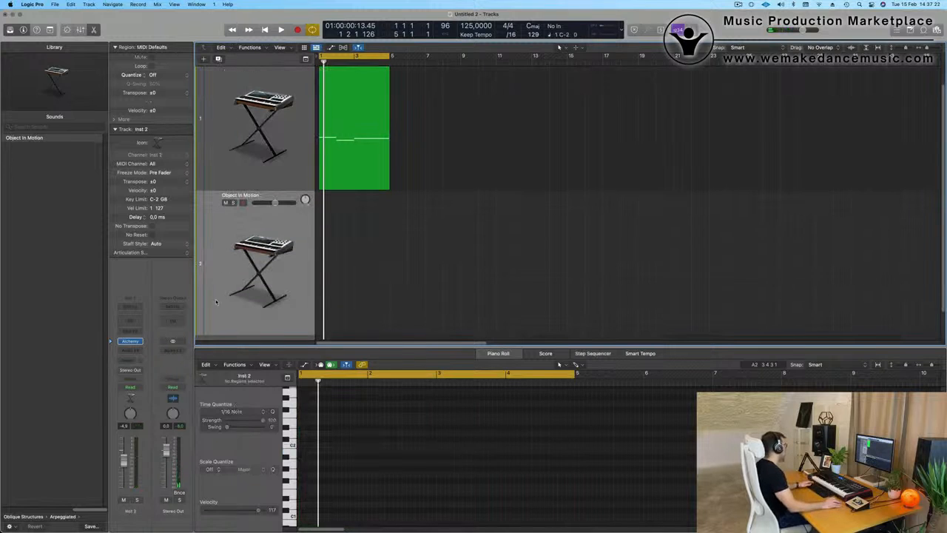
Replace the duplicated track's instrument with Drum Machine Designer and select its Empty Kit track
{"action": "left_click", "coordinate": [139, 342]}
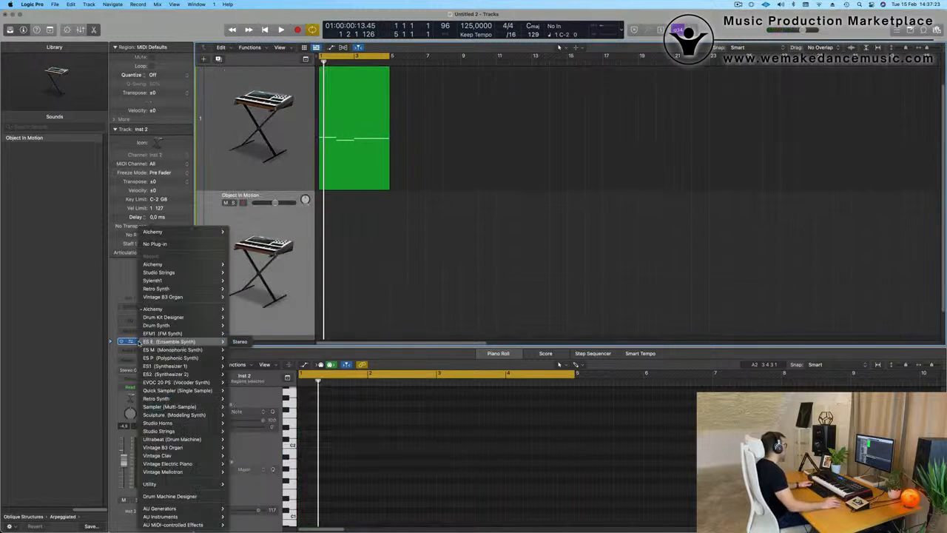
{"action": "left_click", "coordinate": [184, 498]}
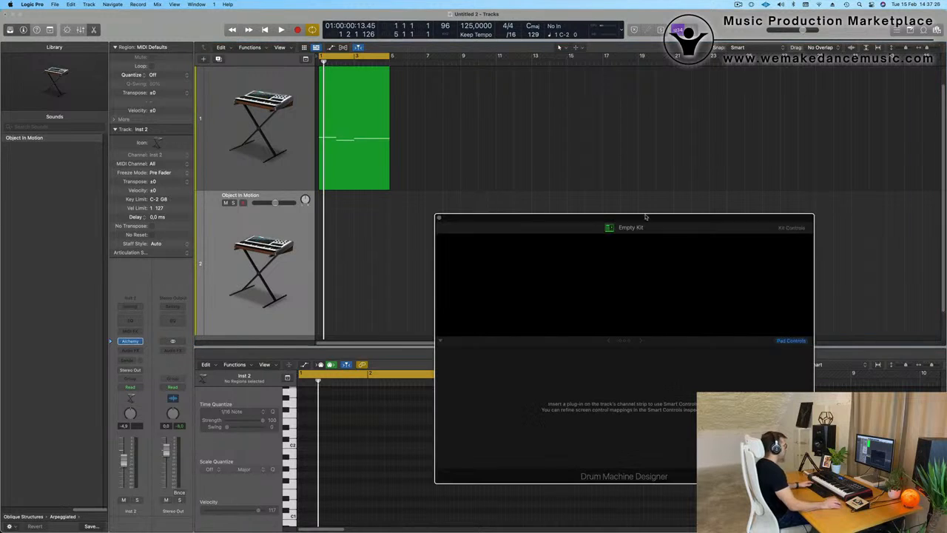
{"action": "left_click", "coordinate": [270, 179]}
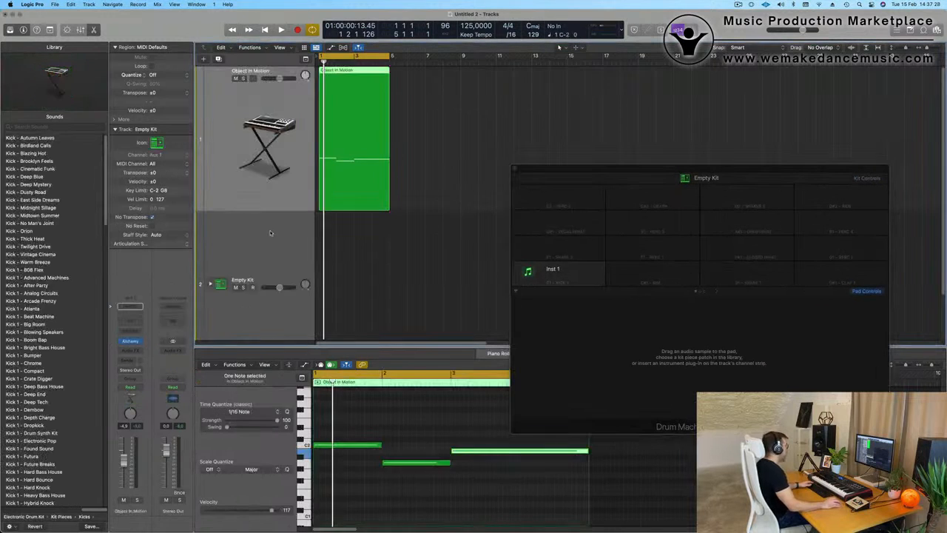
{"action": "left_click", "coordinate": [271, 234]}
{"action": "key", "text": "space"}
{"action": "key", "text": "space"}
{"action": "left_click_drag", "start_coordinate": [748, 168], "coordinate": [585, 168]}
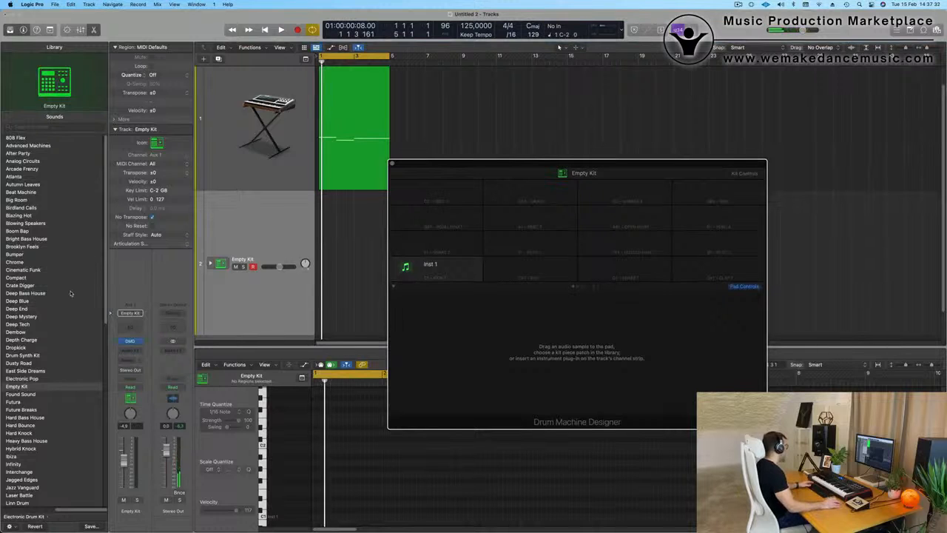
Load the Radiant kit onto the Empty Kit track and shift the Drum Machine Designer window slightly aside
{"action": "scroll", "coordinate": [68, 303], "scroll_direction": "down", "scroll_amount": 10}
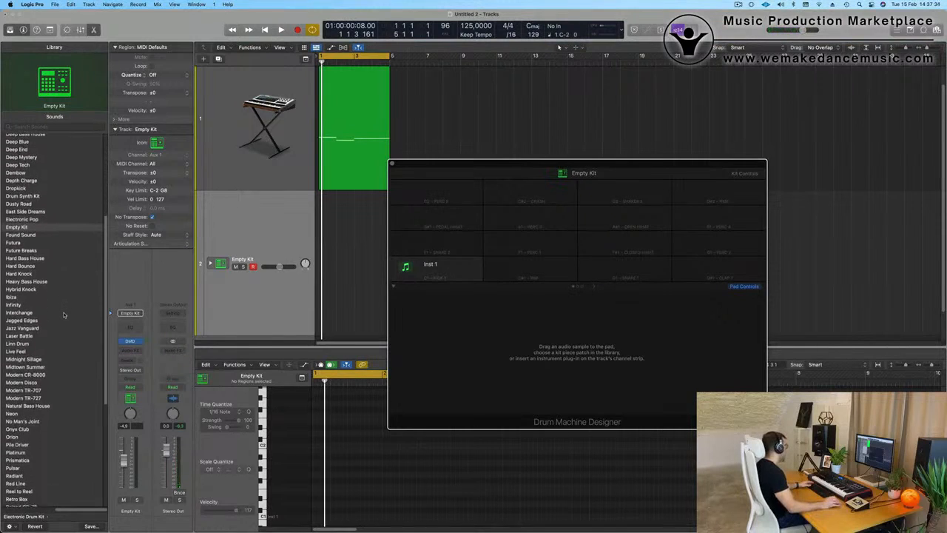
{"action": "scroll", "coordinate": [64, 316], "scroll_direction": "down", "scroll_amount": 8}
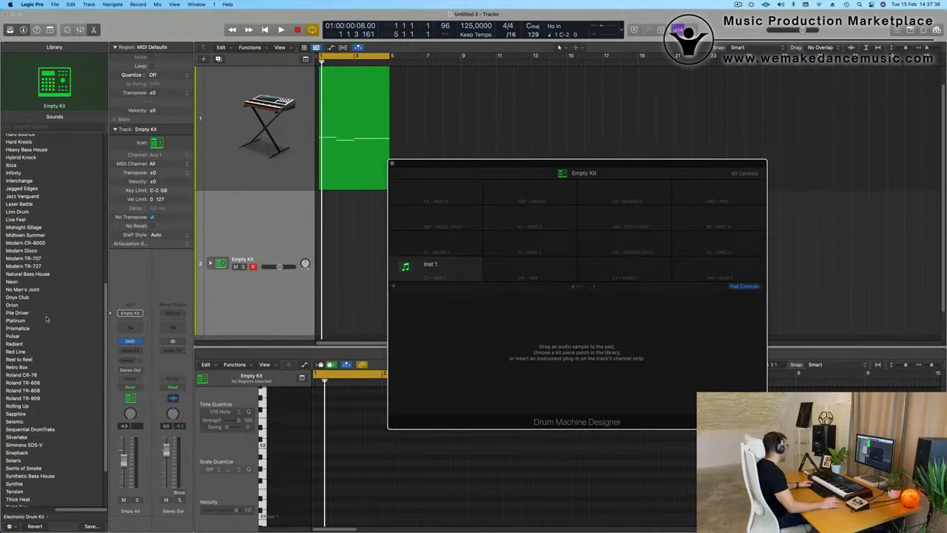
{"action": "scroll", "coordinate": [46, 319], "scroll_direction": "down", "scroll_amount": 1}
{"action": "left_click", "coordinate": [21, 336]}
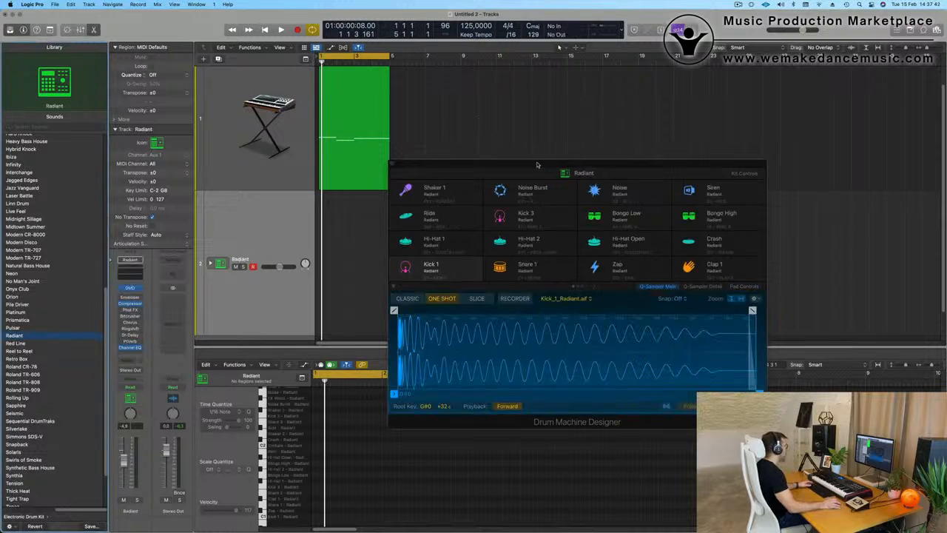
{"action": "left_click_drag", "start_coordinate": [552, 164], "coordinate": [582, 167]}
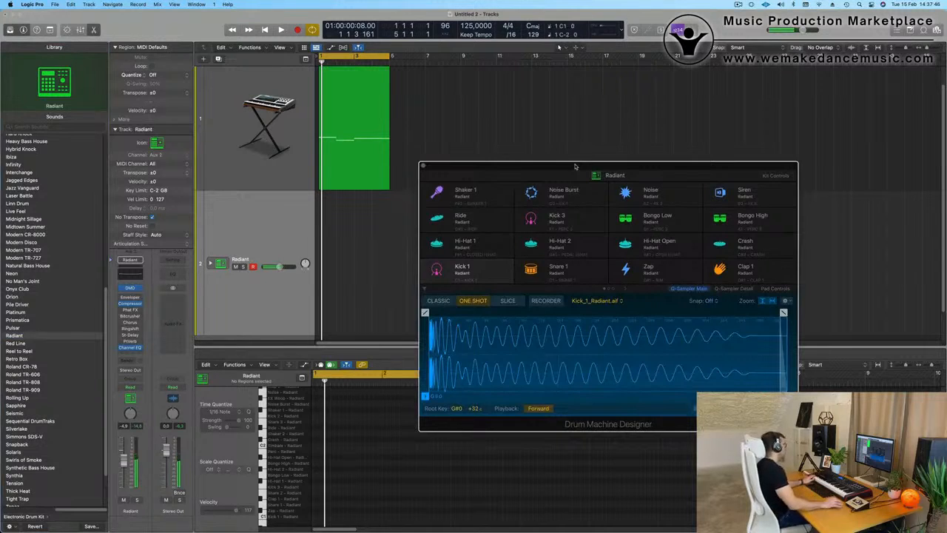
Expand the Radiant kit's subtracks, compare Kick 1 with Kick 2, and record a one-bar, four-hit pattern on the Kick 1 track
{"action": "left_click", "coordinate": [212, 262]}
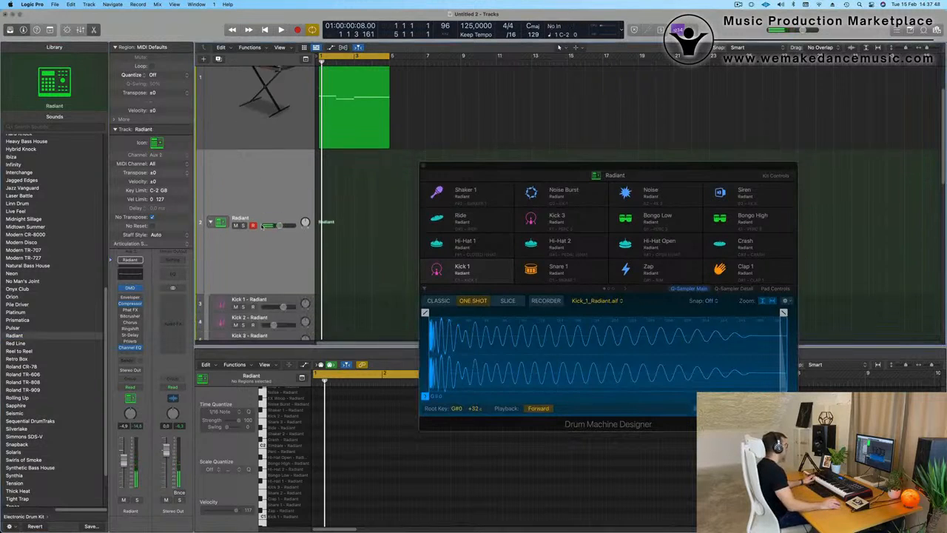
{"action": "left_click", "coordinate": [287, 246]}
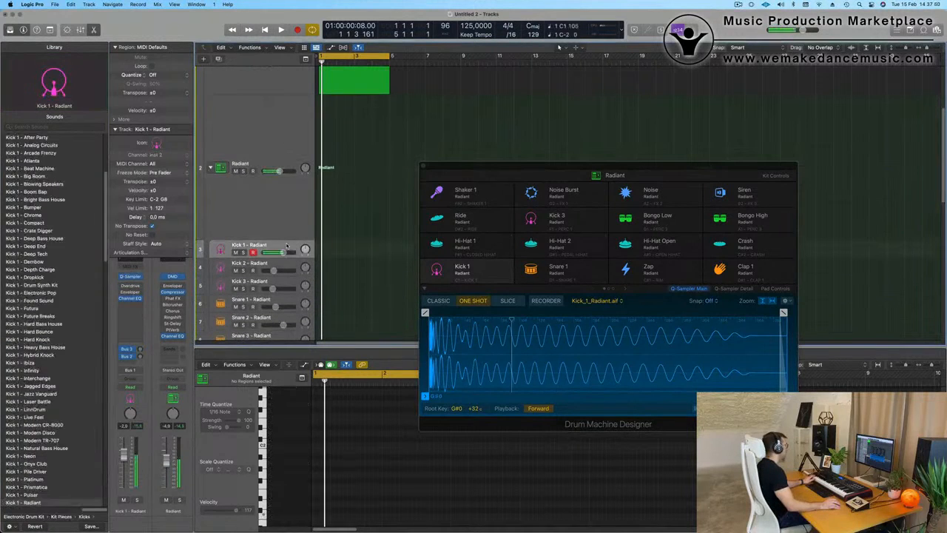
{"action": "left_click", "coordinate": [289, 265]}
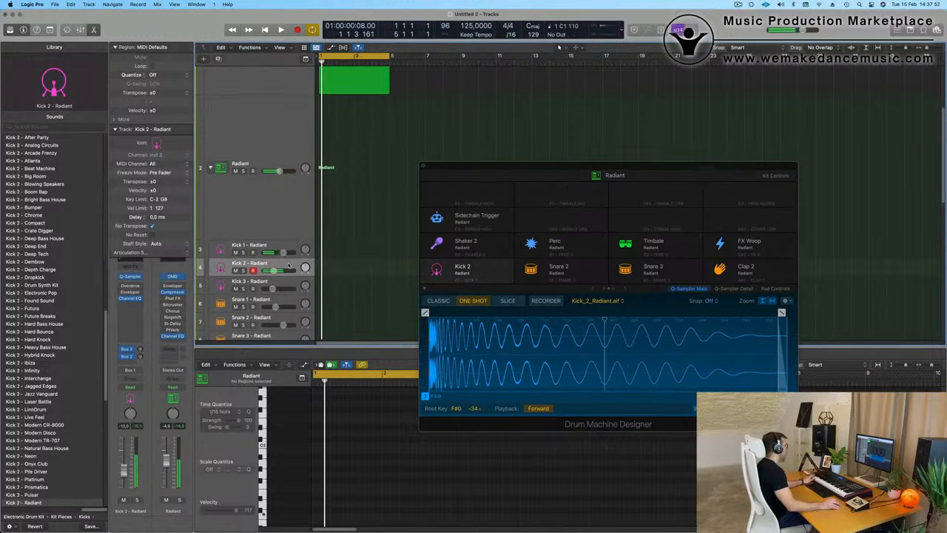
{"action": "left_click", "coordinate": [286, 247]}
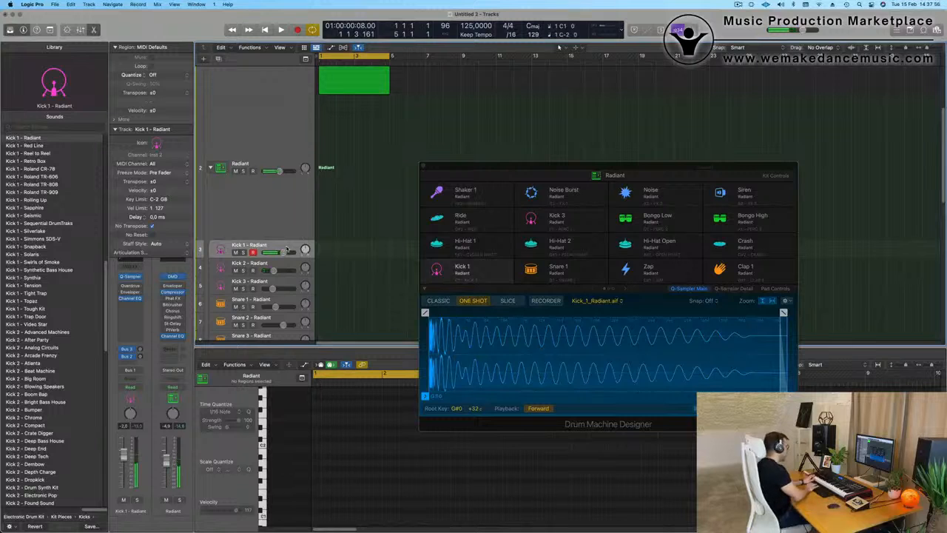
{"action": "key", "text": "r"}
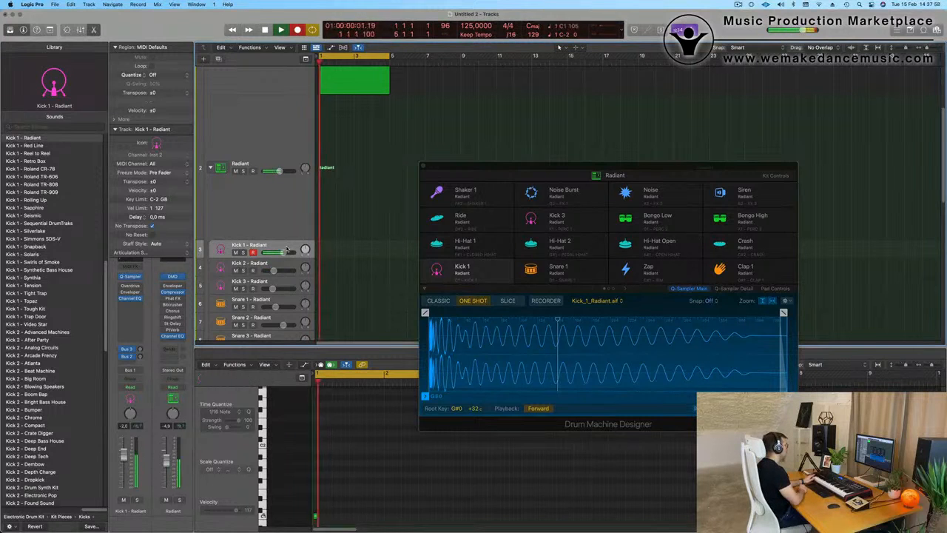
{"action": "key", "text": "space"}
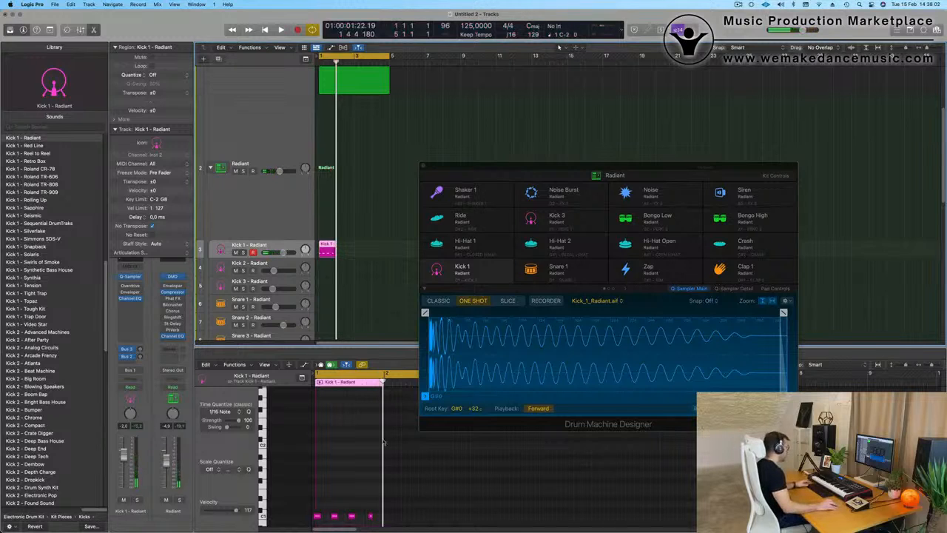
Uncover the kick notes in the piano roll, move the fourth note onto beat 4 and match its length to the others
{"action": "scroll", "coordinate": [350, 483], "scroll_direction": "down", "scroll_amount": 2}
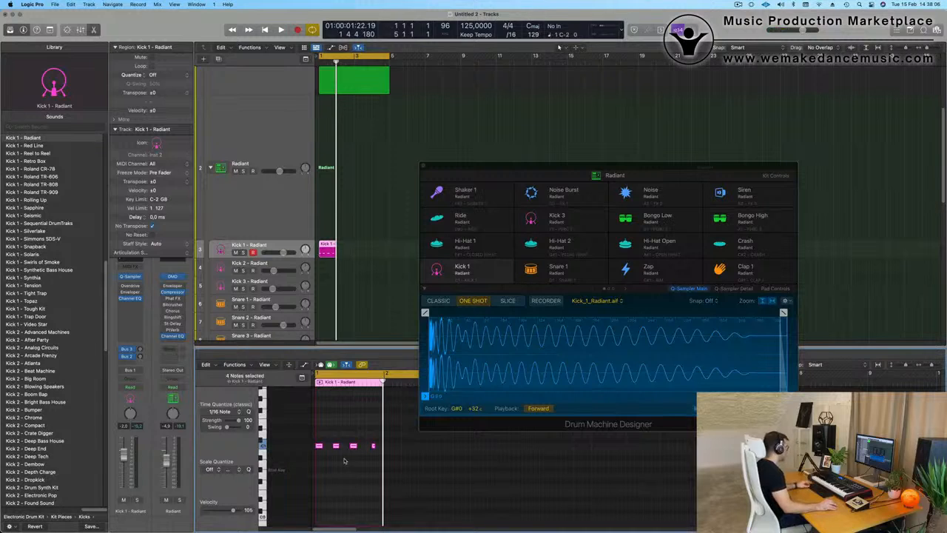
{"action": "key", "text": "space"}
{"action": "key", "text": "cmd+Right"}
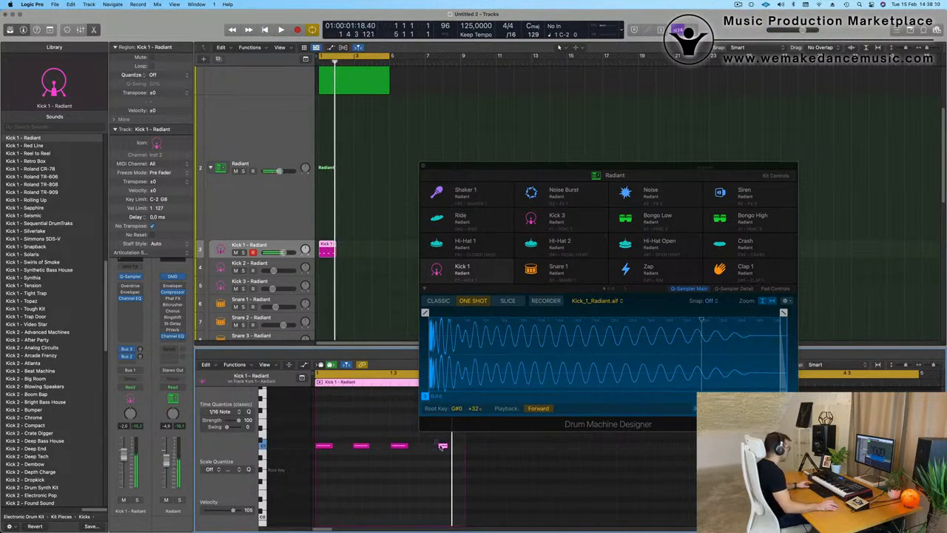
{"action": "left_click_drag", "start_coordinate": [526, 165], "coordinate": [674, 93]}
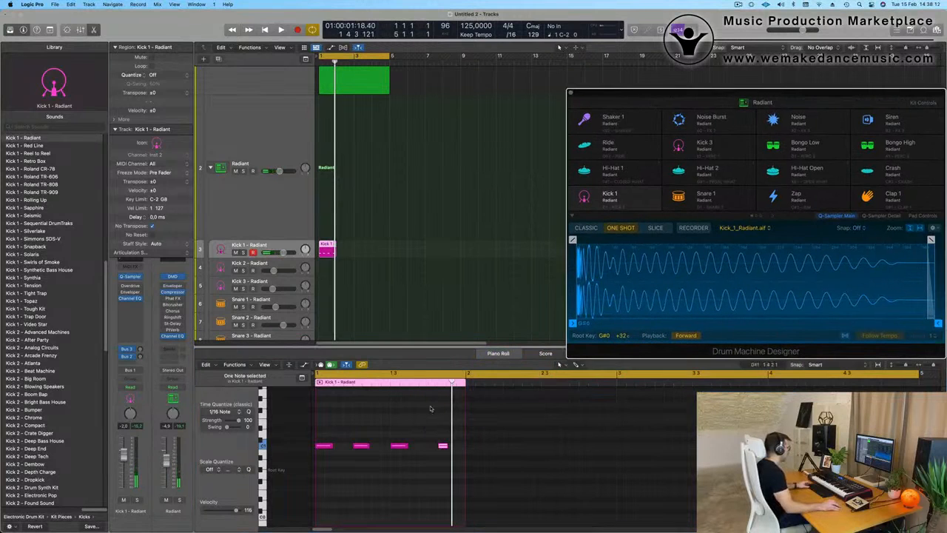
{"action": "left_click", "coordinate": [445, 449]}
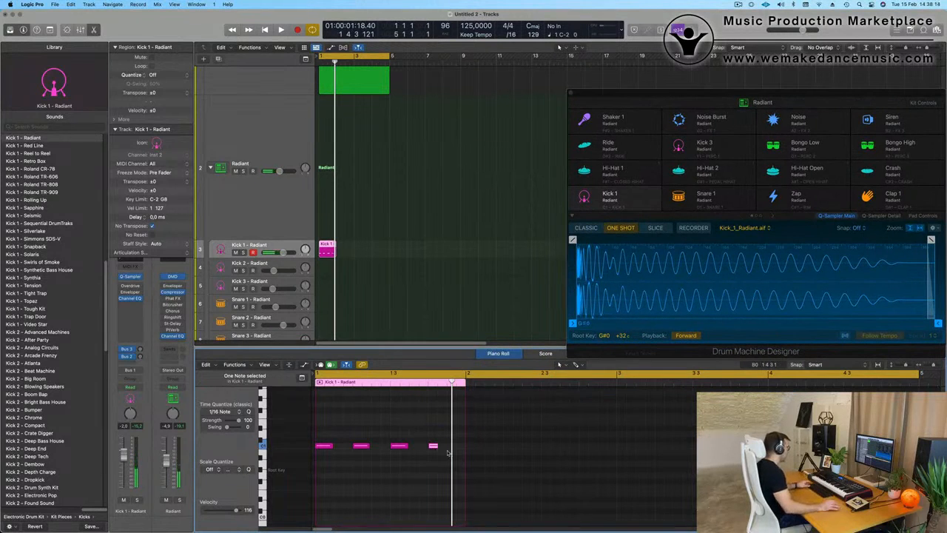
{"action": "left_click_drag", "start_coordinate": [436, 437], "coordinate": [436, 455]}
Repeat the one-bar Kick 1 region three times to fill four bars and play it back
{"action": "left_click_drag", "start_coordinate": [378, 246], "coordinate": [313, 252]}
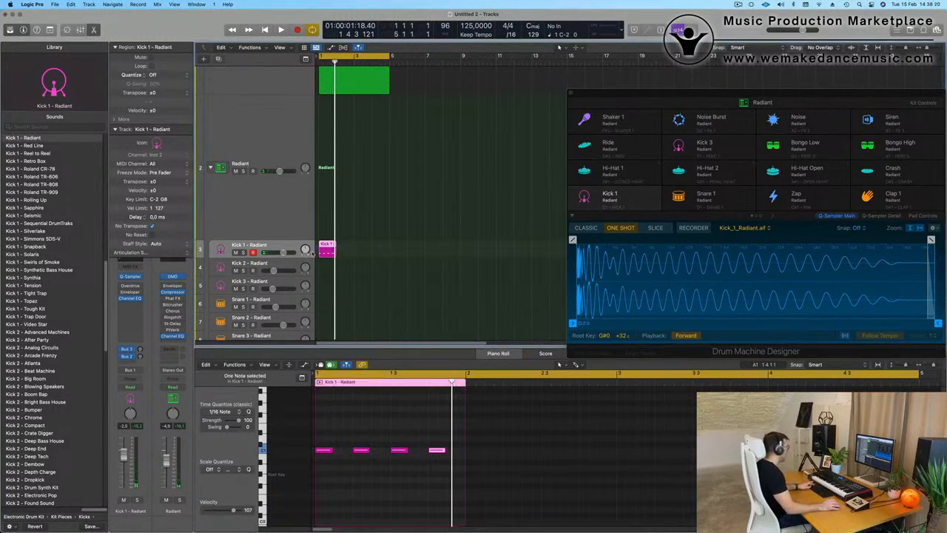
{"action": "key", "text": "super+r"}
{"action": "key", "text": "super+r"}
{"action": "key", "text": "super+r"}
{"action": "key", "text": "space"}
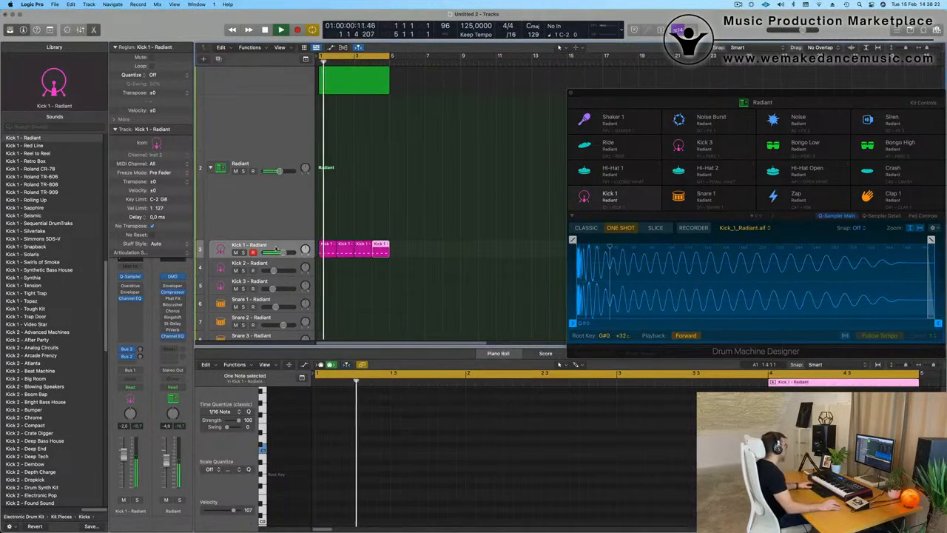
Pull the Object In Motion track's volume all the way down while playback continues
{"action": "left_click", "coordinate": [215, 189]}
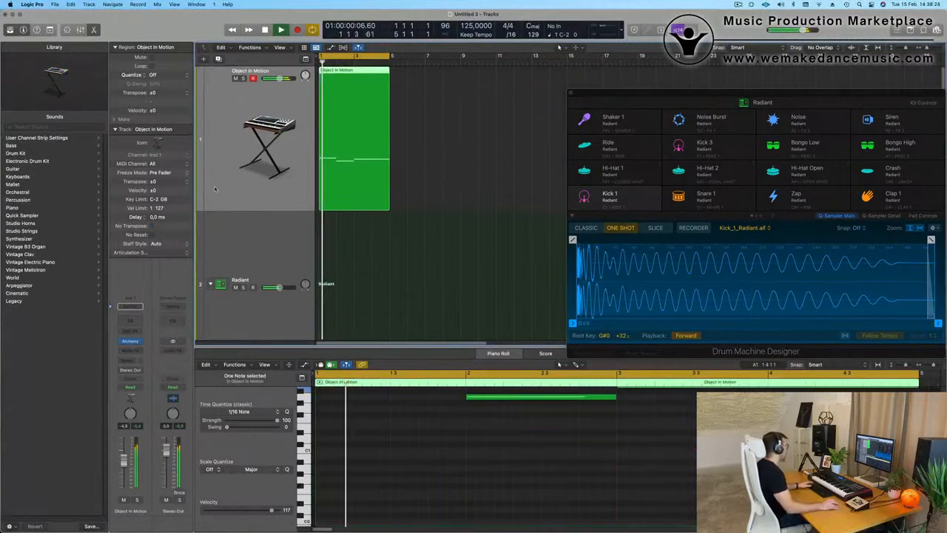
{"action": "scroll", "coordinate": [363, 278], "scroll_direction": "down", "scroll_amount": 1}
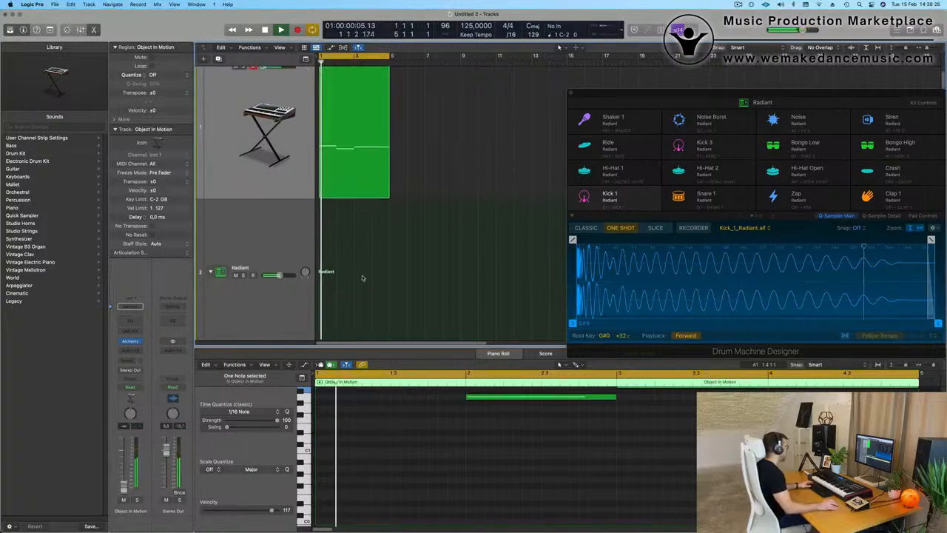
{"action": "scroll", "coordinate": [362, 278], "scroll_direction": "down", "scroll_amount": 5}
Audition Deep End, Dembow, Hard Bass House, Hard Knock and Hybrid Knock on the Kick 1 track and load the Ibiza kick
{"action": "left_click", "coordinate": [272, 262]}
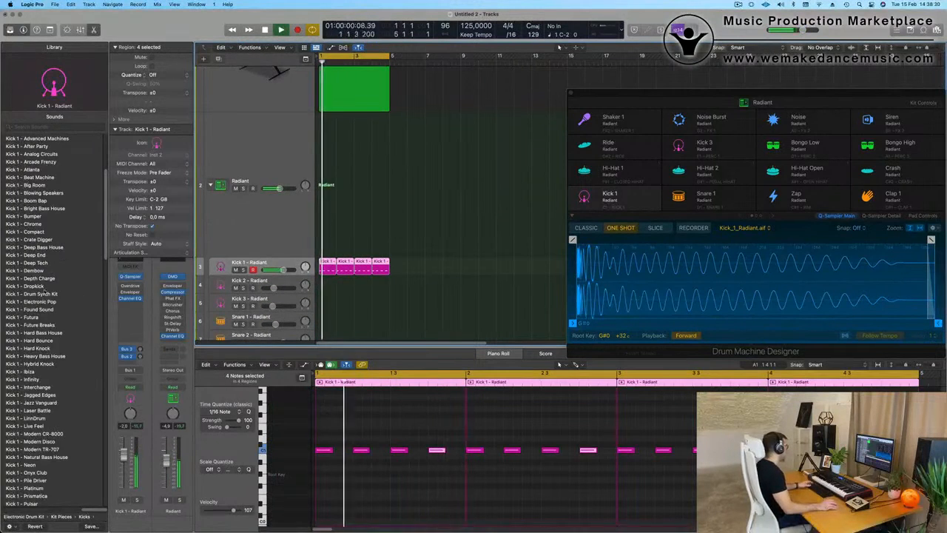
{"action": "left_click", "coordinate": [34, 256]}
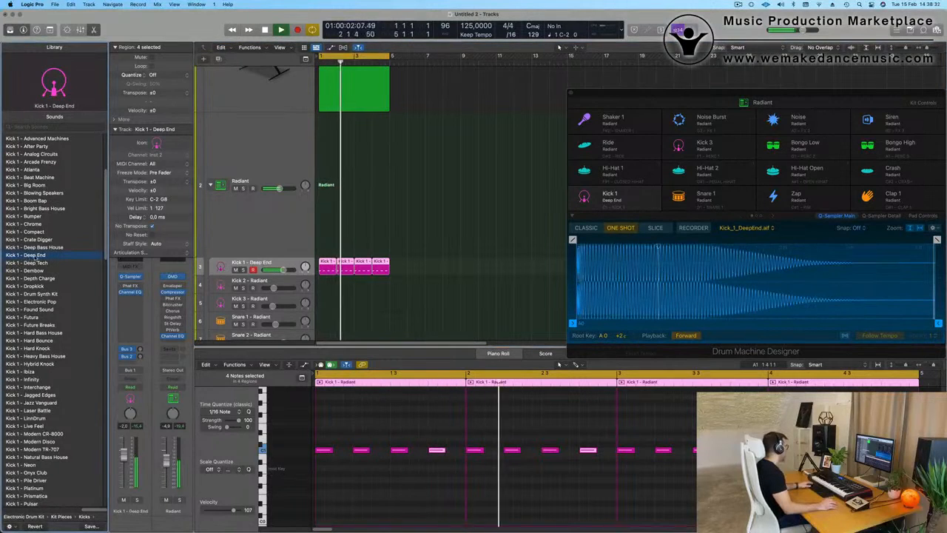
{"action": "scroll", "coordinate": [35, 256], "scroll_direction": "down", "scroll_amount": 4}
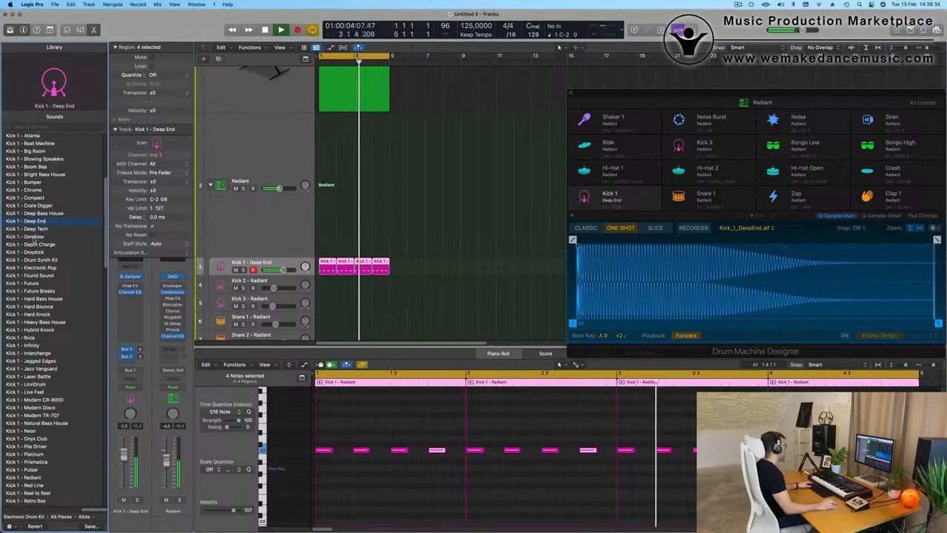
{"action": "left_click", "coordinate": [33, 237]}
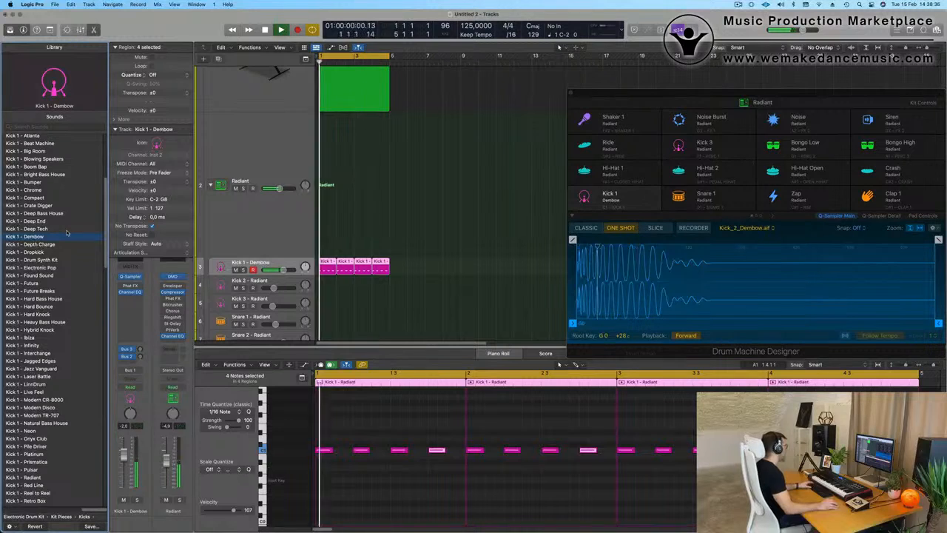
{"action": "scroll", "coordinate": [67, 234], "scroll_direction": "up", "scroll_amount": 4}
{"action": "scroll", "coordinate": [68, 238], "scroll_direction": "down", "scroll_amount": 3}
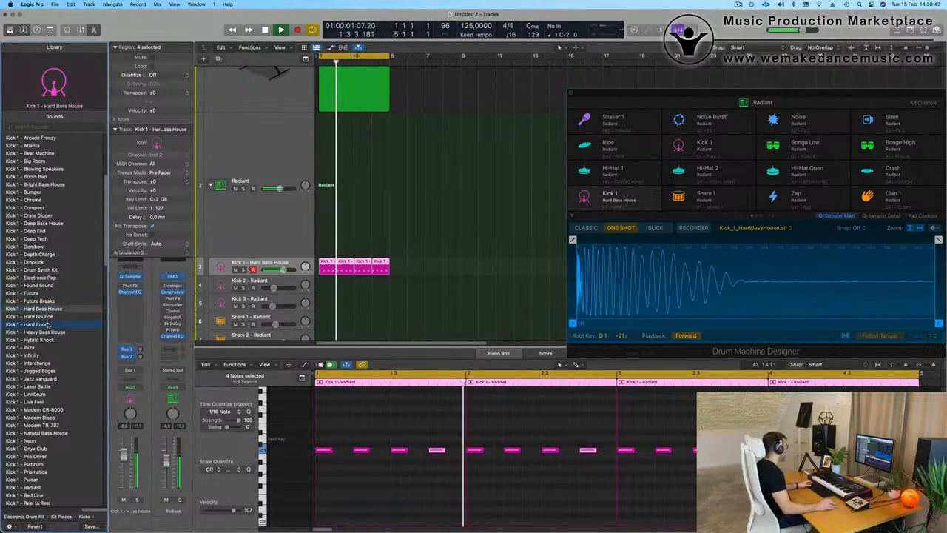
{"action": "scroll", "coordinate": [64, 285], "scroll_direction": "down", "scroll_amount": 4}
{"action": "left_click", "coordinate": [40, 302]}
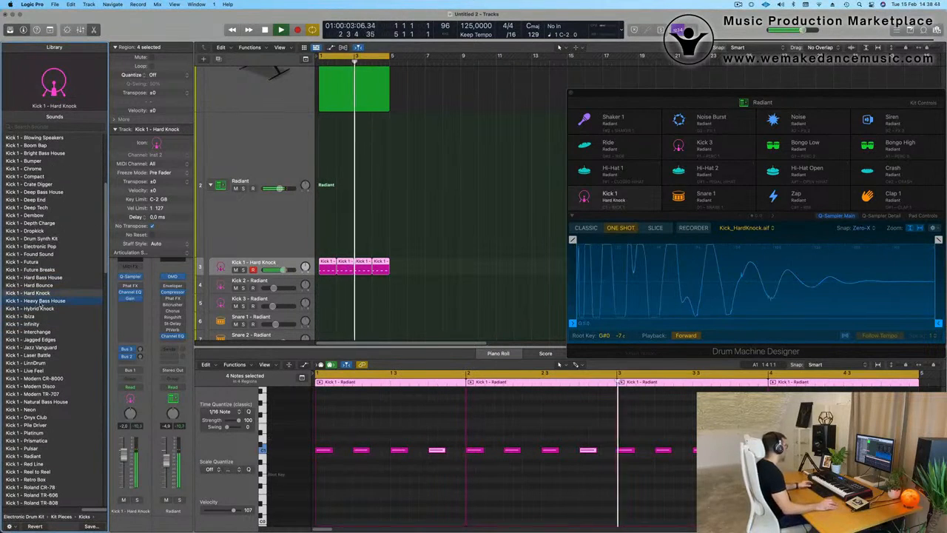
{"action": "left_click", "coordinate": [38, 316]}
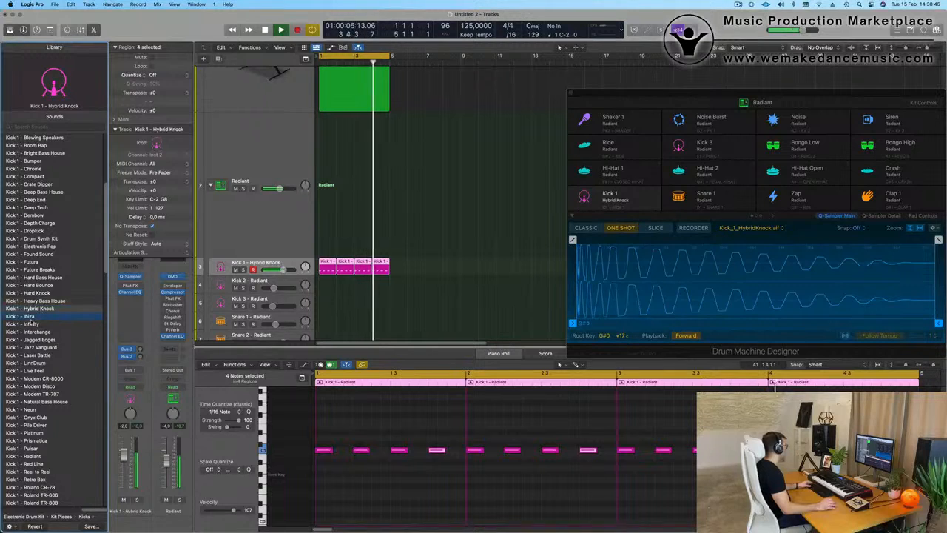
{"action": "key", "text": "space"}
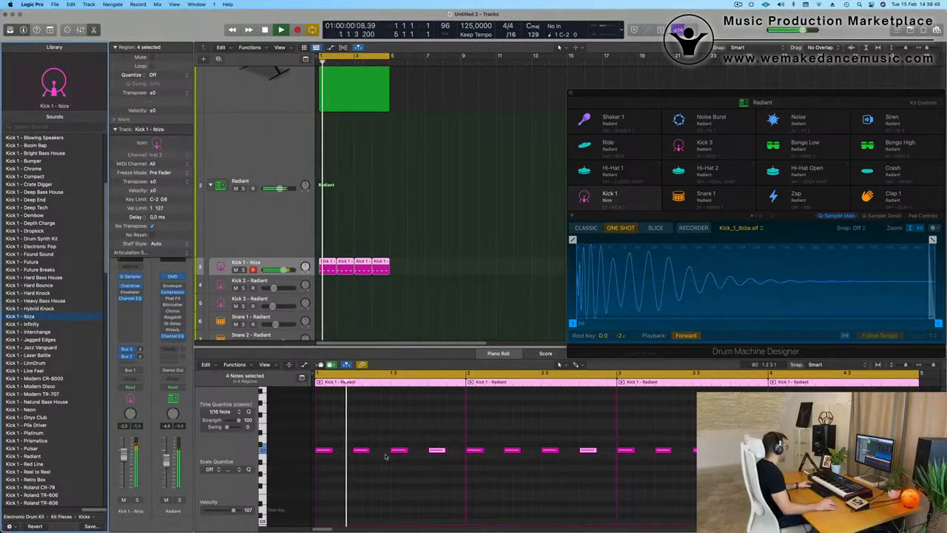
Transpose all the kick notes in the four regions down one octave and replay the pattern
{"action": "left_click", "coordinate": [389, 471]}
{"action": "key", "text": "super+a"}
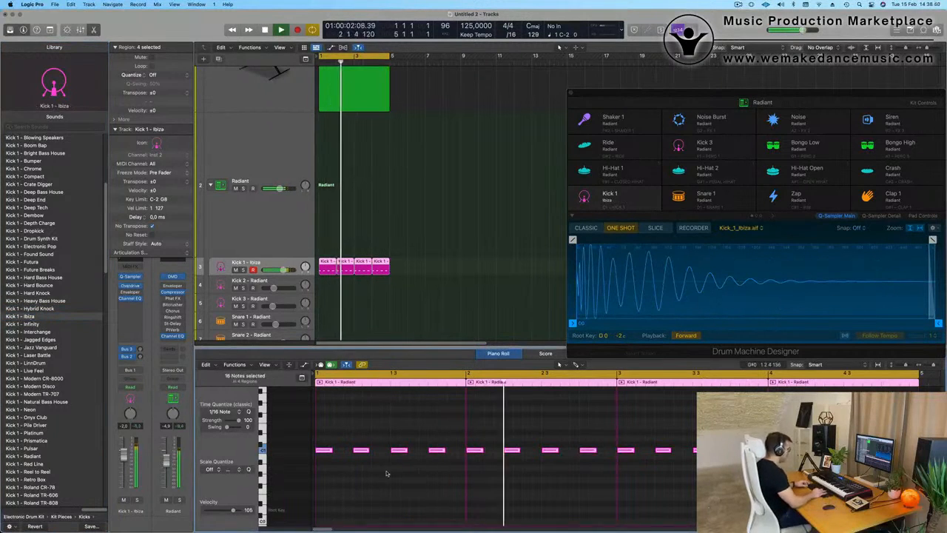
{"action": "key", "text": "alt+shift+Down"}
{"action": "key", "text": "space"}
{"action": "key", "text": "space"}
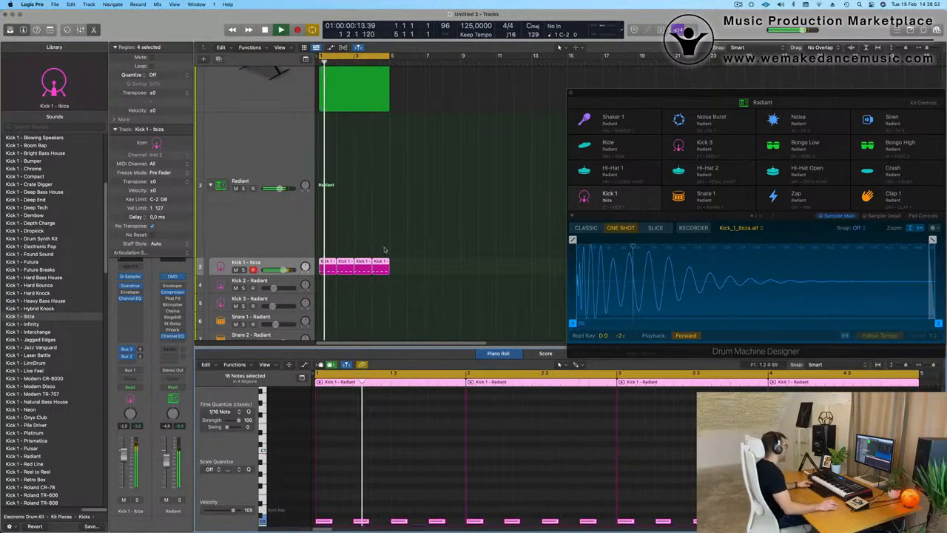
Balance the levels during playback, setting the Kick 1 track to -5.2 dB and the Object In Motion track to -17.0 dB
{"action": "scroll", "coordinate": [330, 230], "scroll_direction": "down", "scroll_amount": 1}
{"action": "key", "text": "space"}
{"action": "key", "text": "space"}
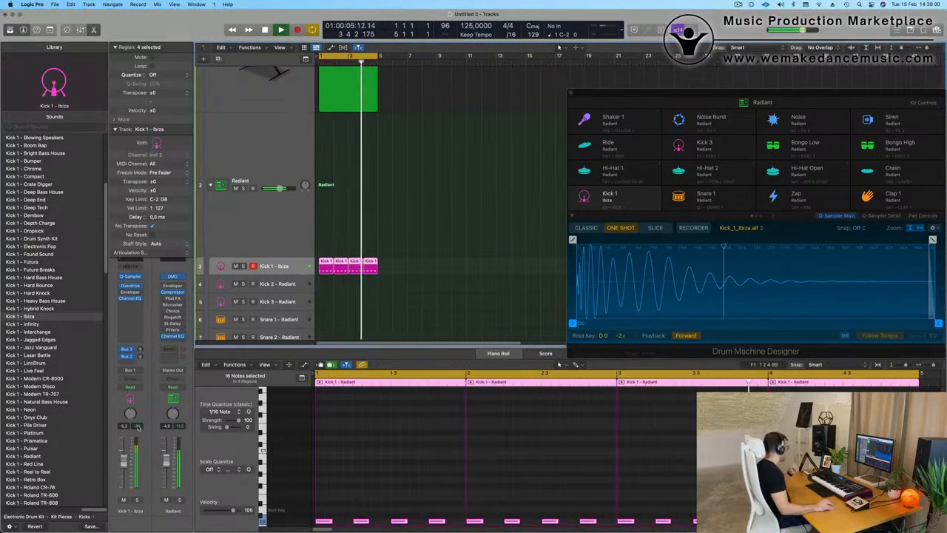
{"action": "scroll", "coordinate": [387, 118], "scroll_direction": "up", "scroll_amount": 3}
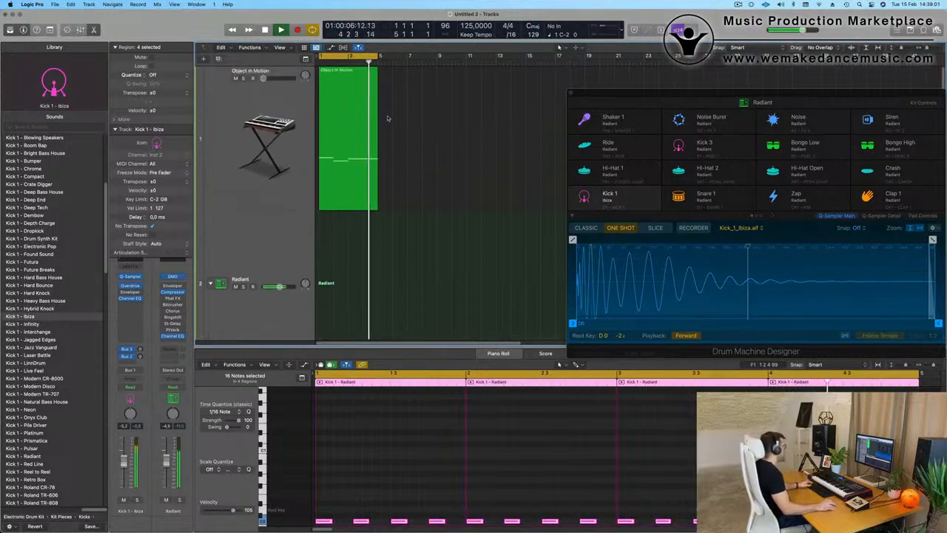
{"action": "left_click", "coordinate": [221, 109]}
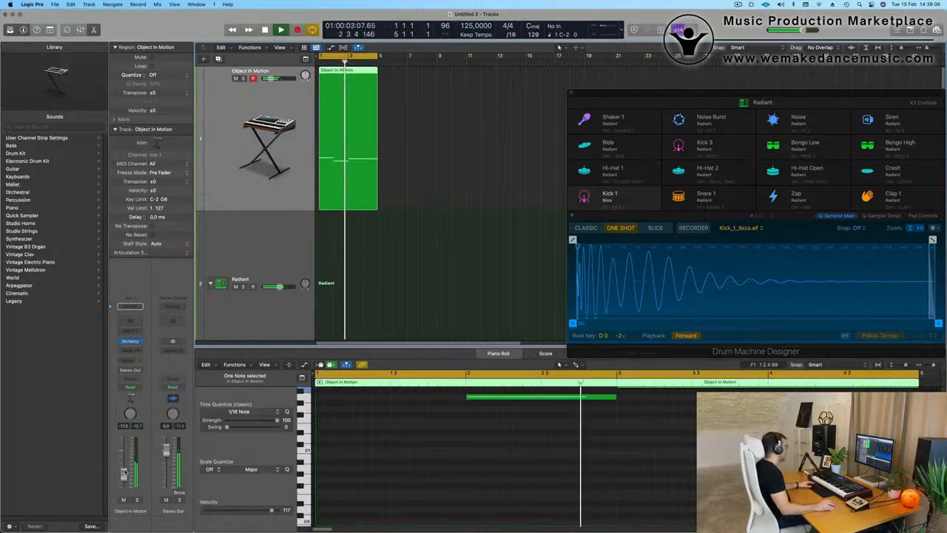
Add a Channel EQ to the Object In Motion track, close its window, and insert a Compressor after it
{"action": "left_click", "coordinate": [130, 311]}
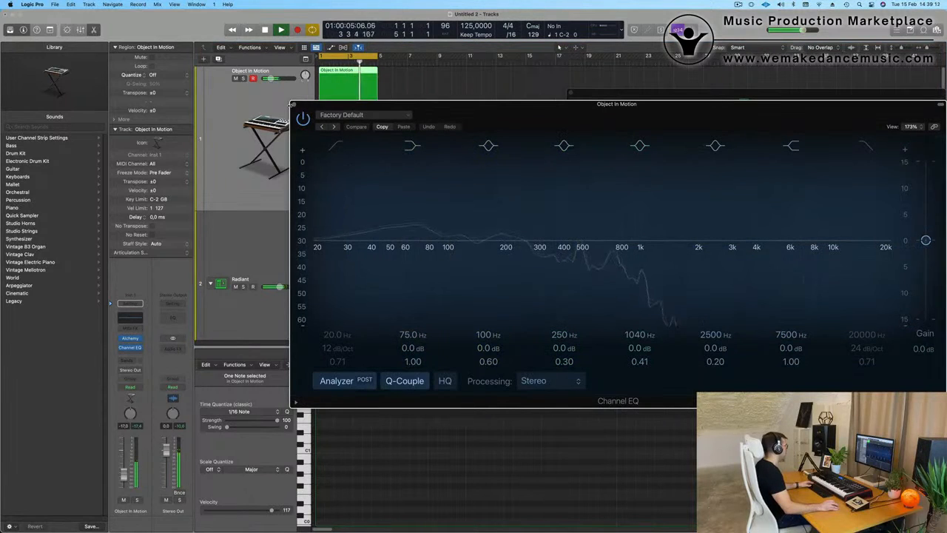
{"action": "left_click", "coordinate": [293, 104]}
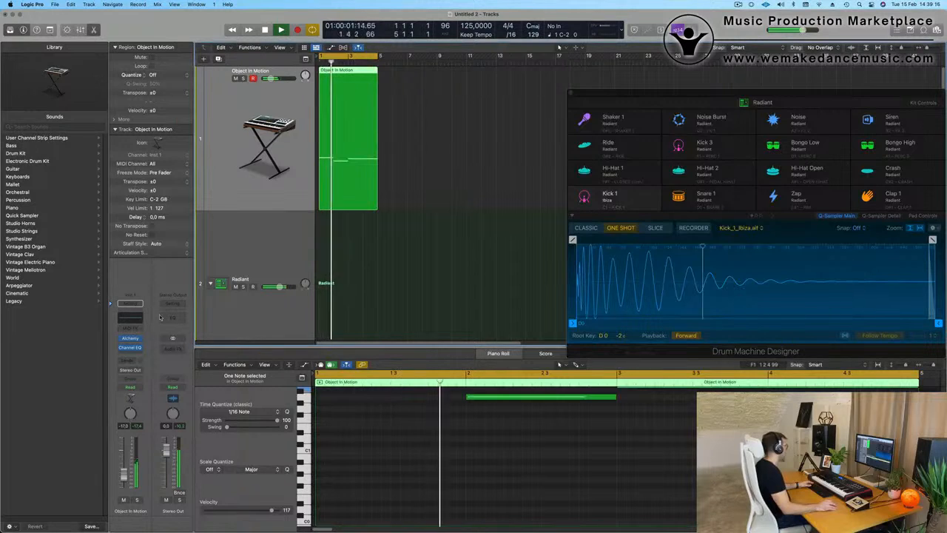
{"action": "left_click", "coordinate": [133, 353]}
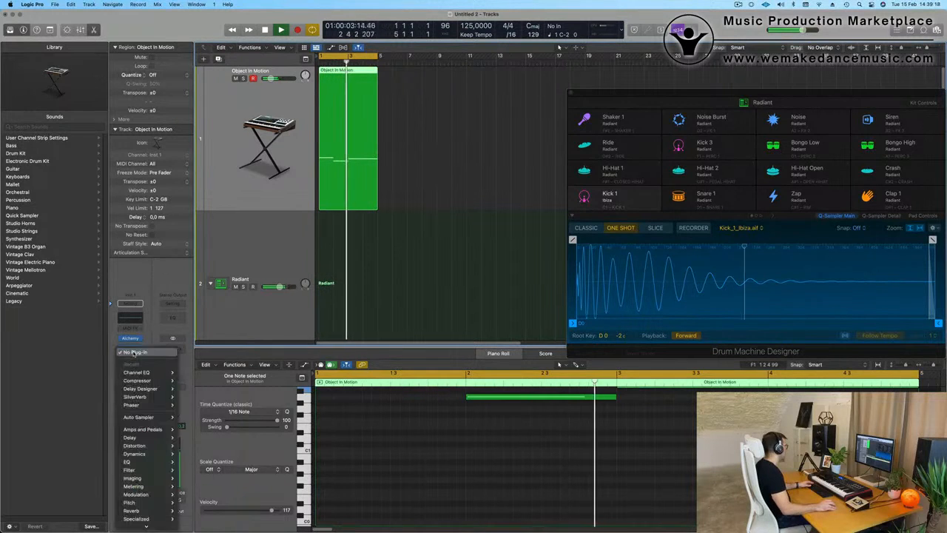
{"action": "mouse_move", "coordinate": [139, 381]}
{"action": "left_click", "coordinate": [193, 381]}
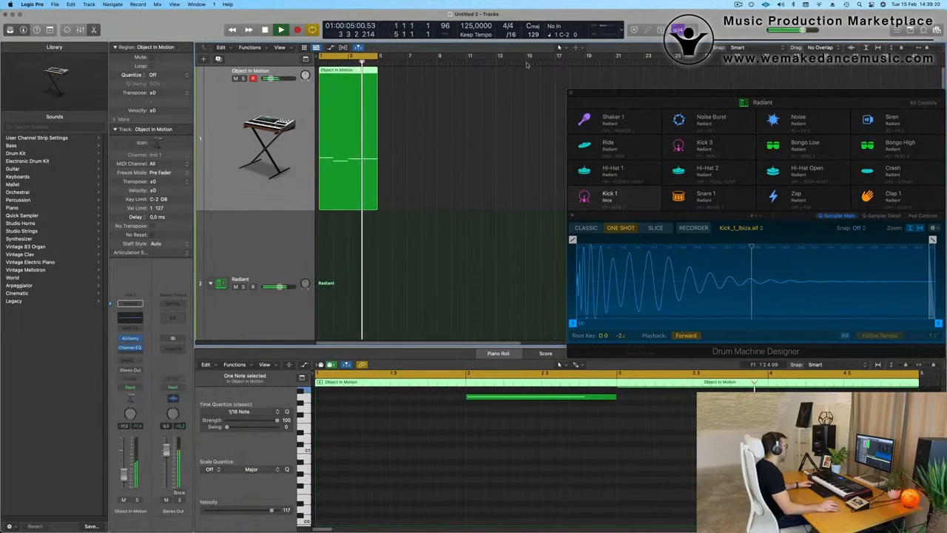
Set the Object In Motion compressor's side chain to the Kick 1 - Ibiza instrument channel (Inst 2)
{"action": "left_click", "coordinate": [714, 117]}
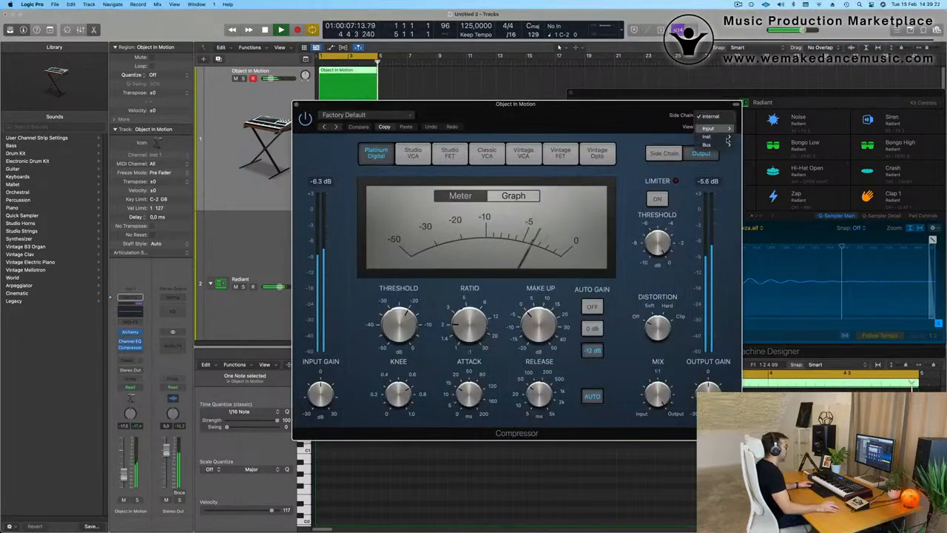
{"action": "mouse_move", "coordinate": [731, 128]}
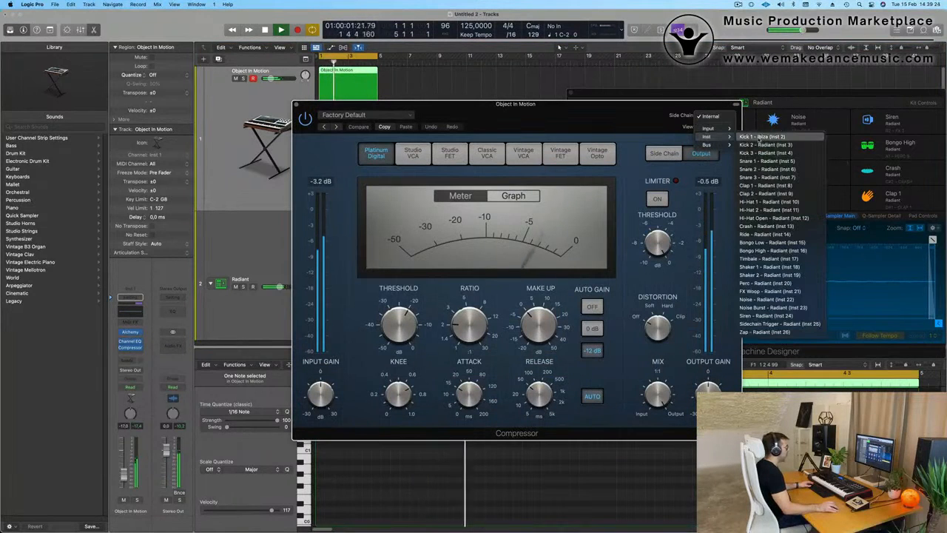
{"action": "left_click", "coordinate": [752, 137]}
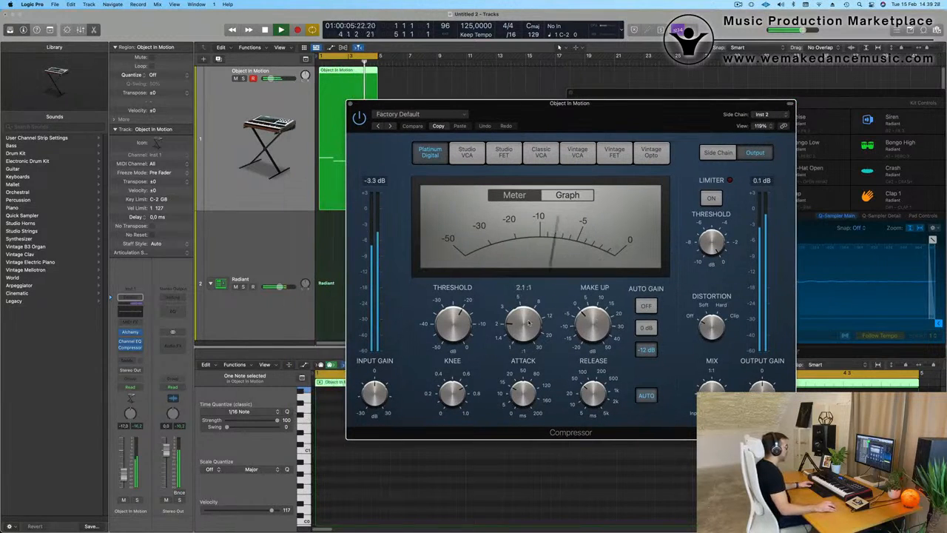
Turn off the compressor's automatic release and Auto Gain, and raise the Object In Motion fader to -6.4 dB
{"action": "key", "text": "space"}
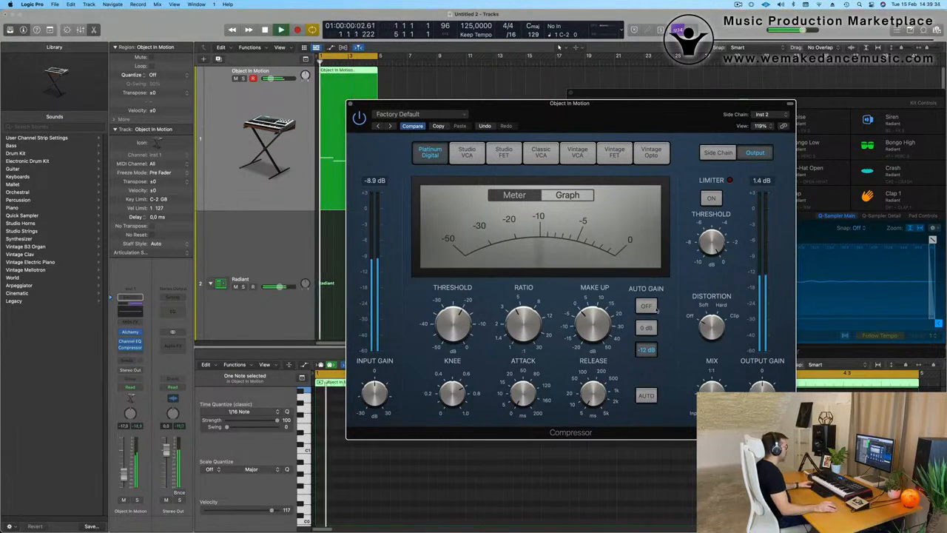
{"action": "left_click", "coordinate": [646, 306]}
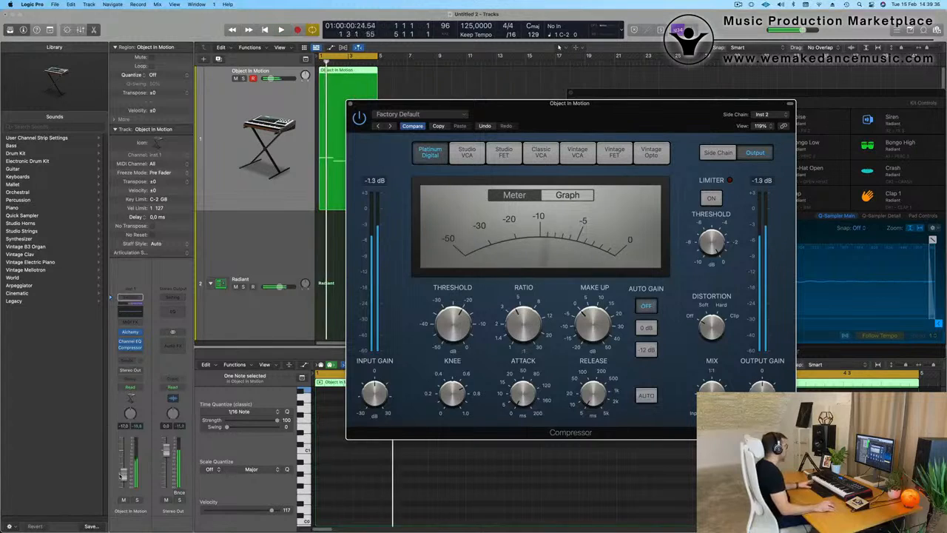
{"action": "left_click_drag", "start_coordinate": [124, 475], "coordinate": [124, 469]}
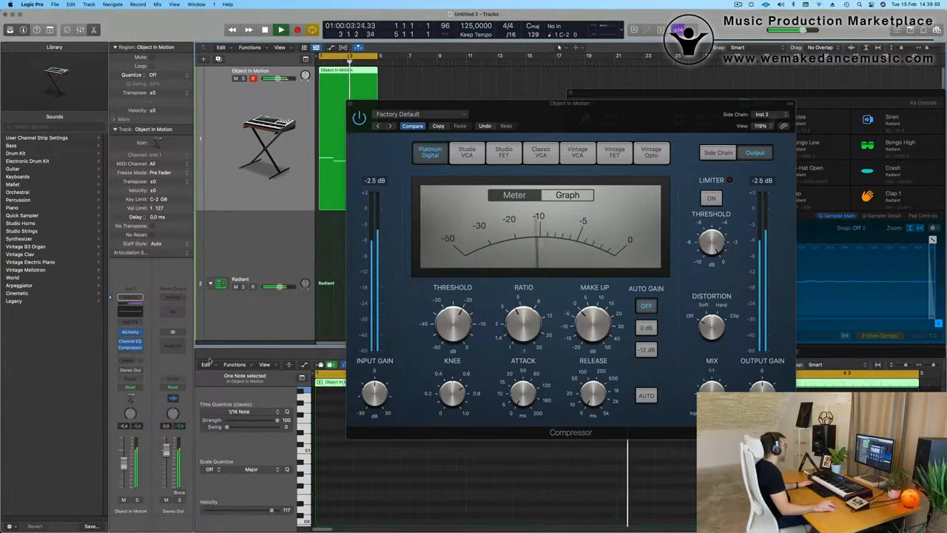
{"action": "left_click", "coordinate": [352, 106]}
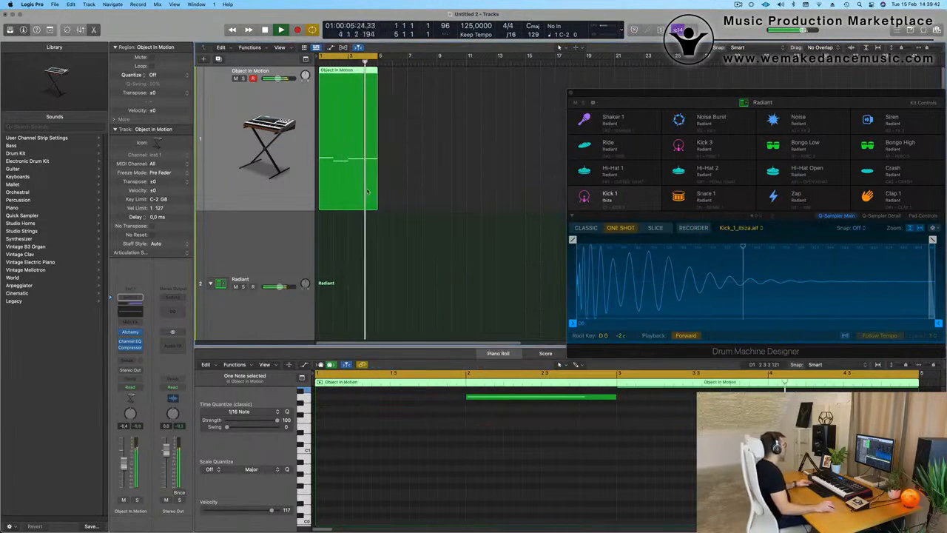
Copy a Kick 1 region to bar 1 of the Hi-Hat 1 track and move its four notes to the offbeats at C2
{"action": "scroll", "coordinate": [358, 251], "scroll_direction": "down", "scroll_amount": 2}
{"action": "scroll", "coordinate": [357, 251], "scroll_direction": "down", "scroll_amount": 4}
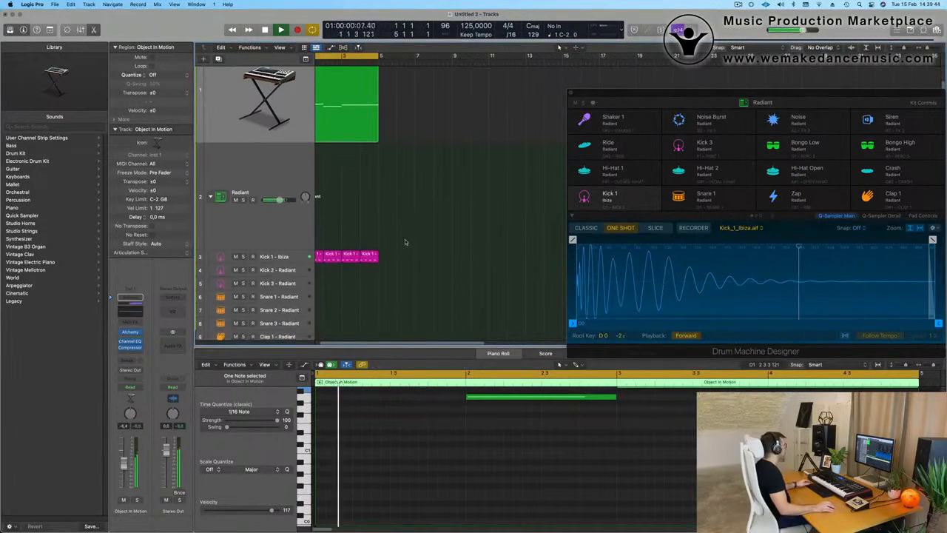
{"action": "key", "text": "space"}
{"action": "scroll", "coordinate": [373, 216], "scroll_direction": "left", "scroll_amount": 1}
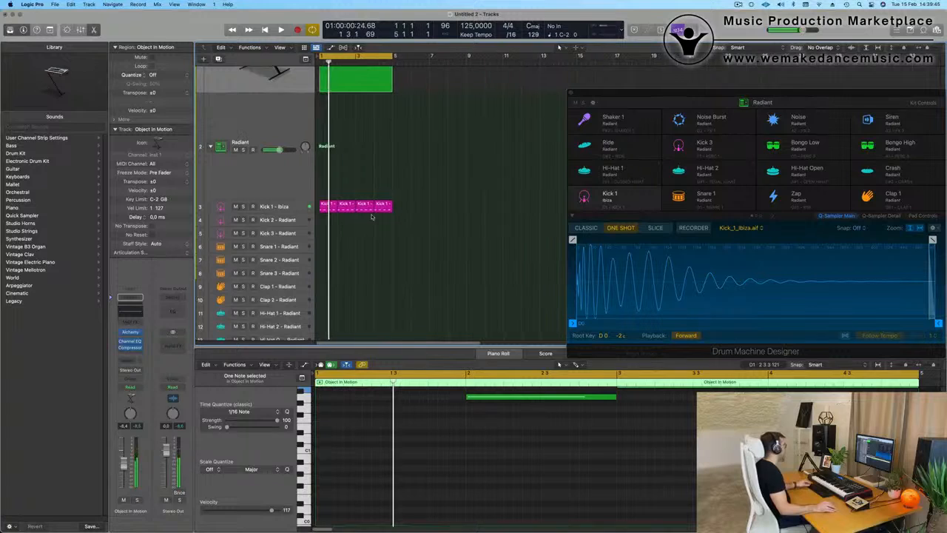
{"action": "left_click", "coordinate": [350, 179]}
{"action": "left_click", "coordinate": [384, 207]}
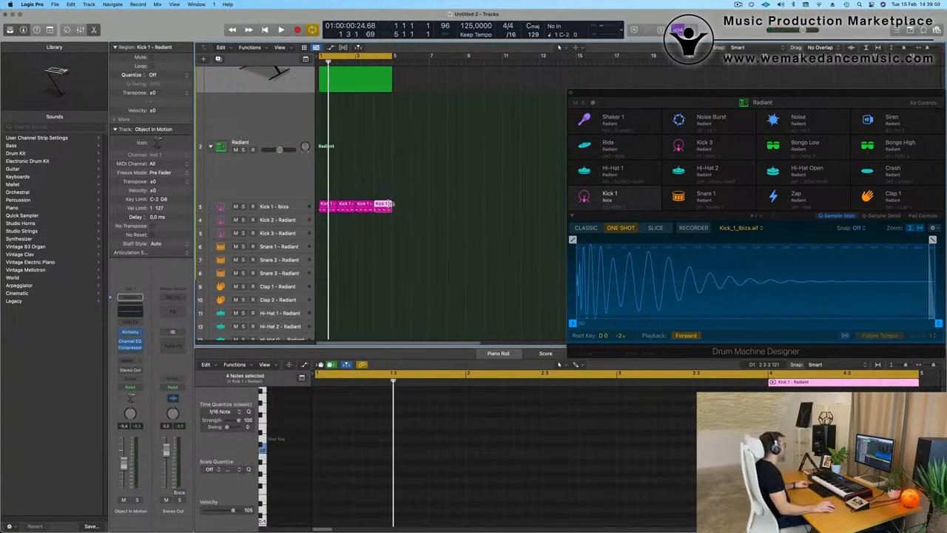
{"action": "left_click_drag", "start_coordinate": [384, 206], "coordinate": [330, 169]}
{"action": "left_click_drag", "start_coordinate": [328, 427], "coordinate": [500, 483]}
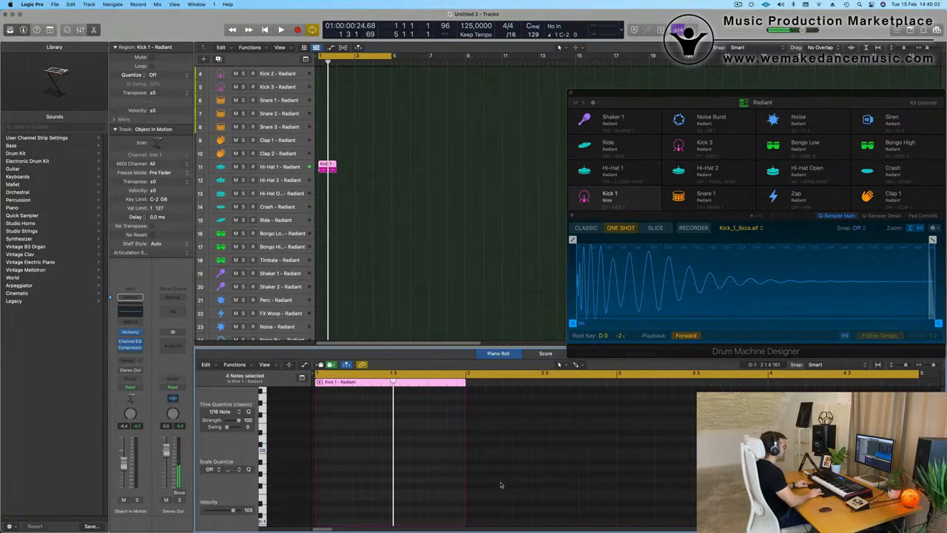
{"action": "key", "text": "space"}
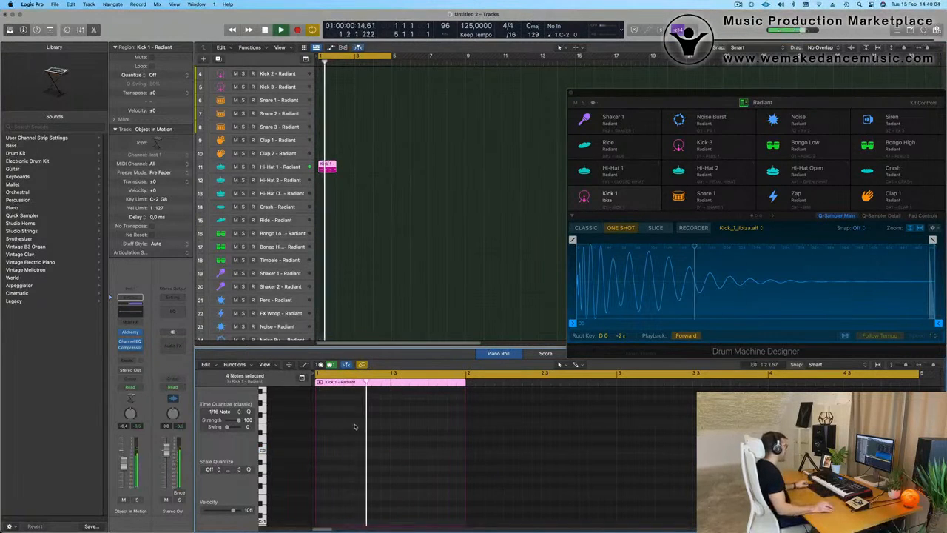
Repeat the Hi-Hat 1 region three times to fill four bars and lower the track's fader to -16.6 dB
{"action": "left_click_drag", "start_coordinate": [372, 168], "coordinate": [330, 178]}
{"action": "key", "text": "super+r"}
{"action": "key", "text": "super+r"}
{"action": "key", "text": "super+r"}
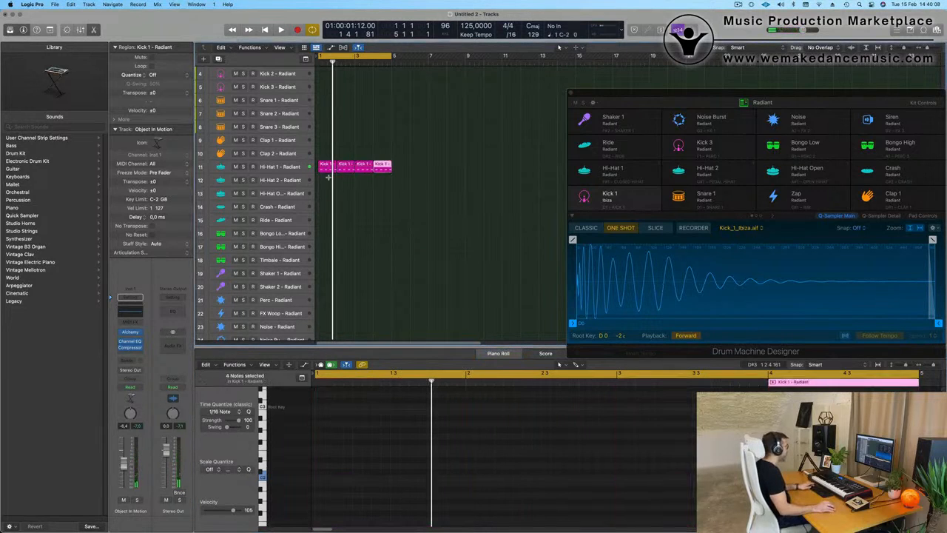
{"action": "left_click", "coordinate": [295, 168]}
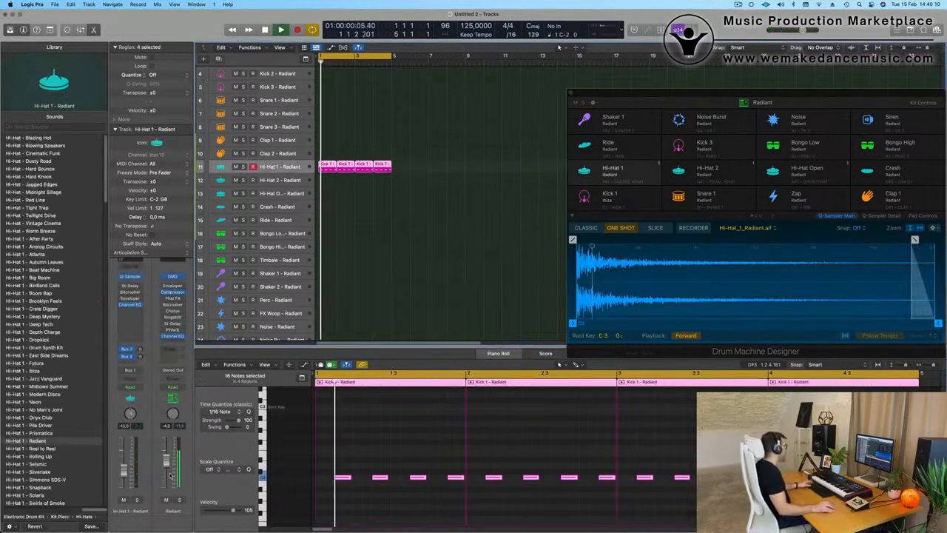
{"action": "key", "text": "space"}
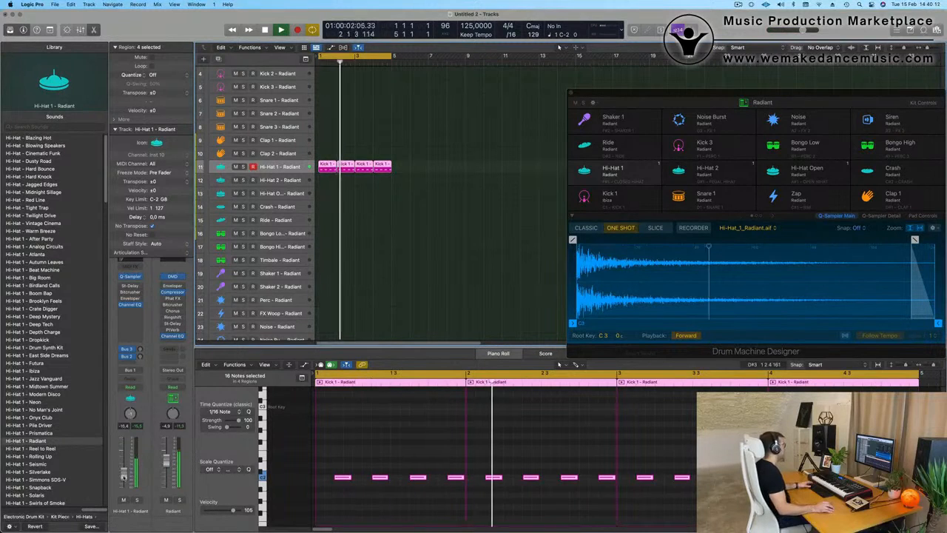
Copy the first Hi-Hat 1 region onto the Hi-Hat 2 track at bar 1
{"action": "scroll", "coordinate": [334, 123], "scroll_direction": "down", "scroll_amount": 2}
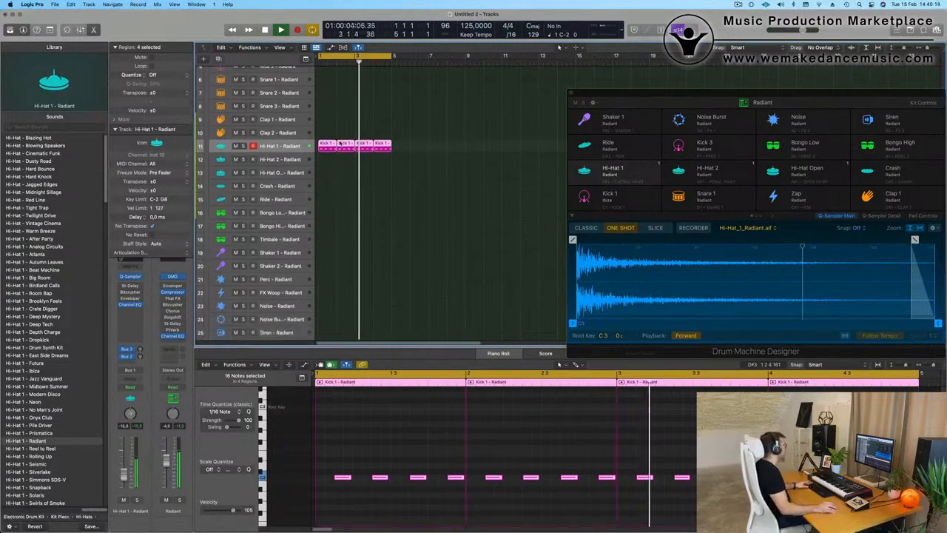
{"action": "left_click", "coordinate": [334, 122]}
{"action": "left_click", "coordinate": [328, 143]}
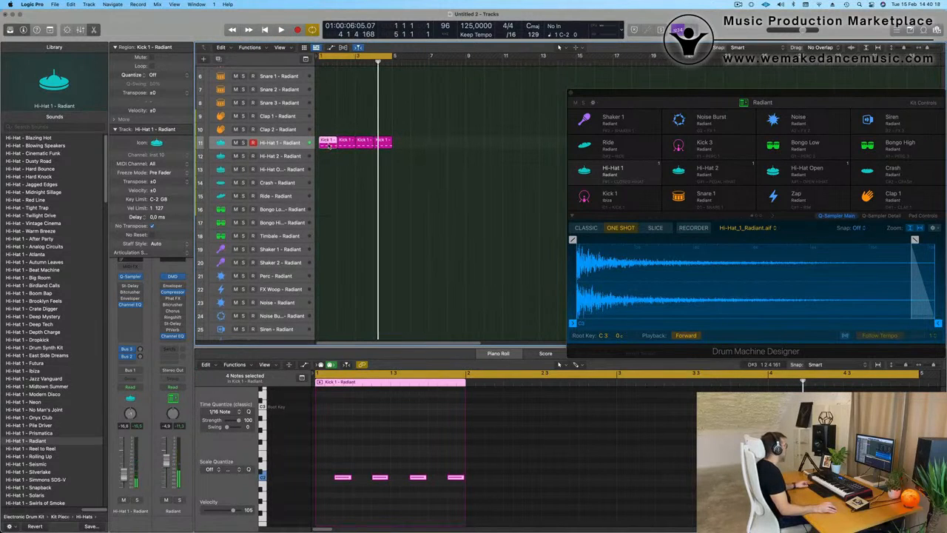
{"action": "left_click_drag", "start_coordinate": [328, 145], "coordinate": [328, 155]}
{"action": "key", "text": "space"}
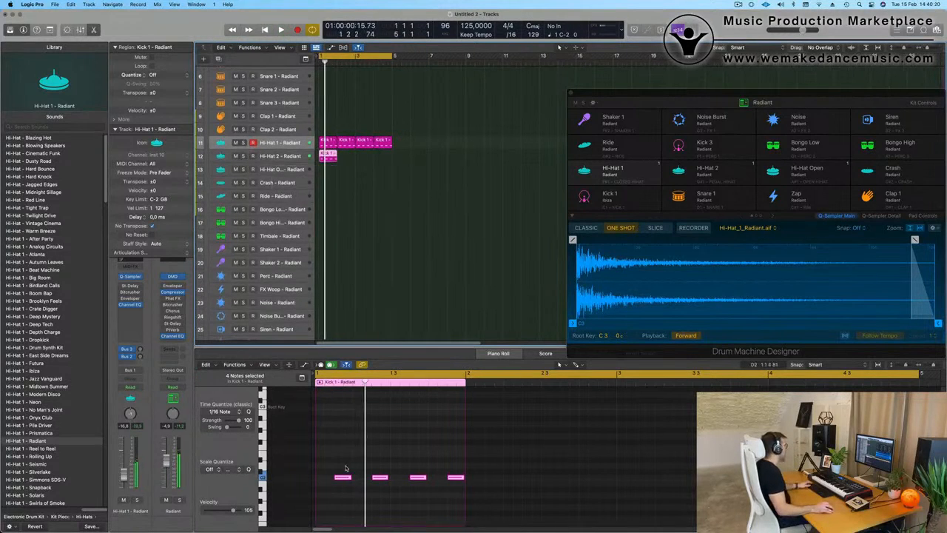
Transpose the four copied Hi-Hat 2 notes up one octave to C3 and shorten them all
{"action": "left_click_drag", "start_coordinate": [341, 469], "coordinate": [488, 500]}
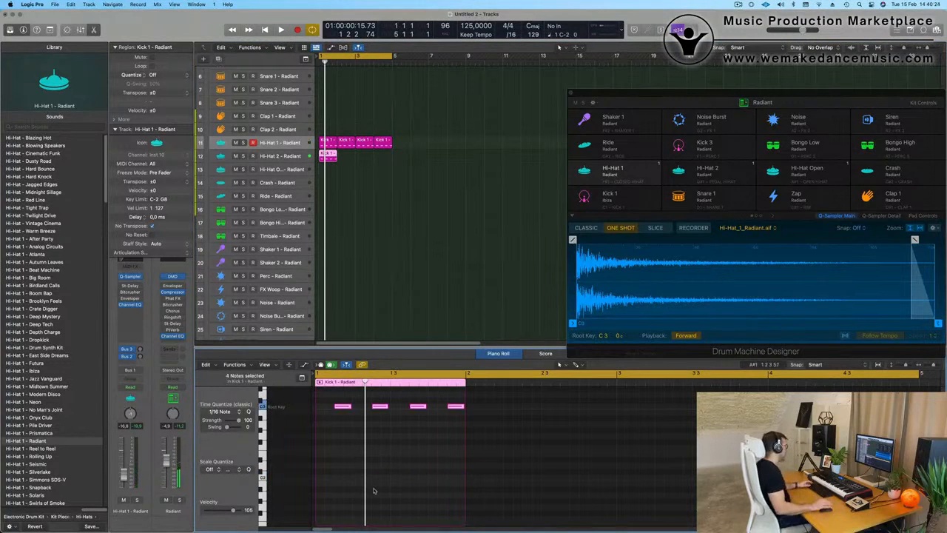
{"action": "key", "text": "space"}
{"action": "left_click_drag", "start_coordinate": [348, 406], "coordinate": [345, 408]}
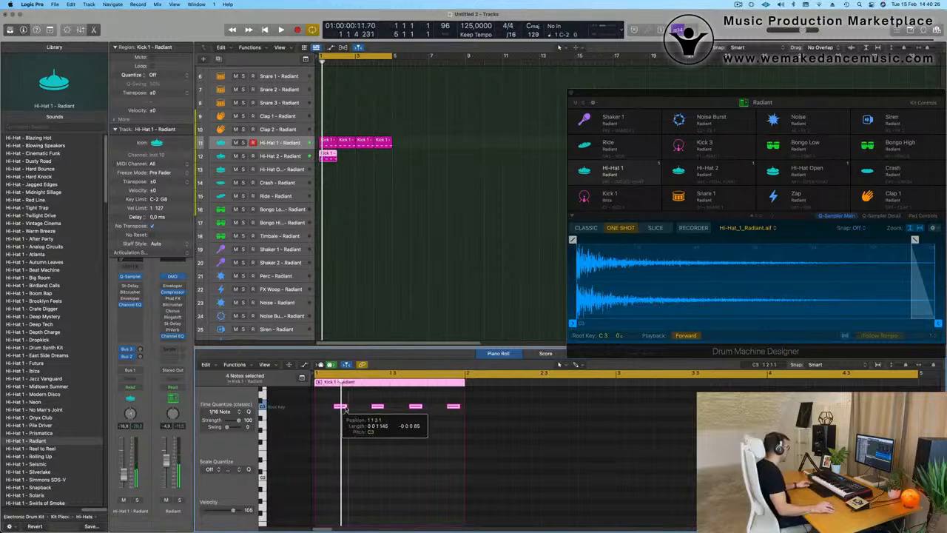
{"action": "key", "text": "space"}
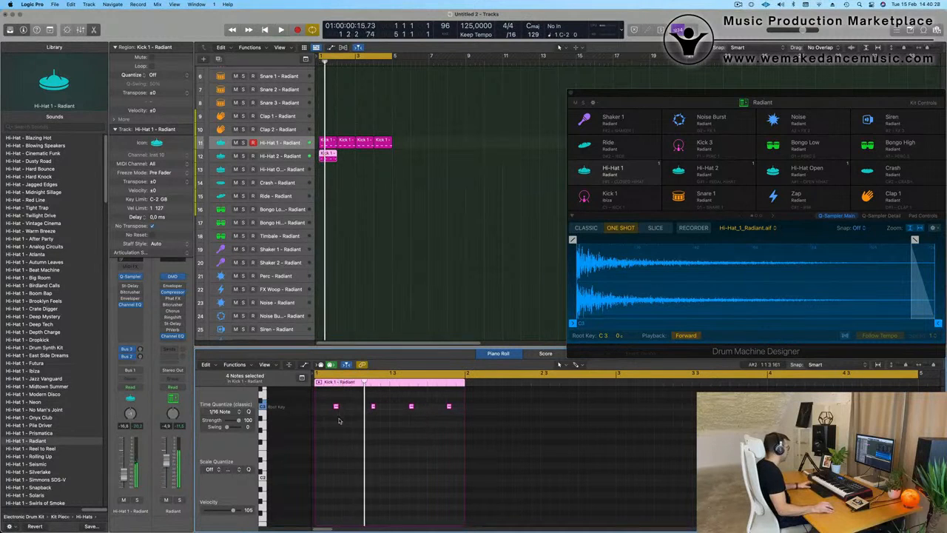
{"action": "key", "text": "space"}
{"action": "key", "text": "space"}
{"action": "key", "text": "space"}
Trim the Hi-Hat 2 sample's end to 0.04 s in Drum Machine Designer while auditioning the pattern
{"action": "left_click_drag", "start_coordinate": [783, 96], "coordinate": [646, 78]}
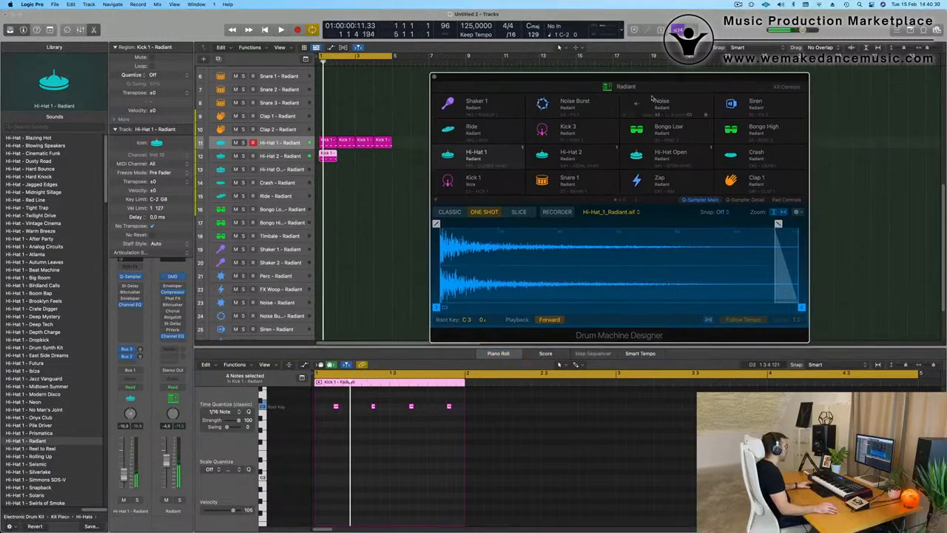
{"action": "key", "text": "space"}
{"action": "left_click", "coordinate": [285, 156]}
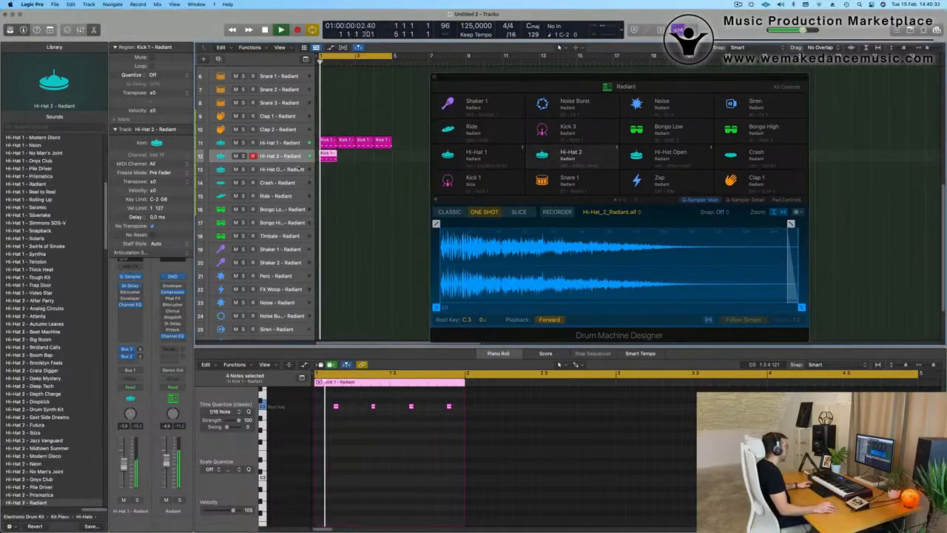
{"action": "left_click_drag", "start_coordinate": [801, 307], "coordinate": [508, 307]}
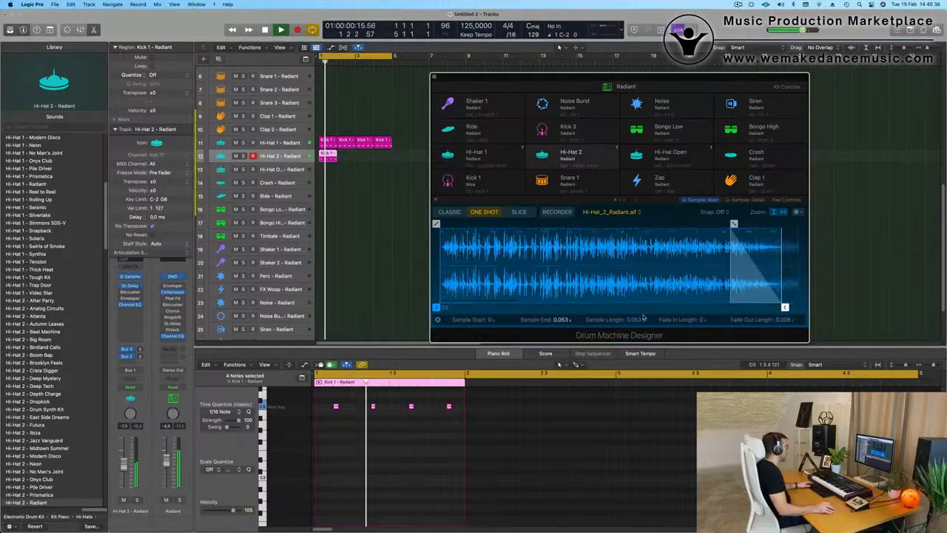
{"action": "left_click_drag", "start_coordinate": [784, 307], "coordinate": [704, 307]}
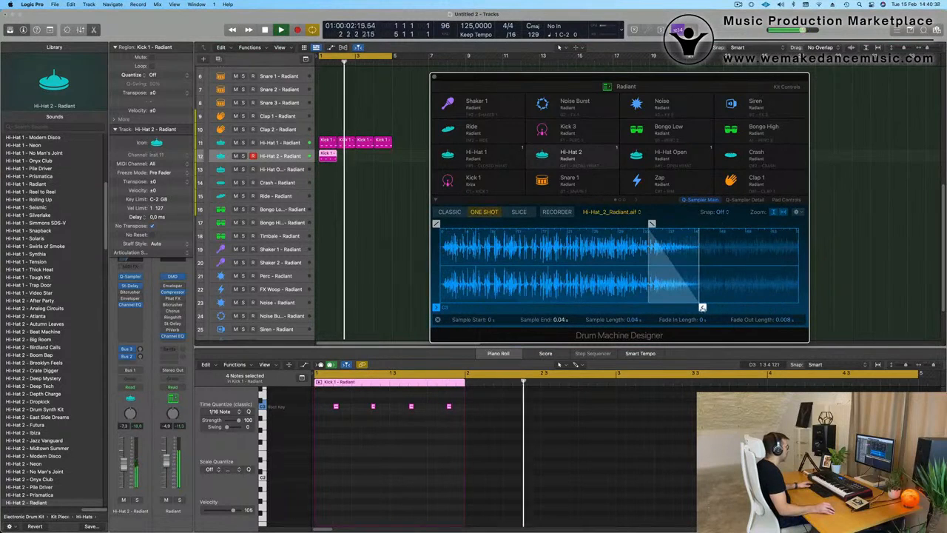
{"action": "key", "text": "space"}
{"action": "key", "text": "space"}
{"action": "key", "text": "space"}
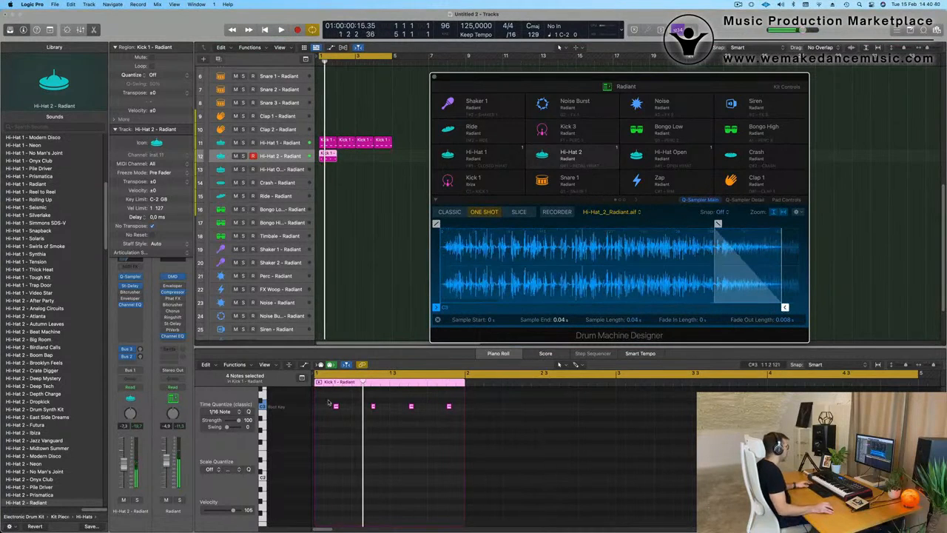
Duplicate the Hi-Hat 2 notes into a sixteenth-note pattern across bar 1, leaving out the third sixteenth of each beat
{"action": "left_click_drag", "start_coordinate": [329, 401], "coordinate": [475, 422]}
{"action": "key", "text": "super+Right"}
{"action": "key", "text": "super+Right"}
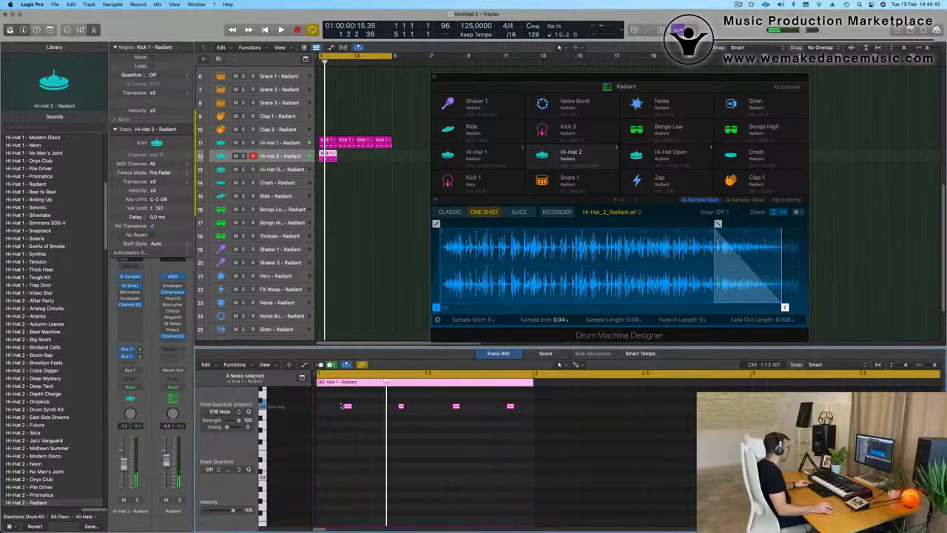
{"action": "mouse_move", "coordinate": [347, 407]}
{"action": "left_mouse_down"}
{"action": "mouse_move", "coordinate": [321, 408]}
{"action": "mouse_move", "coordinate": [361, 415]}
{"action": "mouse_move", "coordinate": [345, 414]}
{"action": "left_mouse_up"}
{"action": "key", "text": "space"}
{"action": "key", "text": "space"}
{"action": "key", "text": "space"}
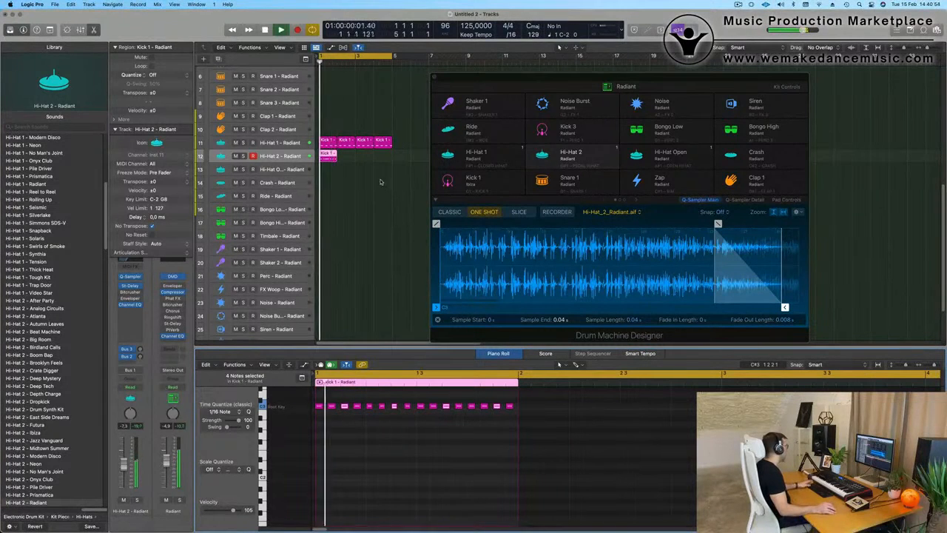
{"action": "key", "text": "super+z"}
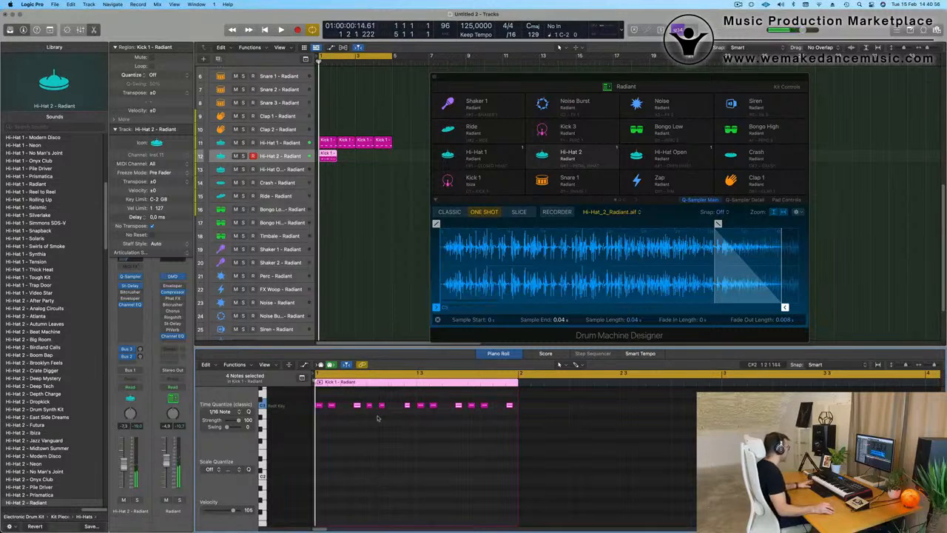
Repeat the Hi-Hat 2 region three times to fill four bars and lower the track's fader to -23.5 dB during playback
{"action": "left_click", "coordinate": [298, 156]}
{"action": "key", "text": "space"}
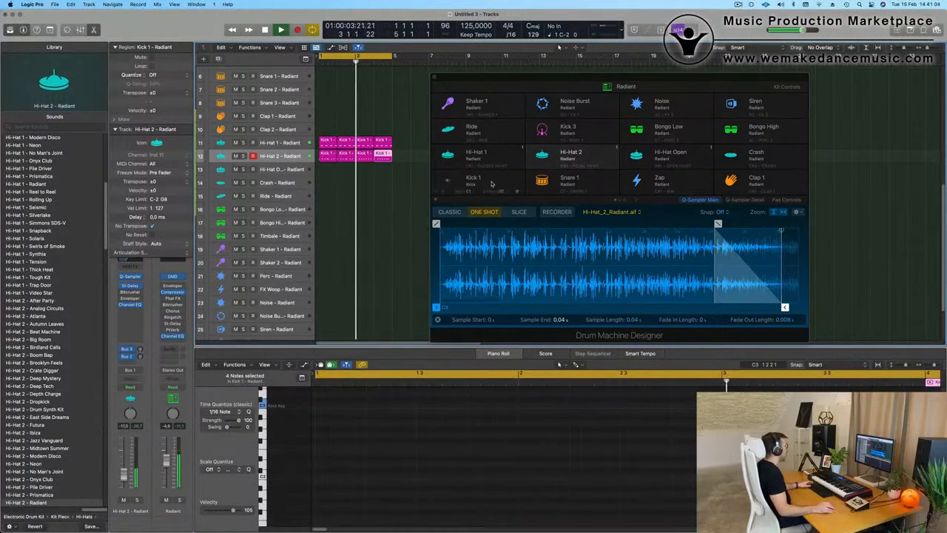
{"action": "mouse_move", "coordinate": [582, 79]}
{"action": "left_mouse_down"}
{"action": "mouse_move", "coordinate": [553, 75]}
{"action": "mouse_move", "coordinate": [592, 80]}
{"action": "left_mouse_up"}
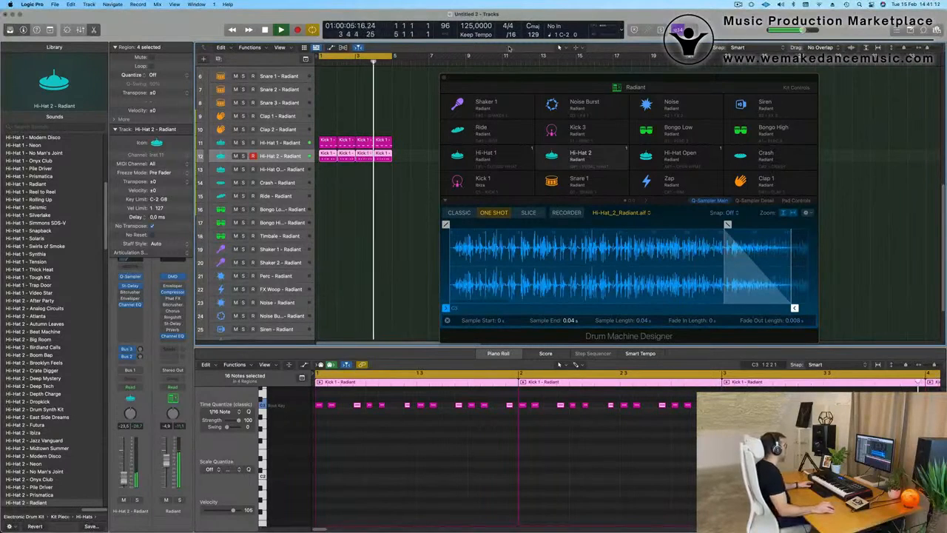
{"action": "left_click", "coordinate": [444, 77]}
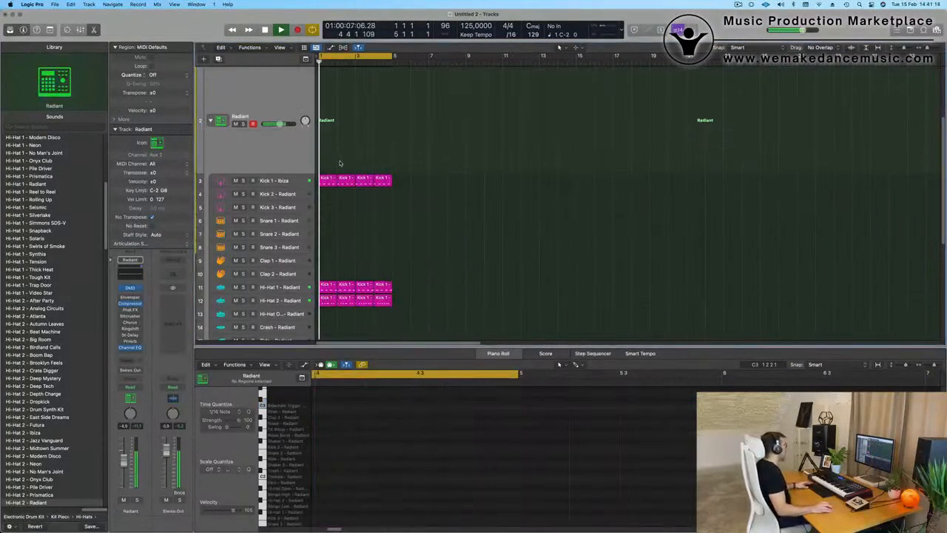
Copy the first kick region onto the Snare 1 track, keeping only the notes on beats 2 and 4 and transposing them up
{"action": "left_click", "coordinate": [332, 139]}
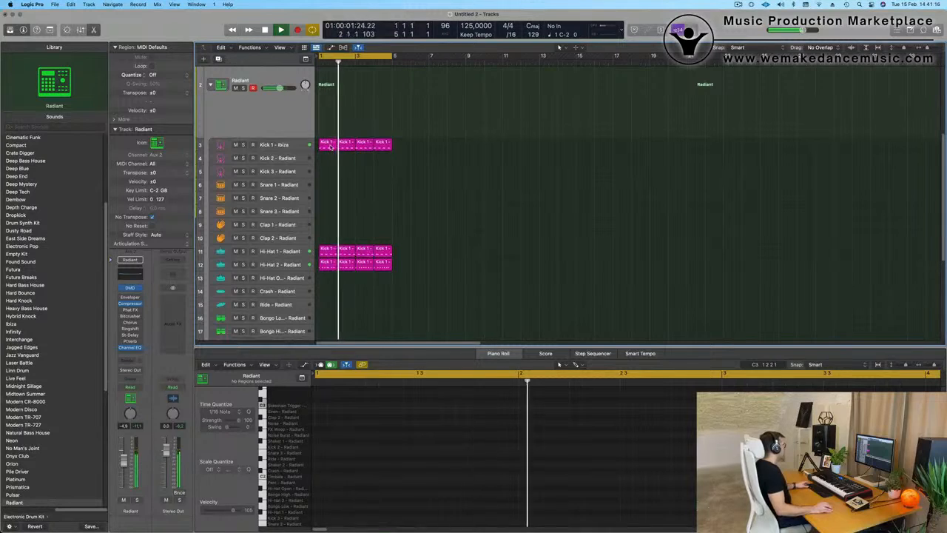
{"action": "left_click_drag", "start_coordinate": [325, 143], "coordinate": [328, 194]}
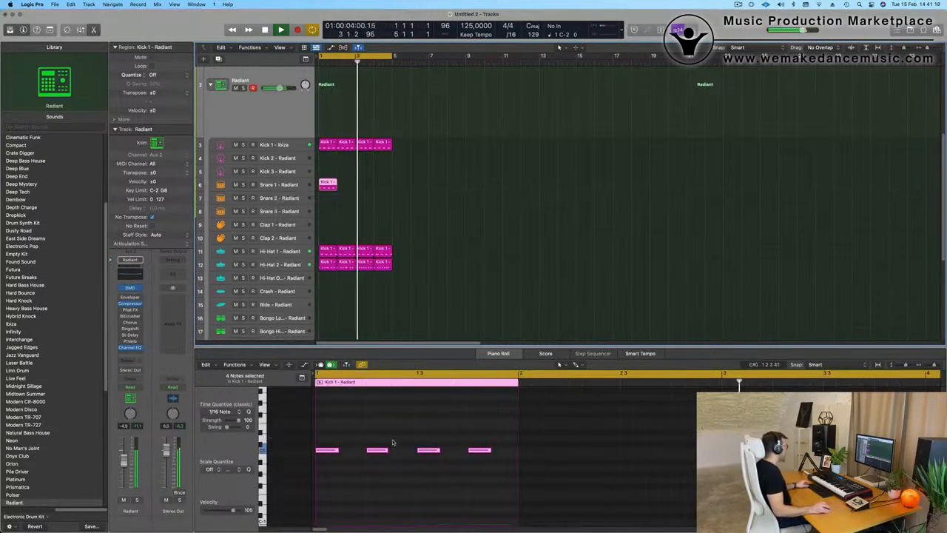
{"action": "key", "text": "space"}
{"action": "left_click", "coordinate": [342, 435]}
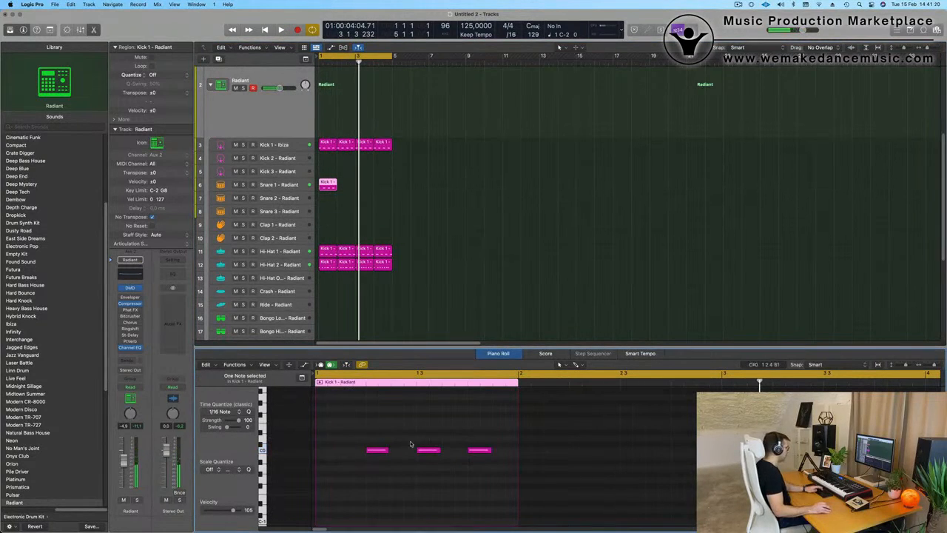
{"action": "left_click_drag", "start_coordinate": [435, 466], "coordinate": [435, 466]}
{"action": "key", "text": "Delete"}
{"action": "left_click_drag", "start_coordinate": [371, 431], "coordinate": [501, 494]}
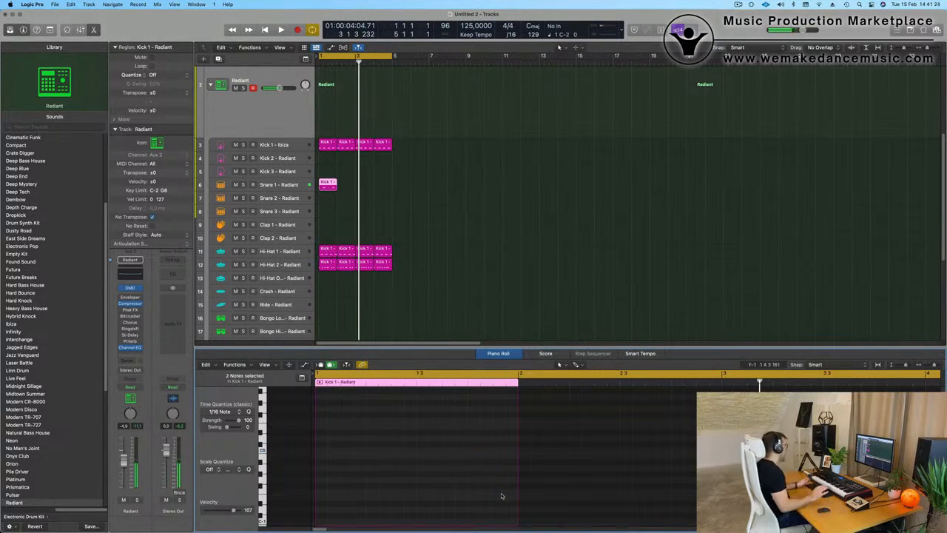
Repeat the Snare 1 region three times to fill four bars and set the track's fader to -15.2 dB during playback
{"action": "left_click", "coordinate": [400, 185]}
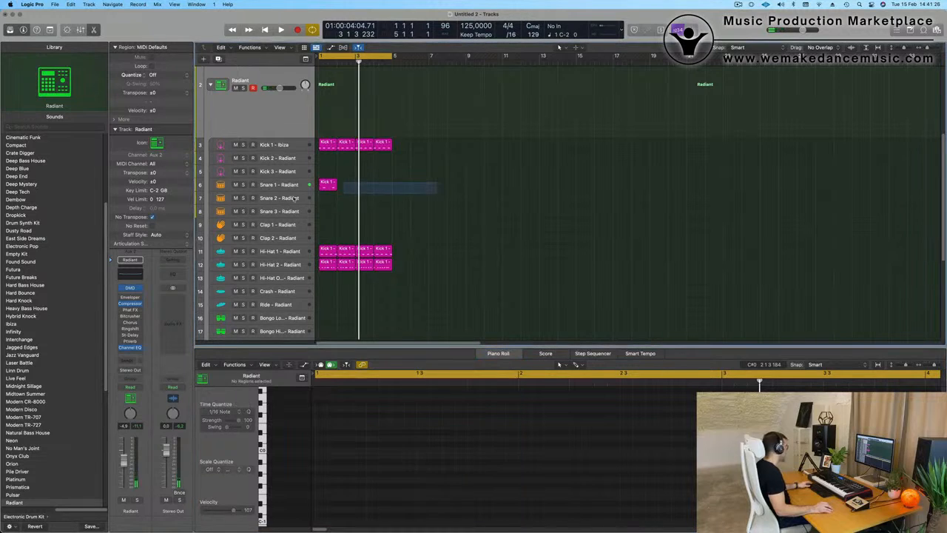
{"action": "key", "text": "super+r"}
{"action": "key", "text": "super+r"}
{"action": "key", "text": "super+r"}
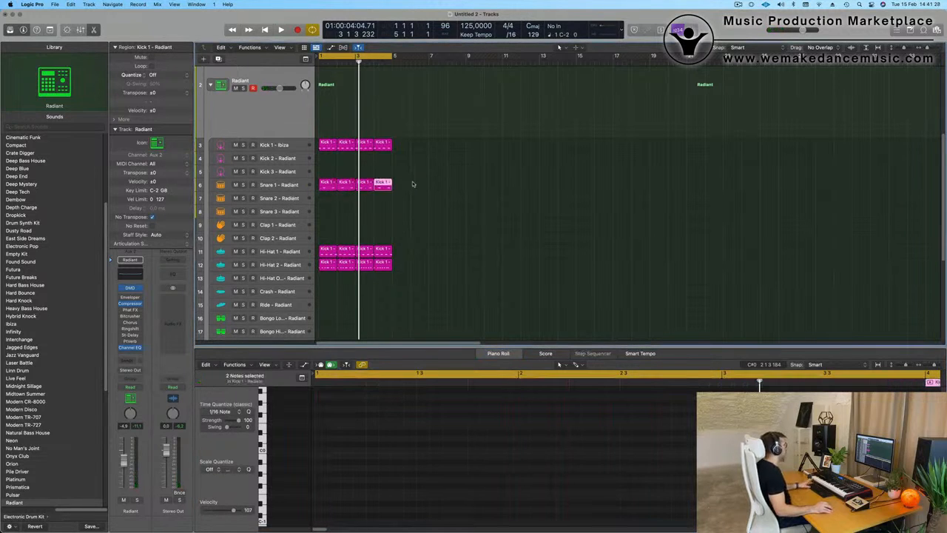
{"action": "key", "text": "space"}
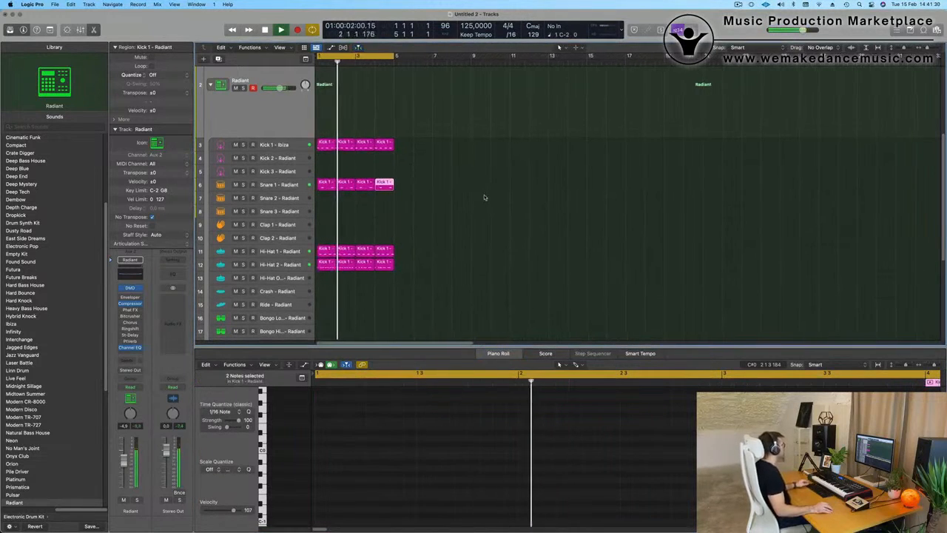
{"action": "left_click", "coordinate": [284, 185]}
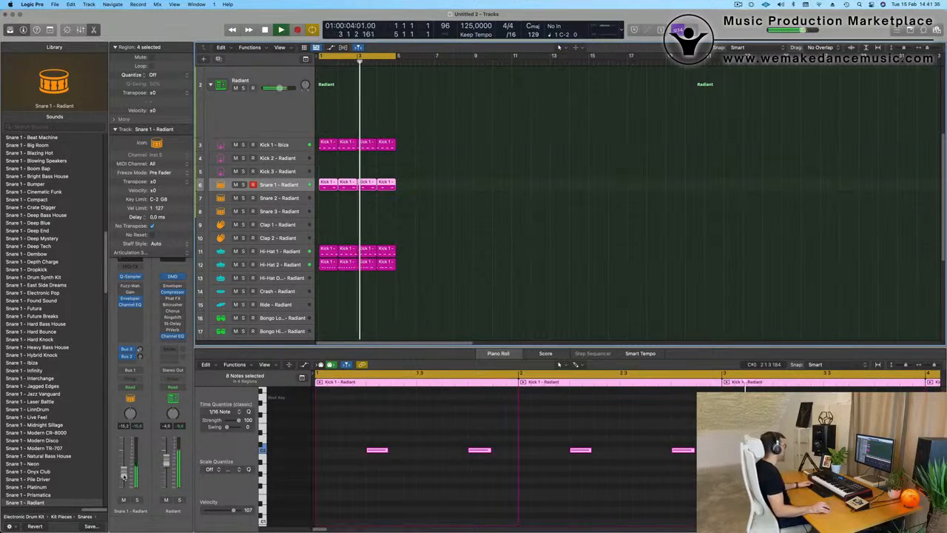
Copy the first Hi-Hat 2 region onto the Bongo High track at bar 1 and select that track
{"action": "scroll", "coordinate": [393, 276], "scroll_direction": "down", "scroll_amount": 1}
{"action": "scroll", "coordinate": [392, 276], "scroll_direction": "down", "scroll_amount": 5}
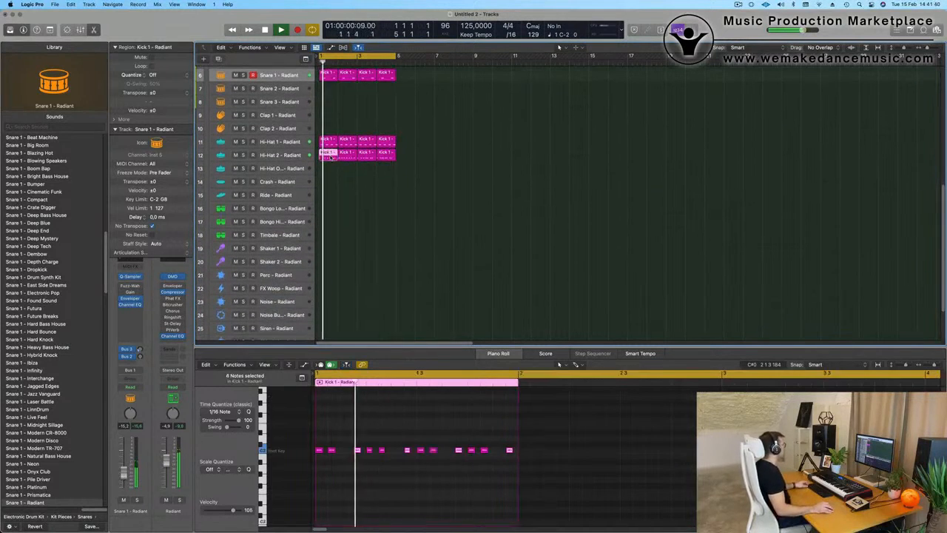
{"action": "left_click_drag", "start_coordinate": [339, 156], "coordinate": [330, 212]}
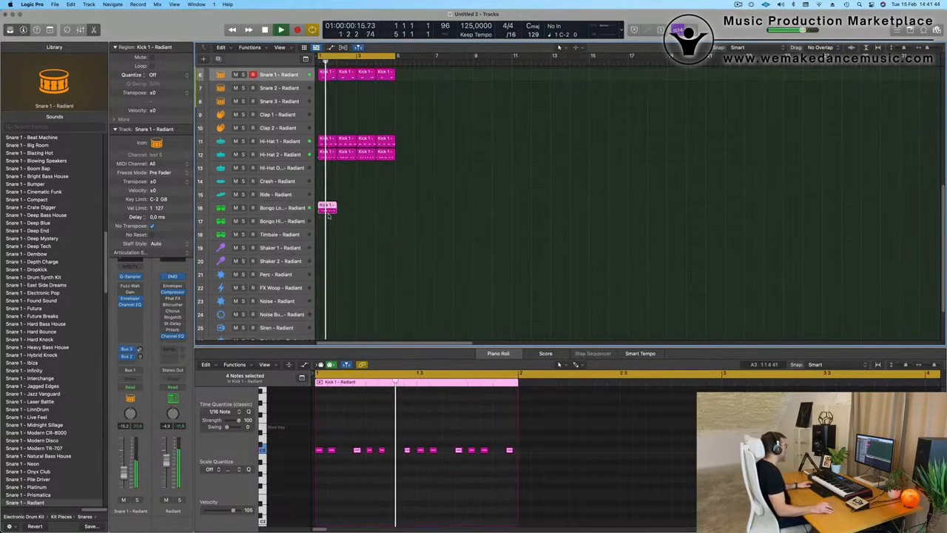
{"action": "left_click_drag", "start_coordinate": [329, 213], "coordinate": [328, 216]}
{"action": "left_click", "coordinate": [289, 221]}
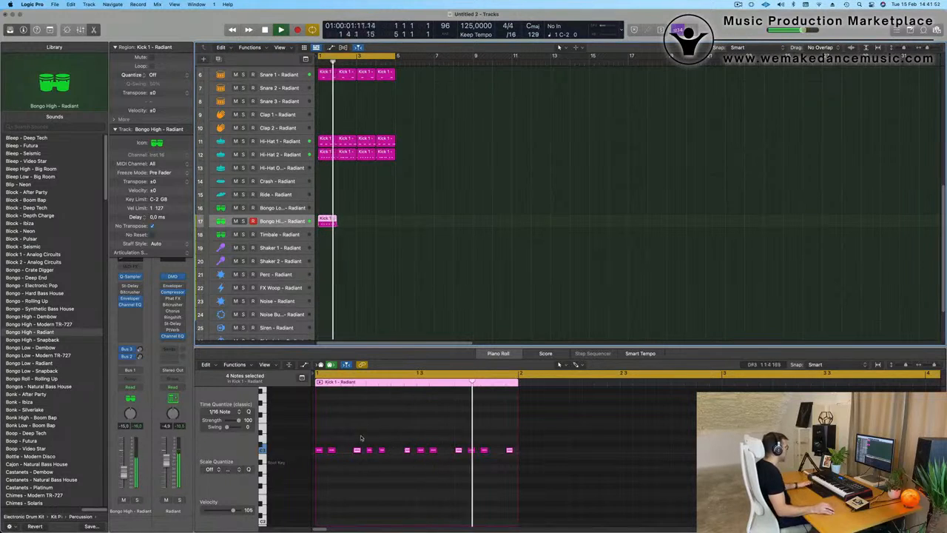
Delete all notes after beat 1 in the Bongo High region, leaving the first three notes, and restart playback
{"action": "left_click", "coordinate": [381, 468]}
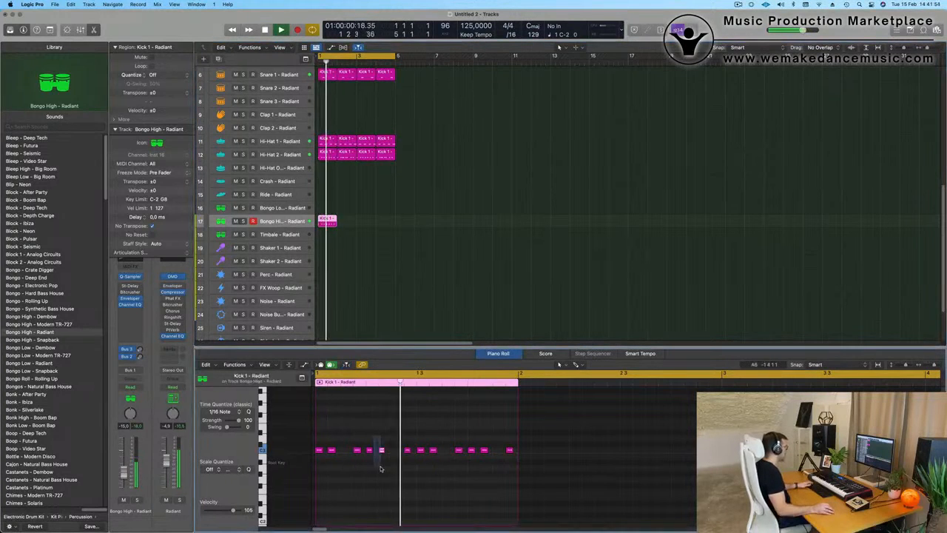
{"action": "left_click", "coordinate": [380, 449]}
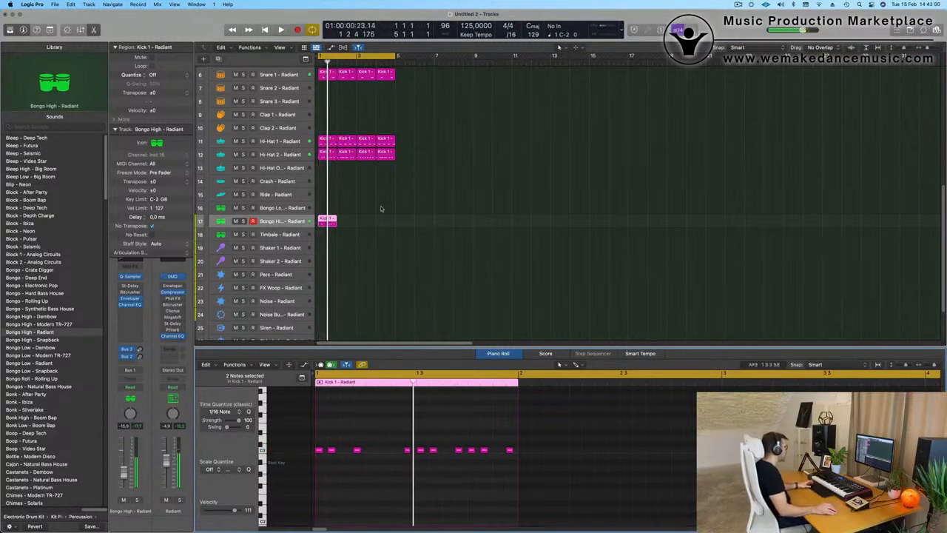
{"action": "key", "text": "space"}
{"action": "left_click_drag", "start_coordinate": [381, 429], "coordinate": [549, 486]}
{"action": "key", "text": "space"}
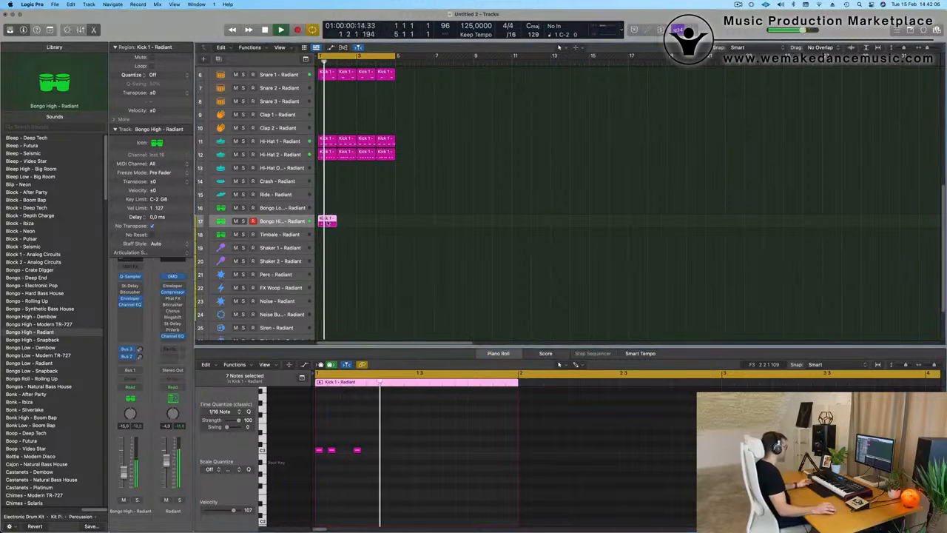
Repeat the Bongo High region three times to fill four bars
{"action": "key", "text": "super+r"}
{"action": "key", "text": "super+r"}
{"action": "key", "text": "super+r"}
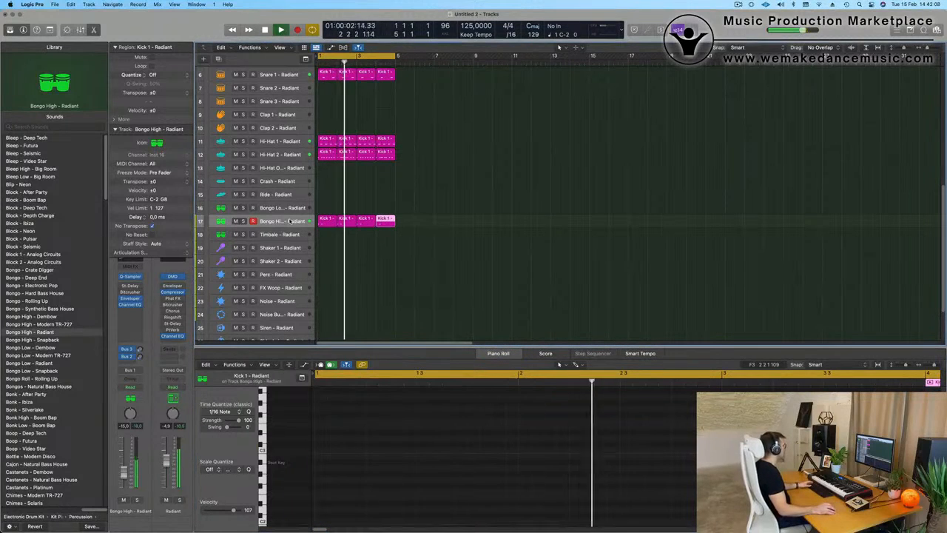
{"action": "left_click", "coordinate": [332, 249]}
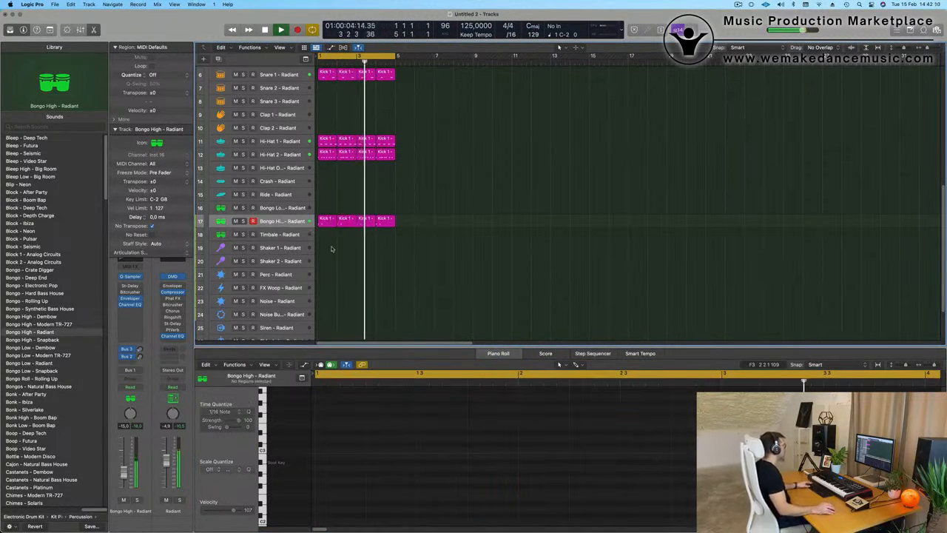
Copy the first Bongo High region onto the Perc track and shift its three notes nine sixteenths later
{"action": "left_click", "coordinate": [327, 220]}
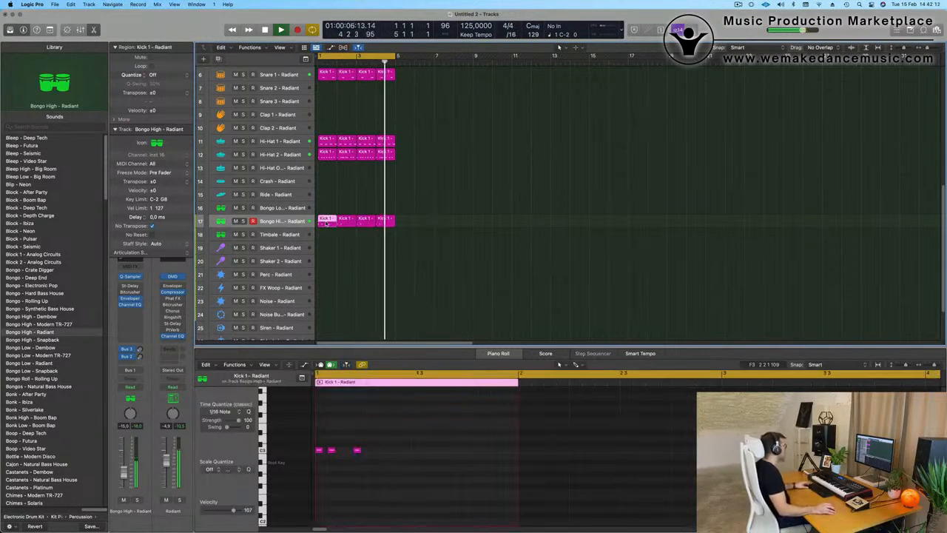
{"action": "left_click_drag", "start_coordinate": [326, 221], "coordinate": [328, 274]}
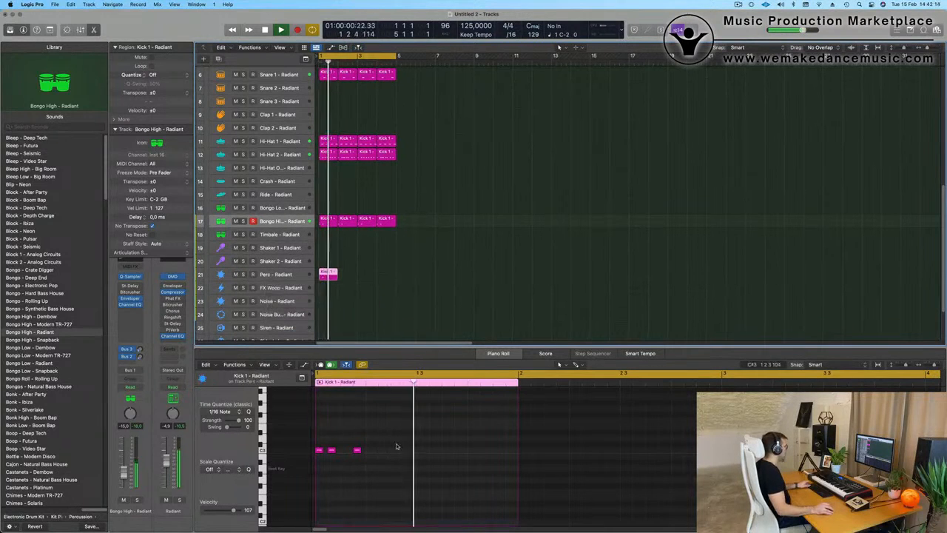
{"action": "left_click_drag", "start_coordinate": [391, 438], "coordinate": [307, 471]}
{"action": "key", "text": "alt+Right"}
{"action": "key", "text": "alt+Right"}
{"action": "key", "text": "alt+Right"}
{"action": "key", "text": "alt+Right"}
{"action": "key", "text": "alt+Right"}
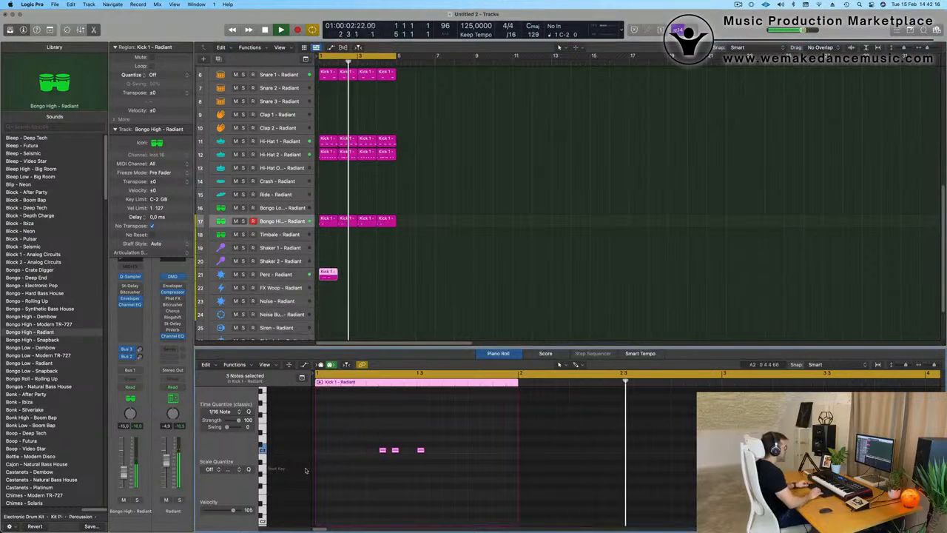
{"action": "key", "text": "alt+Right"}
{"action": "key", "text": "alt+Right"}
{"action": "key", "text": "alt+Right"}
{"action": "key", "text": "alt+Right"}
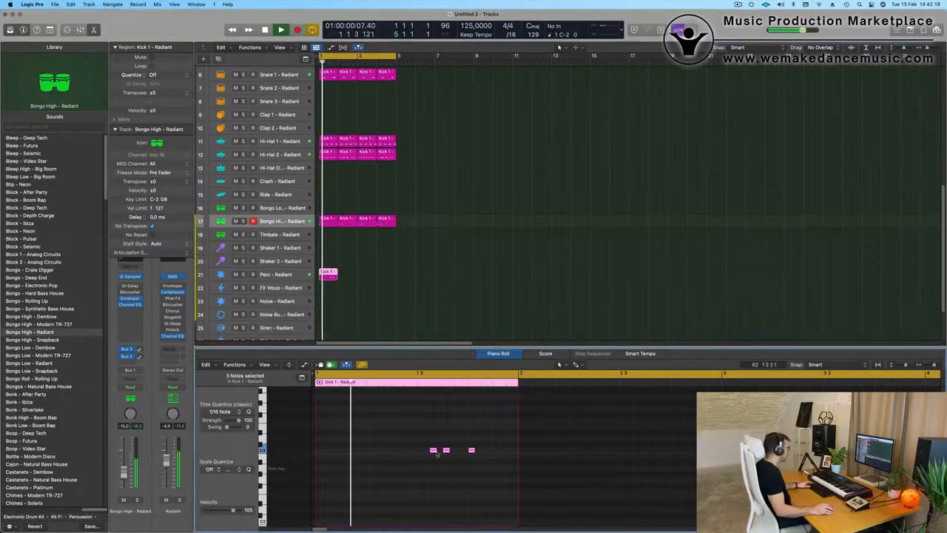
Delete the middle of the three Perc notes and repeat the region three times to fill four bars
{"action": "left_click", "coordinate": [447, 450]}
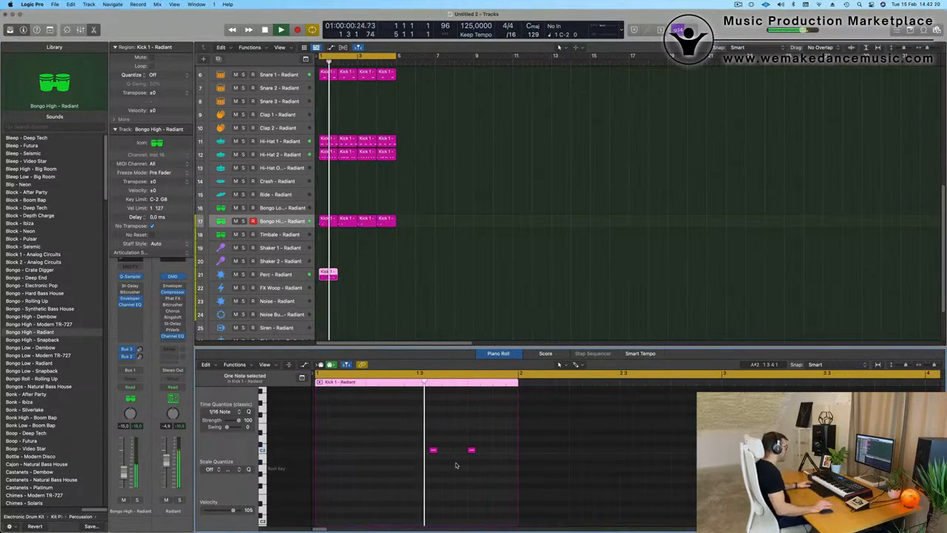
{"action": "left_click_drag", "start_coordinate": [367, 265], "coordinate": [305, 284]}
{"action": "key", "text": "super+r"}
{"action": "key", "text": "super+r"}
{"action": "key", "text": "super+r"}
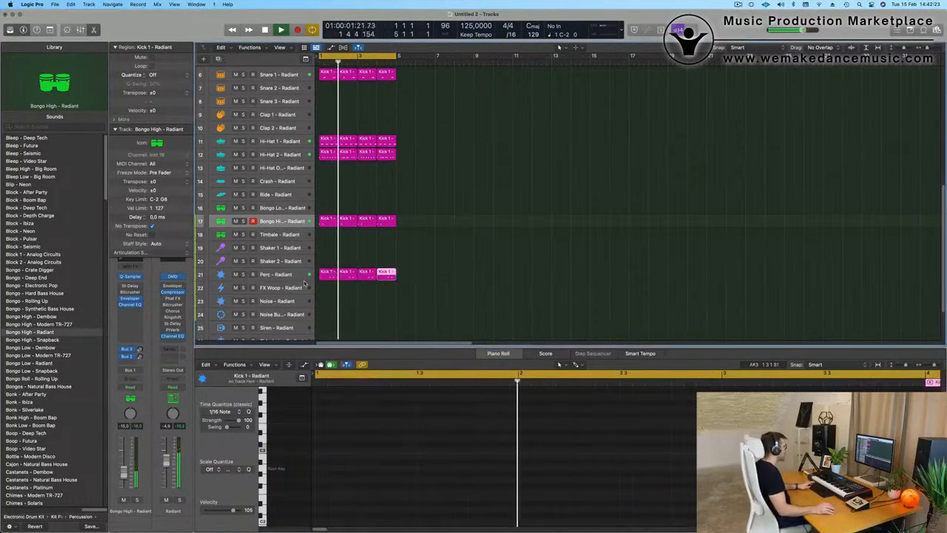
{"action": "left_click", "coordinate": [407, 263]}
{"action": "left_click", "coordinate": [276, 275]}
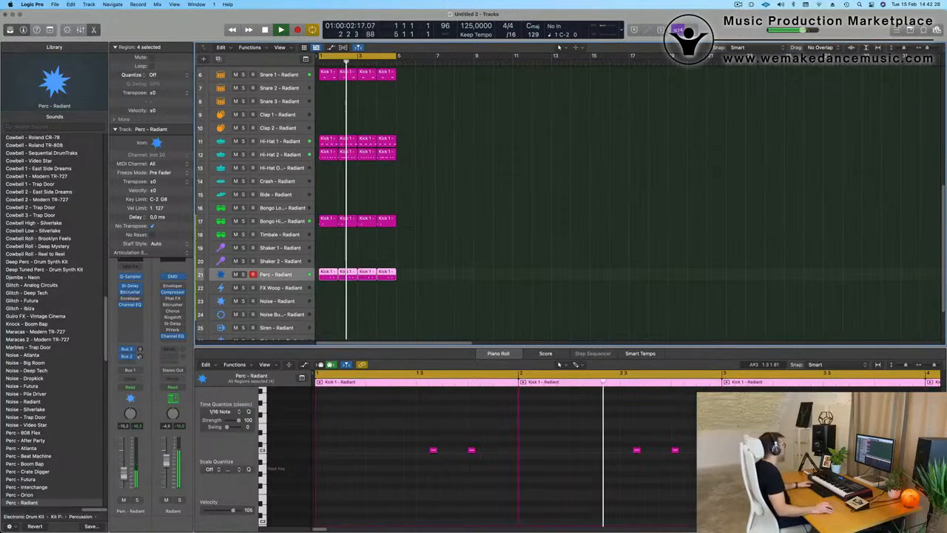
Duplicate the Object In Motion track with its Alchemy, Channel EQ and Compressor settings as an empty track below it
{"action": "scroll", "coordinate": [417, 262], "scroll_direction": "up", "scroll_amount": 5}
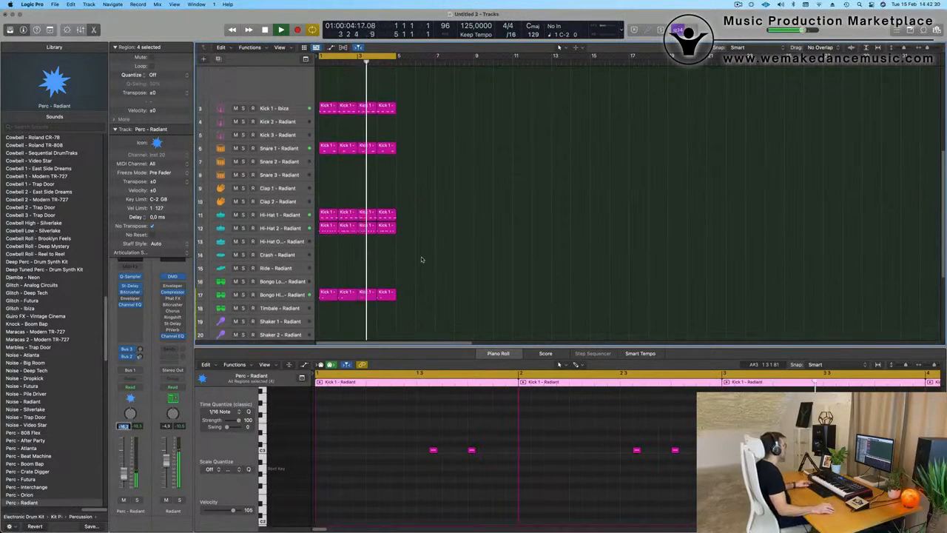
{"action": "scroll", "coordinate": [421, 258], "scroll_direction": "right", "scroll_amount": 4}
{"action": "scroll", "coordinate": [444, 222], "scroll_direction": "up", "scroll_amount": 5}
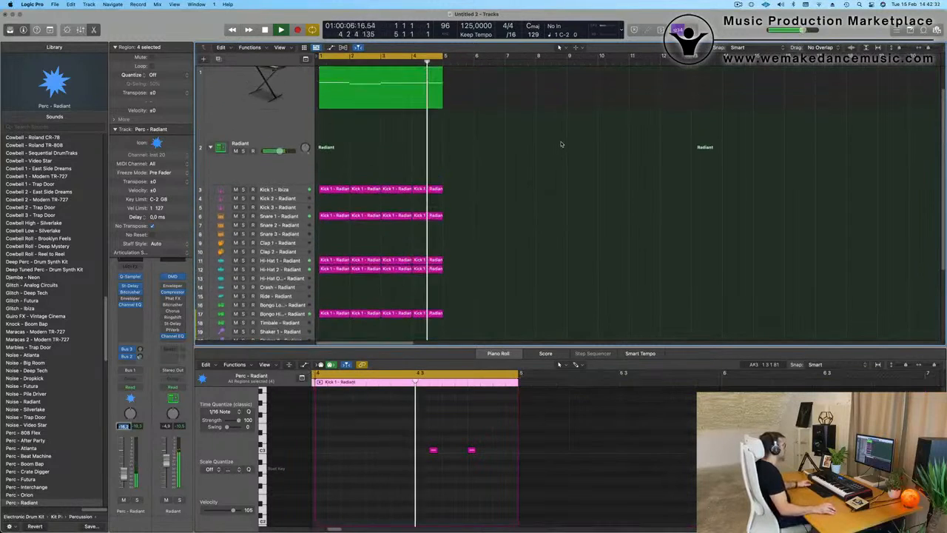
{"action": "left_click", "coordinate": [220, 108]}
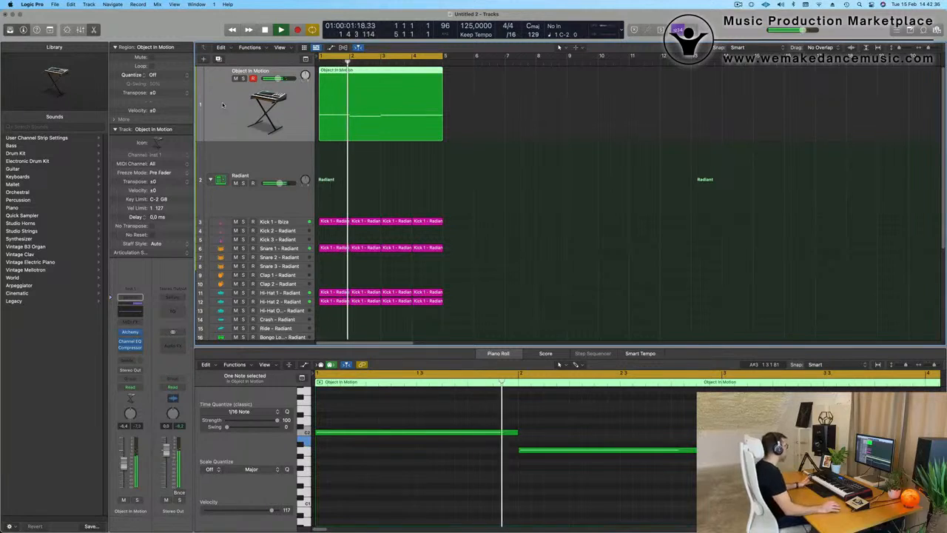
{"action": "key", "text": "Return"}
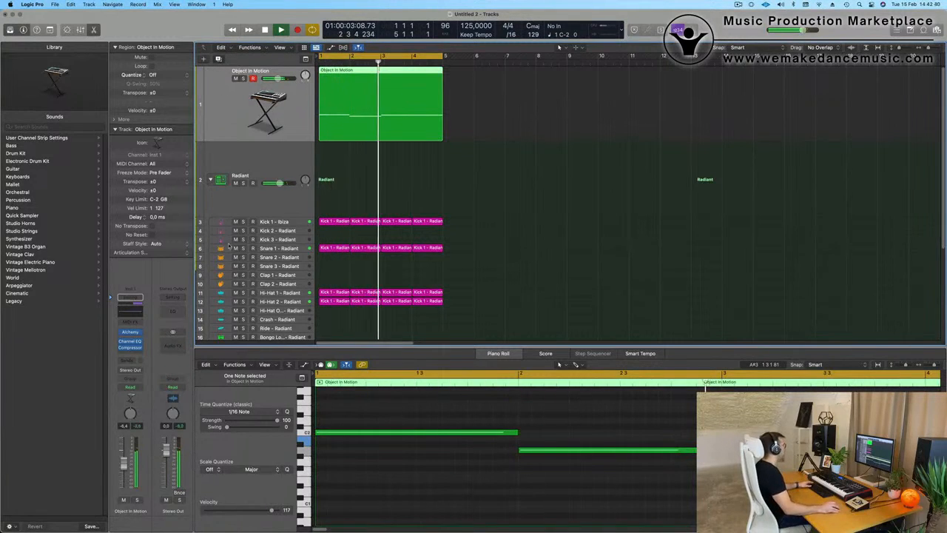
{"action": "left_click", "coordinate": [218, 59]}
{"action": "key", "text": "Return"}
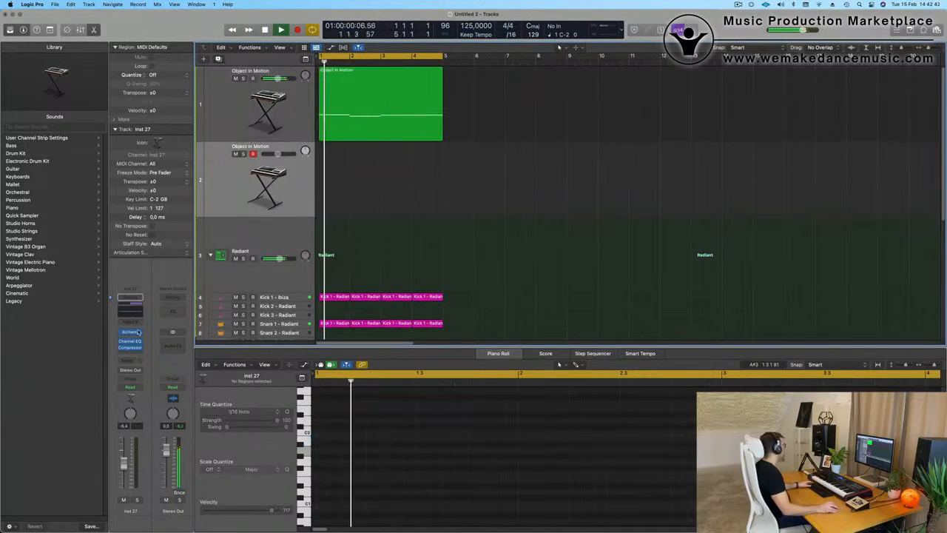
Load the Heavy Pulse Bass preset from the Oblique Structures bass sounds in the duplicated track's Alchemy
{"action": "left_click", "coordinate": [131, 332]}
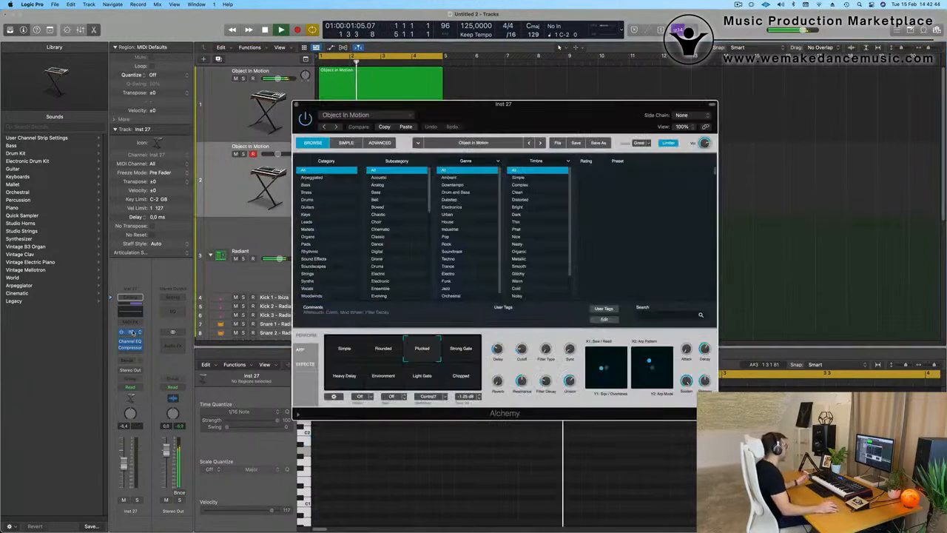
{"action": "left_click_drag", "start_coordinate": [501, 112], "coordinate": [426, 12]}
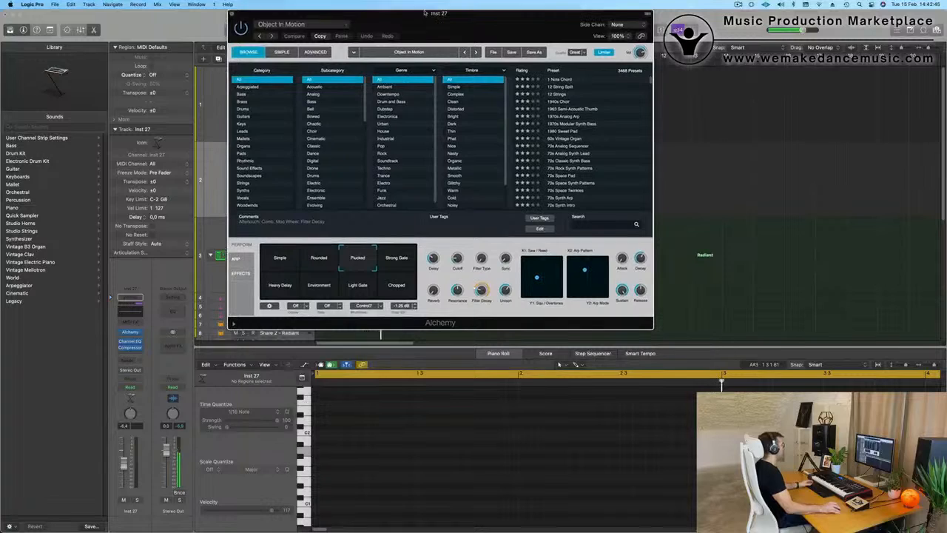
{"action": "left_click", "coordinate": [327, 26]}
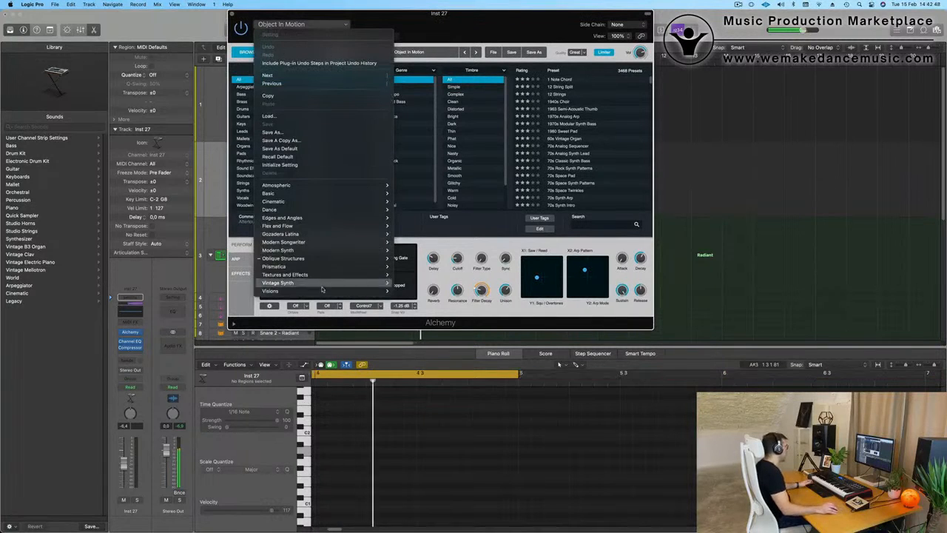
{"action": "mouse_move", "coordinate": [351, 193]}
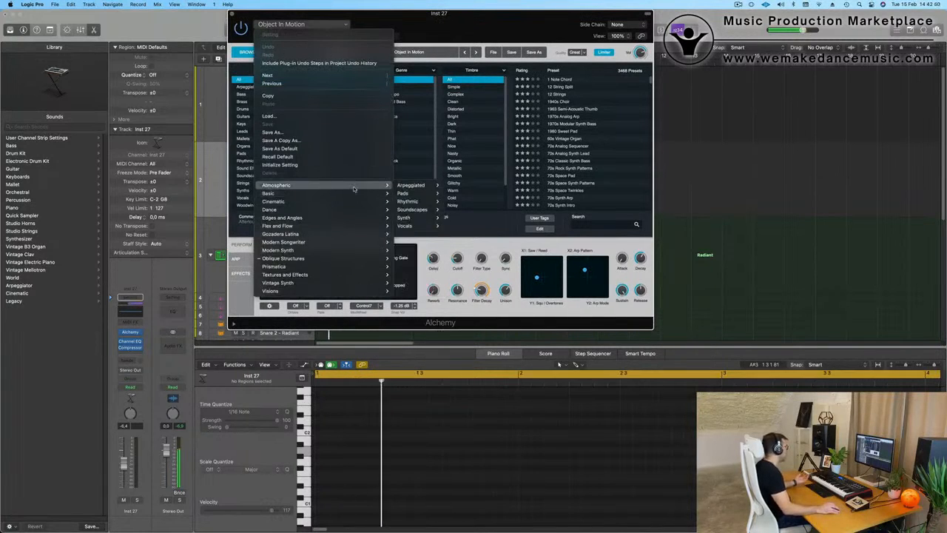
{"action": "mouse_move", "coordinate": [355, 259]}
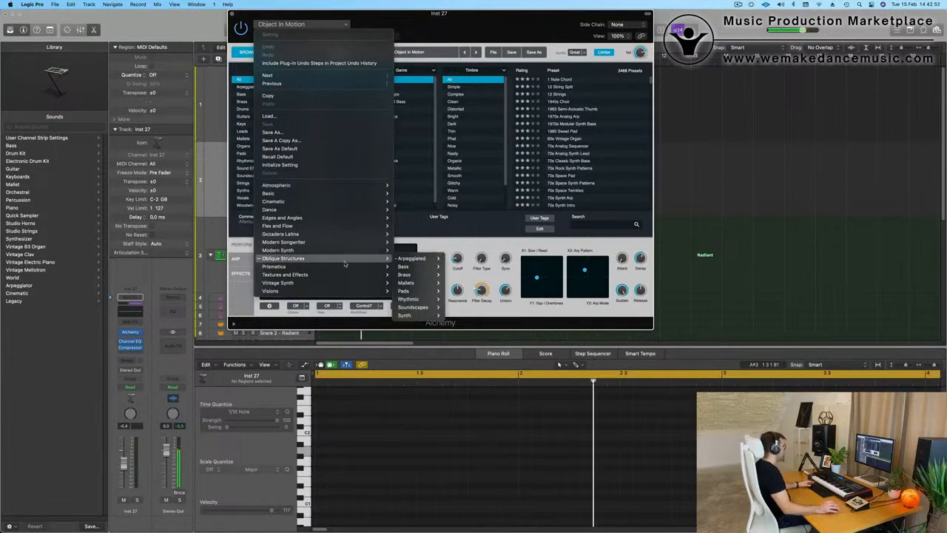
{"action": "mouse_move", "coordinate": [422, 267]}
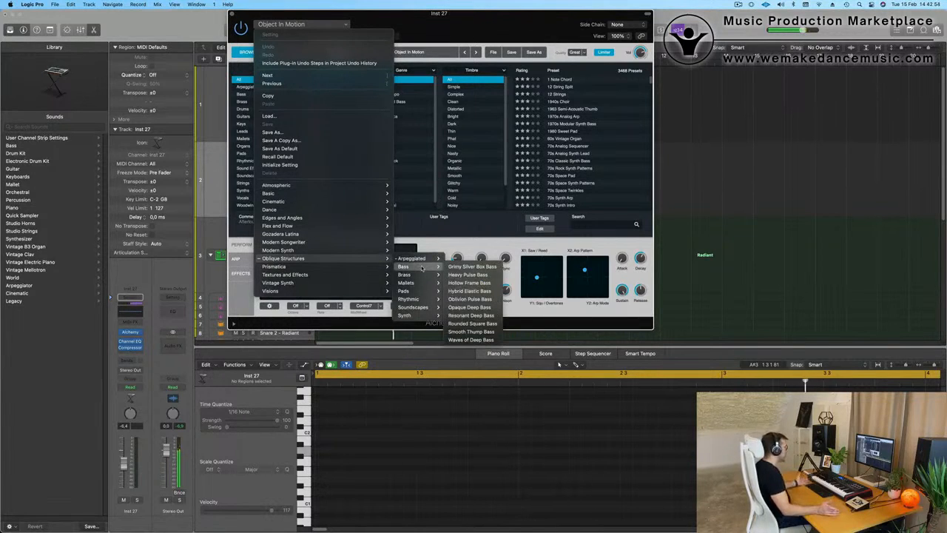
{"action": "left_click", "coordinate": [474, 275]}
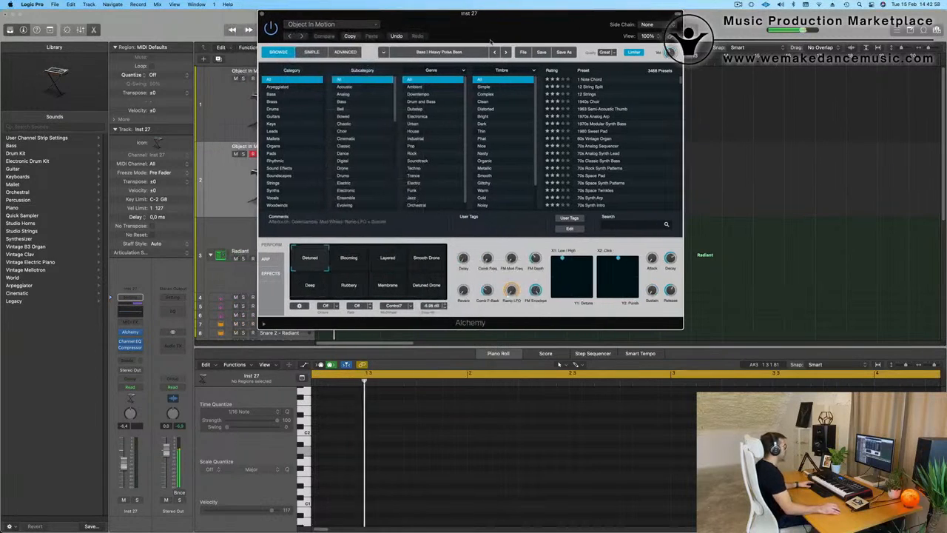
Try the Blooming variation of the Heavy Pulse Bass sound in place of Detuned
{"action": "left_click_drag", "start_coordinate": [486, 23], "coordinate": [536, 55]}
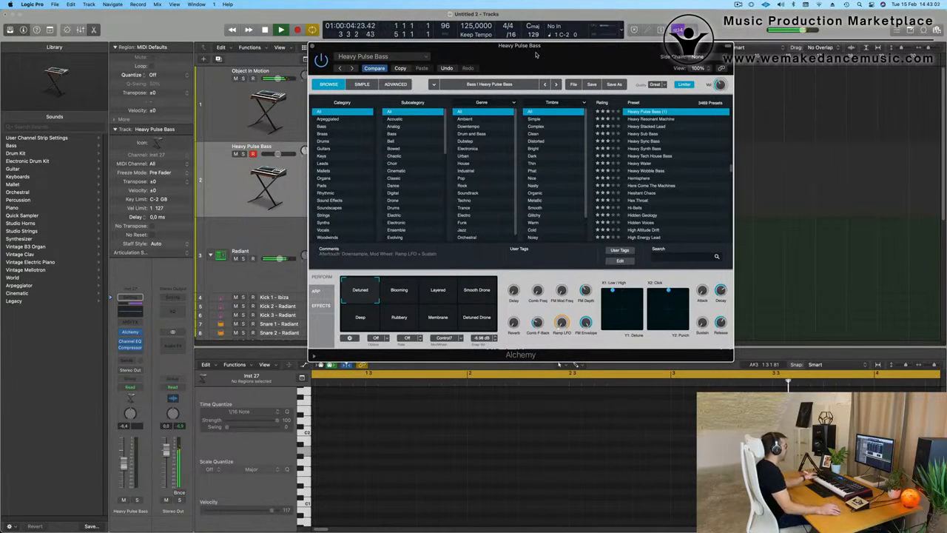
{"action": "scroll", "coordinate": [695, 162], "scroll_direction": "up", "scroll_amount": 5}
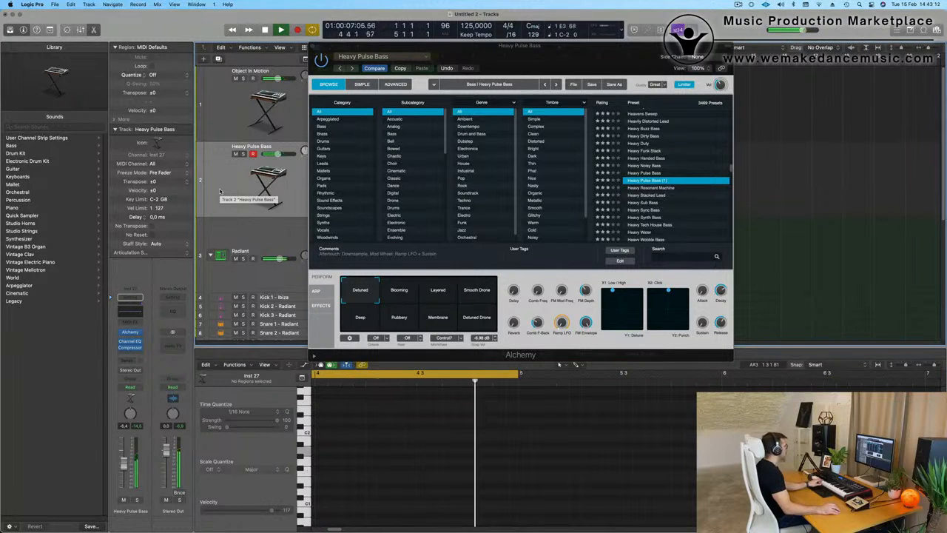
{"action": "left_click", "coordinate": [384, 289]}
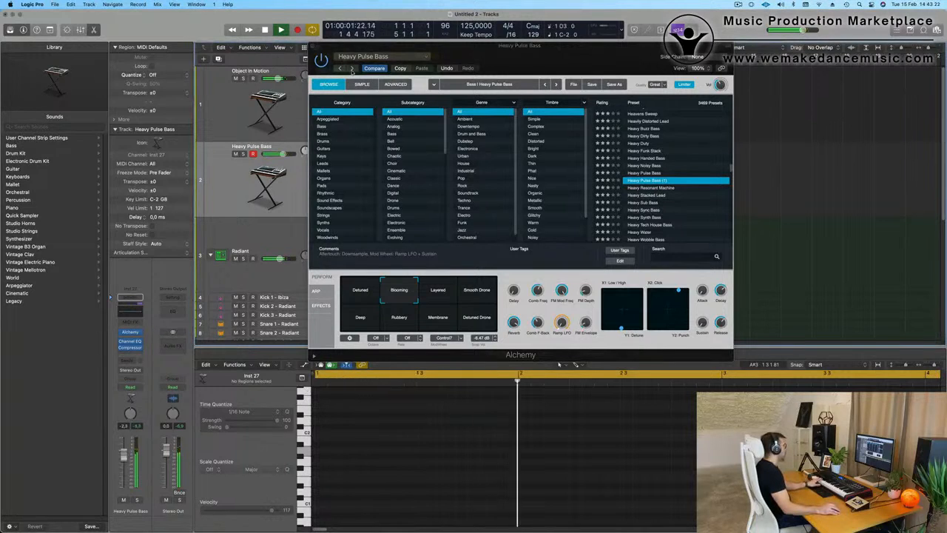
Replace the bass sound with the Opaque Deep Bass preset from the Oblique Structures bass sounds
{"action": "left_click", "coordinate": [373, 58]}
{"action": "mouse_move", "coordinate": [400, 297]}
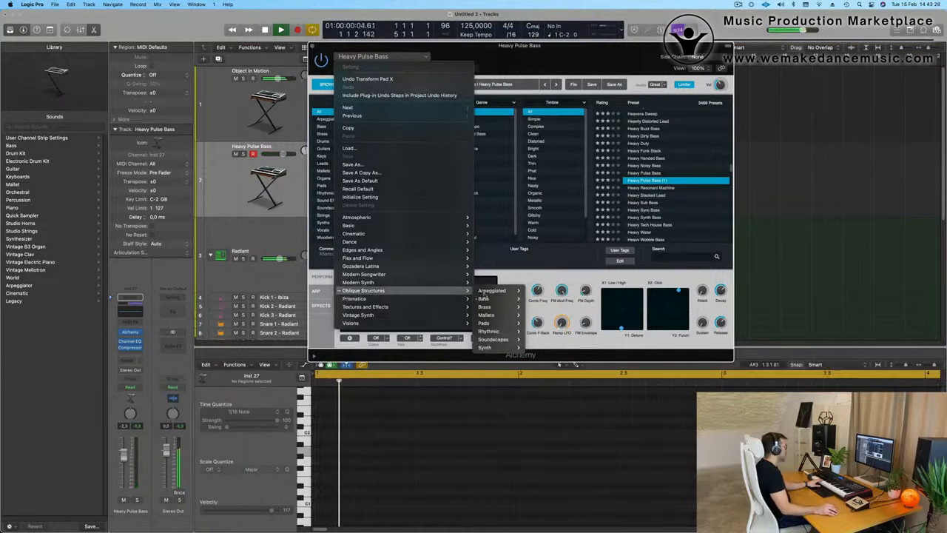
{"action": "mouse_move", "coordinate": [488, 300]}
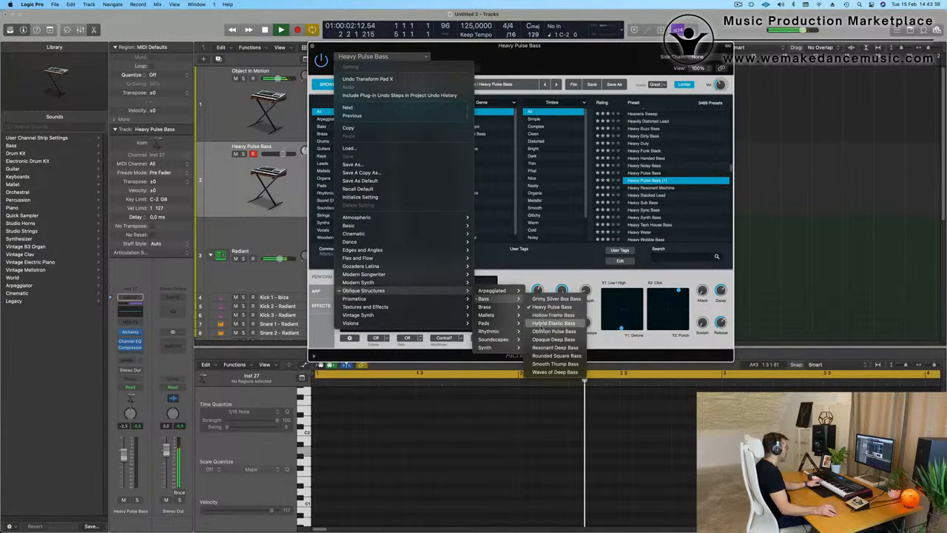
{"action": "left_click", "coordinate": [553, 339]}
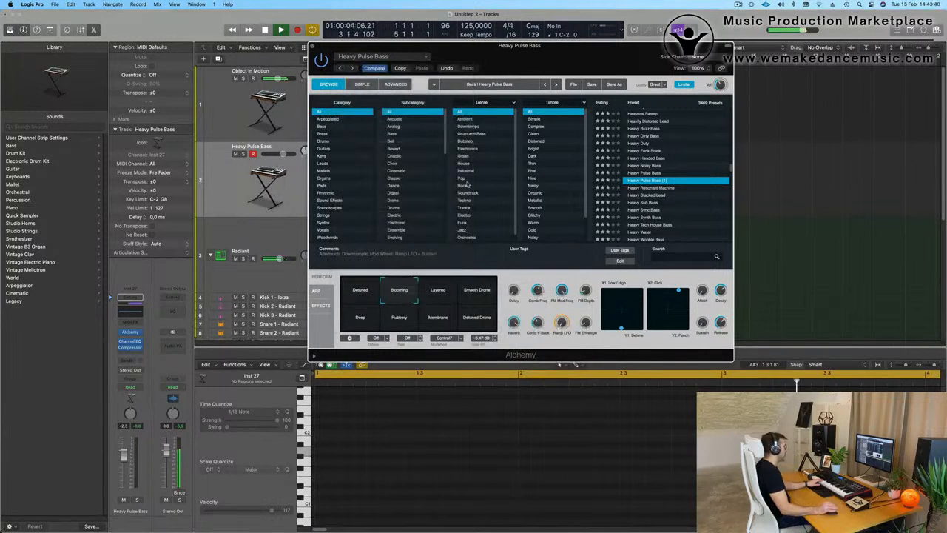
{"action": "scroll", "coordinate": [674, 182], "scroll_direction": "up", "scroll_amount": 3}
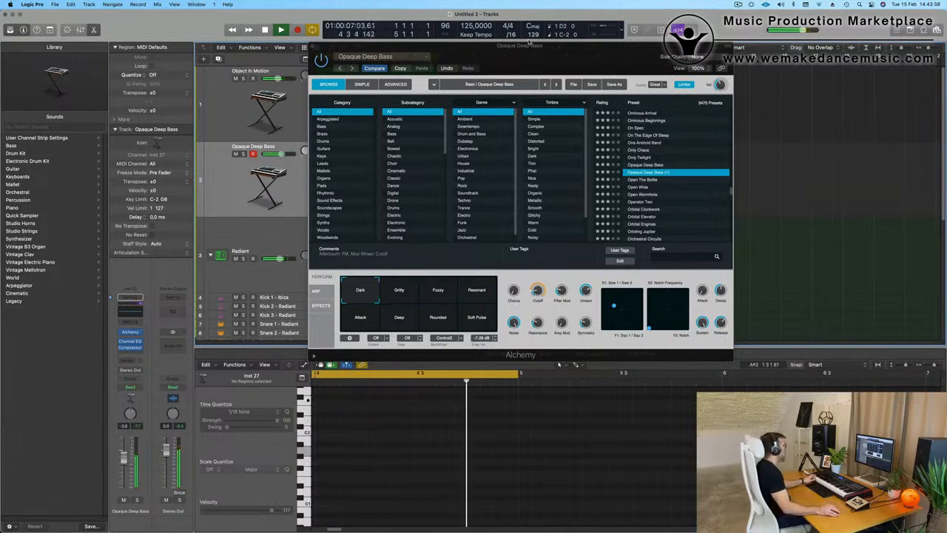
Copy the four-bar Object In Motion region onto the Opaque Deep Bass track and play it from bar 1
{"action": "left_click_drag", "start_coordinate": [531, 43], "coordinate": [786, 65]}
{"action": "left_click", "coordinate": [373, 78]}
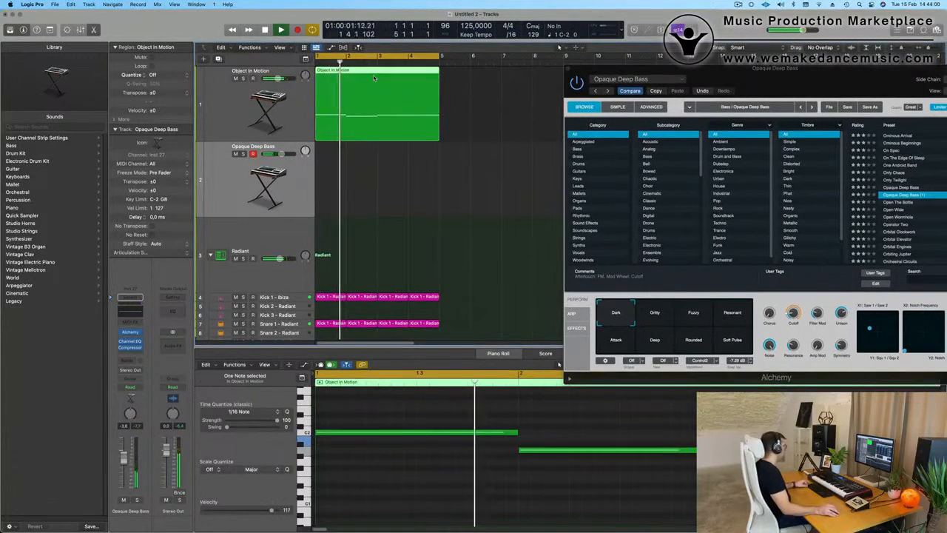
{"action": "left_click_drag", "start_coordinate": [373, 78], "coordinate": [374, 153]}
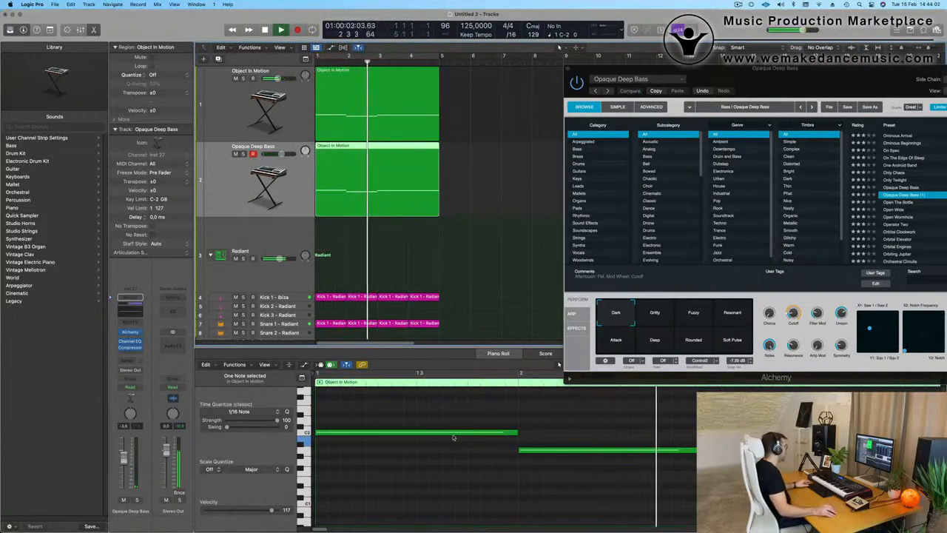
{"action": "left_click", "coordinate": [454, 258]}
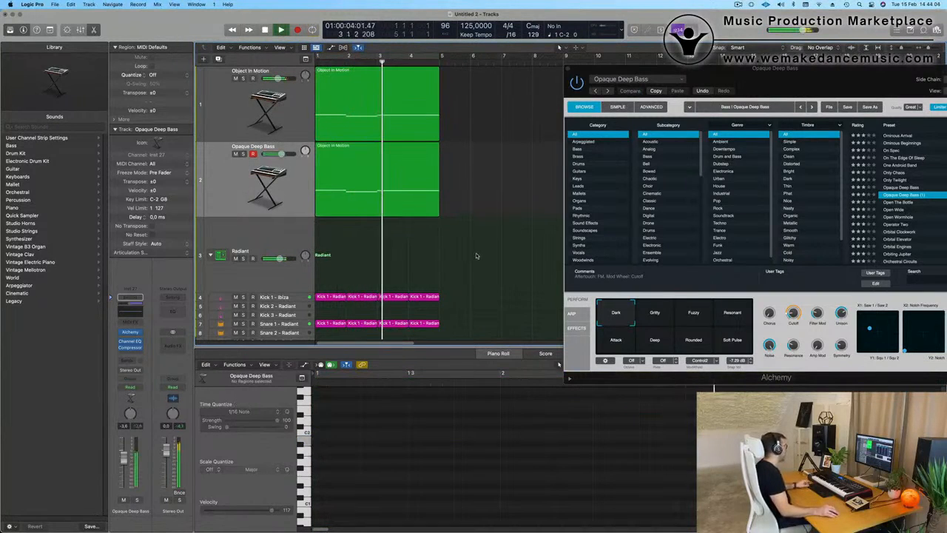
{"action": "scroll", "coordinate": [439, 182], "scroll_direction": "down", "scroll_amount": 2}
{"action": "key", "text": "space"}
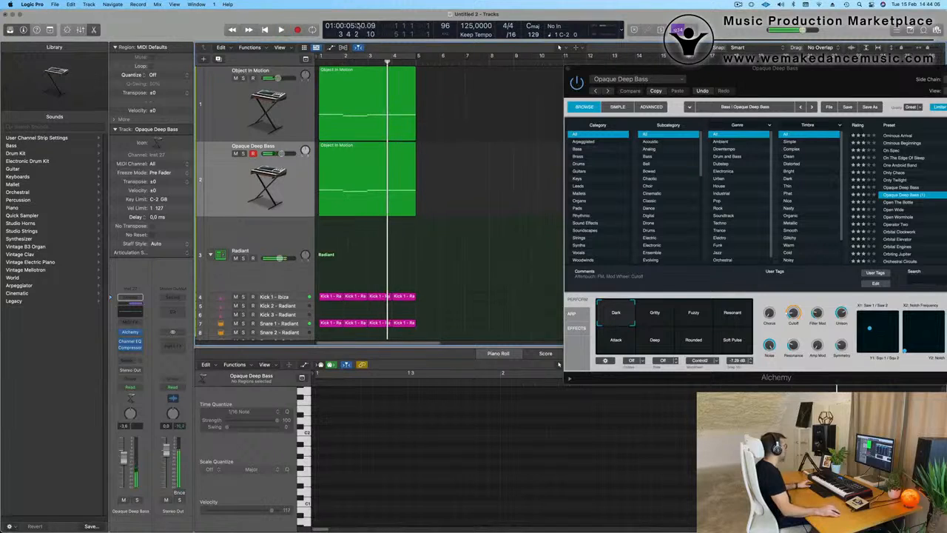
{"action": "left_click", "coordinate": [358, 55]}
{"action": "key", "text": "space"}
Transpose all notes in the Opaque Deep Bass region up one octave and replay the loop
{"action": "left_click", "coordinate": [375, 170]}
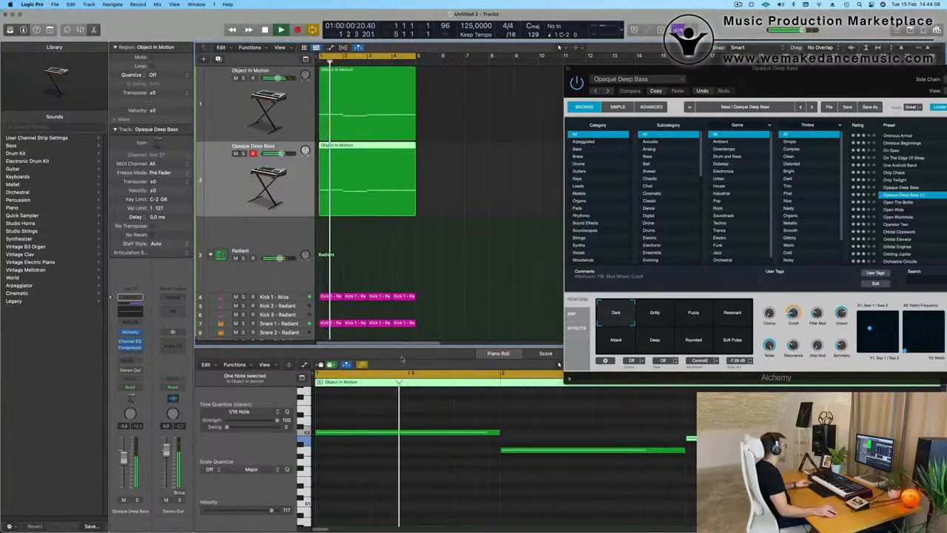
{"action": "key", "text": "super+a"}
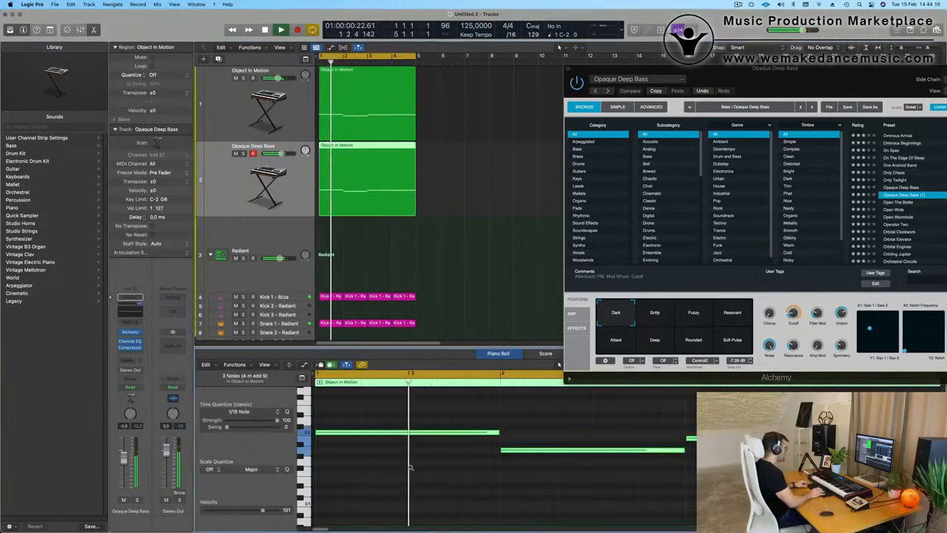
{"action": "key", "text": "alt+shift+Up"}
{"action": "key", "text": "space"}
{"action": "key", "text": "space"}
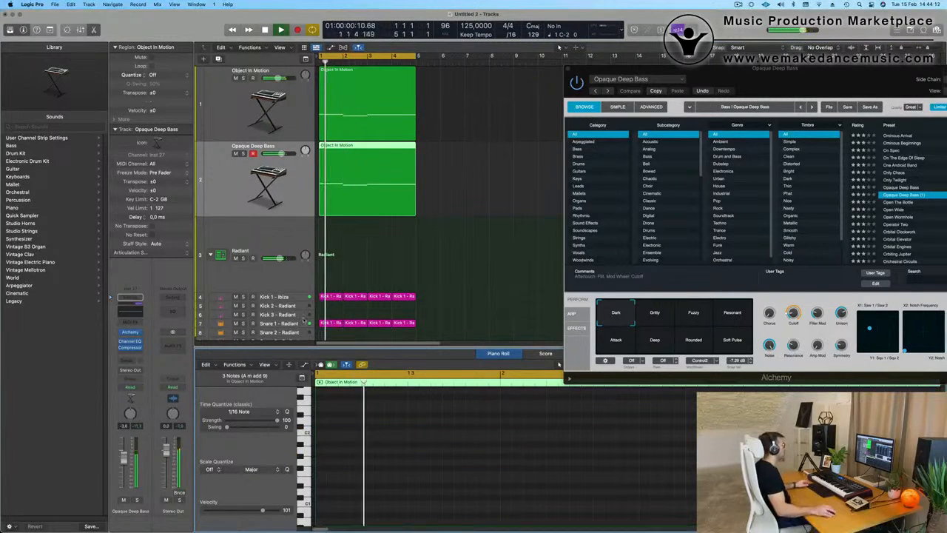
Audition Opaque Deep Bass's Gritty, Fuzzy, Resonant, Soft Pulse, Deep and Attack variations against the loop, and return to Dark
{"action": "left_click_drag", "start_coordinate": [697, 293], "coordinate": [485, 336]}
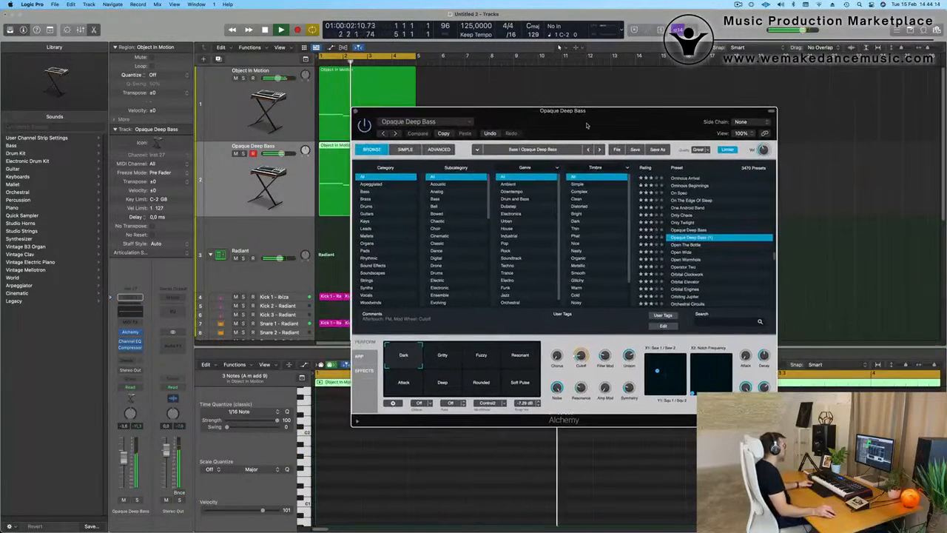
{"action": "left_click", "coordinate": [442, 357]}
{"action": "left_click", "coordinate": [481, 358]}
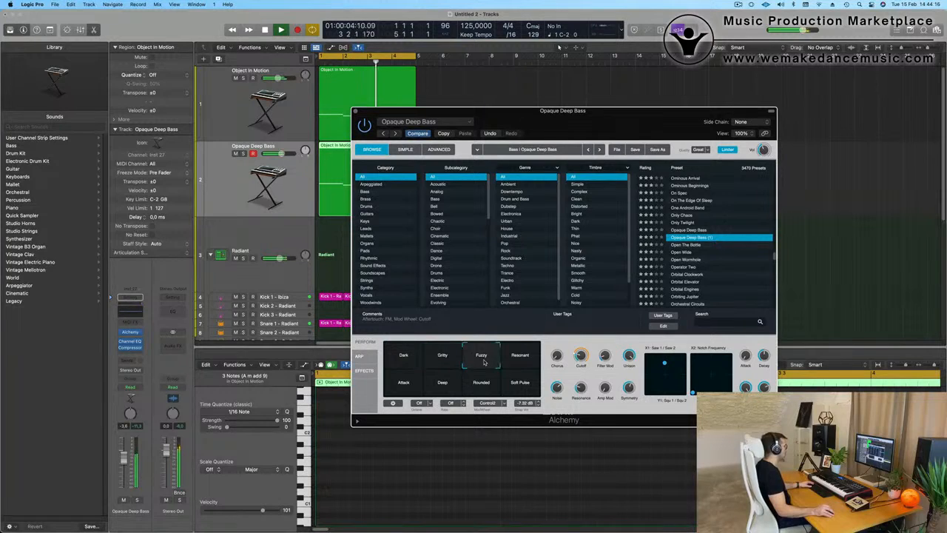
{"action": "left_click", "coordinate": [520, 357]}
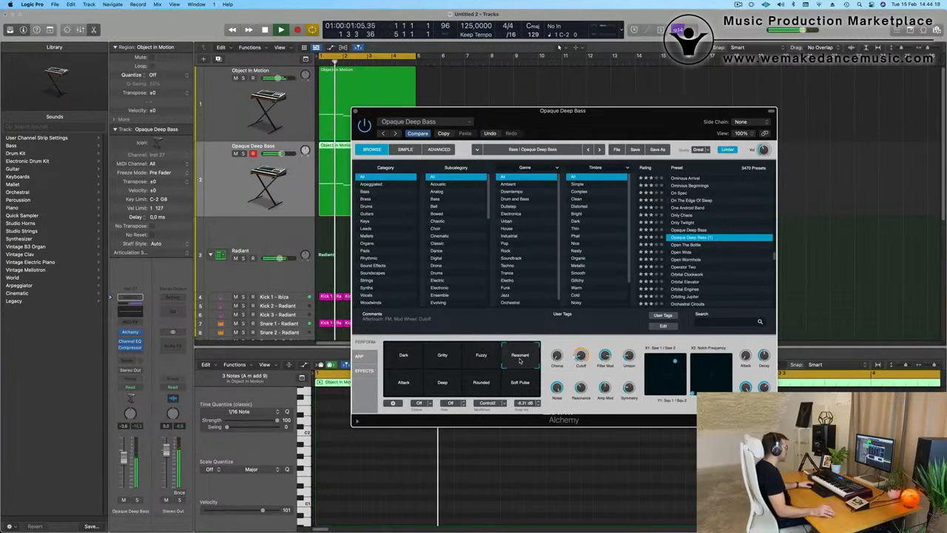
{"action": "left_click", "coordinate": [518, 383]}
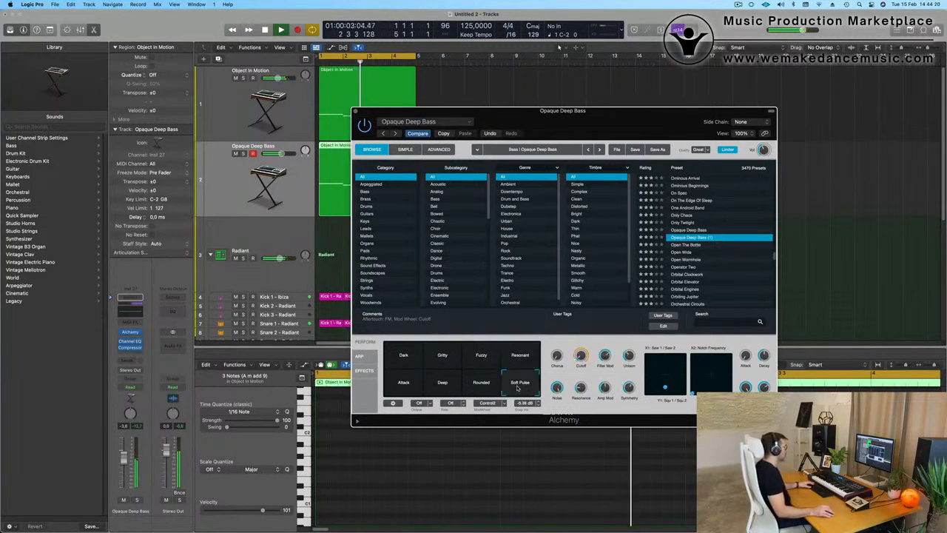
{"action": "left_click", "coordinate": [443, 384]}
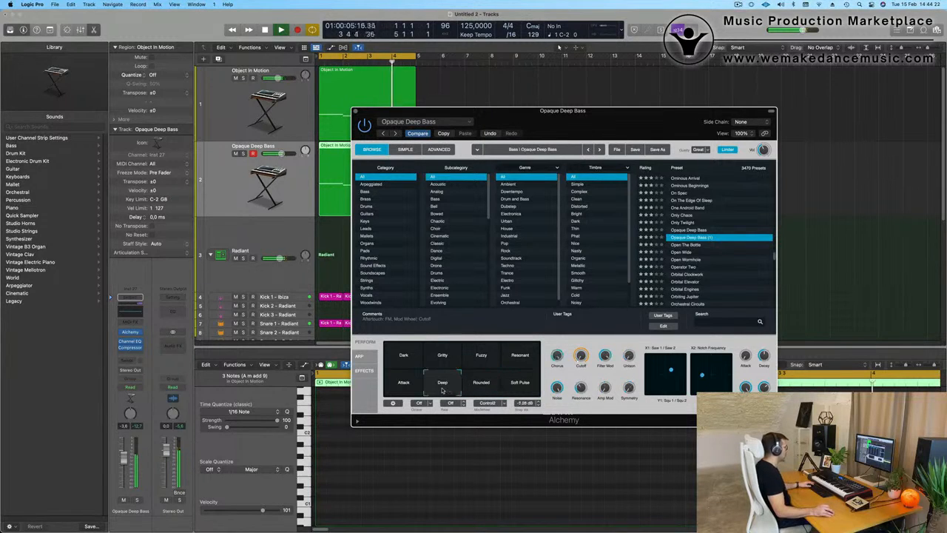
{"action": "left_click", "coordinate": [399, 385]}
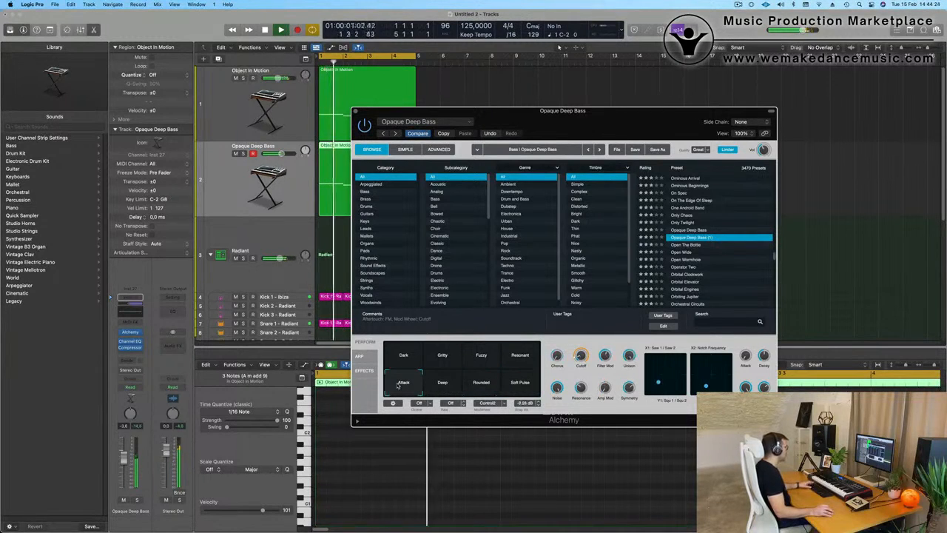
{"action": "left_click", "coordinate": [525, 356]}
{"action": "left_click", "coordinate": [482, 357]}
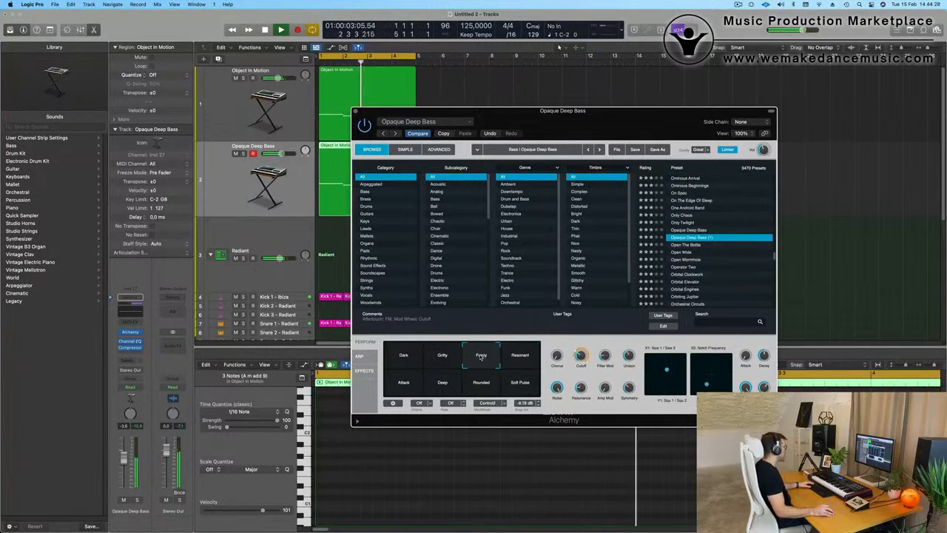
{"action": "left_click", "coordinate": [404, 356]}
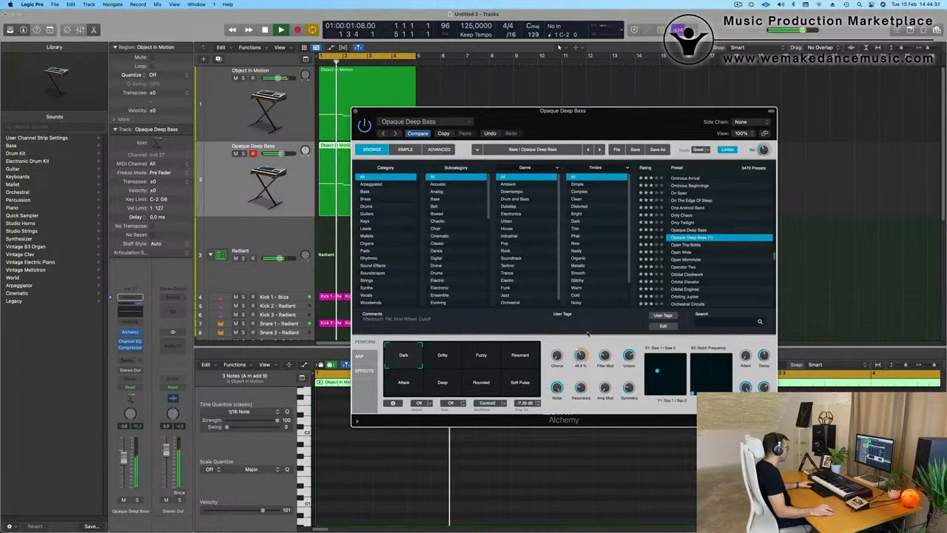
Fine-tune the Dark variation's cutoff and slightly lower the Opaque Deep Bass track's volume
{"action": "left_click_drag", "start_coordinate": [588, 334], "coordinate": [583, 357]}
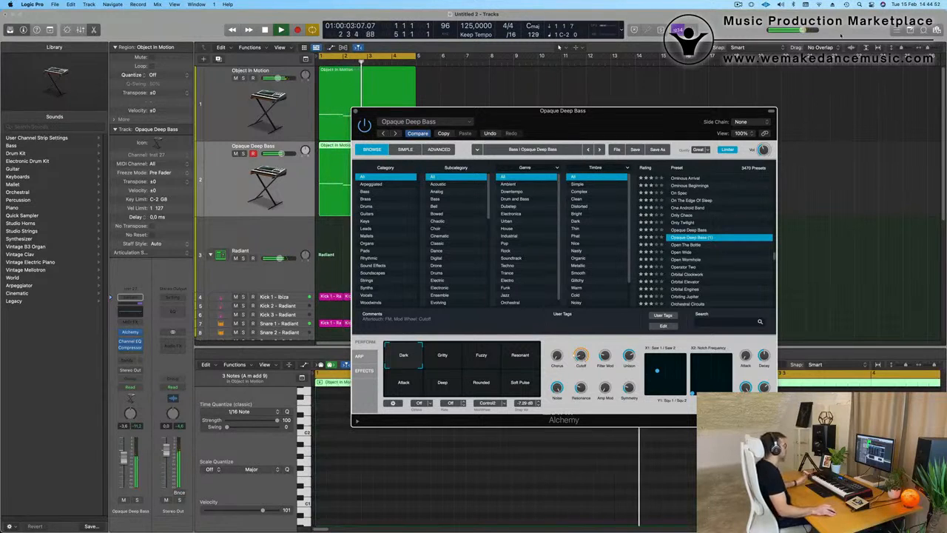
{"action": "left_click_drag", "start_coordinate": [622, 114], "coordinate": [695, 57]}
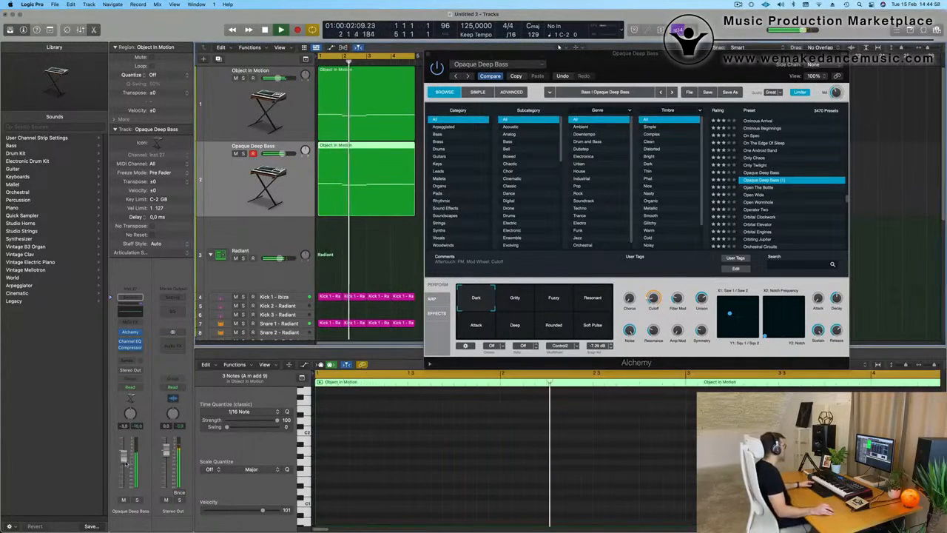
{"action": "key", "text": "Return"}
Equalize the Object In Motion track with an 87.5 Hz, 18 dB/Oct low cut and a +1.0 dB boost at 155 Hz
{"action": "left_click", "coordinate": [217, 123]}
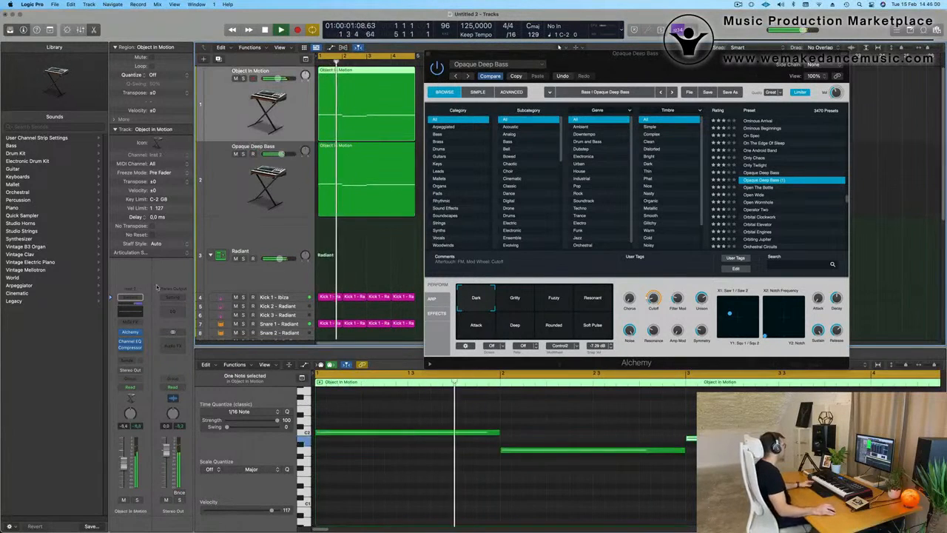
{"action": "left_click", "coordinate": [129, 310]}
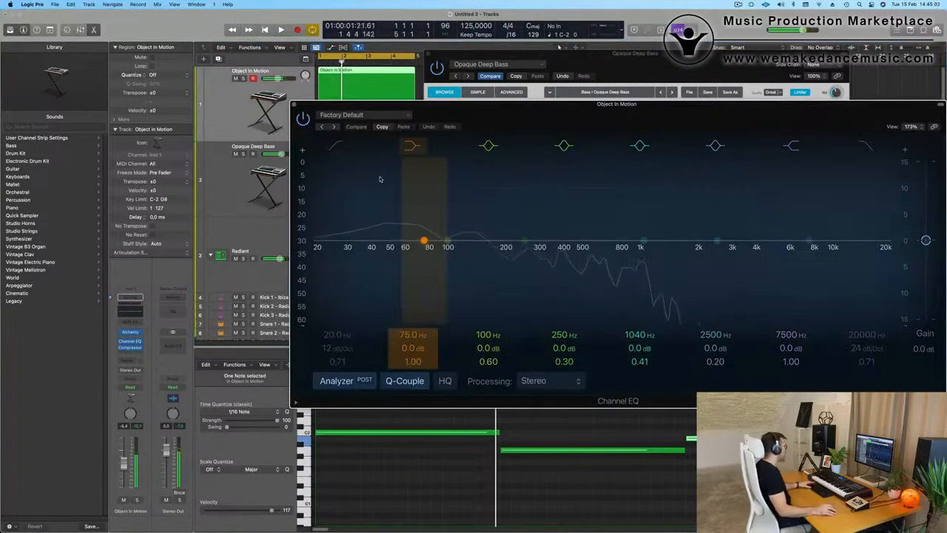
{"action": "left_click_drag", "start_coordinate": [410, 219], "coordinate": [444, 217]}
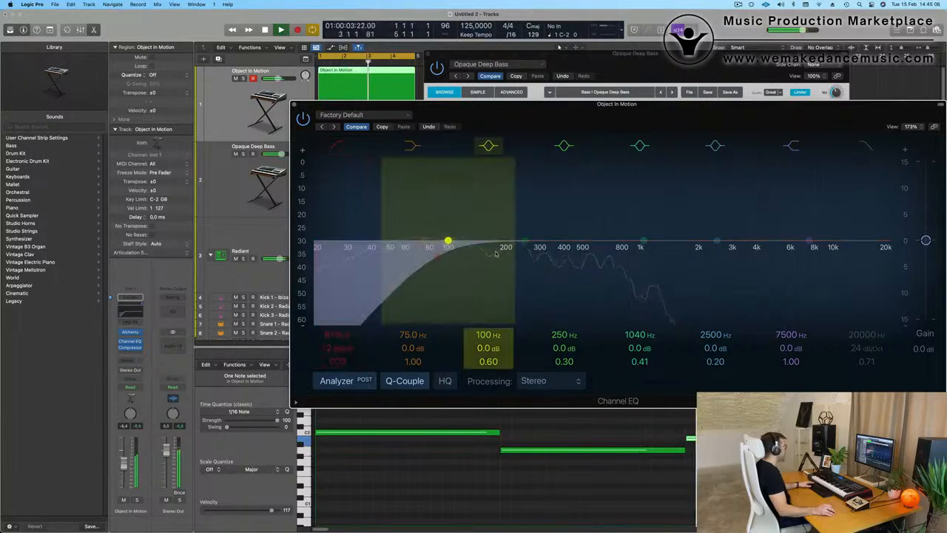
{"action": "left_click_drag", "start_coordinate": [524, 245], "coordinate": [485, 239]}
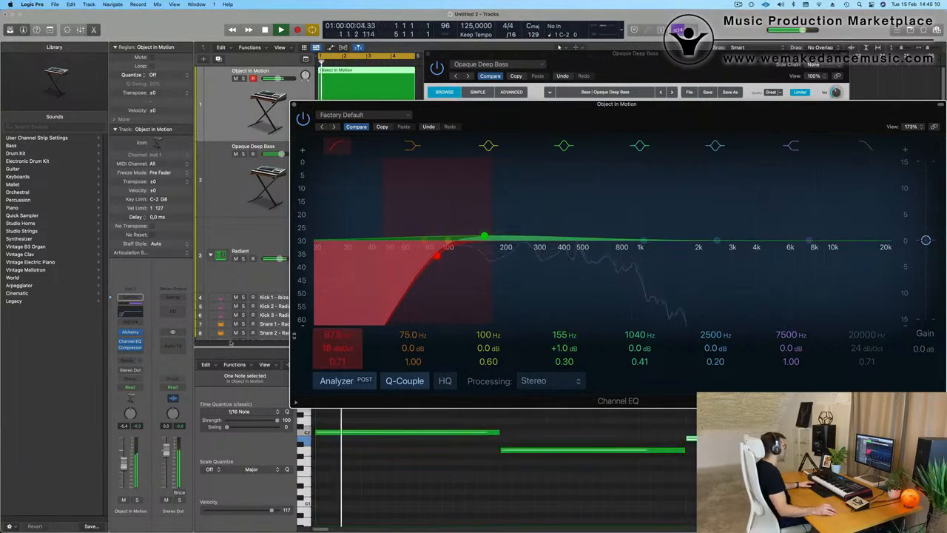
{"action": "left_click_drag", "start_coordinate": [588, 114], "coordinate": [528, 154]}
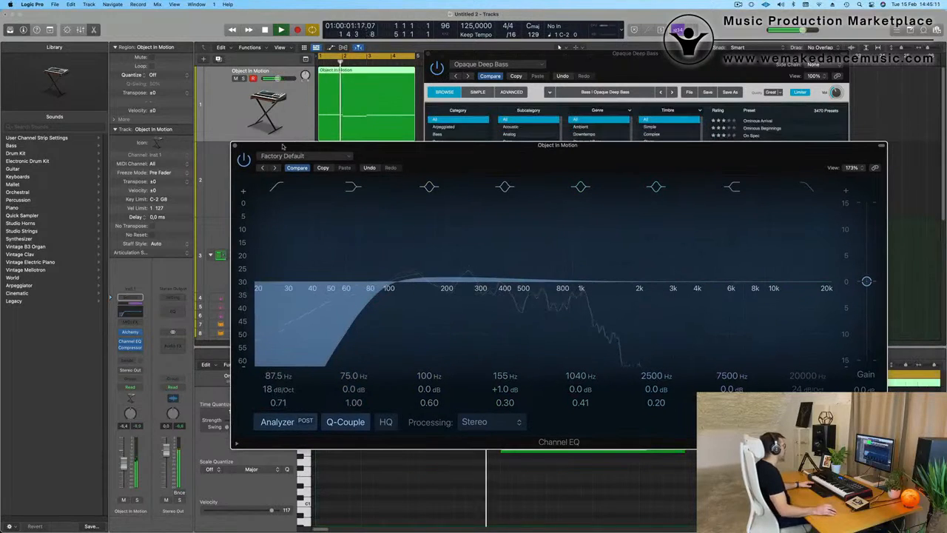
{"action": "left_click", "coordinate": [235, 146]}
Raise the arpeggiator's Pattern amount in the Object In Motion track's Alchemy
{"action": "left_click_drag", "start_coordinate": [488, 54], "coordinate": [525, 348]}
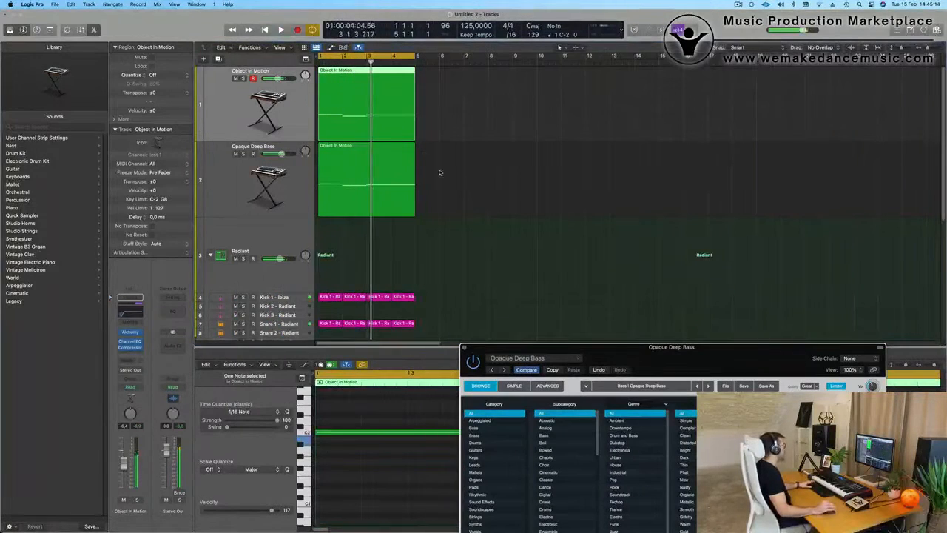
{"action": "left_click", "coordinate": [220, 107]}
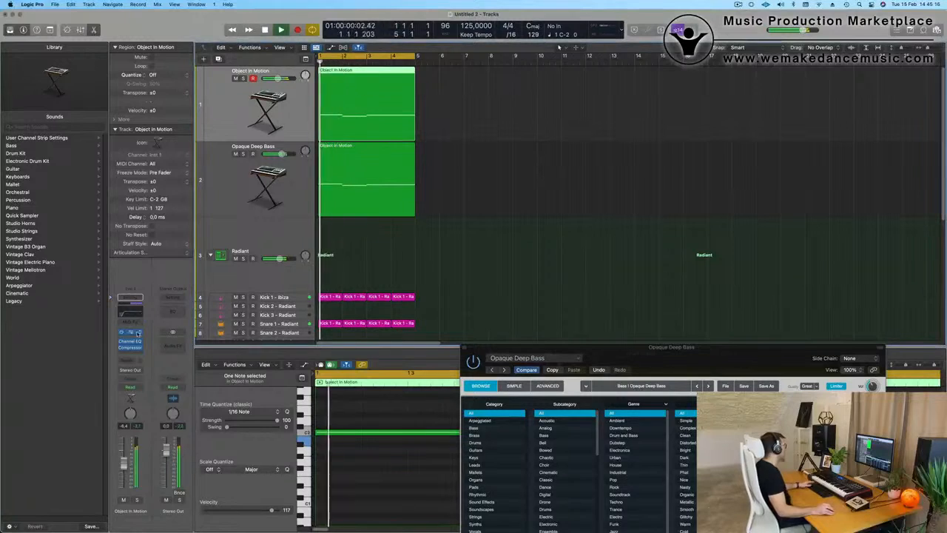
{"action": "left_click", "coordinate": [132, 334]}
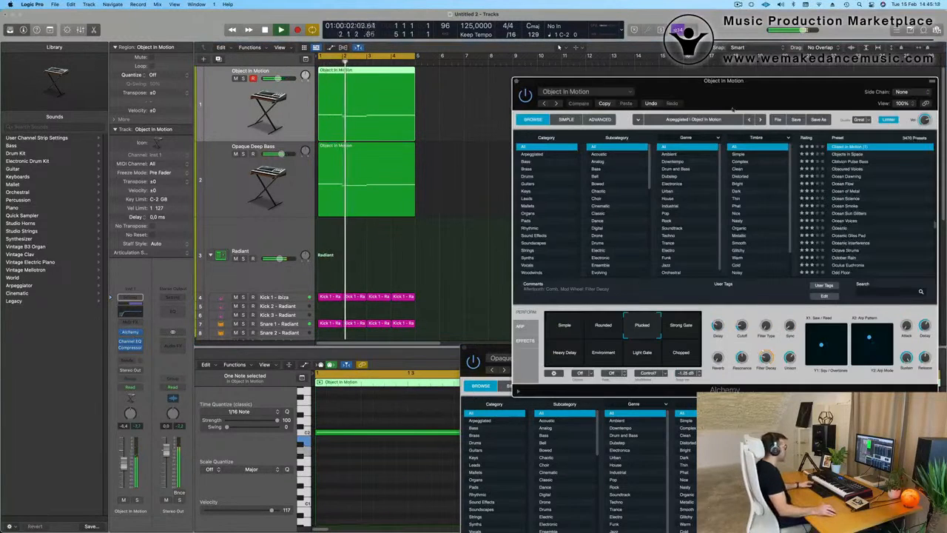
{"action": "left_click_drag", "start_coordinate": [732, 88], "coordinate": [531, 83]}
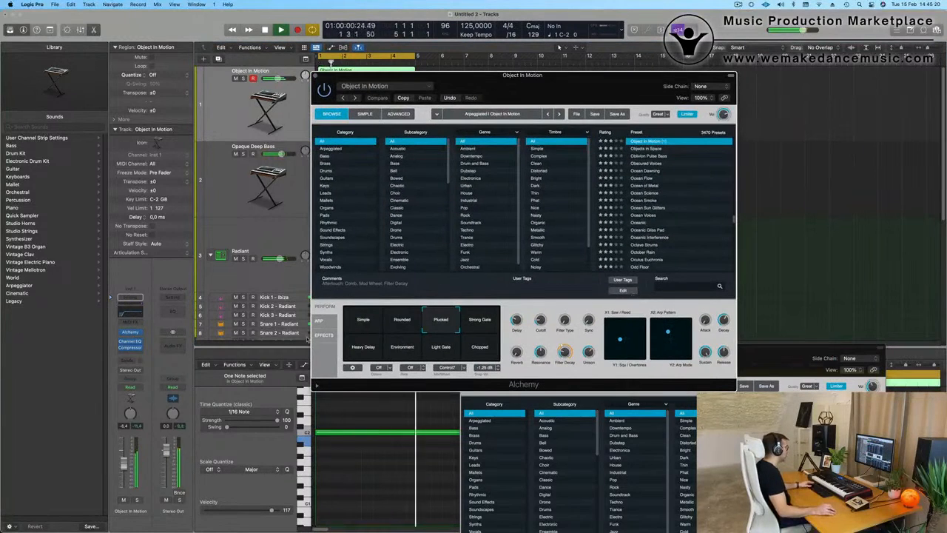
{"action": "left_click", "coordinate": [318, 320]}
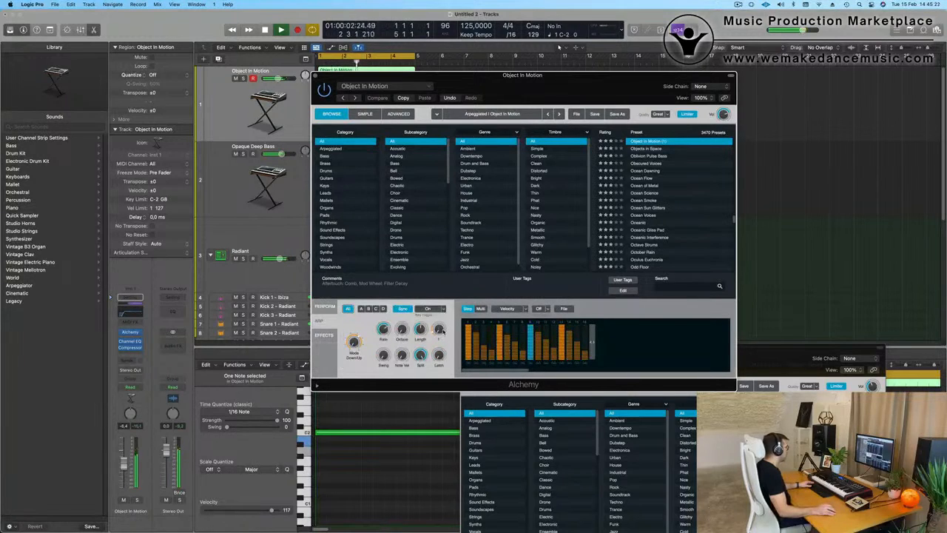
{"action": "left_click_drag", "start_coordinate": [442, 330], "coordinate": [443, 321]}
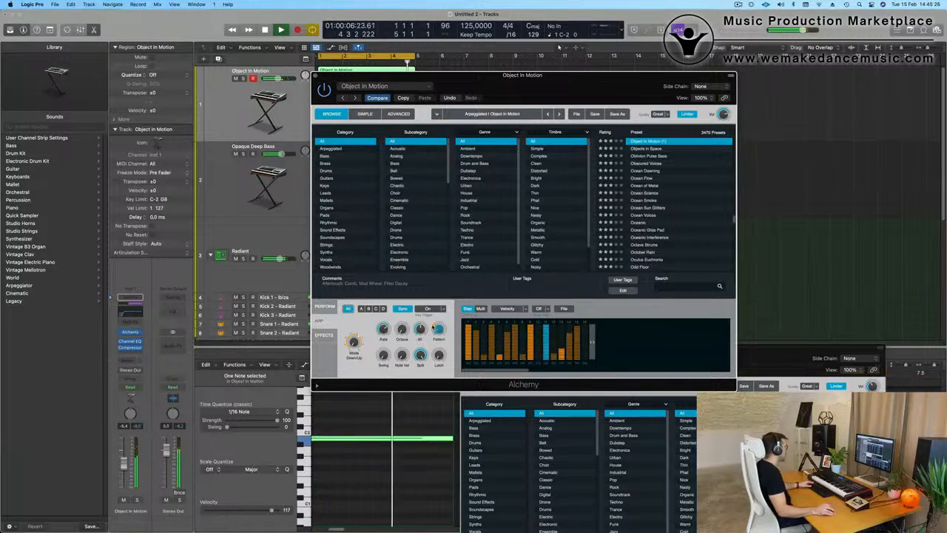
Reduce the Cutoff to 22.8 % in the Object In Motion track's Alchemy performance controls and close its plug-in window
{"action": "left_click", "coordinate": [329, 307]}
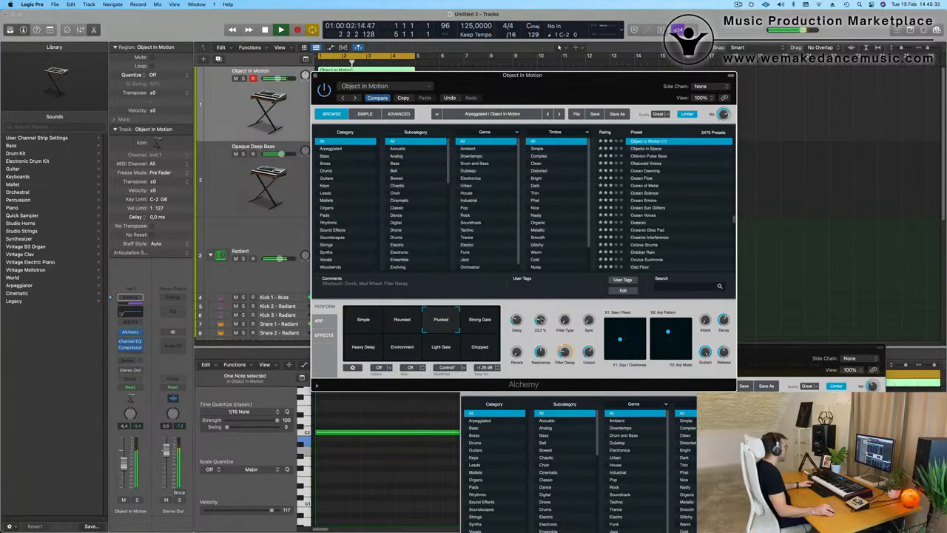
{"action": "left_click_drag", "start_coordinate": [532, 74], "coordinate": [446, 87]}
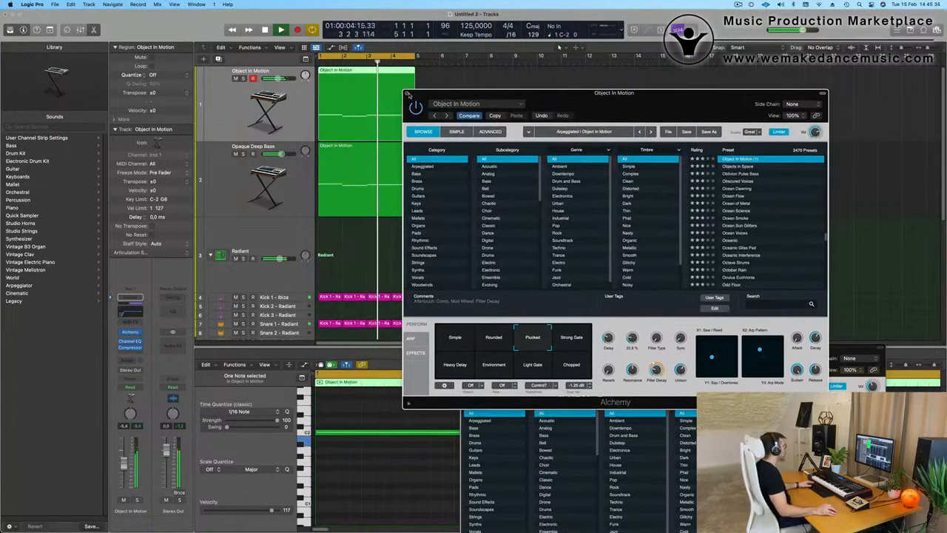
Adjust Filter Mod and set Amp Mod to 0.0 % in the Opaque Deep Bass track's Alchemy, and close its window
{"action": "left_click", "coordinate": [230, 173]}
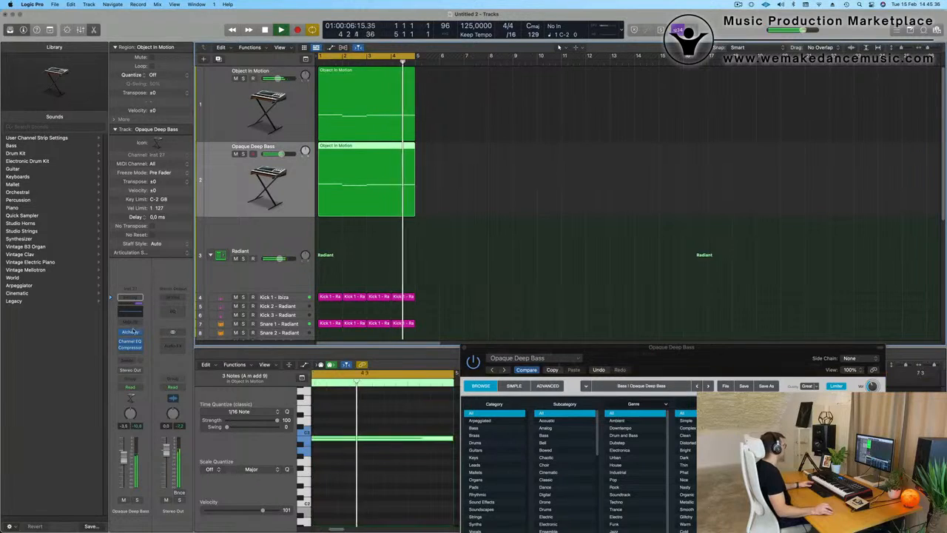
{"action": "left_click", "coordinate": [465, 347]}
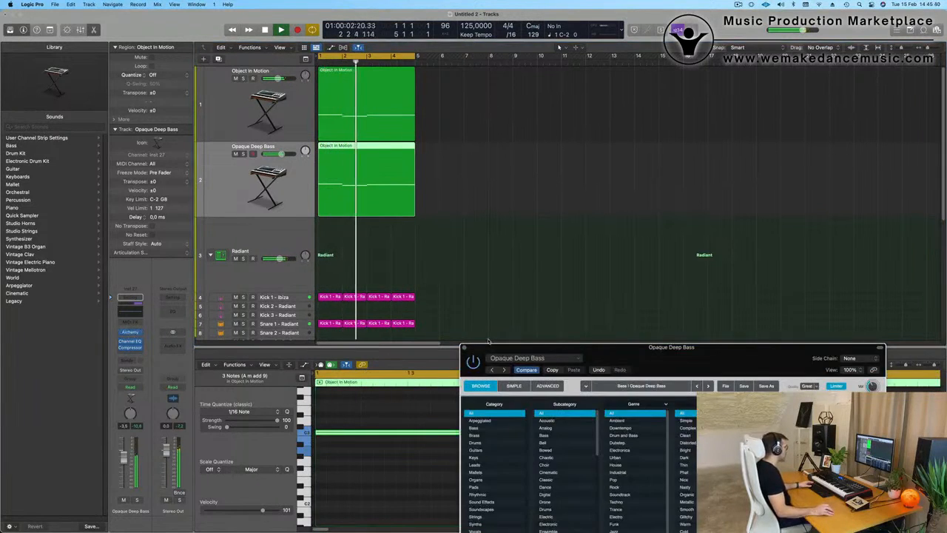
{"action": "left_click_drag", "start_coordinate": [678, 349], "coordinate": [601, 92]}
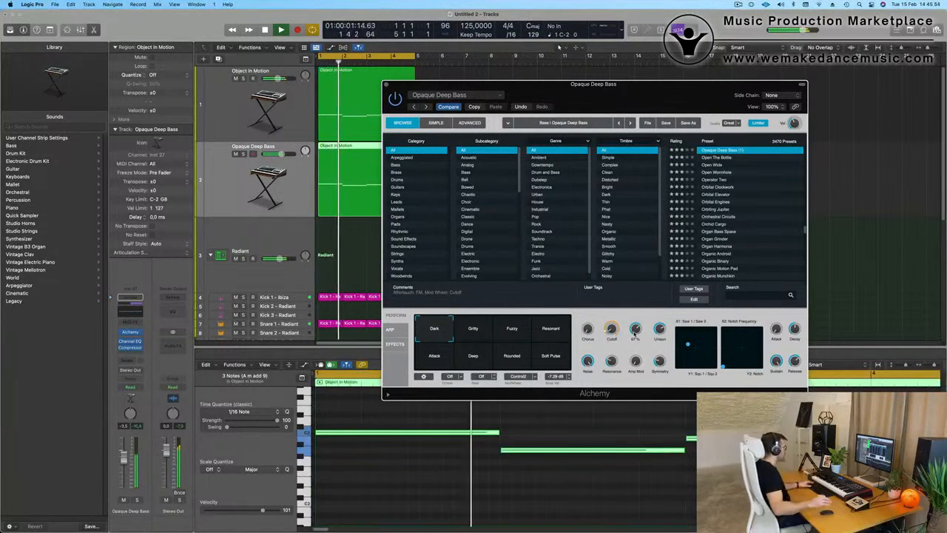
{"action": "left_click_drag", "start_coordinate": [657, 99], "coordinate": [639, 171]}
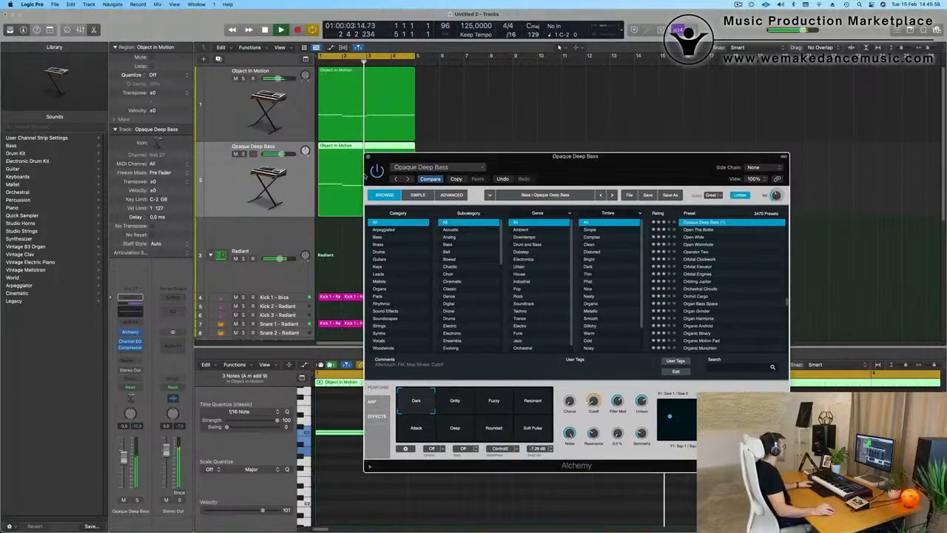
{"action": "left_click", "coordinate": [368, 157]}
Bring the whole drum kit into view and check the Hi-Hat 1 - Radiant track's channel strip against the loop
{"action": "scroll", "coordinate": [458, 220], "scroll_direction": "up", "scroll_amount": 3}
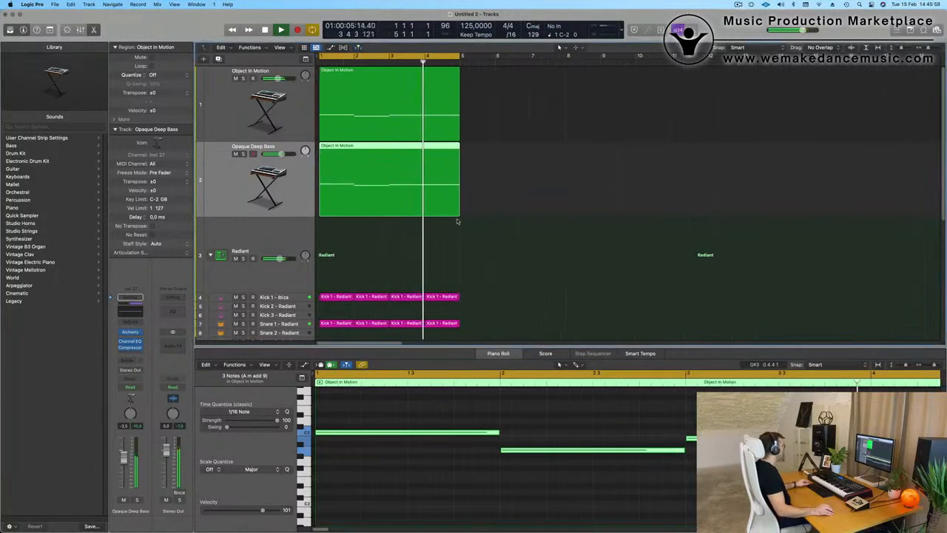
{"action": "scroll", "coordinate": [459, 218], "scroll_direction": "down", "scroll_amount": 1}
{"action": "scroll", "coordinate": [458, 218], "scroll_direction": "down", "scroll_amount": 3}
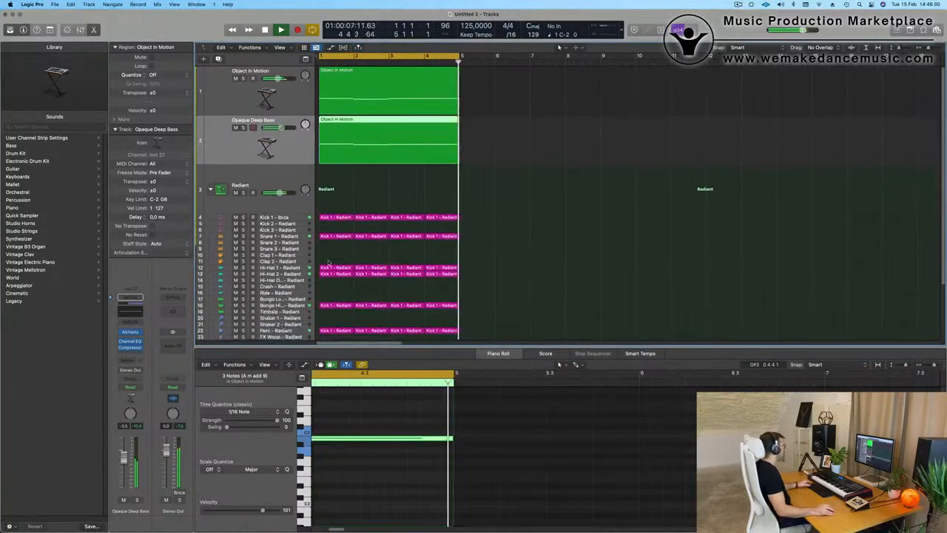
{"action": "left_click", "coordinate": [293, 267]}
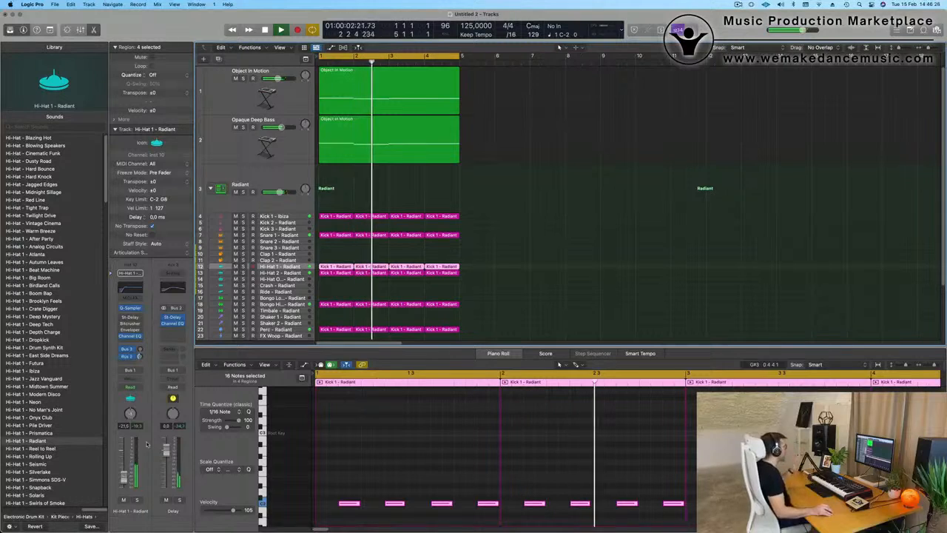
{"action": "scroll", "coordinate": [545, 208], "scroll_direction": "down", "scroll_amount": 3}
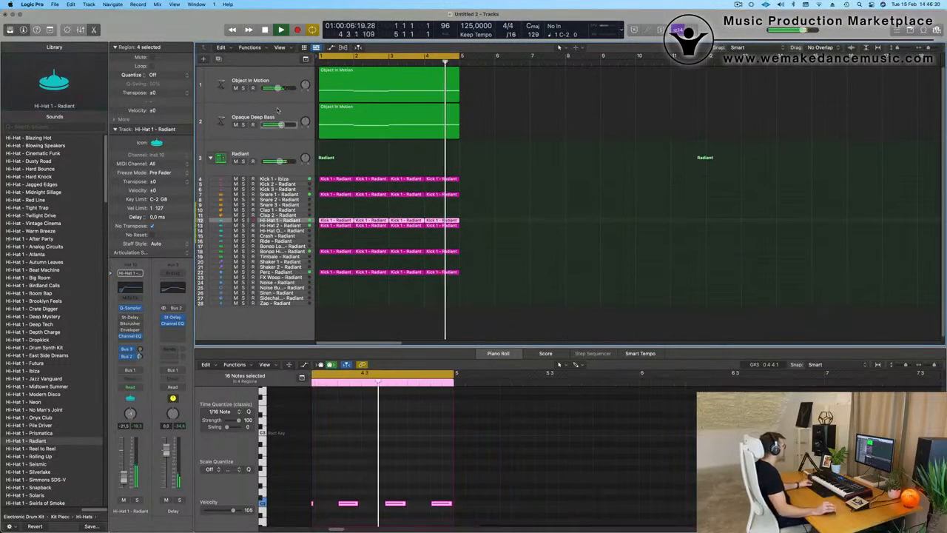
Duplicate the Object In Motion track with its settings and place the empty copy below Opaque Deep Bass
{"action": "left_click", "coordinate": [256, 132]}
{"action": "left_click", "coordinate": [218, 78]}
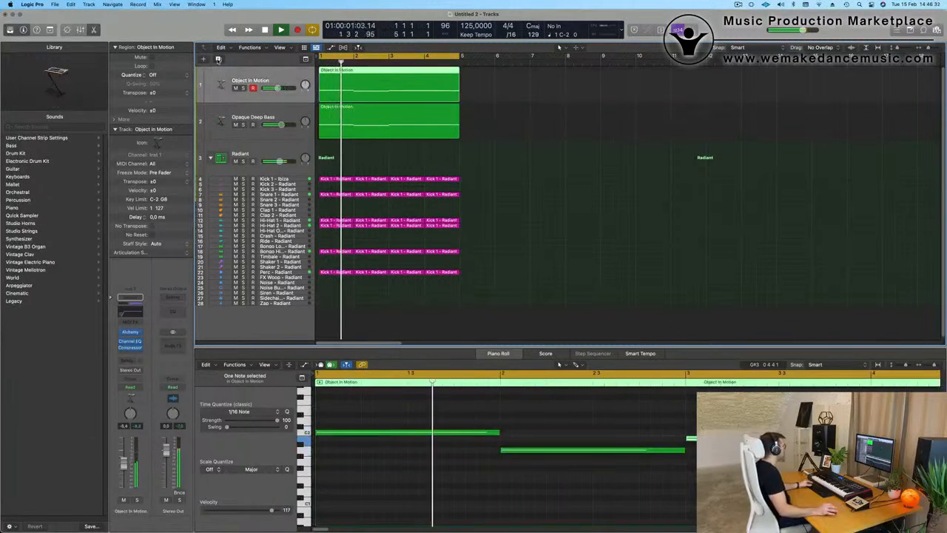
{"action": "left_click", "coordinate": [218, 58]}
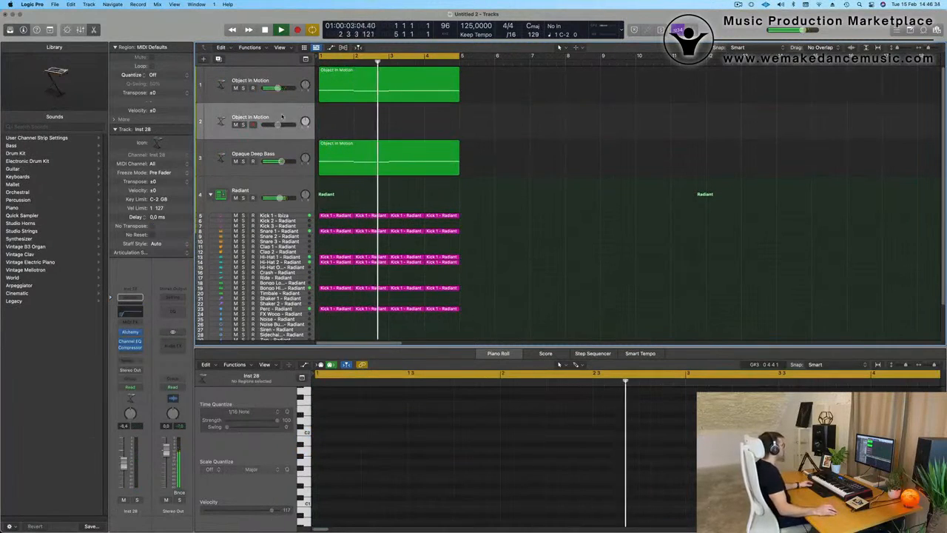
{"action": "left_click_drag", "start_coordinate": [224, 118], "coordinate": [223, 179]}
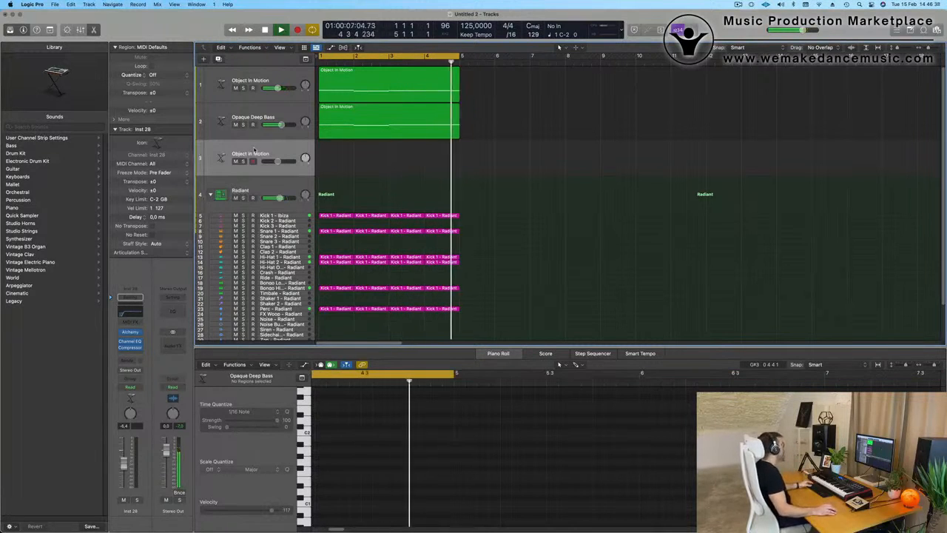
On the duplicated Object In Motion track, lower the EQ's low cut to 20 Hz and add a send to Bus 5
{"action": "left_click", "coordinate": [126, 314]}
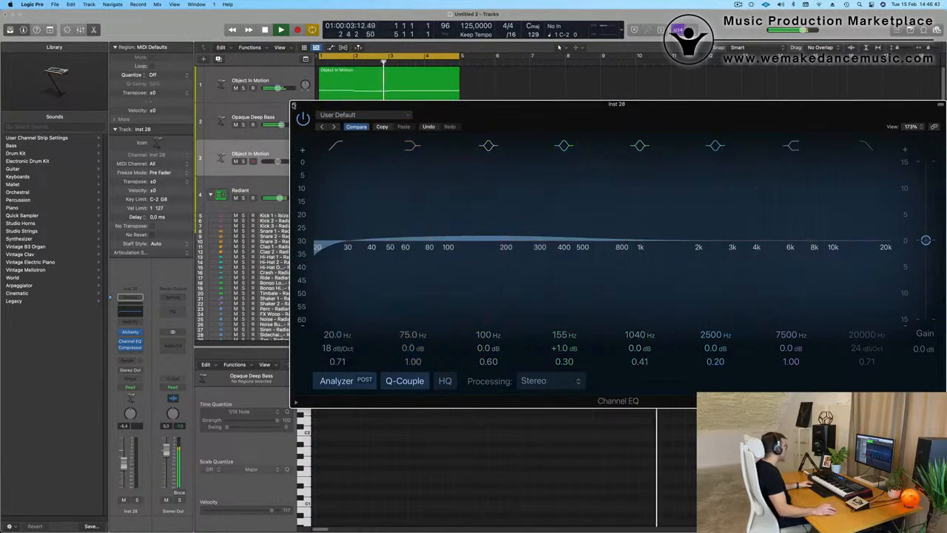
{"action": "left_click", "coordinate": [293, 105]}
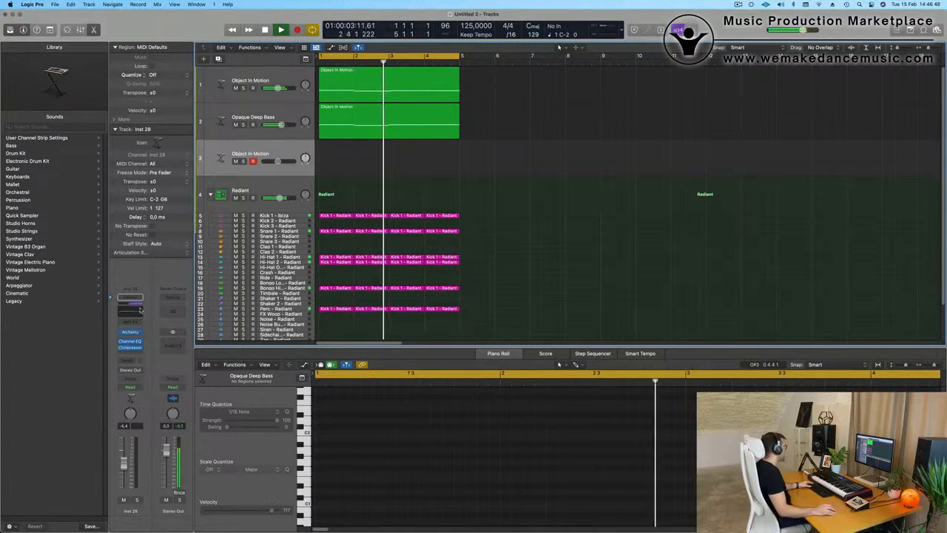
{"action": "left_click", "coordinate": [136, 362]}
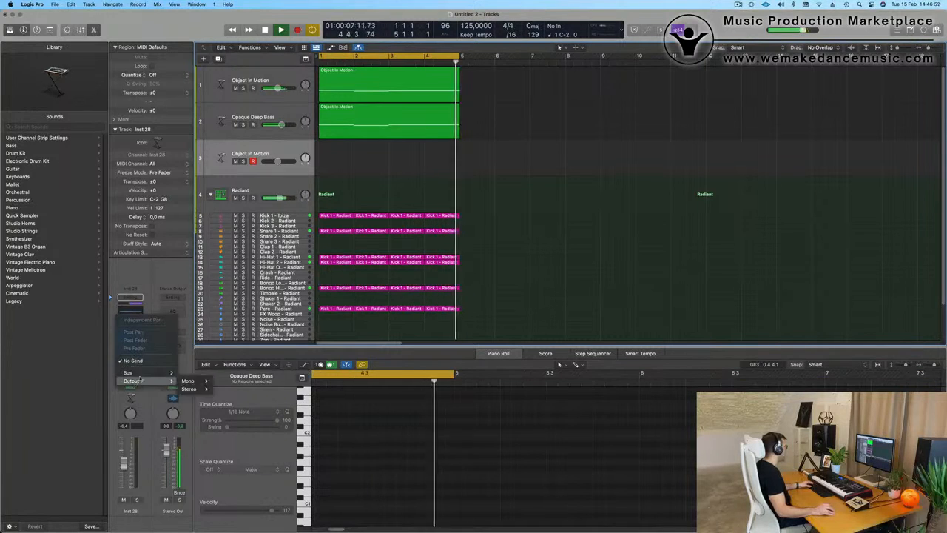
{"action": "mouse_move", "coordinate": [166, 372]}
{"action": "left_click", "coordinate": [189, 244]}
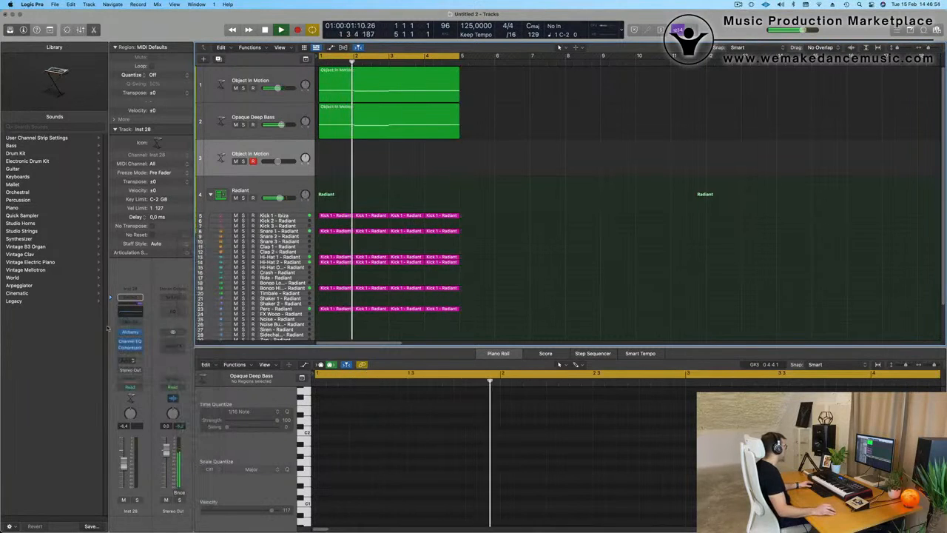
Insert a stereo SilverVerb on the Bus 5 aux channel and load its grandiose preset
{"action": "left_click", "coordinate": [172, 337]}
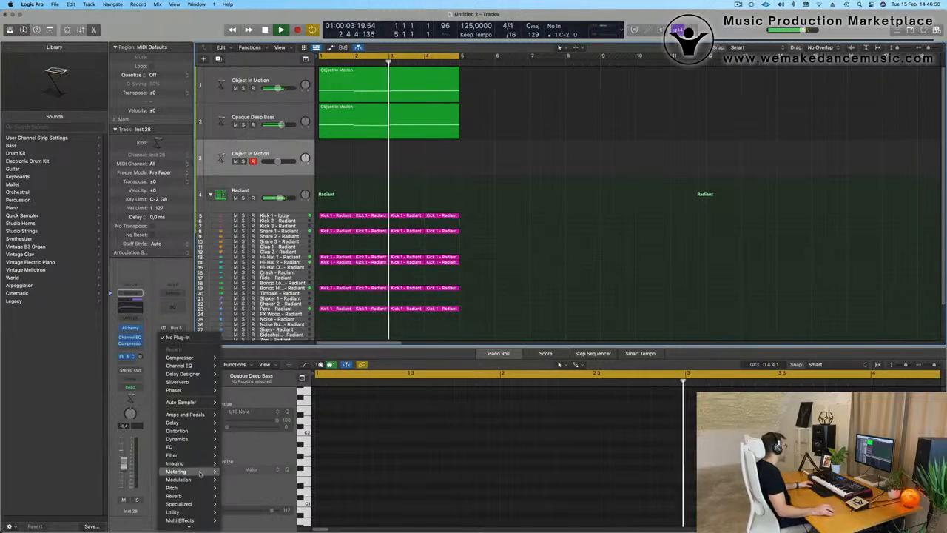
{"action": "mouse_move", "coordinate": [178, 488]}
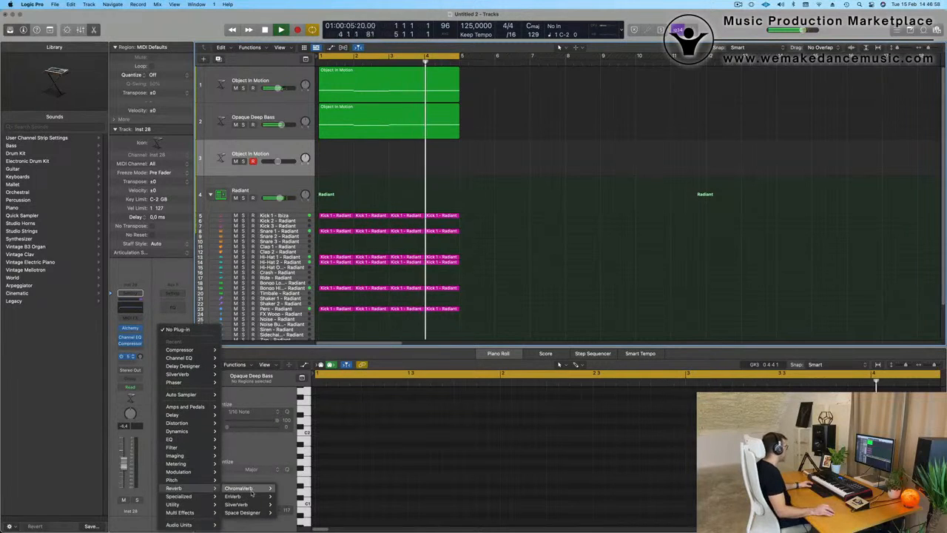
{"action": "mouse_move", "coordinate": [262, 504]}
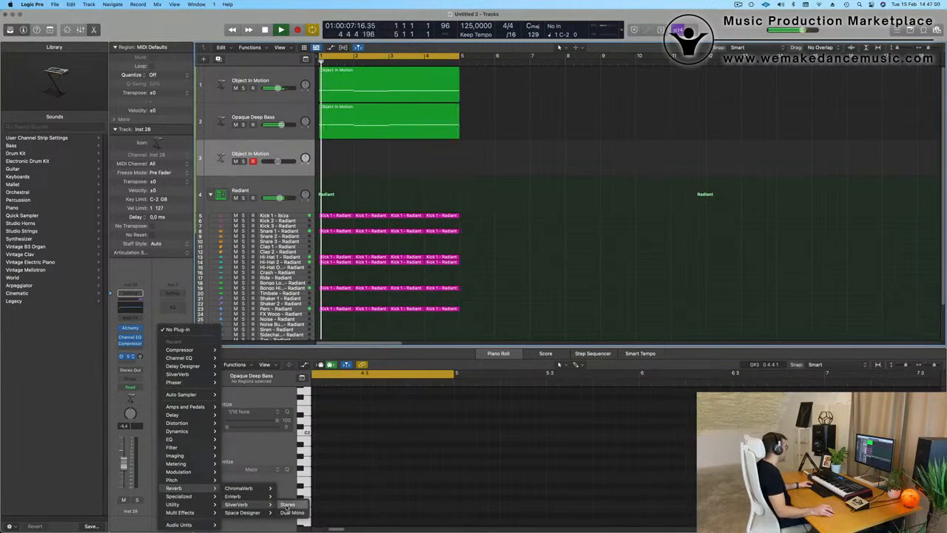
{"action": "left_click", "coordinate": [287, 504]}
{"action": "left_click", "coordinate": [405, 116]}
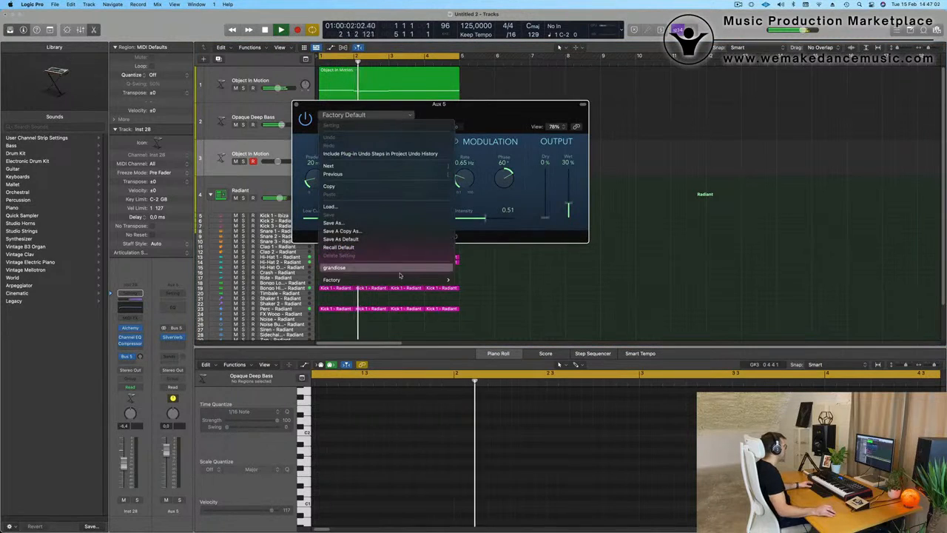
{"action": "left_click", "coordinate": [526, 191]}
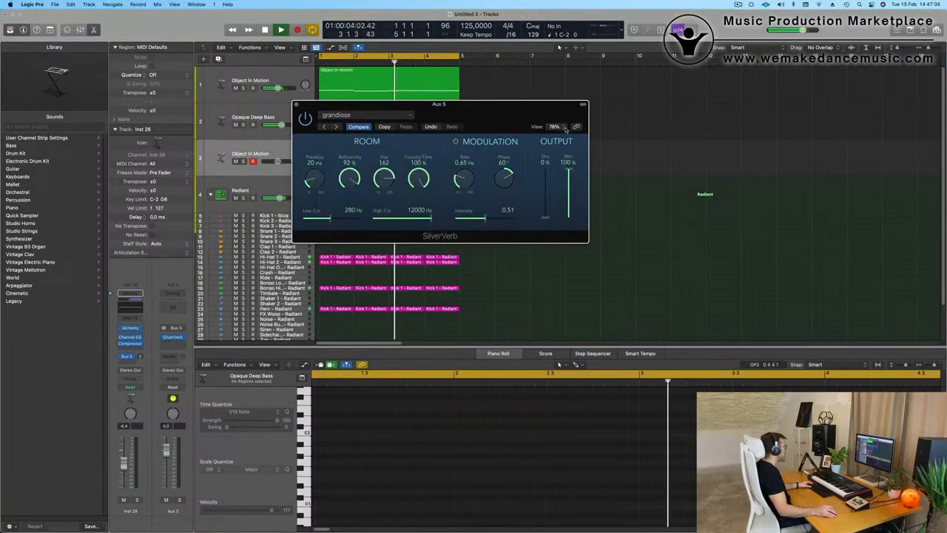
{"action": "left_click", "coordinate": [296, 105]}
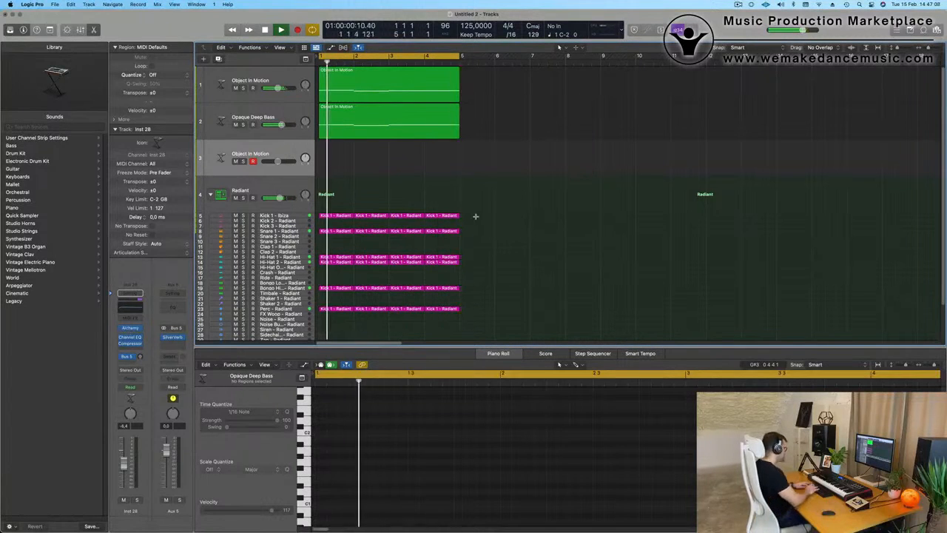
Repeat all synth, bass and drum regions three times and extend the cycle range to bar 17
{"action": "key", "text": "super+r"}
{"action": "key", "text": "super+r"}
{"action": "key", "text": "super+r"}
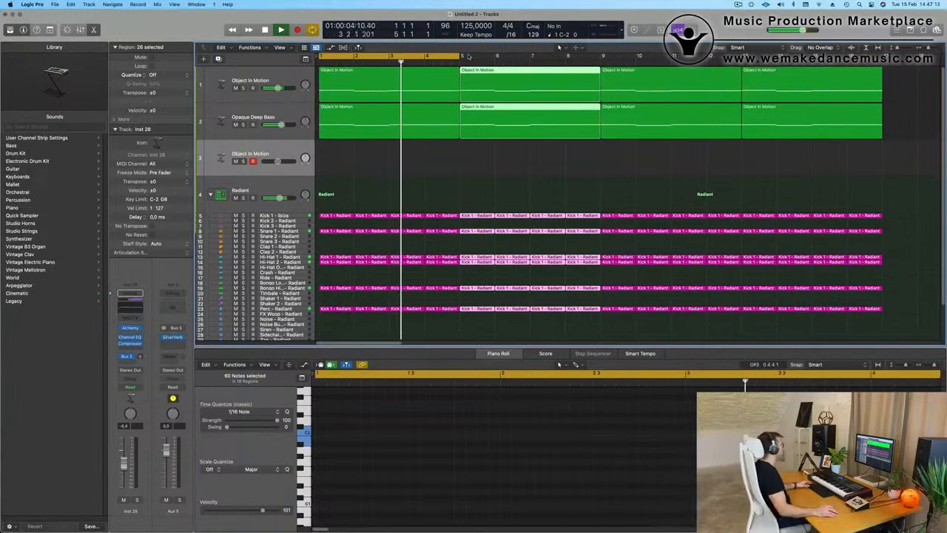
{"action": "left_click_drag", "start_coordinate": [462, 55], "coordinate": [883, 65]}
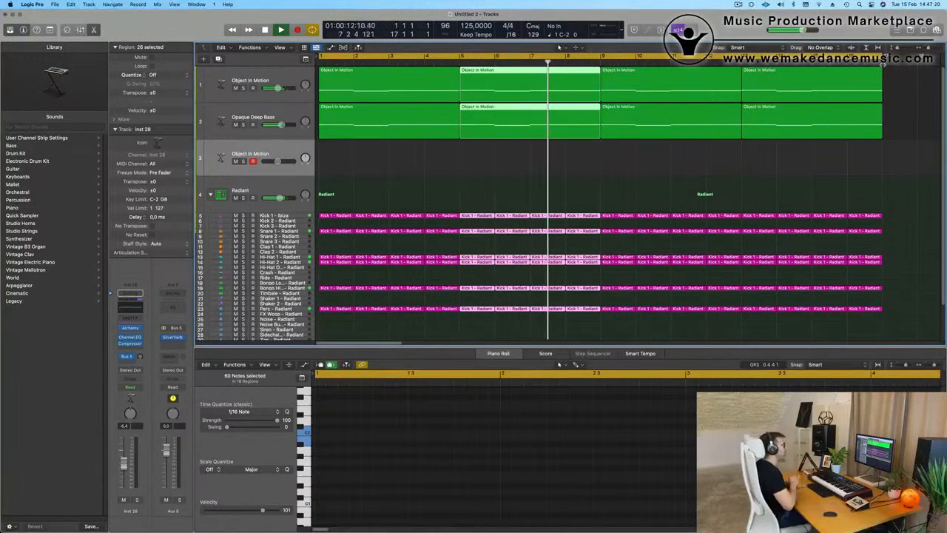
{"action": "left_click", "coordinate": [520, 162]}
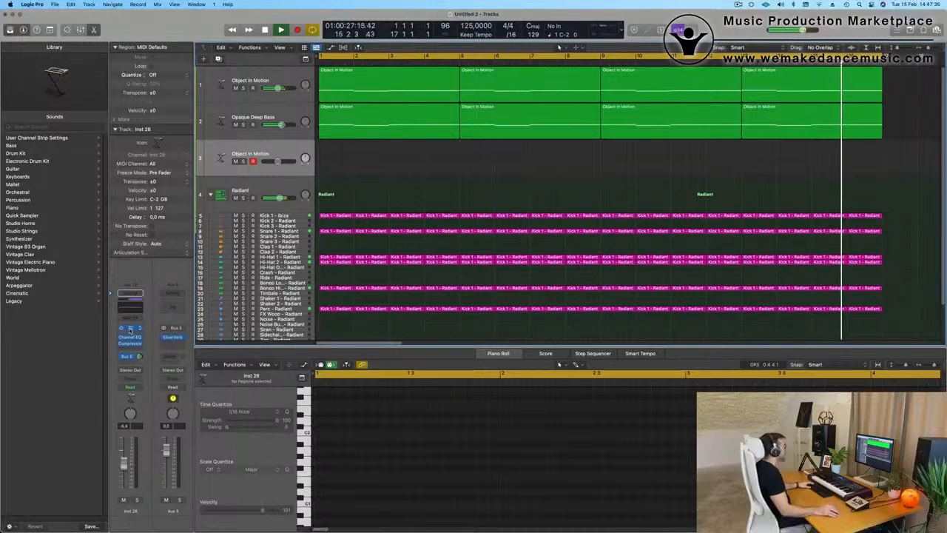
Load Alchemy's Weighted Pluck preset from the Oblique Structures mallets on the duplicated track and raise its volume to -0.9 dB
{"action": "left_click", "coordinate": [131, 329]}
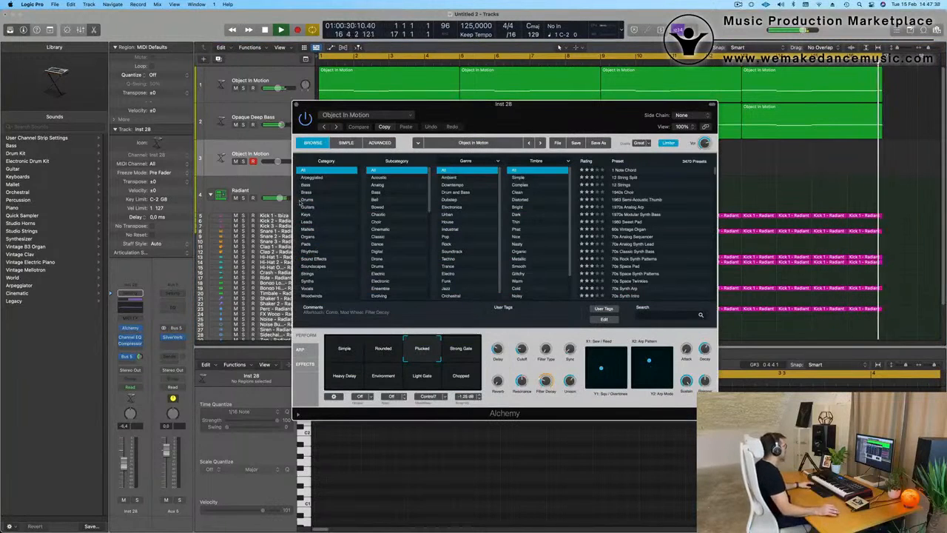
{"action": "left_click", "coordinate": [379, 116]}
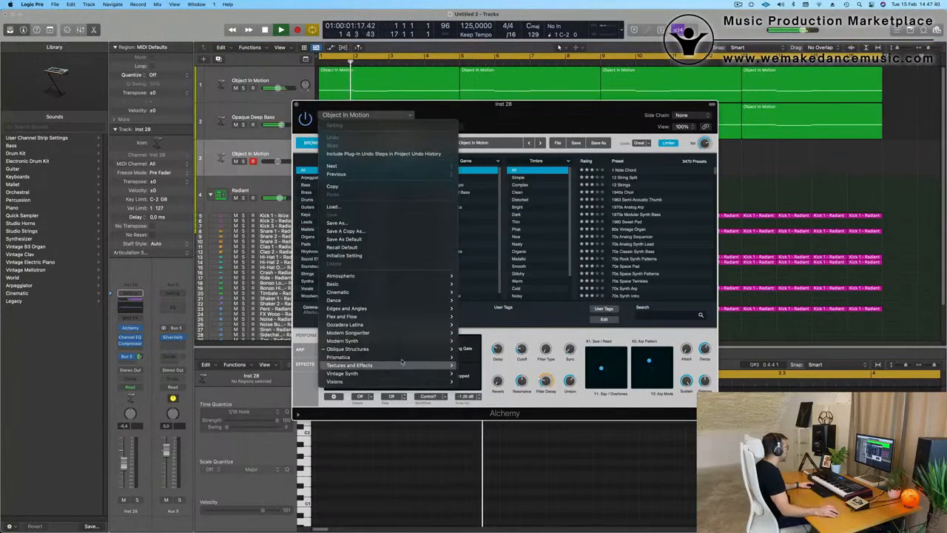
{"action": "mouse_move", "coordinate": [448, 349]}
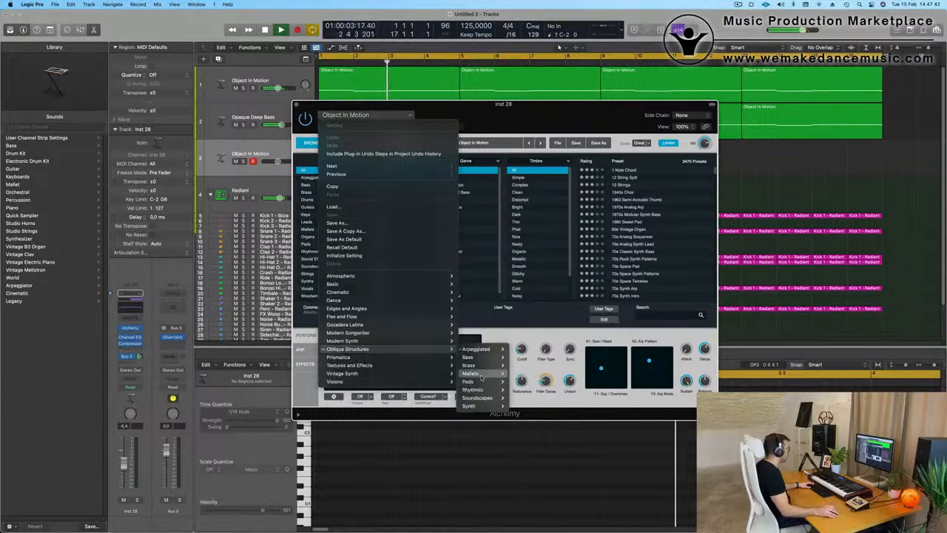
{"action": "mouse_move", "coordinate": [481, 376]}
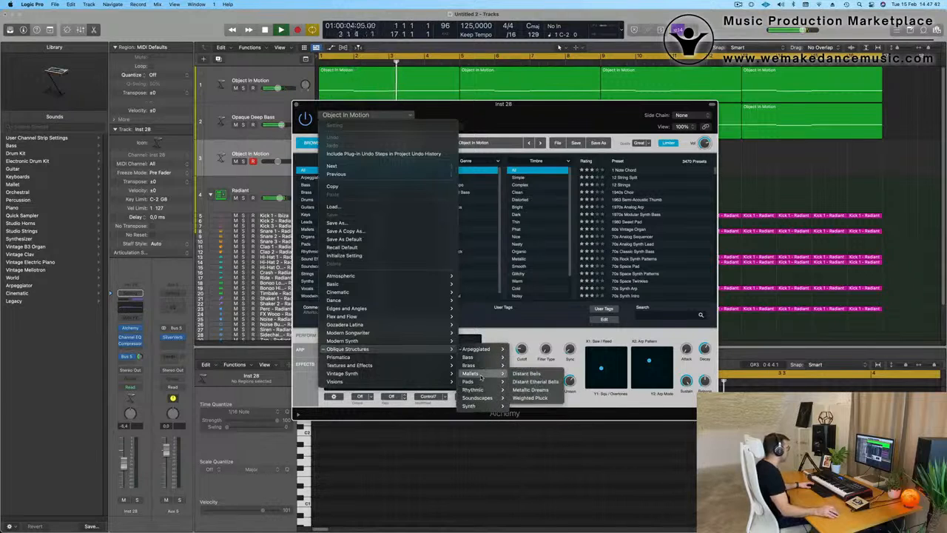
{"action": "left_click", "coordinate": [548, 399]}
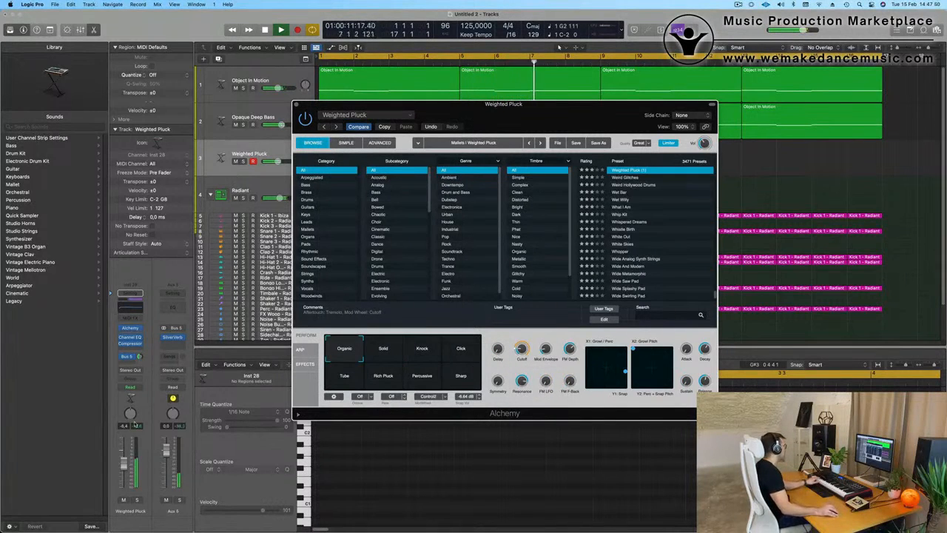
{"action": "left_click_drag", "start_coordinate": [125, 453], "coordinate": [126, 450]}
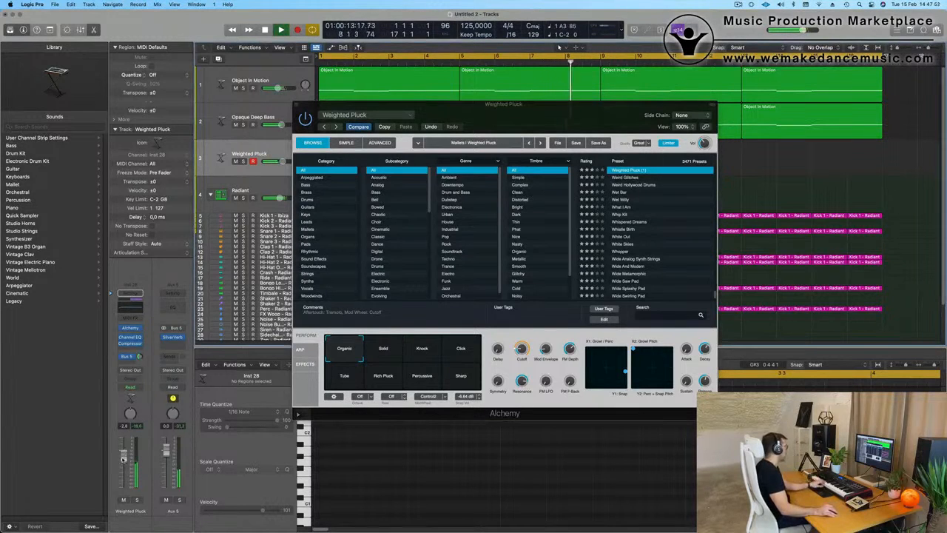
Audition Weighted Pluck's Solid, Knock, Click and Tube variations against the loop, ending on Rich Pluck
{"action": "left_click", "coordinate": [384, 356]}
{"action": "left_click", "coordinate": [436, 354]}
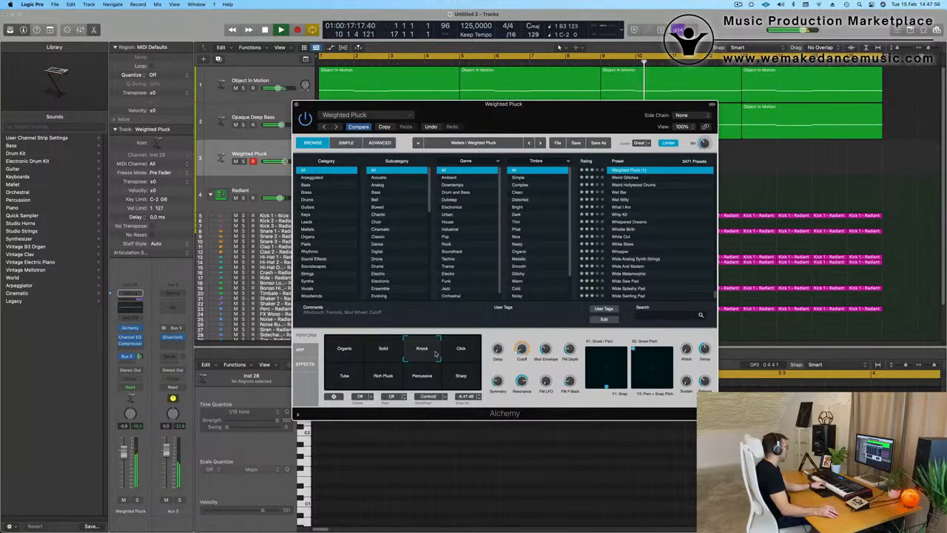
{"action": "left_click", "coordinate": [458, 355]}
{"action": "left_click", "coordinate": [382, 353]}
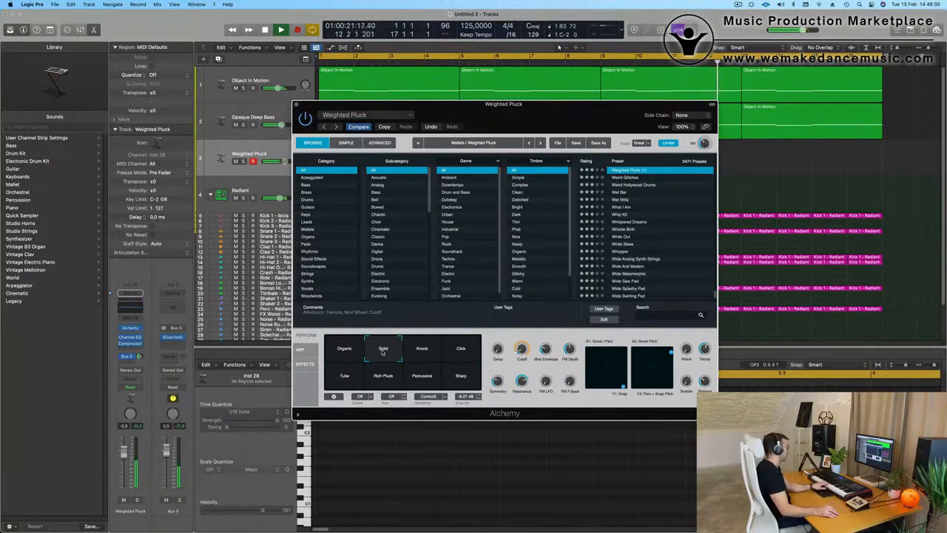
{"action": "left_click", "coordinate": [352, 379]}
{"action": "left_click", "coordinate": [386, 378]}
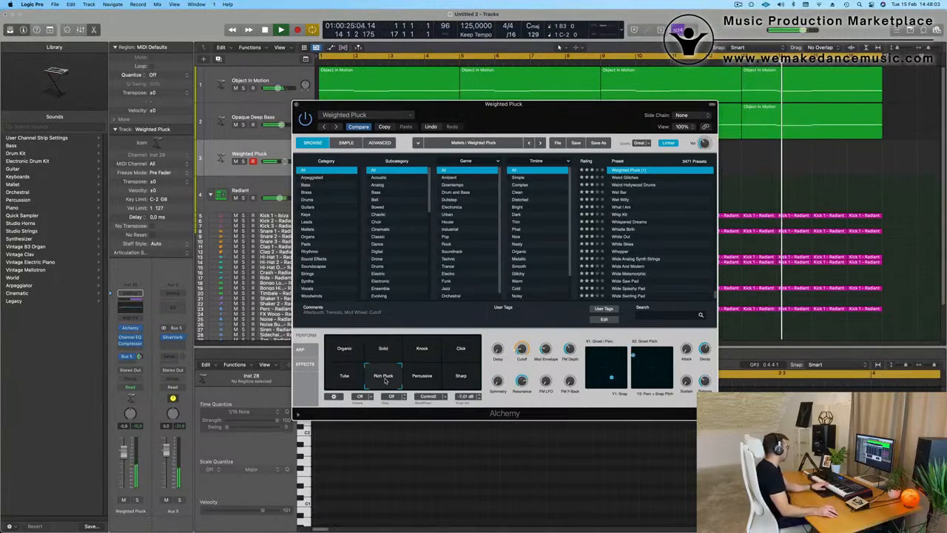
Audition Weighted Pluck's Percussive and Sharp variations, and replace the preset with Distant Etherial Bells from the Oblique Structures mallets
{"action": "left_click", "coordinate": [432, 377]}
{"action": "left_click", "coordinate": [461, 376]}
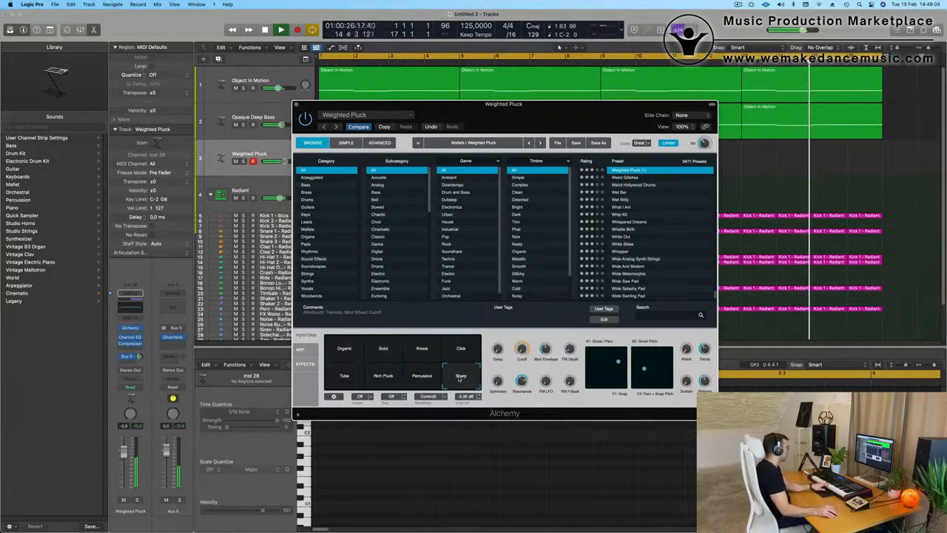
{"action": "left_click", "coordinate": [355, 116]}
{"action": "mouse_move", "coordinate": [392, 349]}
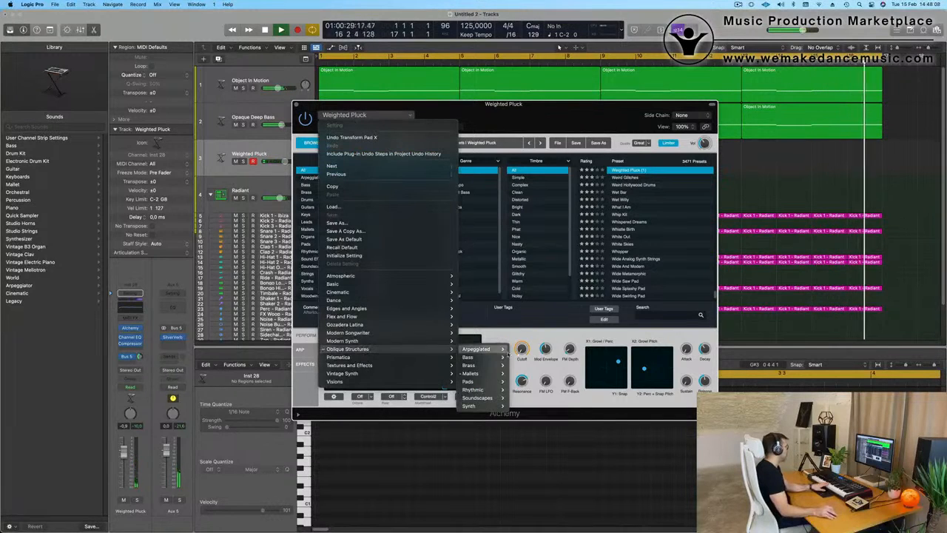
{"action": "mouse_move", "coordinate": [474, 373]}
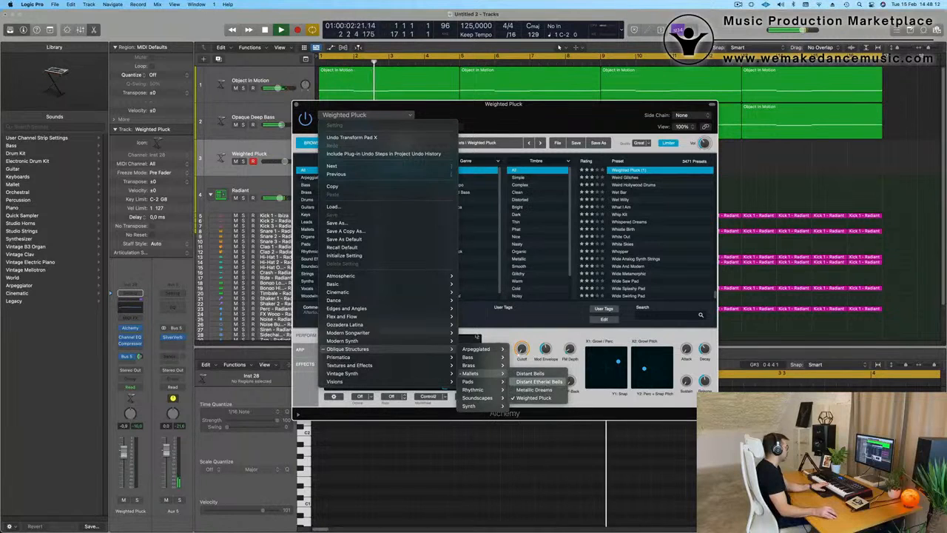
{"action": "left_click", "coordinate": [476, 337]}
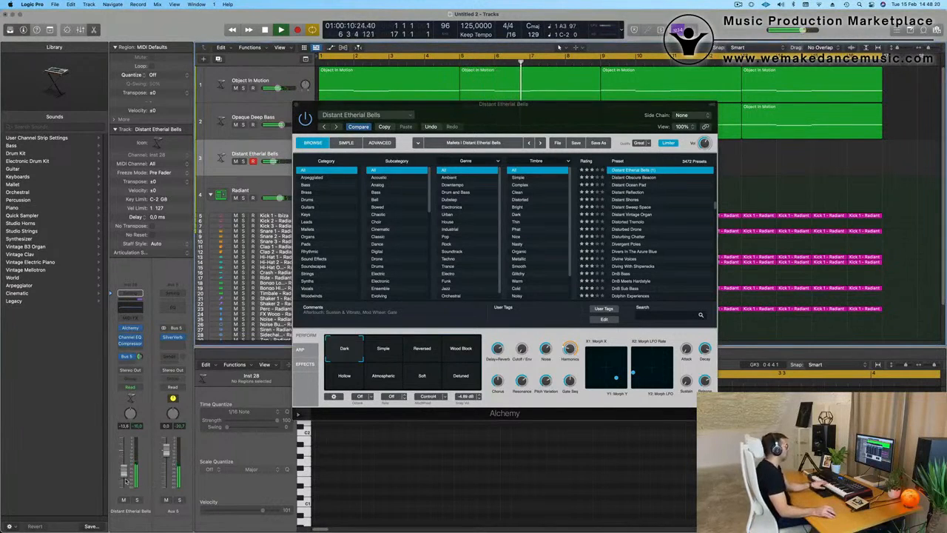
Try the Simple variation, switch the bells to Reversed, and record a sparse single-note part from bar 12 to the loop's end
{"action": "left_click", "coordinate": [386, 349]}
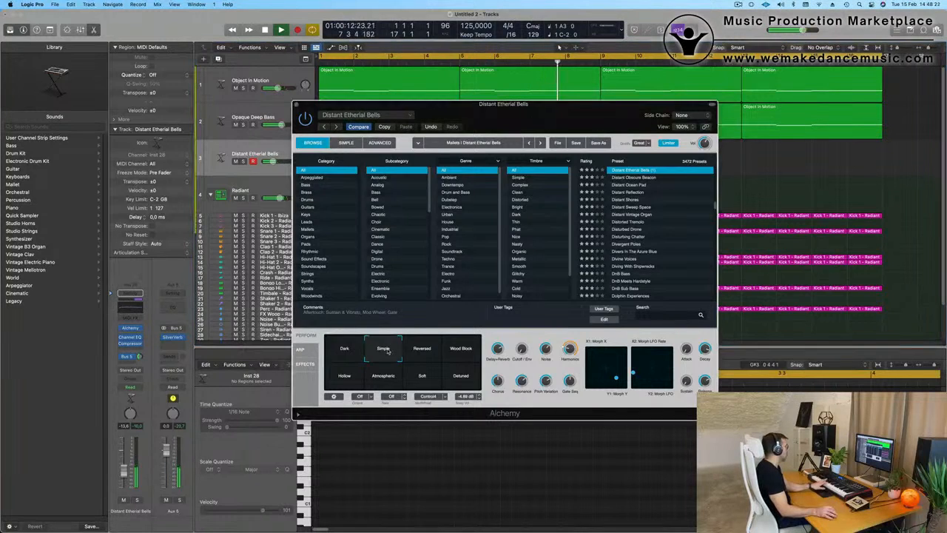
{"action": "left_click", "coordinate": [421, 349]}
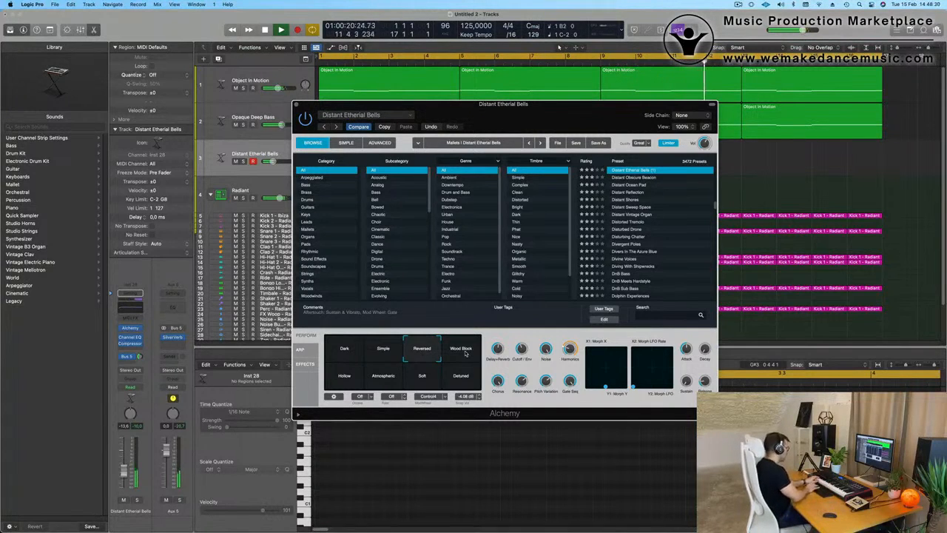
{"action": "key", "text": "r"}
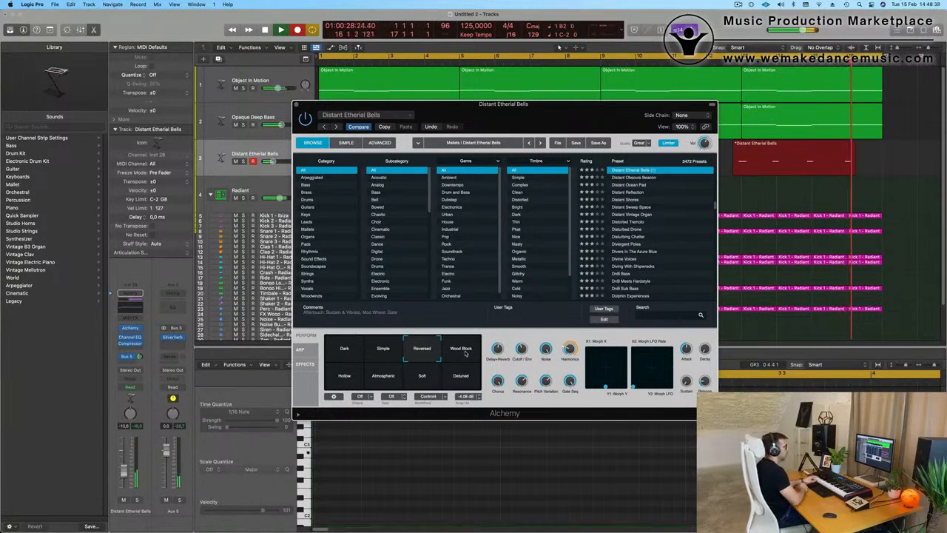
{"action": "key", "text": "space"}
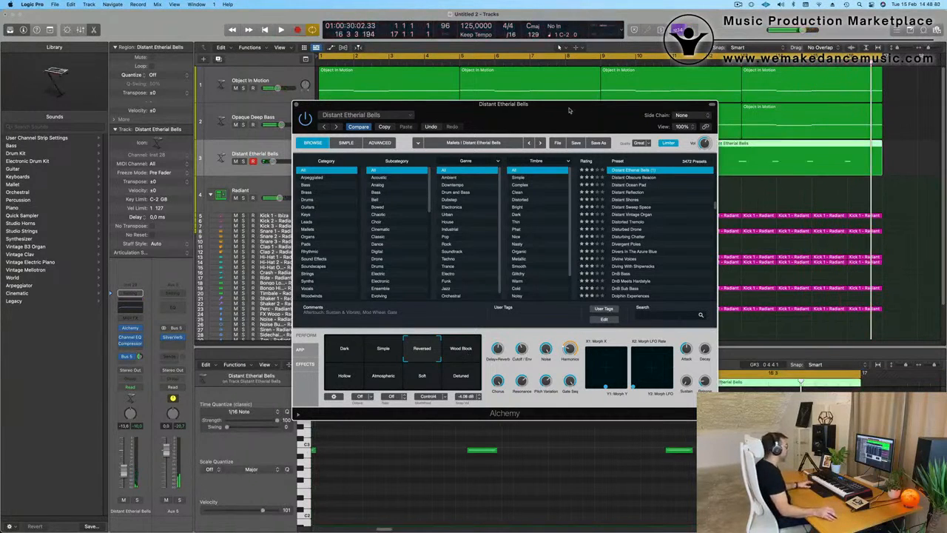
Shift the recorded bell notes slightly in time in the piano roll to tighten their alignment with the grid
{"action": "left_click_drag", "start_coordinate": [569, 111], "coordinate": [506, 385]}
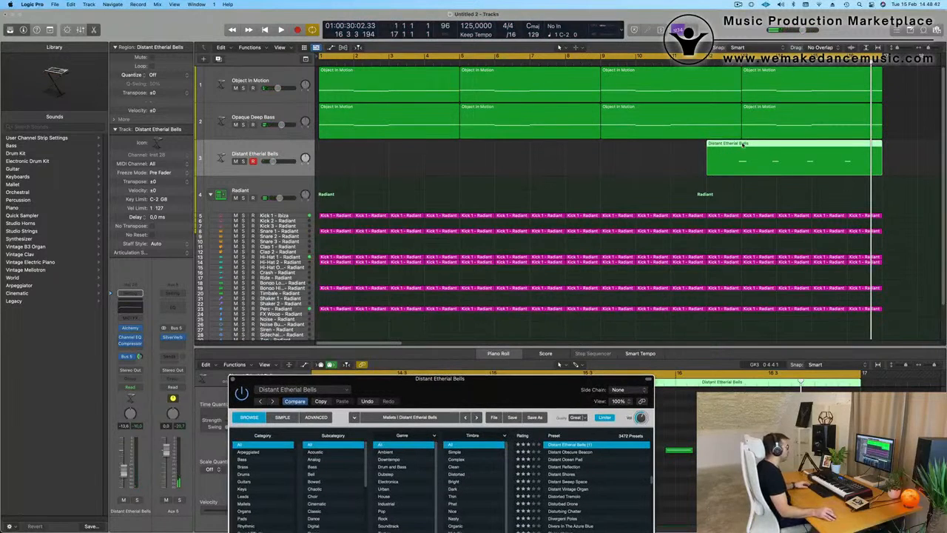
{"action": "key", "text": "e"}
{"action": "key", "text": "e"}
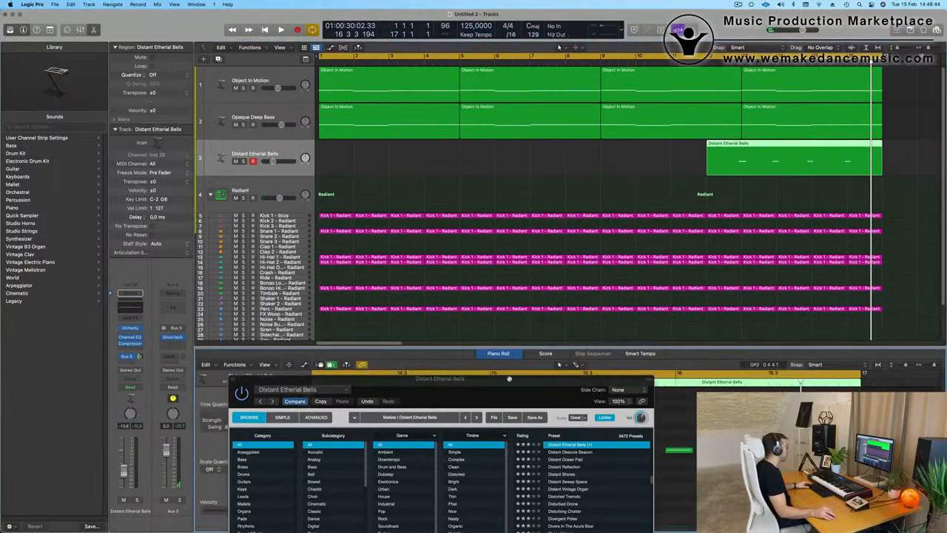
{"action": "left_click_drag", "start_coordinate": [509, 378], "coordinate": [697, 70]}
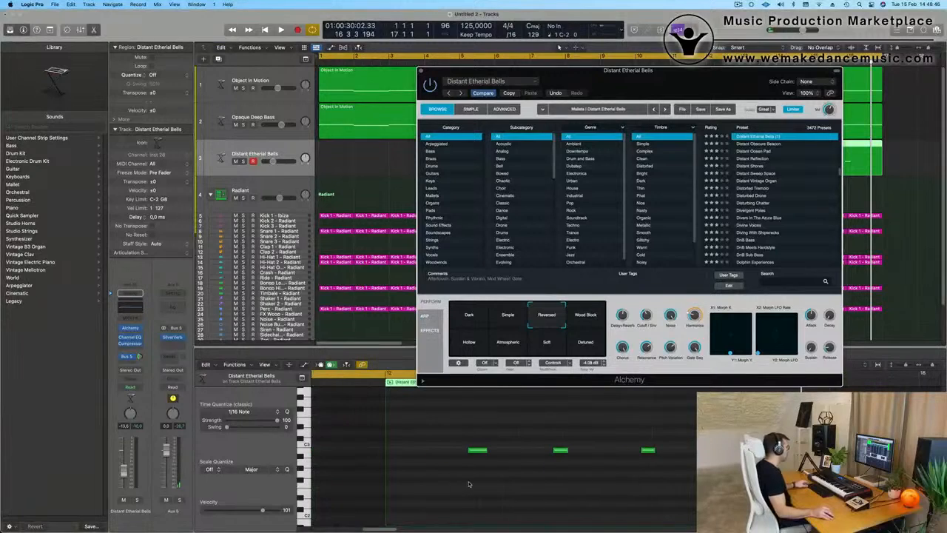
{"action": "left_click", "coordinate": [467, 484]}
{"action": "key", "text": "super+a"}
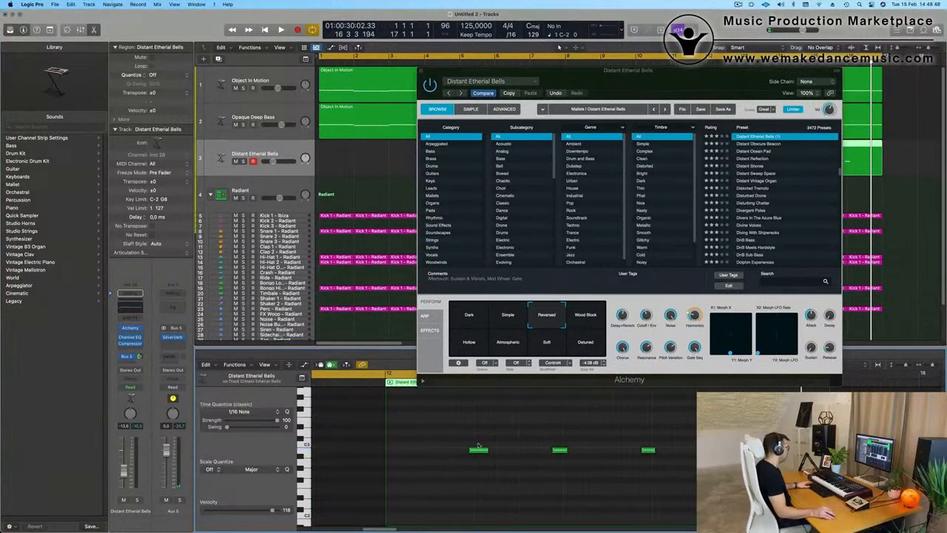
{"action": "left_click_drag", "start_coordinate": [475, 430], "coordinate": [699, 461]}
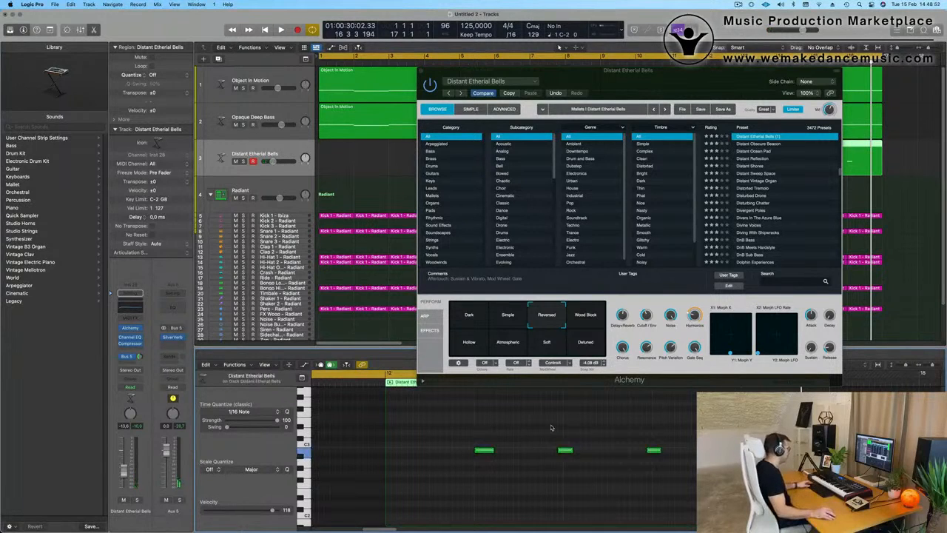
{"action": "left_click_drag", "start_coordinate": [550, 428], "coordinate": [698, 485]}
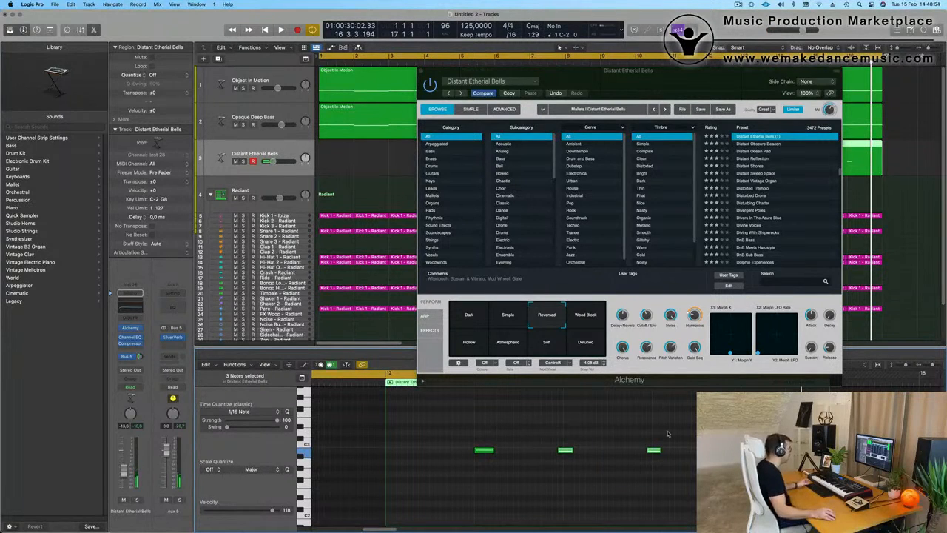
{"action": "left_click_drag", "start_coordinate": [555, 440], "coordinate": [698, 482]}
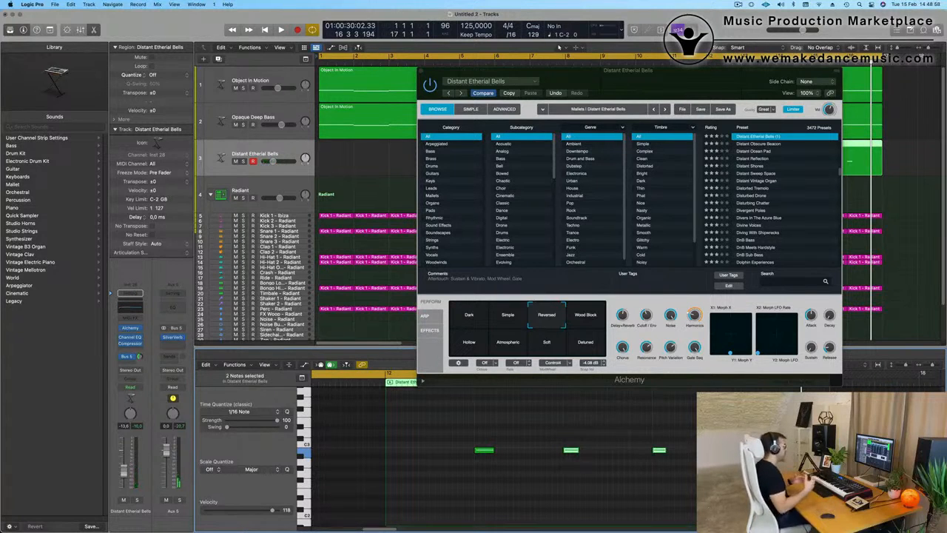
Split the Distant Etherial Bells region at bar 13, discard the earlier piece, and move the four-bar remainder to bar 1
{"action": "left_click_drag", "start_coordinate": [681, 78], "coordinate": [740, 220]}
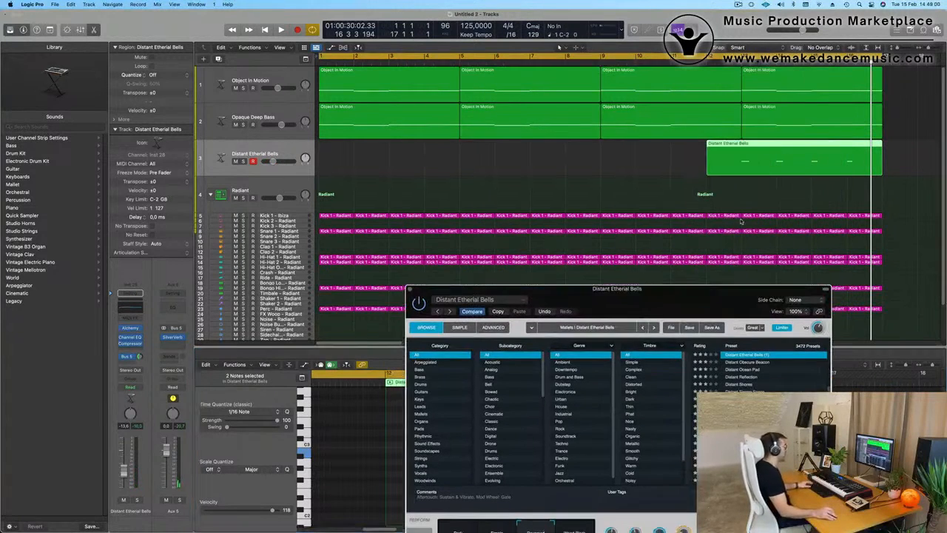
{"action": "left_click", "coordinate": [742, 145]}
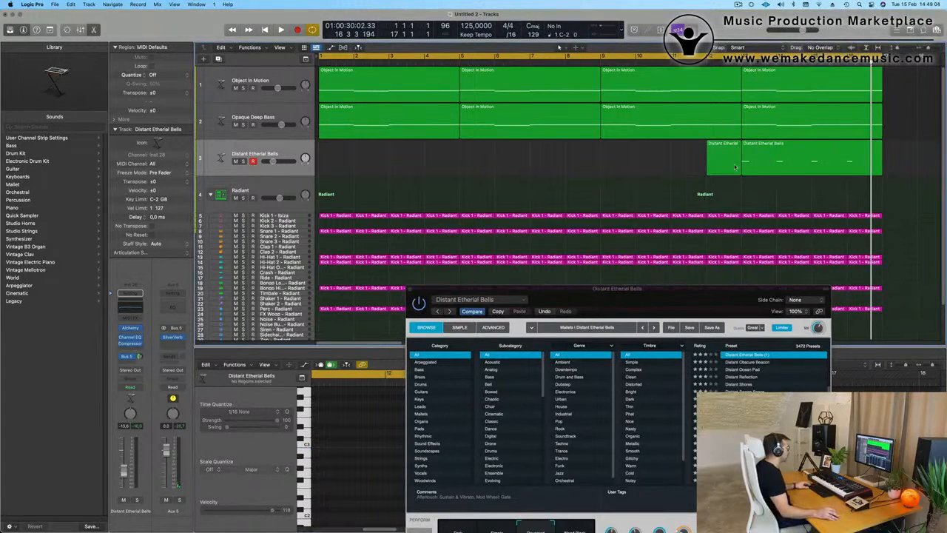
{"action": "left_click_drag", "start_coordinate": [734, 154], "coordinate": [390, 168]}
{"action": "key", "text": "space"}
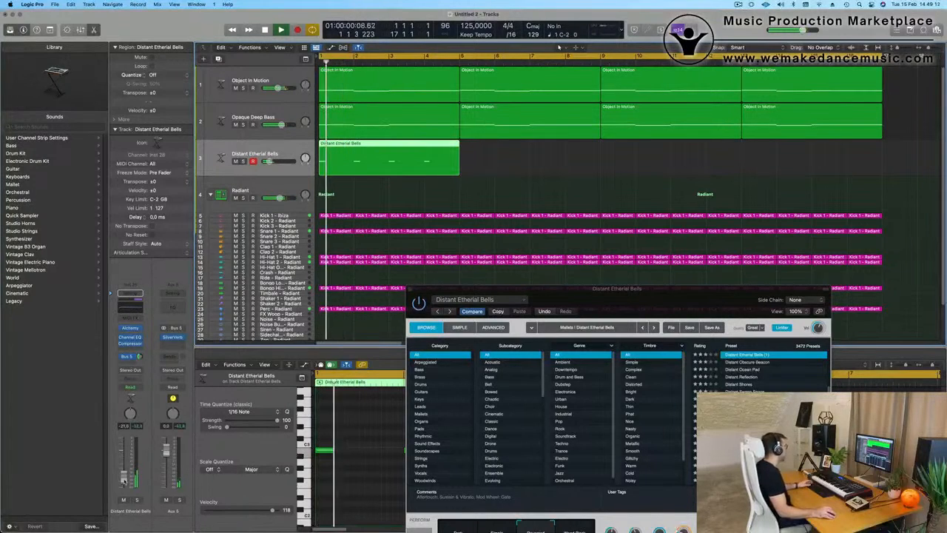
Repeat the four-bar bells region three times to fill the loop to bar 17, and play the arrangement from the start
{"action": "left_click_drag", "start_coordinate": [597, 295], "coordinate": [418, 429]}
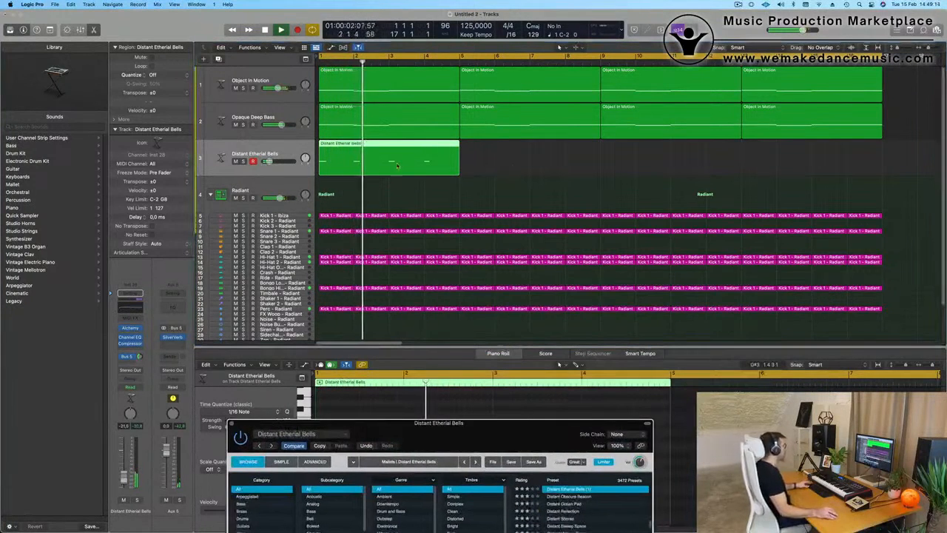
{"action": "left_click", "coordinate": [369, 164]}
{"action": "key", "text": "super+r"}
{"action": "key", "text": "super+r"}
{"action": "key", "text": "super+r"}
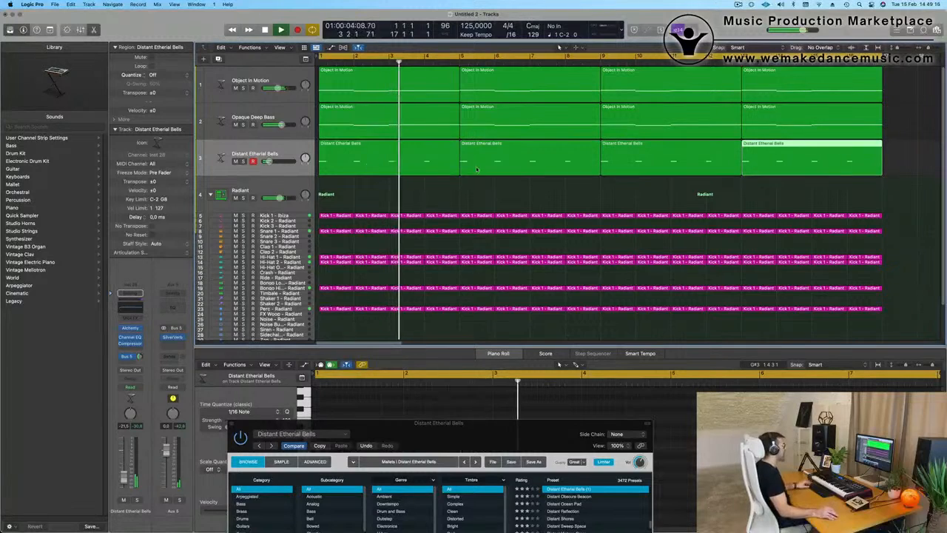
{"action": "key", "text": "super+Left"}
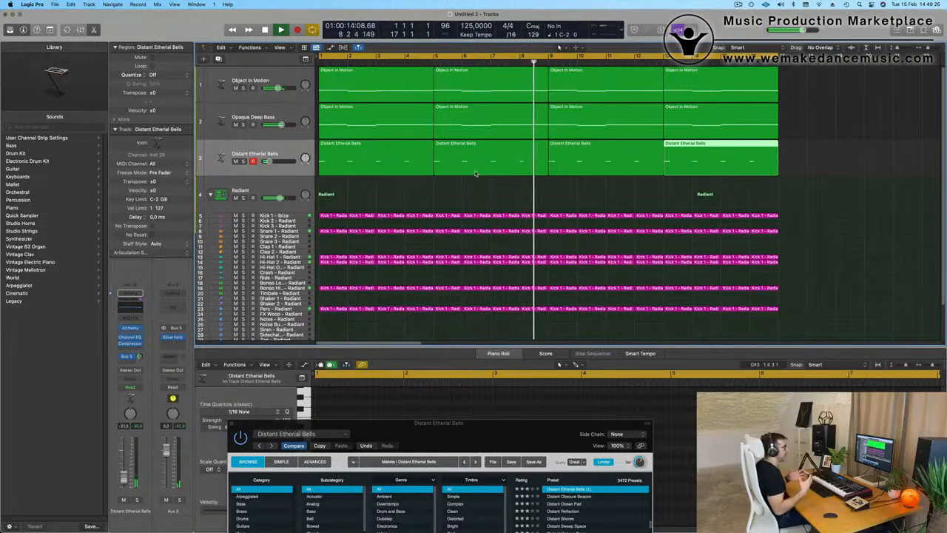
{"action": "key", "text": "Return"}
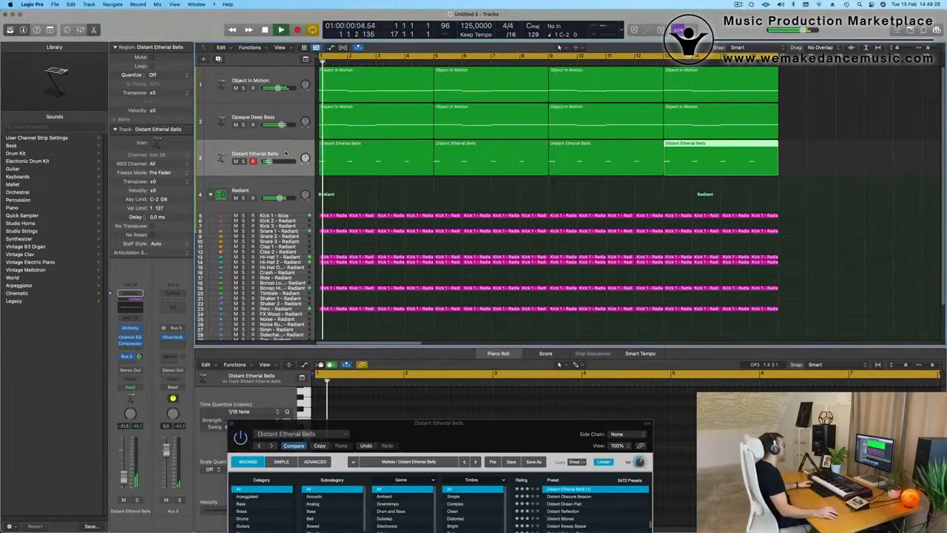
Compare the bells' Wood Block variation against the loop and return to Reversed
{"action": "left_click", "coordinate": [255, 154]}
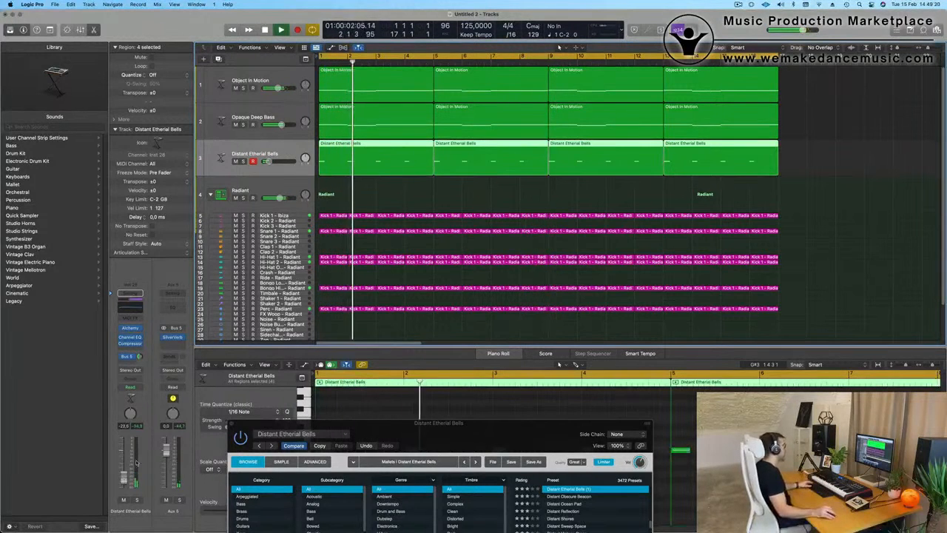
{"action": "left_click_drag", "start_coordinate": [406, 424], "coordinate": [387, 195]}
{"action": "key", "text": "space"}
{"action": "key", "text": "space"}
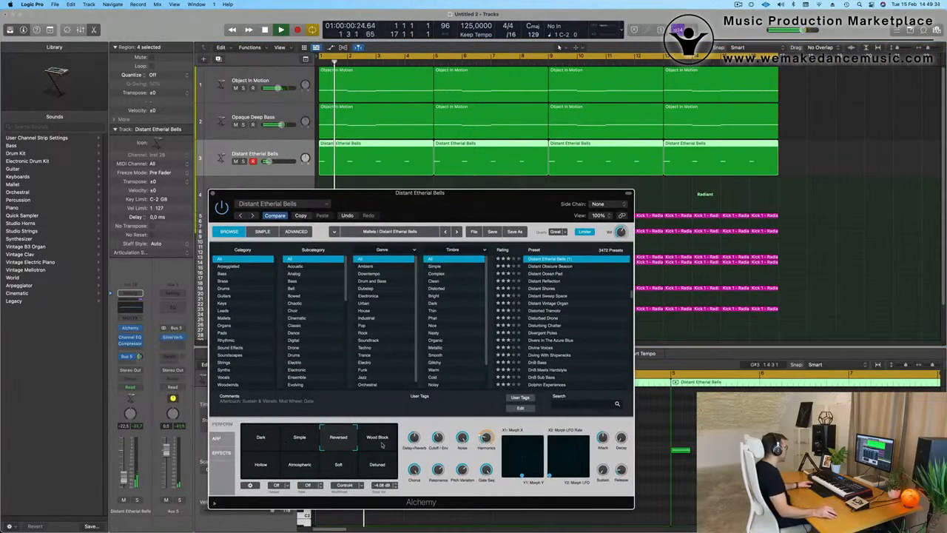
{"action": "left_click", "coordinate": [379, 440]}
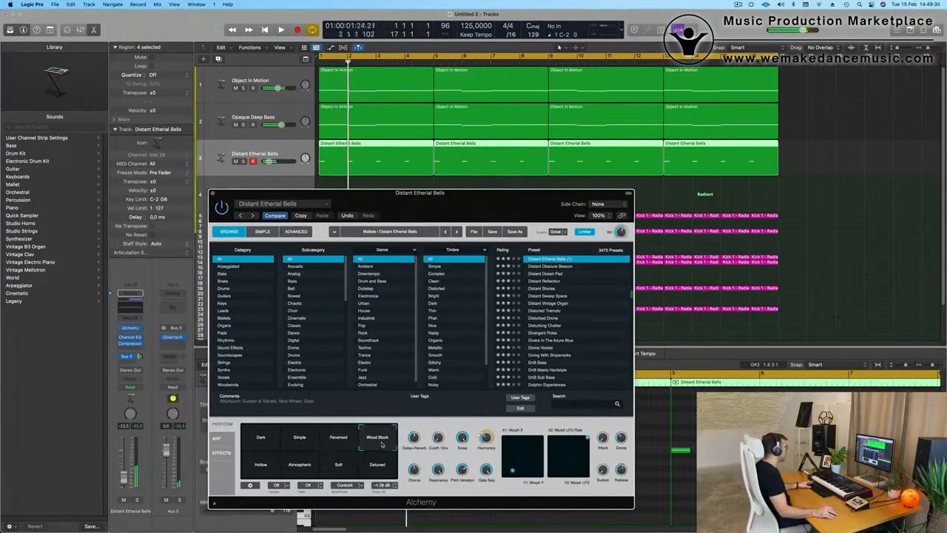
{"action": "left_click", "coordinate": [343, 442]}
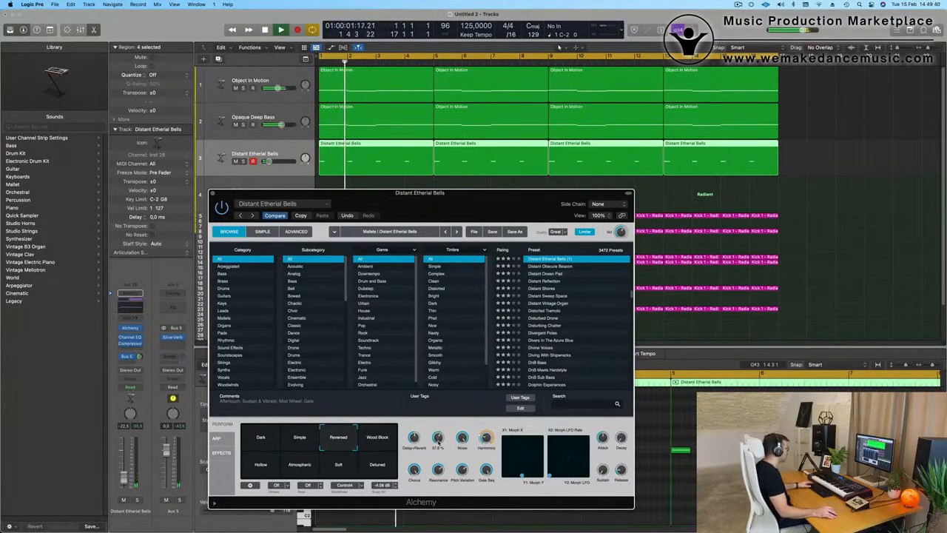
Lower the Distant Etherial Bells track's volume to -26.0 dB and check the balance in playback
{"action": "left_click_drag", "start_coordinate": [481, 193], "coordinate": [576, 255]}
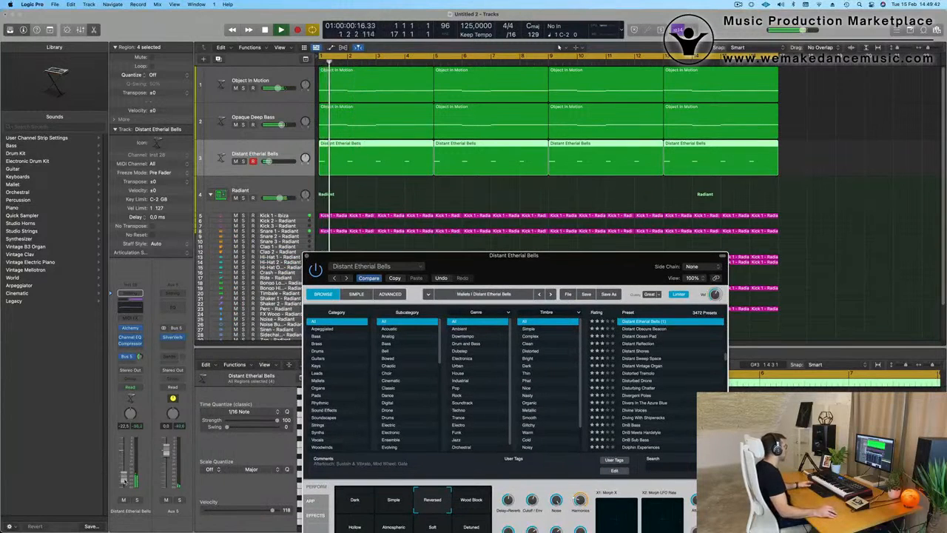
{"action": "left_click_drag", "start_coordinate": [124, 481], "coordinate": [124, 484]}
{"action": "key", "text": "space"}
{"action": "key", "text": "space"}
{"action": "left_click_drag", "start_coordinate": [534, 256], "coordinate": [533, 239]}
{"action": "key", "text": "space"}
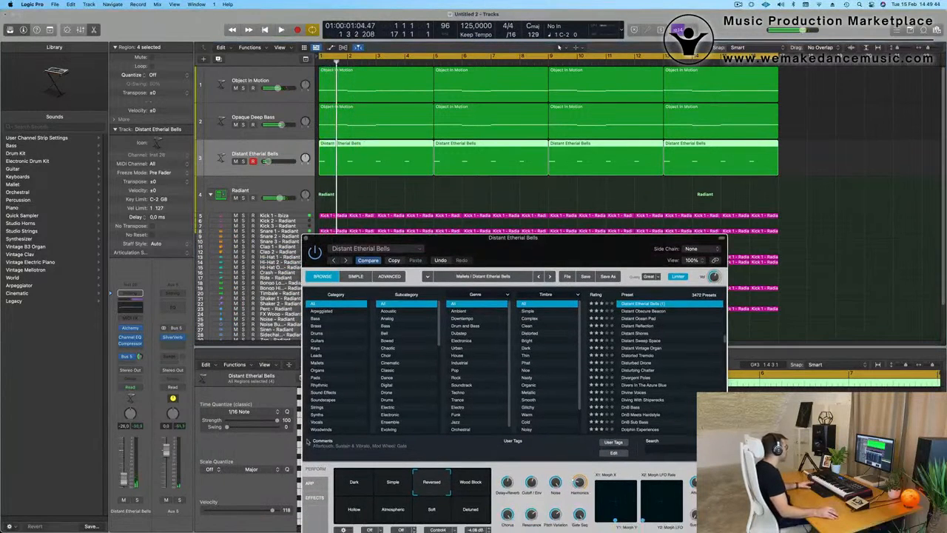
{"action": "key", "text": "space"}
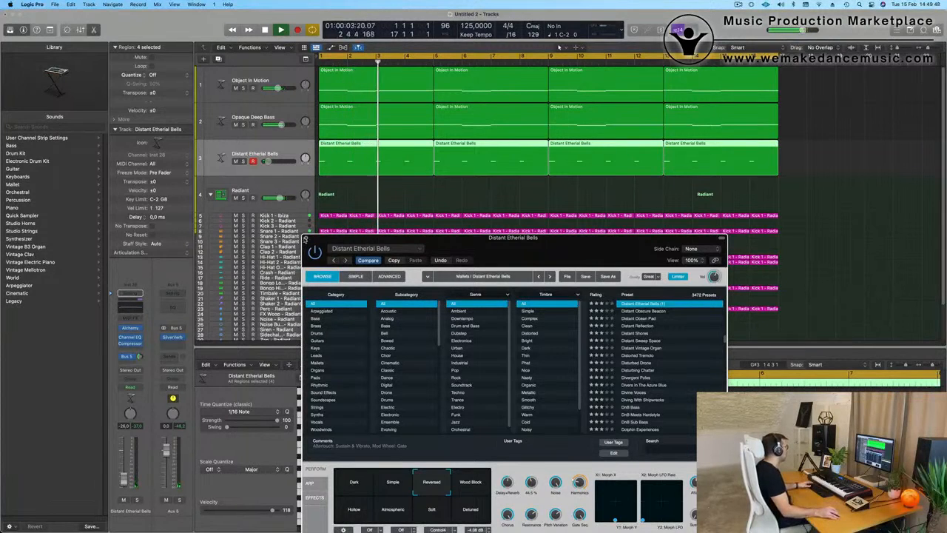
Duplicate the Distant Etherial Bells track and filter the Alchemy presets on the new track to the Mallets category
{"action": "left_click", "coordinate": [307, 239]}
{"action": "key", "text": "Return"}
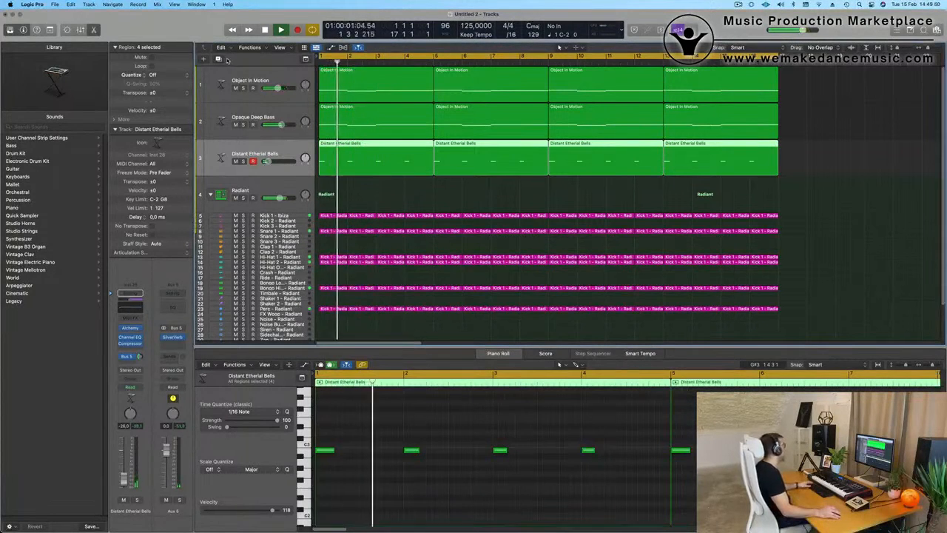
{"action": "key", "text": "super+d"}
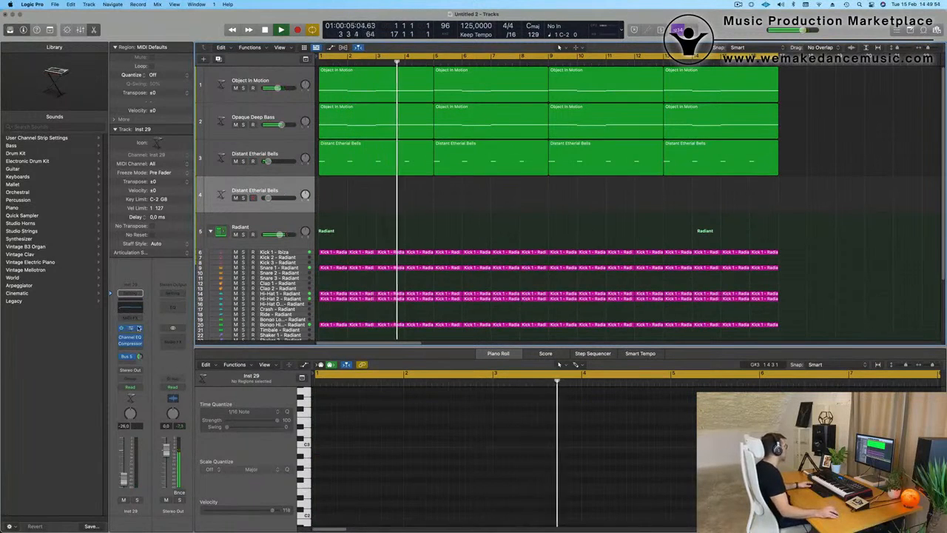
{"action": "left_click", "coordinate": [130, 327]}
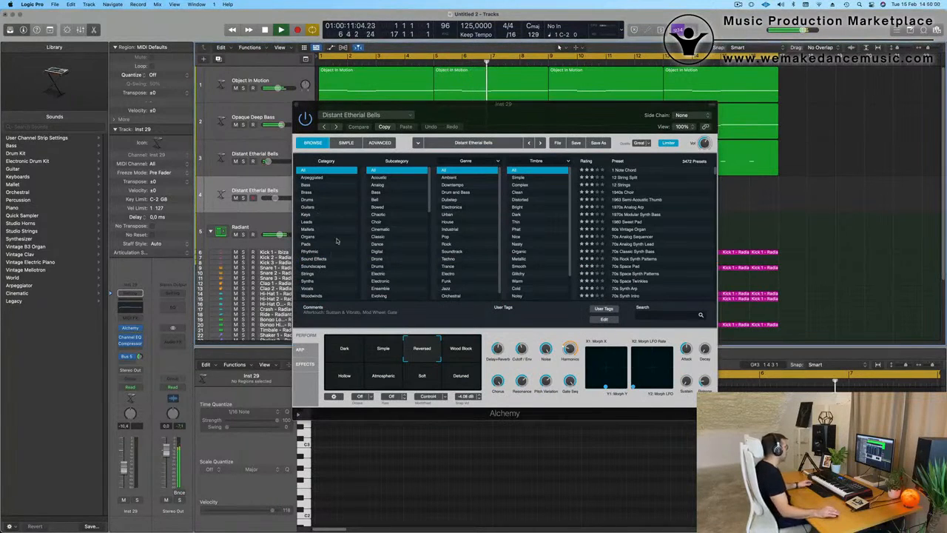
{"action": "left_click", "coordinate": [310, 231]}
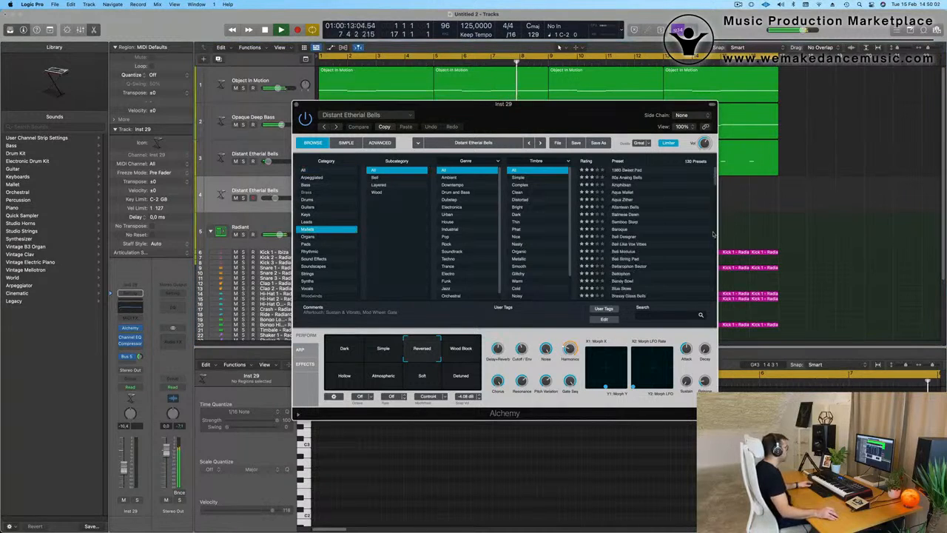
Load the Atlantean Bells preset in Alchemy, raise the track volume, and audition the Damped and Warm Ambience variations
{"action": "left_click", "coordinate": [623, 207]}
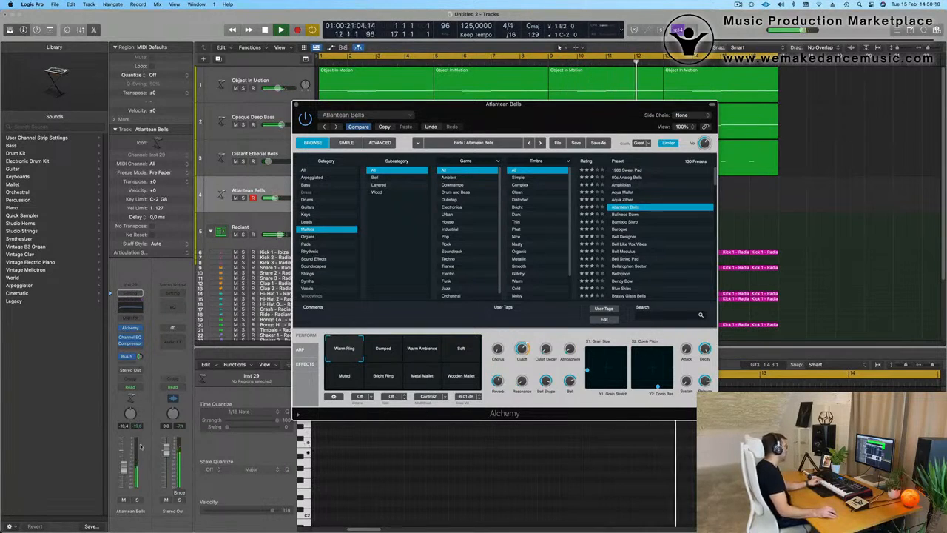
{"action": "left_click", "coordinate": [121, 349]}
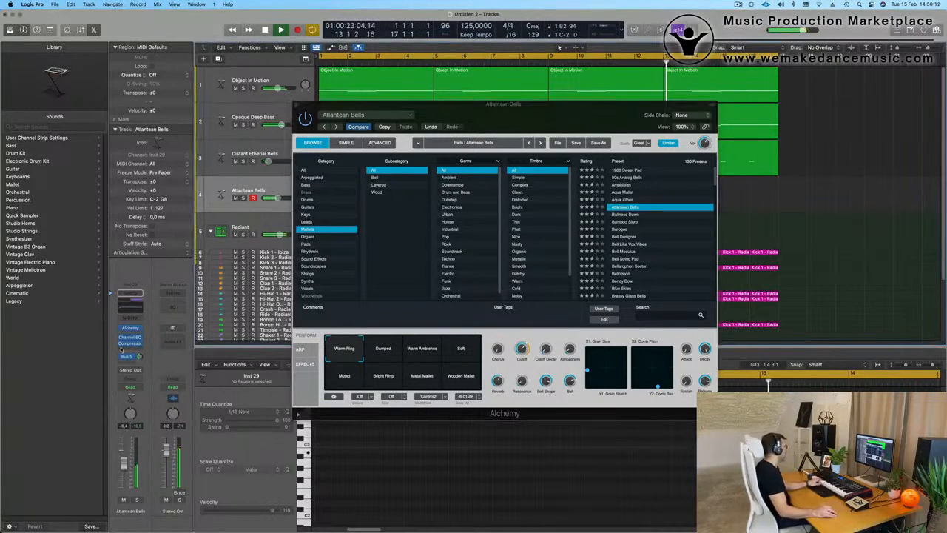
{"action": "left_click", "coordinate": [138, 357]}
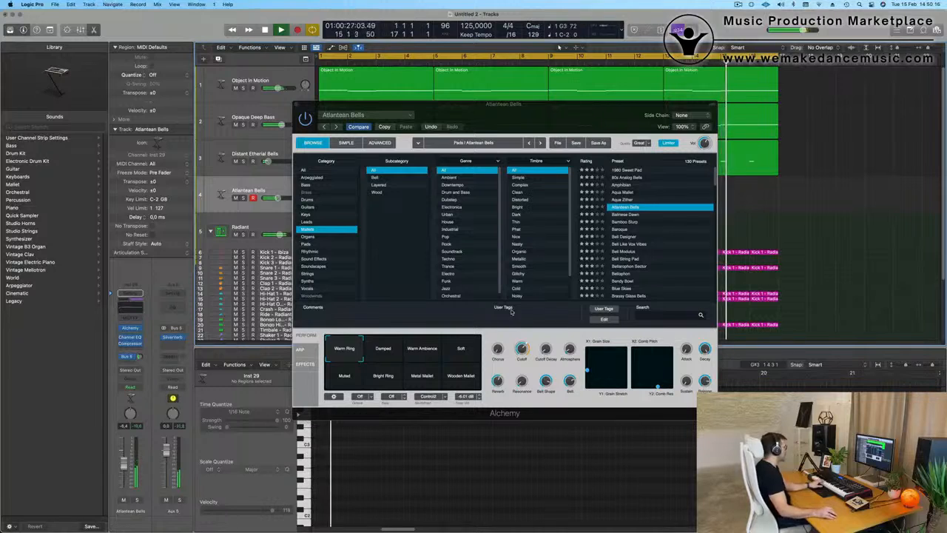
{"action": "left_click", "coordinate": [382, 352]}
{"action": "left_click", "coordinate": [422, 351]}
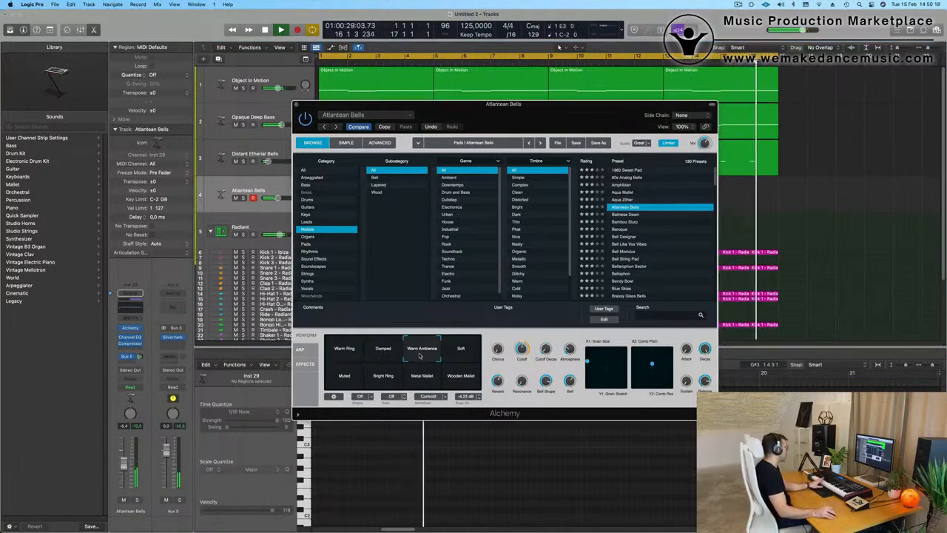
Load the Balinese Dawn preset, raise the track volume to -1.1 dB, and audition its variations from Small Mallet to Rusty Pad
{"action": "left_click", "coordinate": [629, 216]}
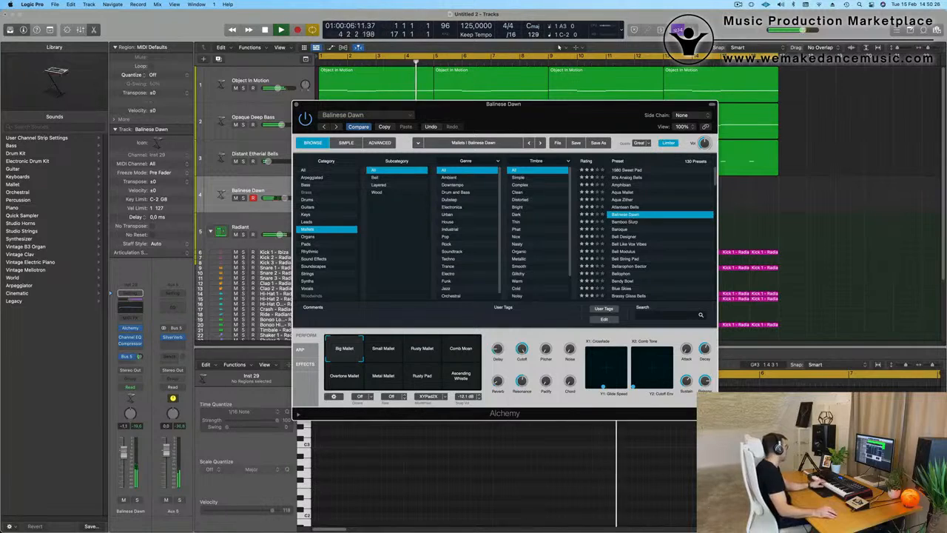
{"action": "left_click_drag", "start_coordinate": [126, 462], "coordinate": [128, 447]}
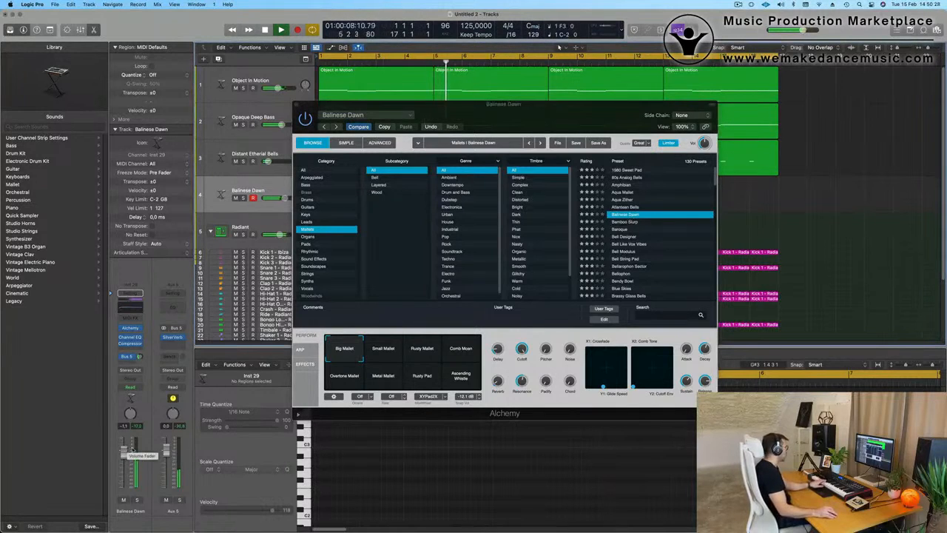
{"action": "left_click", "coordinate": [385, 348]}
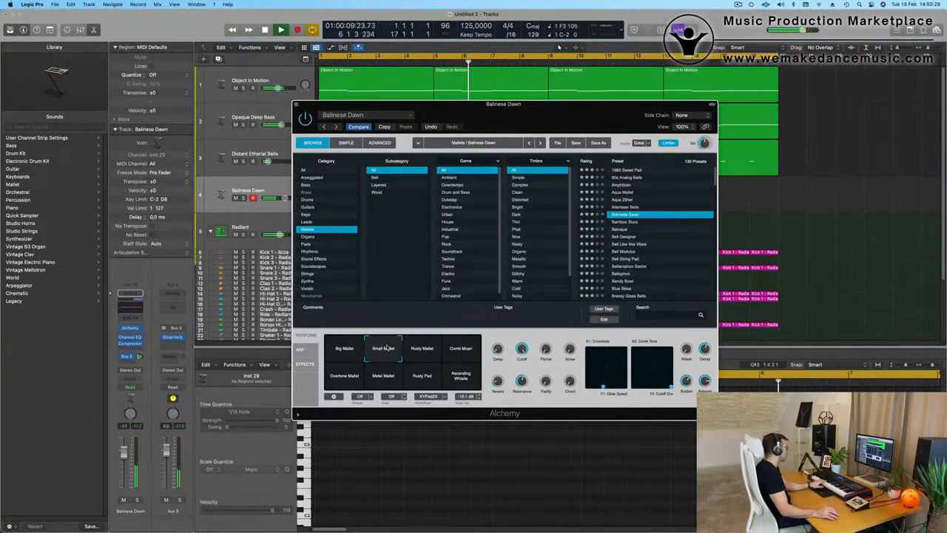
{"action": "left_click", "coordinate": [423, 349]}
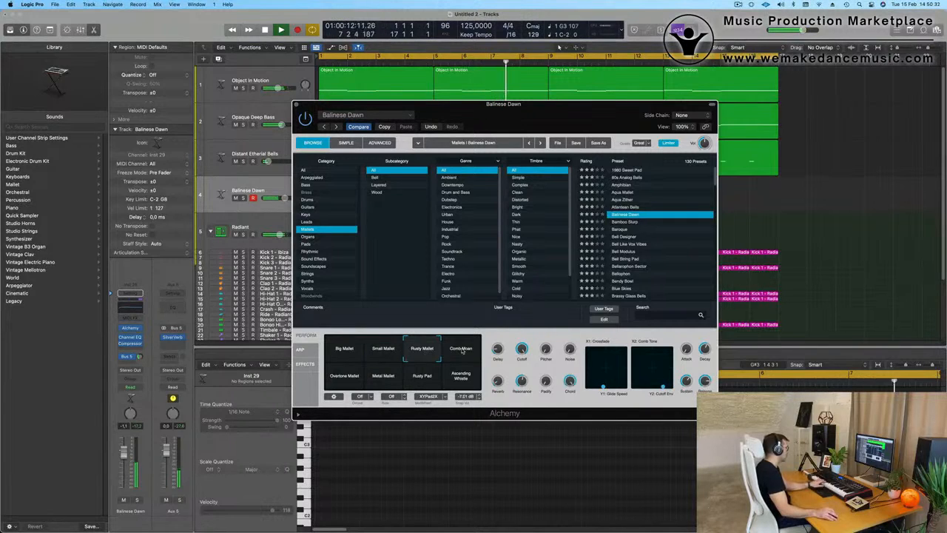
{"action": "left_click", "coordinate": [462, 350]}
{"action": "left_click", "coordinate": [347, 380]}
{"action": "left_click", "coordinate": [389, 378]}
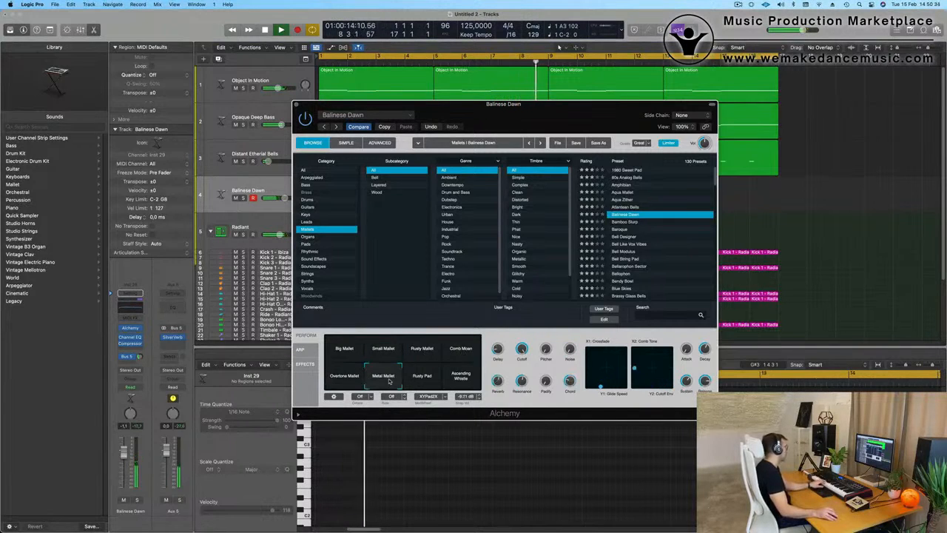
{"action": "left_click", "coordinate": [421, 377]}
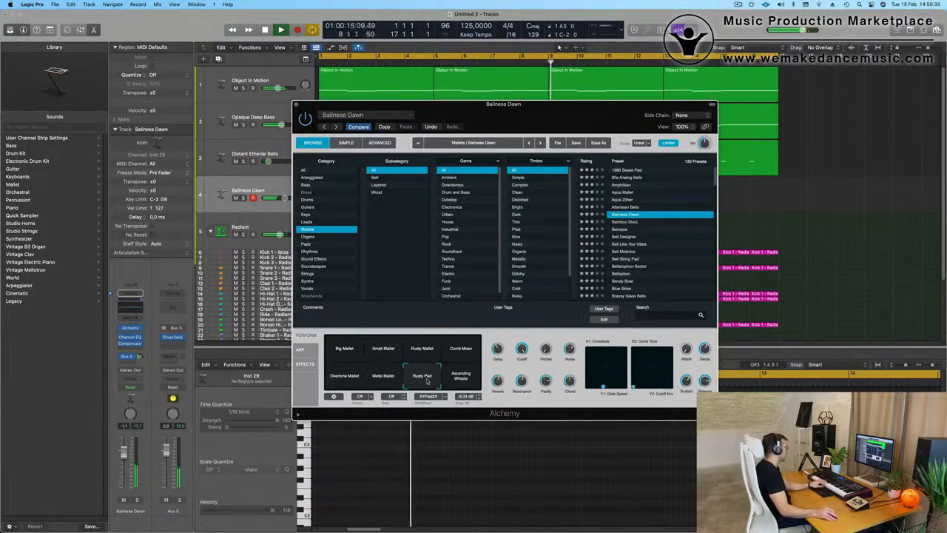
Try the Bamboo Slurp preset, then load Baroque and audition its Round Bells, Release Stop and Wooden Mallet variations
{"action": "left_click", "coordinate": [631, 222]}
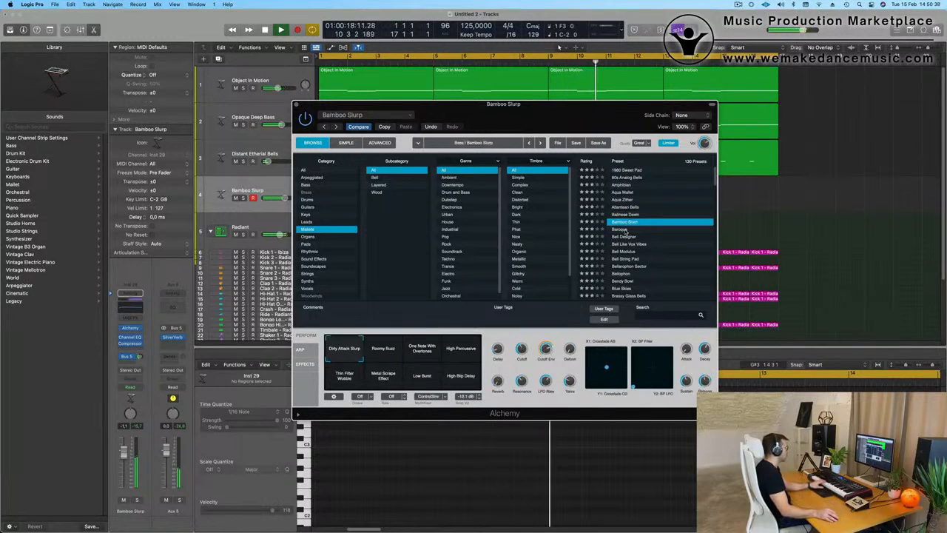
{"action": "left_click", "coordinate": [625, 230]}
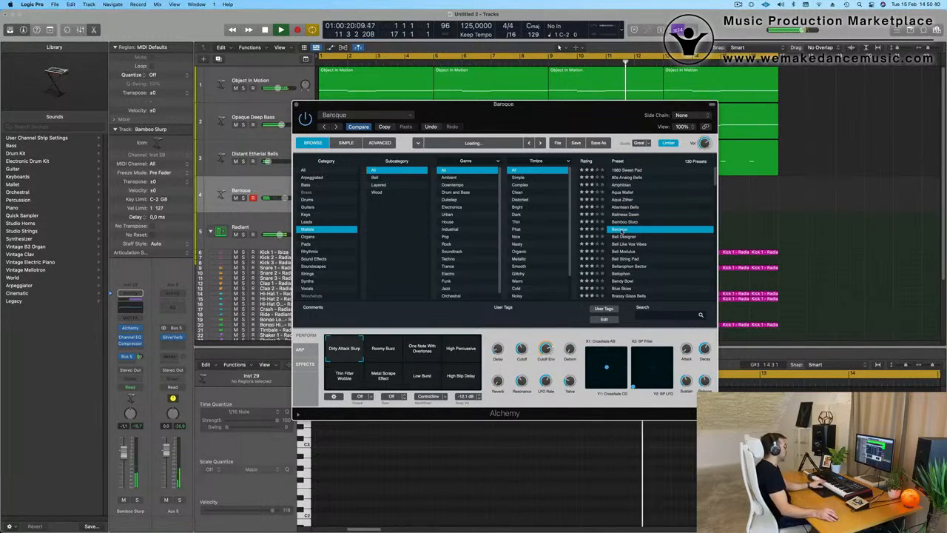
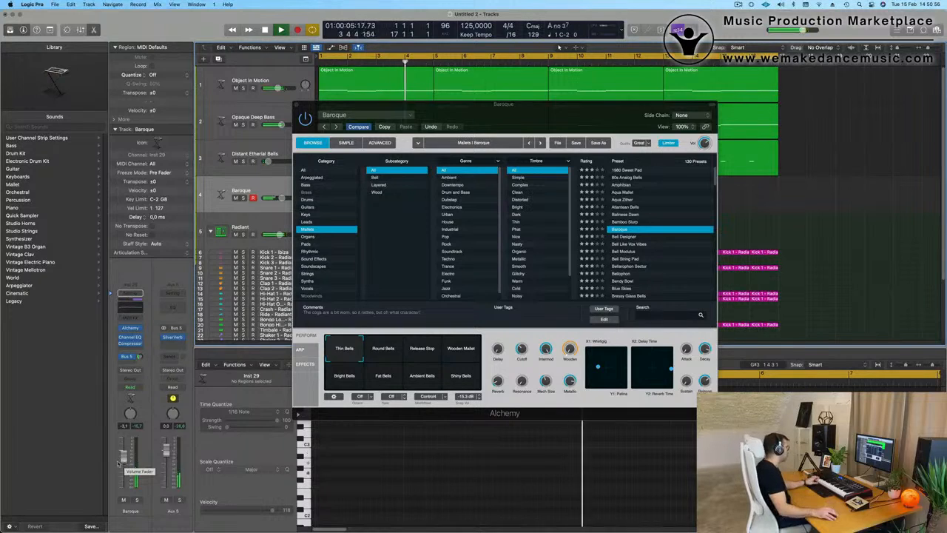
{"action": "left_click", "coordinate": [395, 347]}
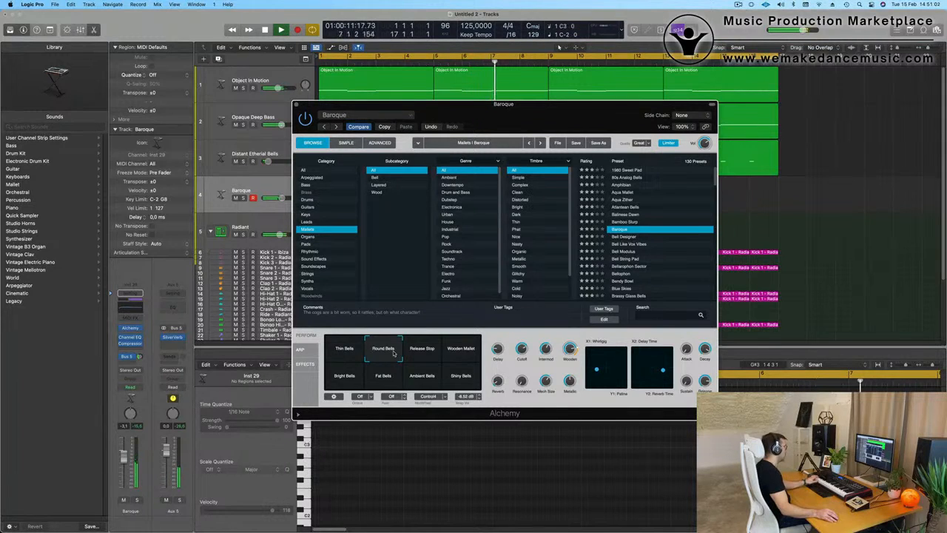
{"action": "left_click", "coordinate": [416, 353]}
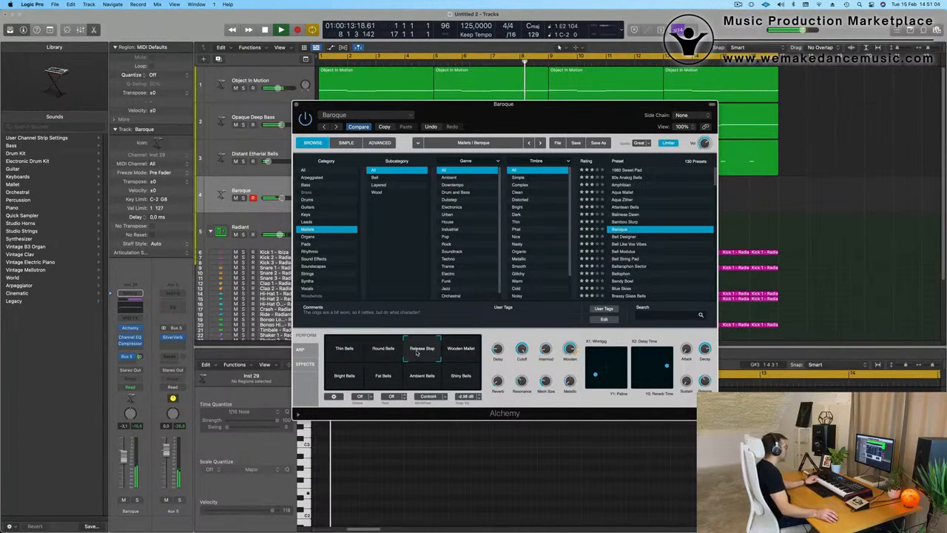
{"action": "left_click", "coordinate": [392, 353]}
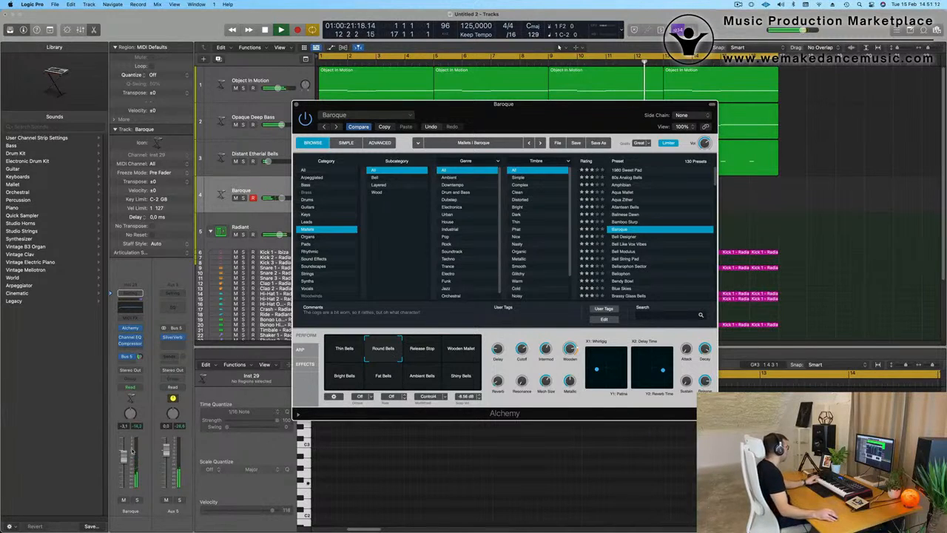
{"action": "left_click", "coordinate": [457, 353]}
{"action": "left_click", "coordinate": [425, 353]}
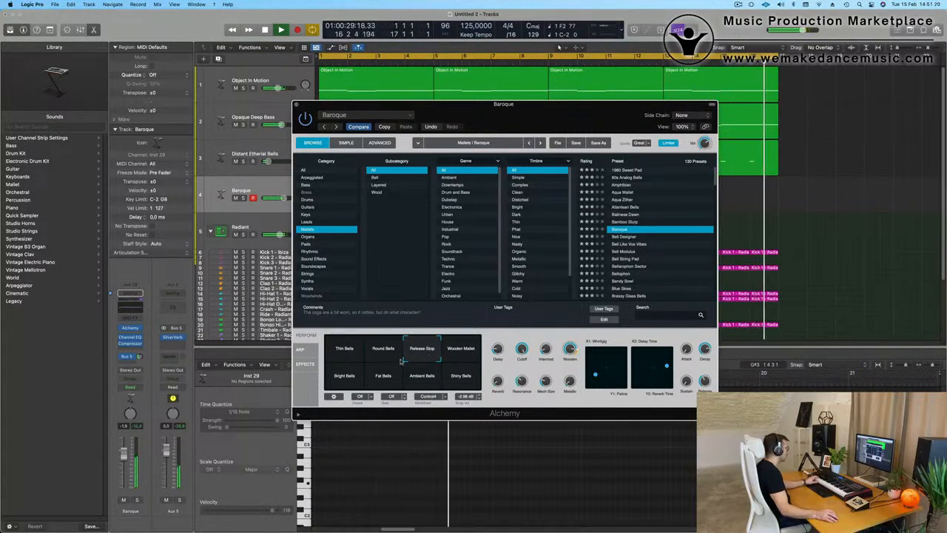
Compare Baroque's Bright, Fat, Ambient and Shiny Bells variations and select Fat Bells
{"action": "left_click", "coordinate": [362, 379]}
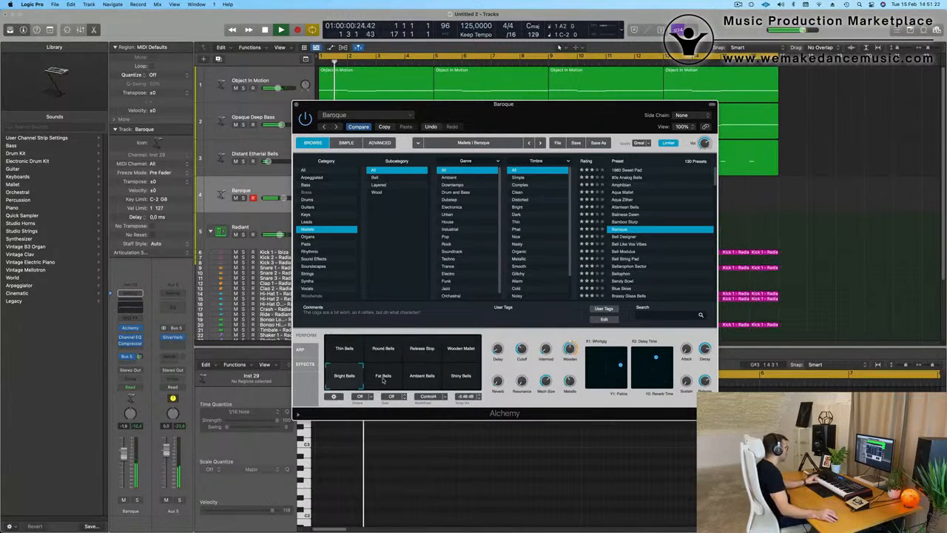
{"action": "left_click", "coordinate": [383, 380]}
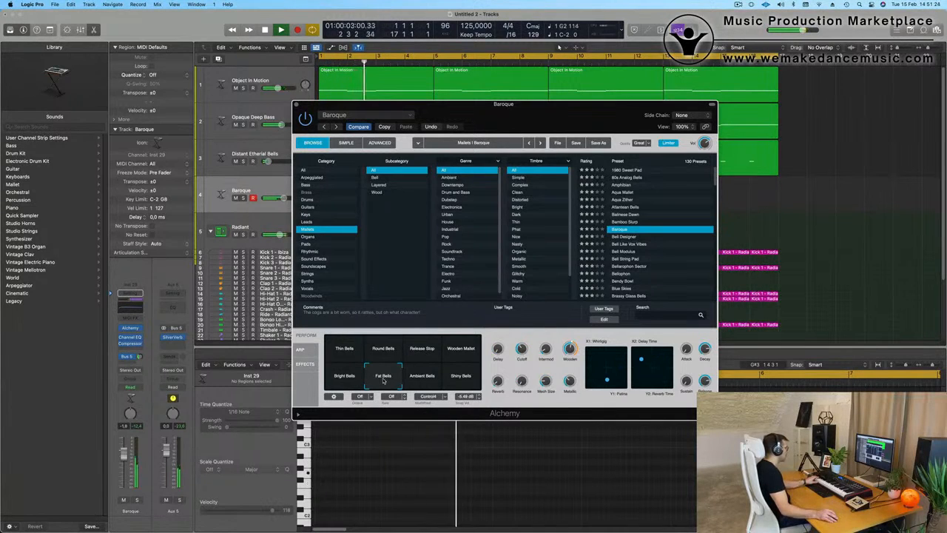
{"action": "left_click", "coordinate": [423, 377]}
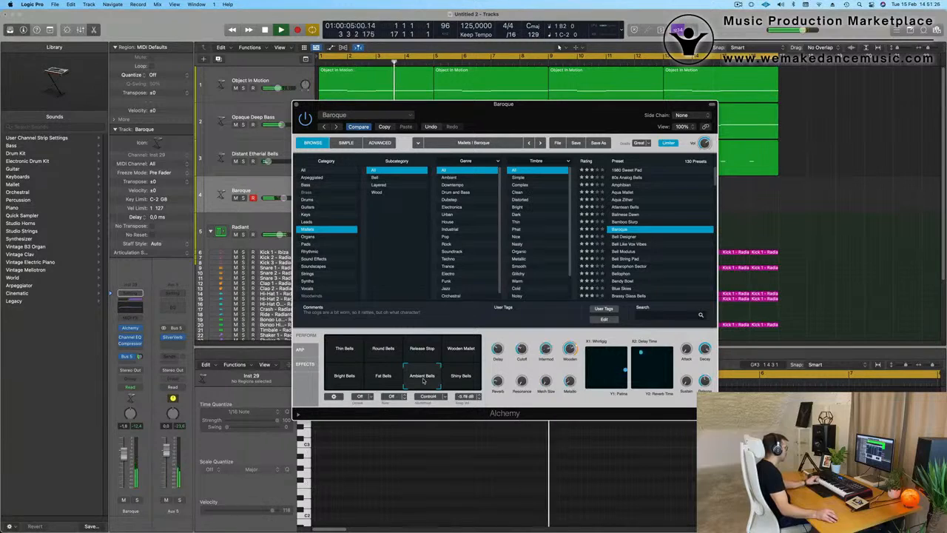
{"action": "left_click", "coordinate": [460, 381]}
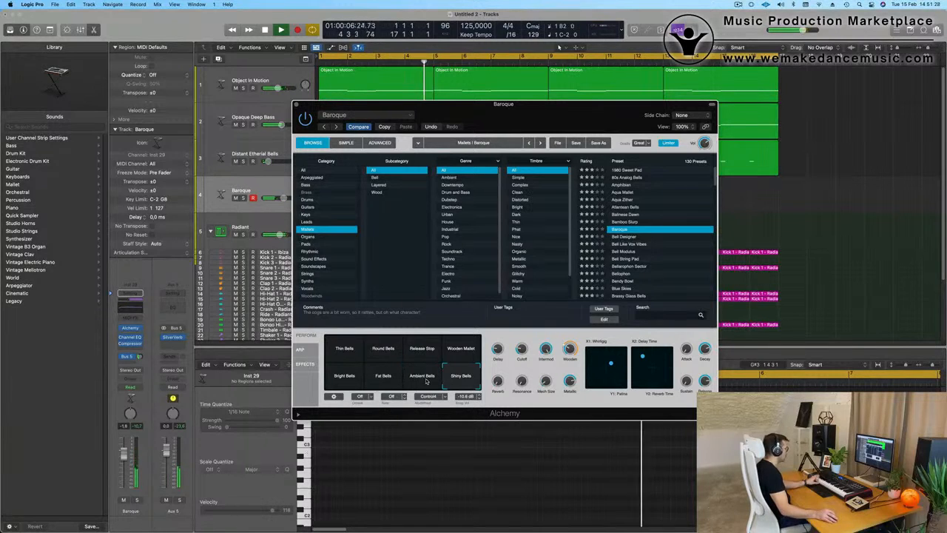
{"action": "left_click", "coordinate": [385, 379]}
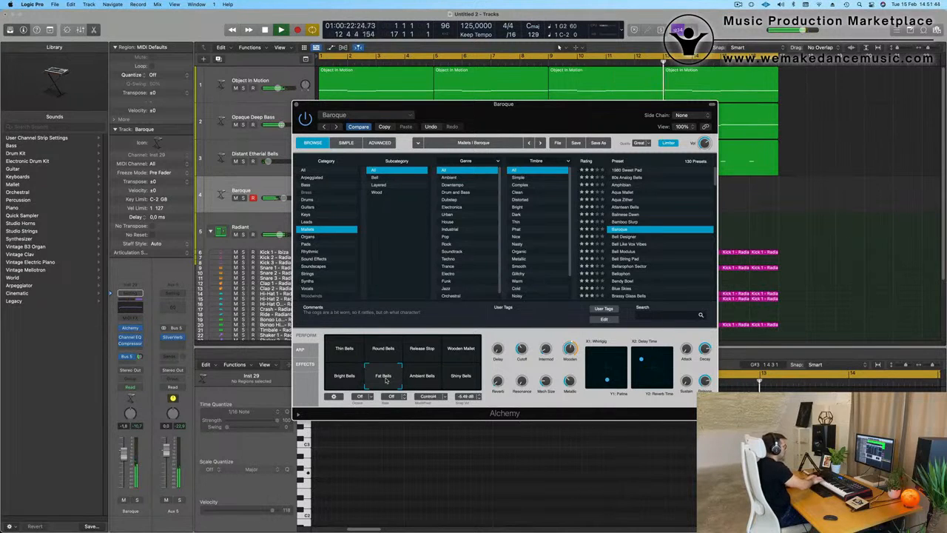
Record a bell melody on the Baroque track from bar 15 to the end of the cycle
{"action": "key", "text": "r"}
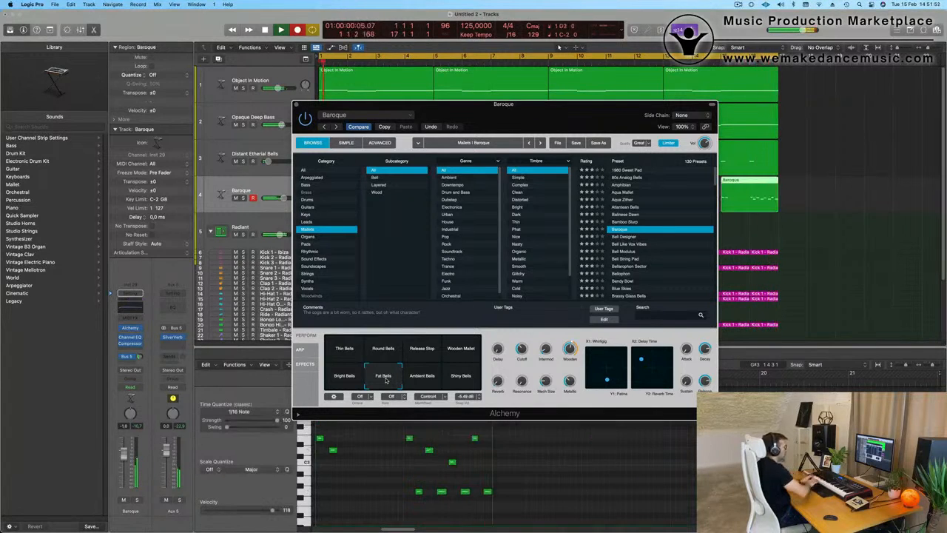
{"action": "left_click_drag", "start_coordinate": [590, 126], "coordinate": [578, 228]}
{"action": "key", "text": "space"}
Trim the recorded Baroque region to its last bar by splitting at bar 16, and move that bar to bar 1
{"action": "double_click", "coordinate": [750, 191], "text": "super"}
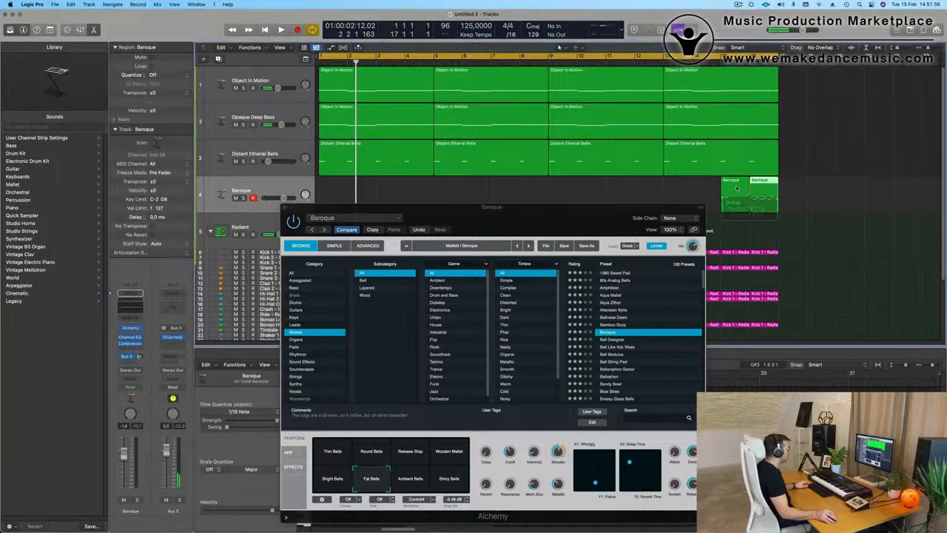
{"action": "key", "text": "Delete"}
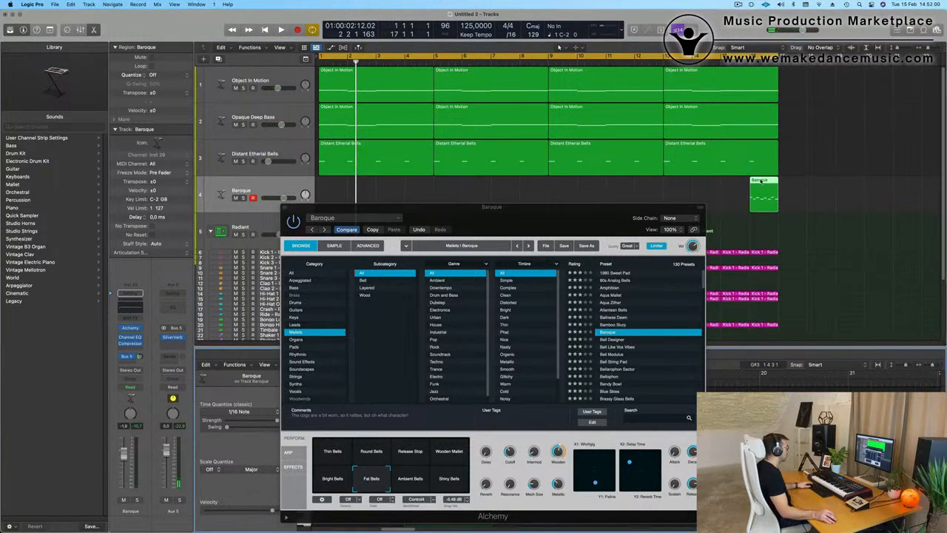
{"action": "left_click_drag", "start_coordinate": [760, 181], "coordinate": [330, 185]}
{"action": "left_click_drag", "start_coordinate": [401, 208], "coordinate": [718, 208]}
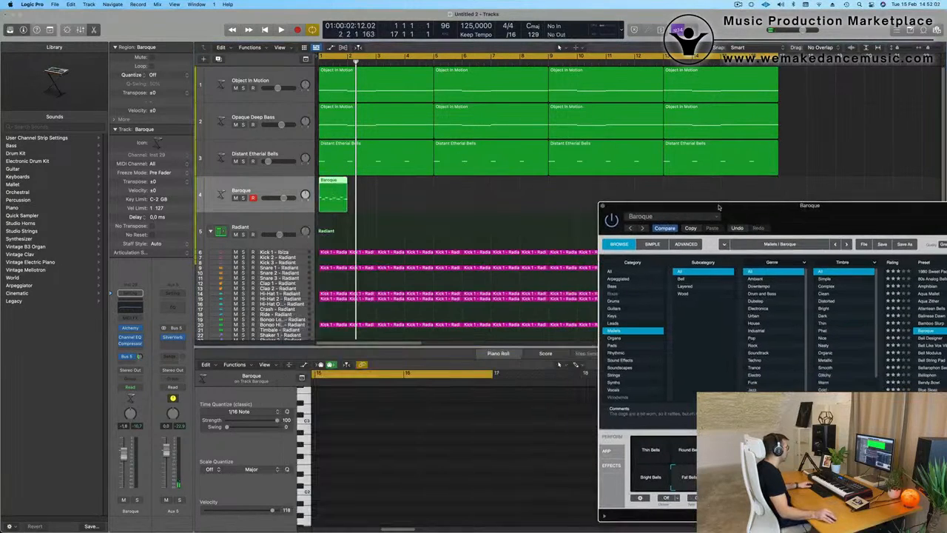
Open the Baroque region at bar 1 in the Piano Roll and listen to its notes in playback
{"action": "double_click", "coordinate": [334, 180]}
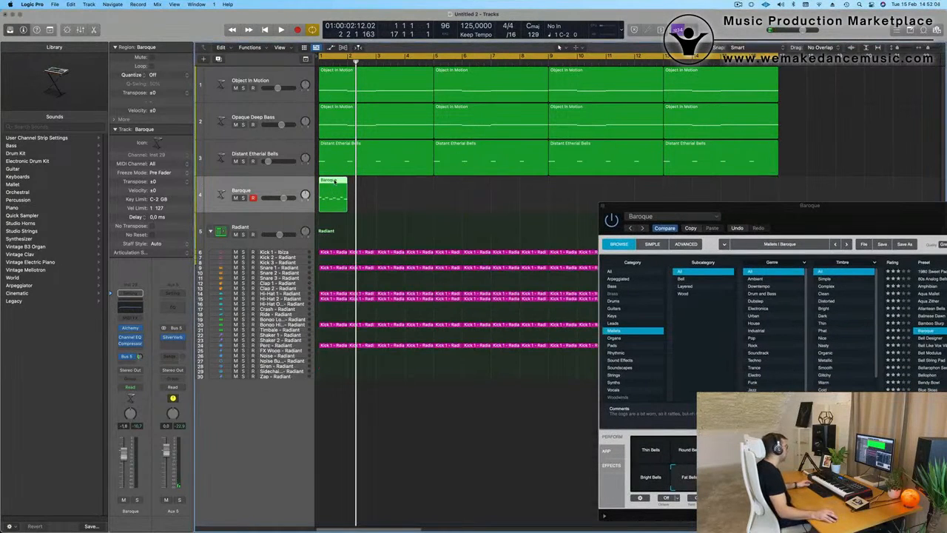
{"action": "double_click", "coordinate": [334, 180]}
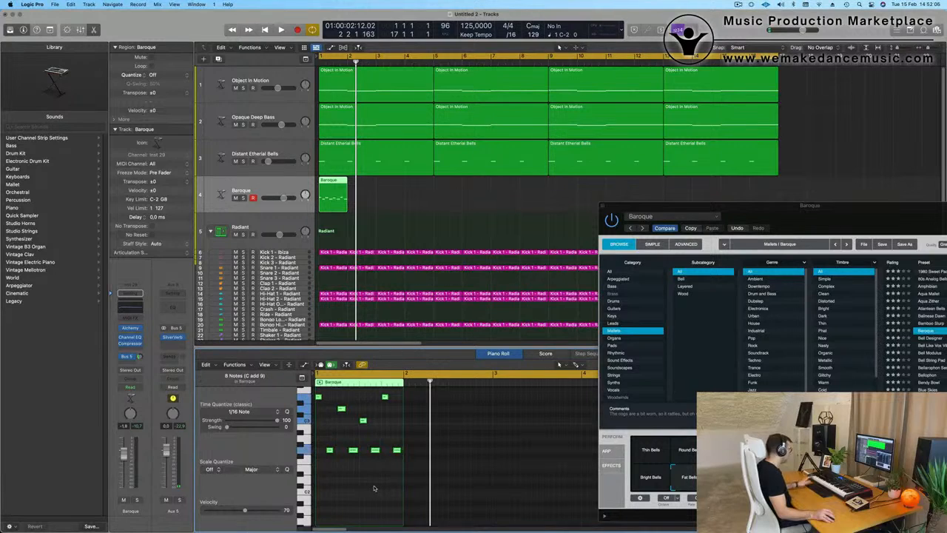
{"action": "key", "text": "space"}
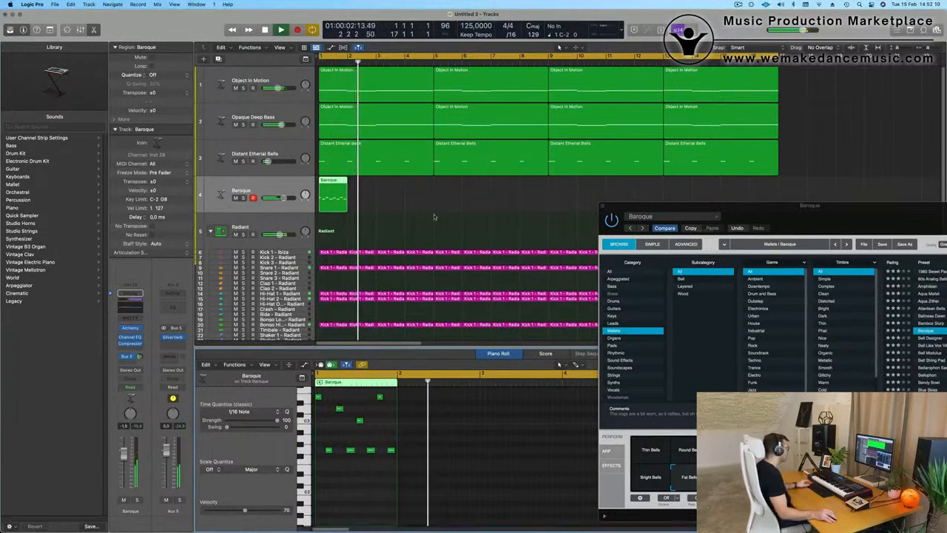
{"action": "key", "text": "space"}
{"action": "key", "text": "space"}
Copy the Baroque region from bar 1 to bar 3 and restart playback
{"action": "left_click_drag", "start_coordinate": [338, 182], "coordinate": [397, 186]}
{"action": "left_click_drag", "start_coordinate": [834, 219], "coordinate": [430, 206]}
{"action": "key", "text": "space"}
{"action": "key", "text": "space"}
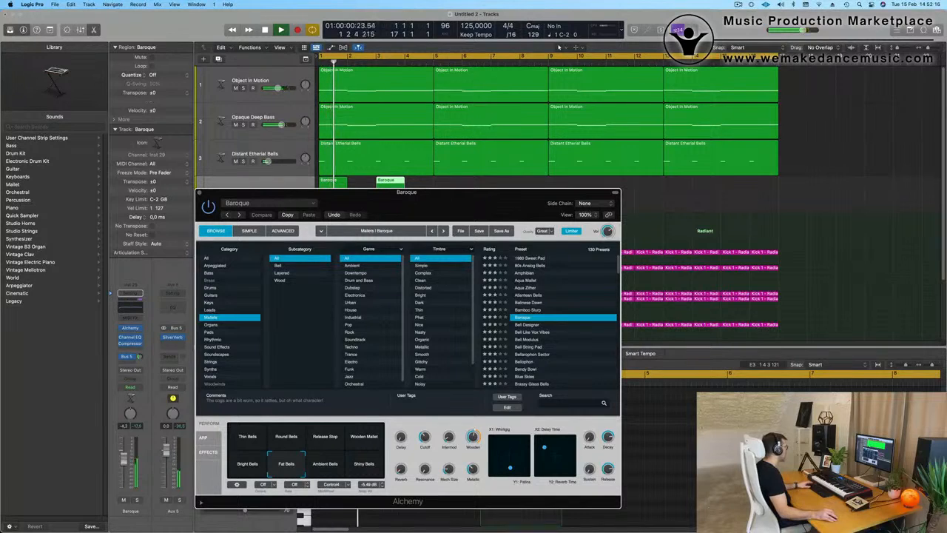
In the Baroque track's Channel EQ, set the low cut to 560 Hz and the low shelf to 368 Hz at +0.3 dB
{"action": "left_click", "coordinate": [131, 307]}
{"action": "key", "text": "Return"}
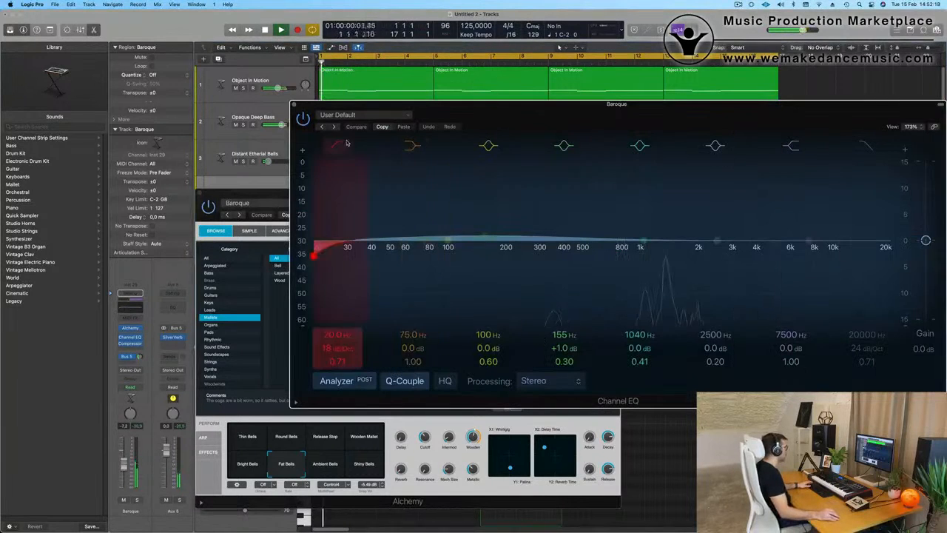
{"action": "left_click", "coordinate": [336, 146]}
{"action": "left_click_drag", "start_coordinate": [425, 240], "coordinate": [460, 238]}
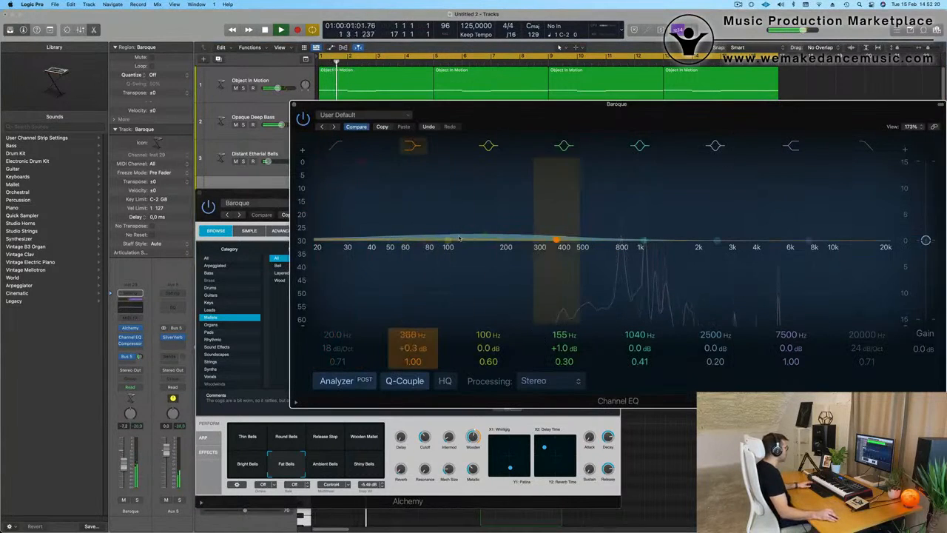
{"action": "left_click", "coordinate": [334, 148]}
{"action": "left_click_drag", "start_coordinate": [324, 241], "coordinate": [597, 242]}
Uncover the arrangement by moving the Channel EQ and Alchemy windows aside and closing the Piano Roll
{"action": "left_click_drag", "start_coordinate": [499, 112], "coordinate": [516, 332]}
{"action": "left_click_drag", "start_coordinate": [456, 191], "coordinate": [805, 165]}
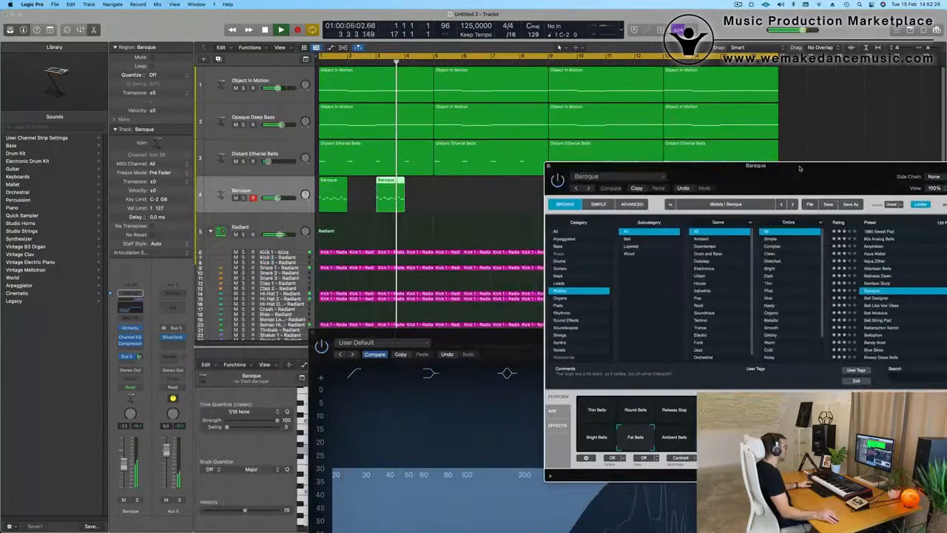
{"action": "double_click", "coordinate": [395, 183]}
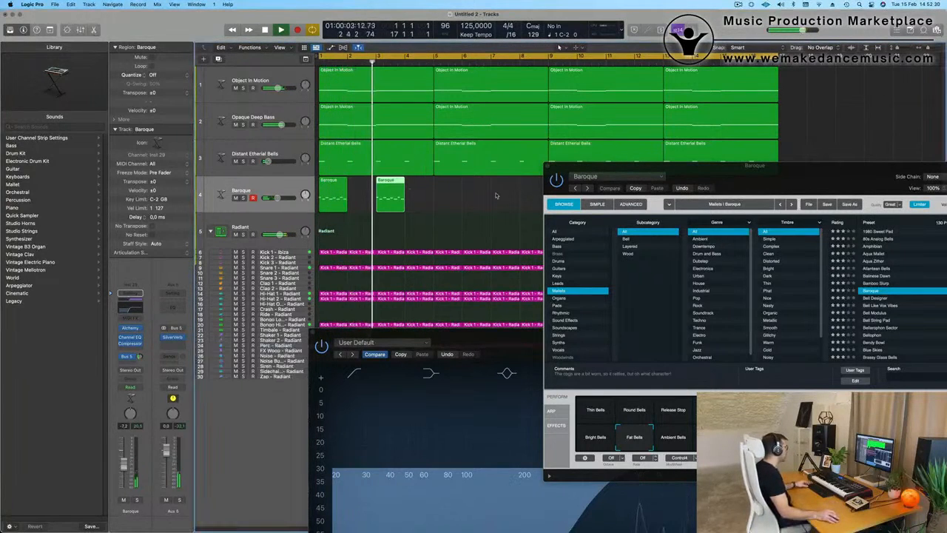
{"action": "left_click_drag", "start_coordinate": [509, 333], "coordinate": [823, 100]}
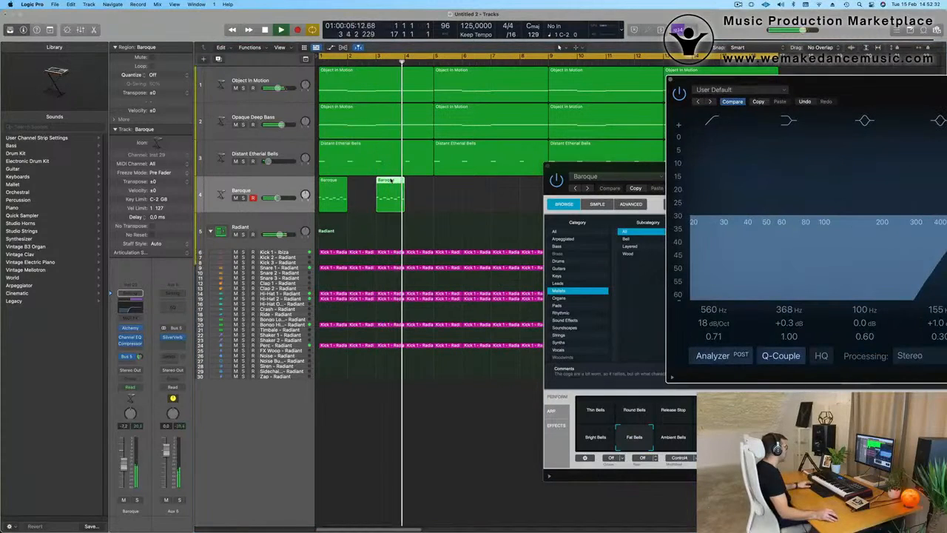
Open the Baroque region at bar 3 in the Piano Roll and replay the song from the beginning
{"action": "double_click", "coordinate": [390, 180]}
{"action": "key", "text": "super+Left"}
{"action": "key", "text": "super+Left"}
{"action": "key", "text": "super+Left"}
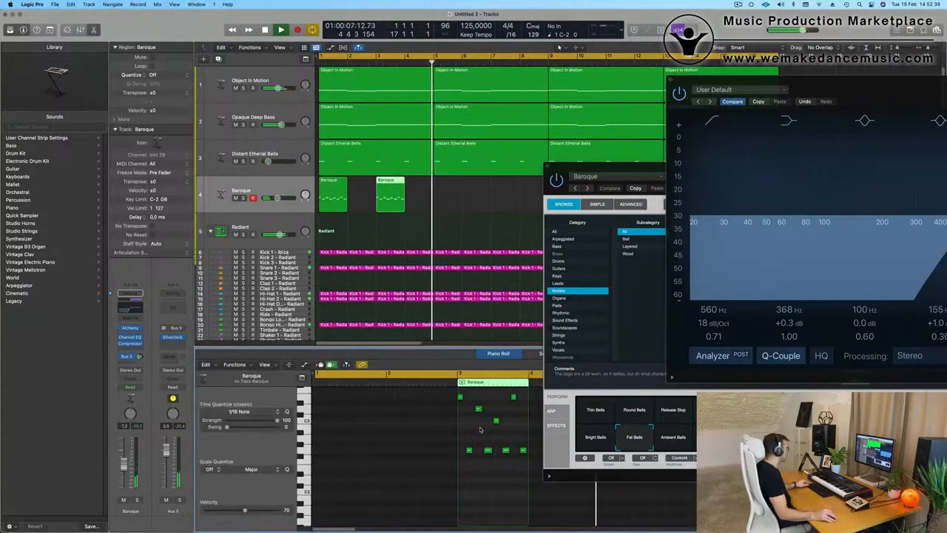
{"action": "key", "text": "Return"}
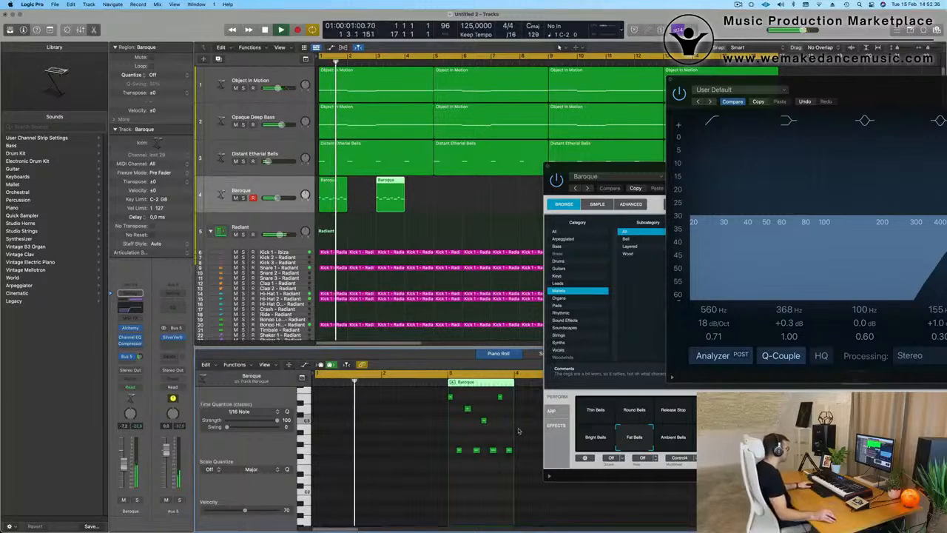
{"action": "key", "text": "Return"}
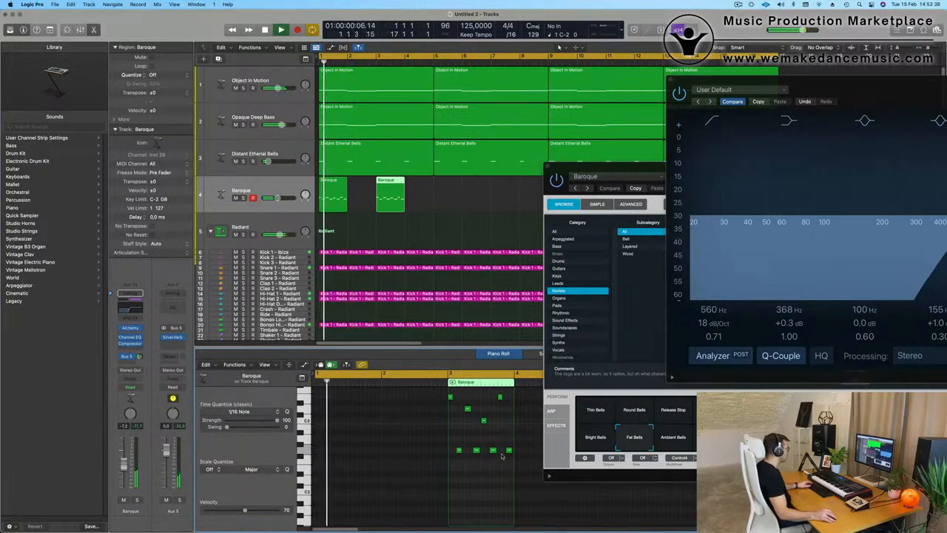
Try transposing the four low notes of the bar 3 Baroque region up and down in semitones during playback
{"action": "left_click_drag", "start_coordinate": [455, 443], "coordinate": [541, 463]}
{"action": "key", "text": "Return"}
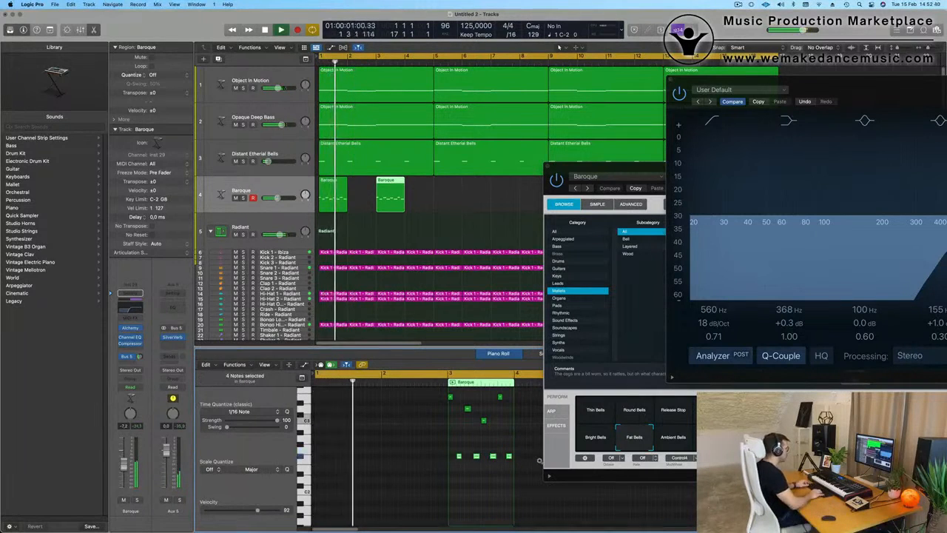
{"action": "key", "text": "alt+Up"}
{"action": "key", "text": "alt+Up"}
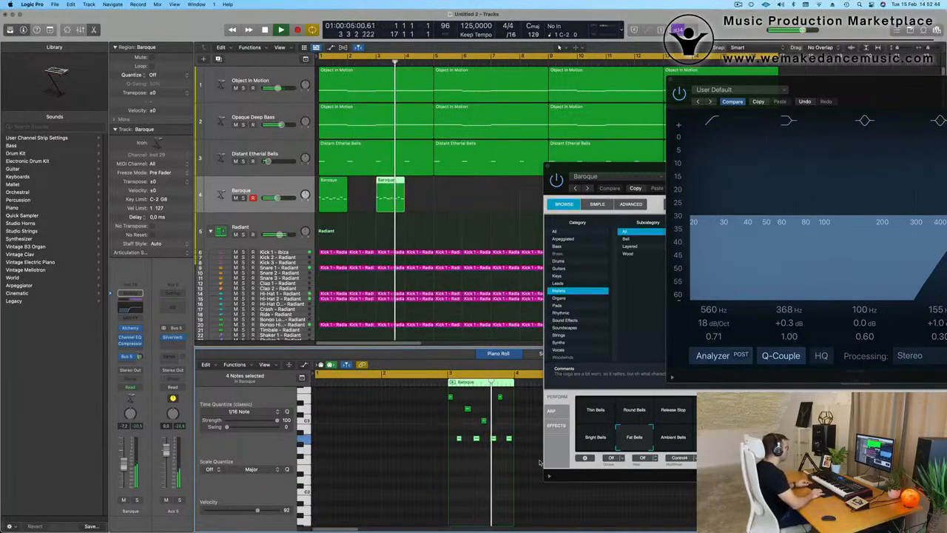
{"action": "key", "text": "alt+Down"}
{"action": "key", "text": "alt+Down"}
{"action": "key", "text": "alt+Down"}
{"action": "key", "text": "alt+Down"}
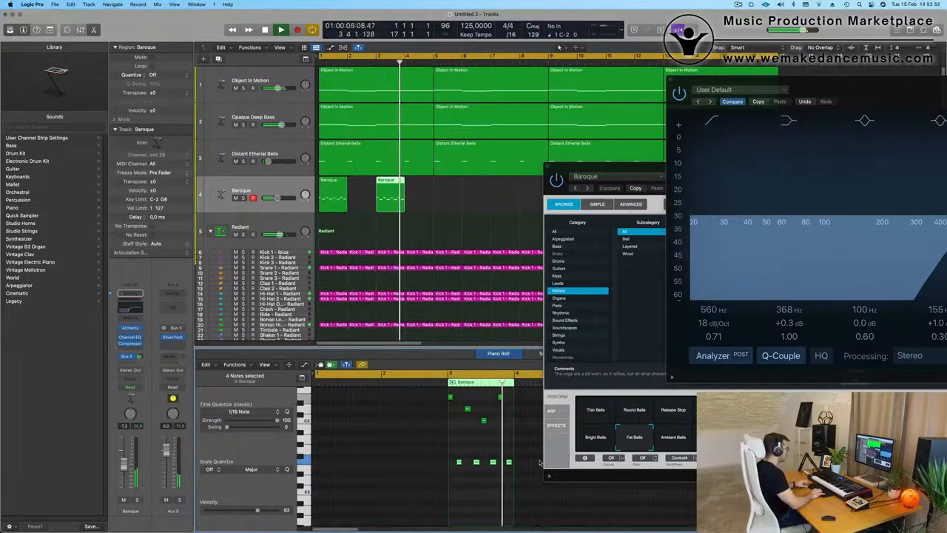
{"action": "key", "text": "alt+Up"}
{"action": "key", "text": "alt+Up"}
{"action": "key", "text": "alt+Up"}
{"action": "key", "text": "alt+Up"}
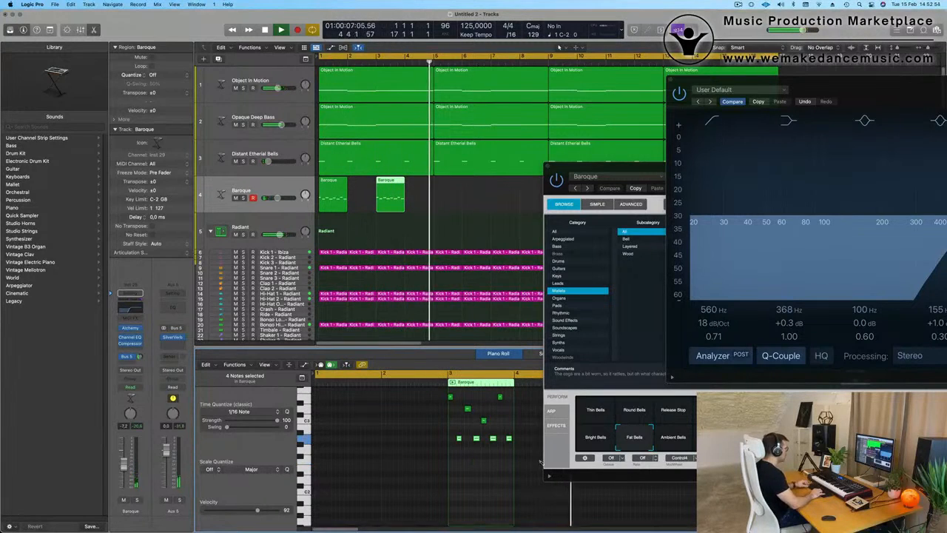
{"action": "key", "text": "alt+Down"}
{"action": "key", "text": "alt+Down"}
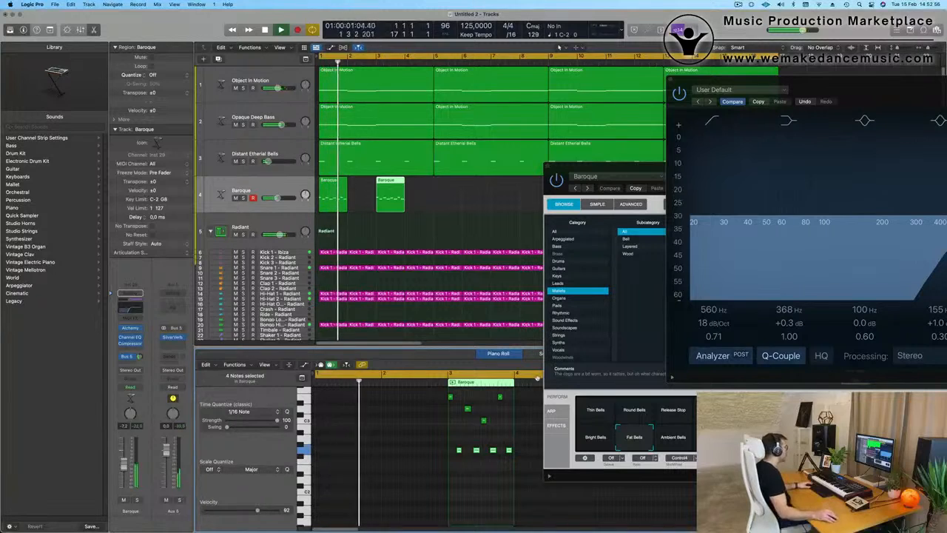
In the bar 3 Baroque region, raise the C3 note to D3, lower the note at 3 2 1 1 to B2, and play it back
{"action": "key", "text": "space"}
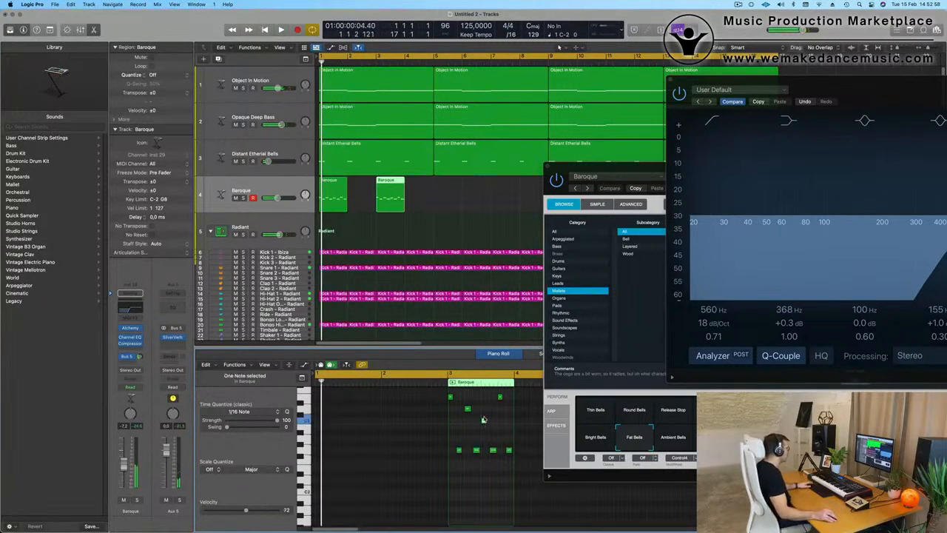
{"action": "left_click", "coordinate": [483, 416]}
{"action": "left_click_drag", "start_coordinate": [484, 415], "coordinate": [467, 429]}
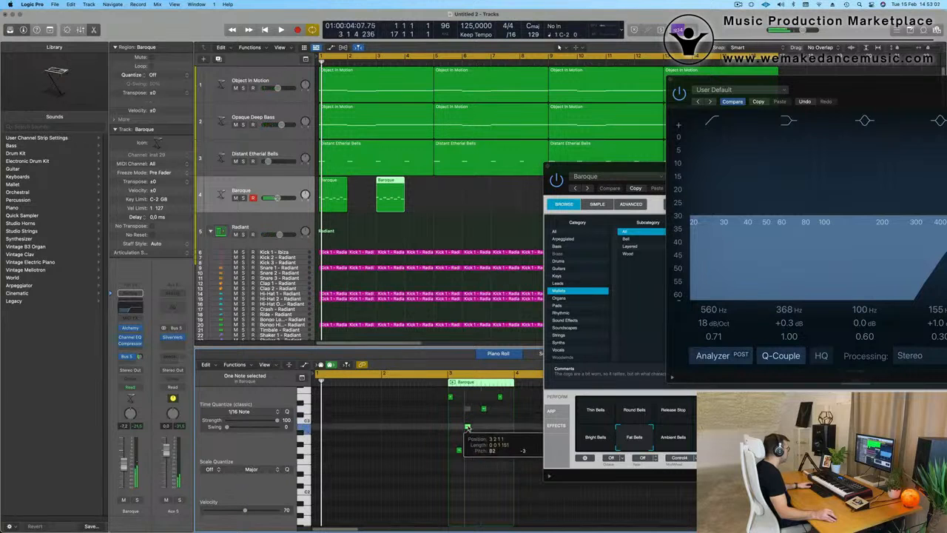
{"action": "key", "text": "space"}
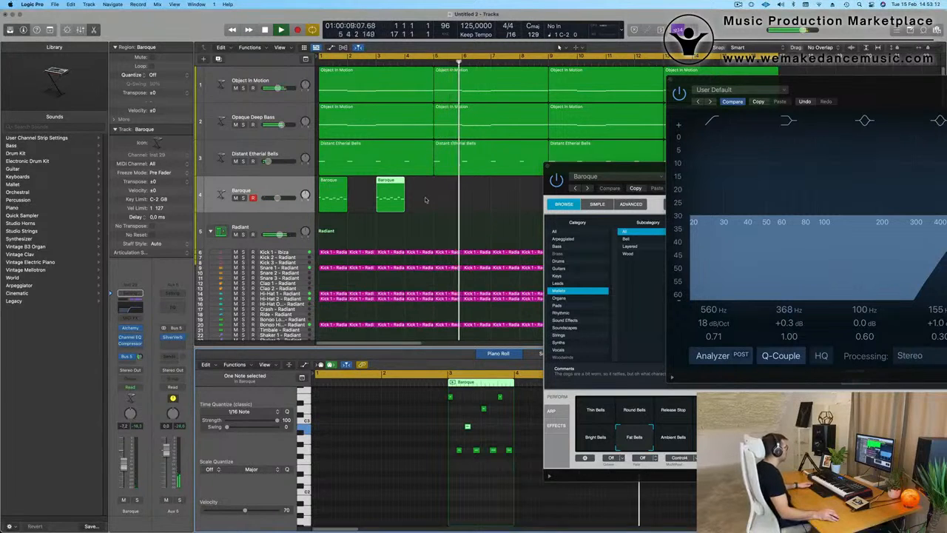
Copy the Baroque regions at bars 1 and 3 to bar 5, and copy the resulting four regions to bar 9
{"action": "left_click", "coordinate": [287, 205]}
{"action": "left_click_drag", "start_coordinate": [590, 171], "coordinate": [345, 228]}
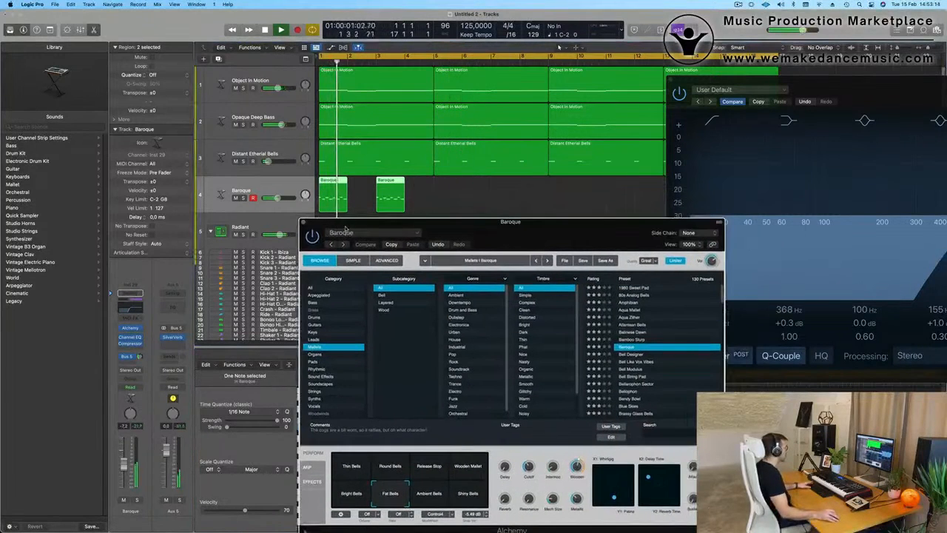
{"action": "left_click_drag", "start_coordinate": [462, 223], "coordinate": [458, 258]}
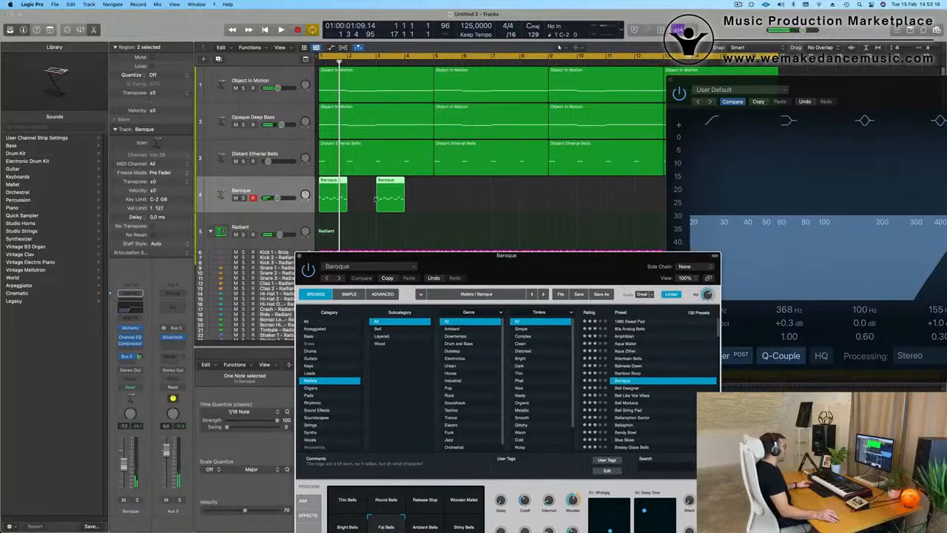
{"action": "left_click_drag", "start_coordinate": [333, 195], "coordinate": [447, 193]}
{"action": "left_click_drag", "start_coordinate": [832, 81], "coordinate": [774, 288]}
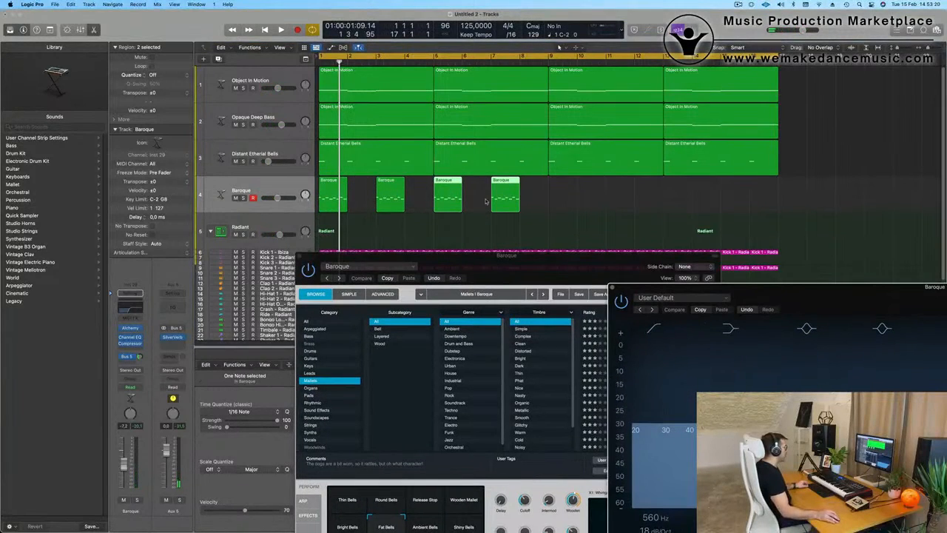
{"action": "left_click", "coordinate": [241, 194]}
{"action": "left_click_drag", "start_coordinate": [330, 194], "coordinate": [558, 195]}
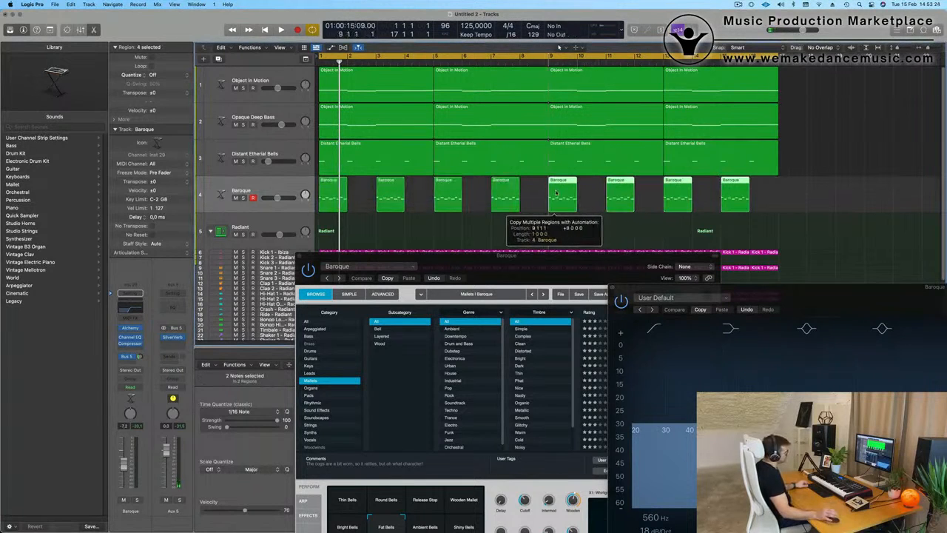
Audition Alchemy's Ambient Bells, Wooden Mallet, Release Stop, Round Bells and Thin Bells variations during playback and return to Fat Bells
{"action": "key", "text": "space"}
{"action": "key", "text": "space"}
{"action": "left_click_drag", "start_coordinate": [504, 274], "coordinate": [557, 109]}
{"action": "key", "text": "space"}
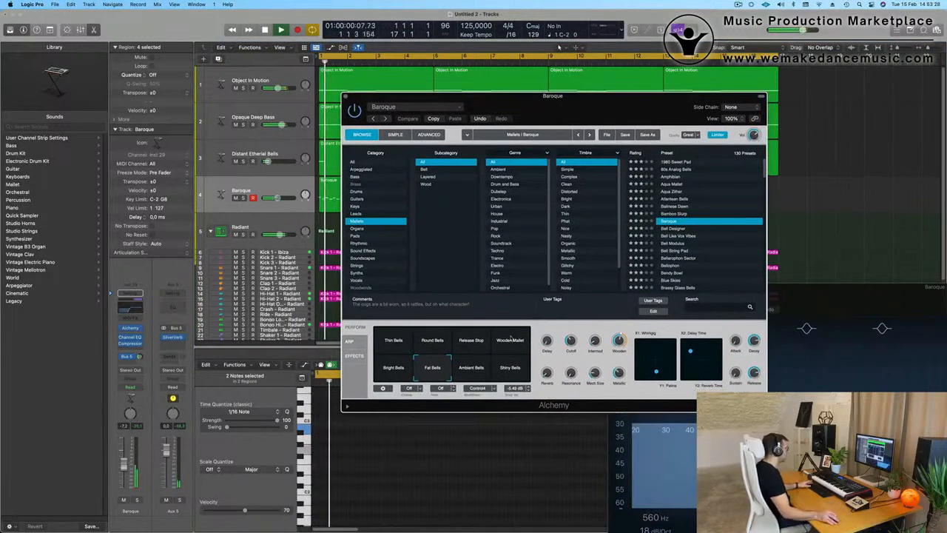
{"action": "left_click", "coordinate": [465, 376]}
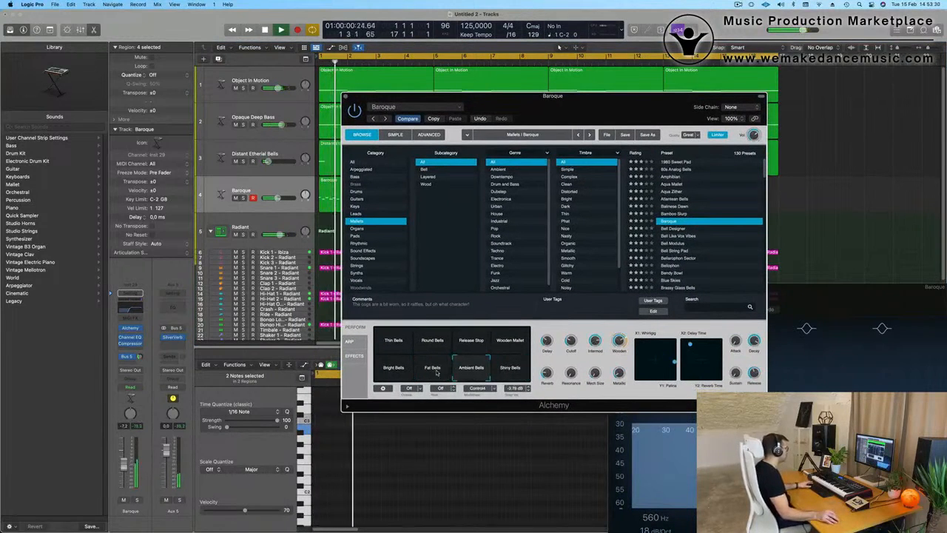
{"action": "left_click", "coordinate": [433, 370]}
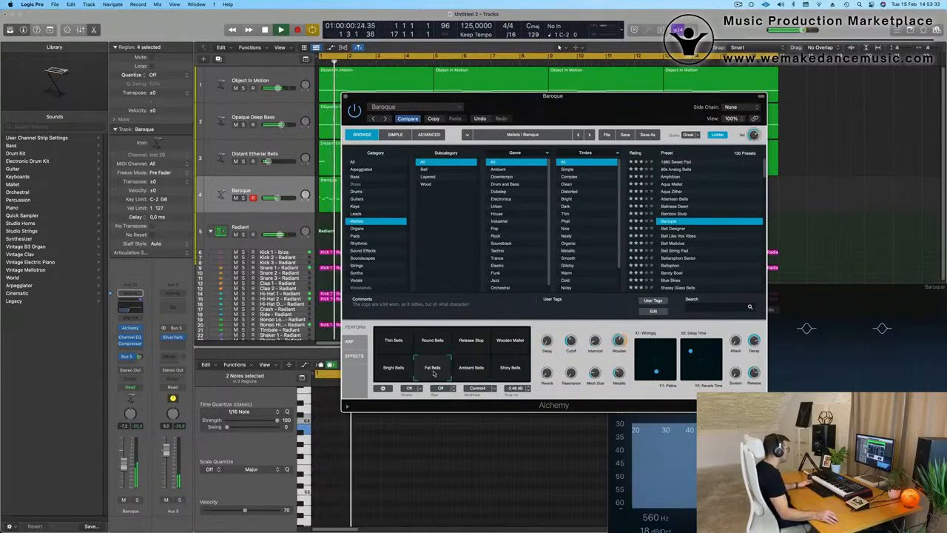
{"action": "left_click", "coordinate": [469, 368]}
{"action": "left_click", "coordinate": [513, 343]}
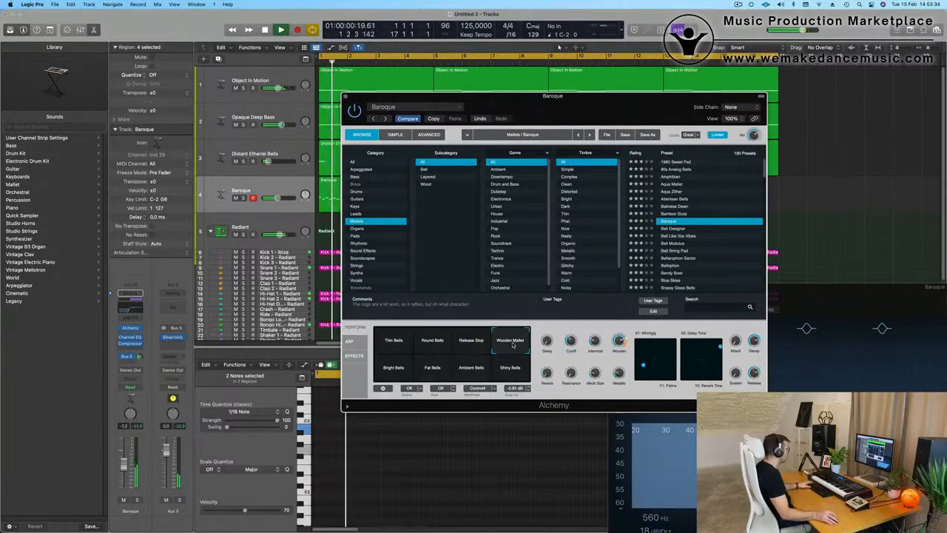
{"action": "left_click", "coordinate": [460, 341]}
{"action": "left_click", "coordinate": [429, 341]}
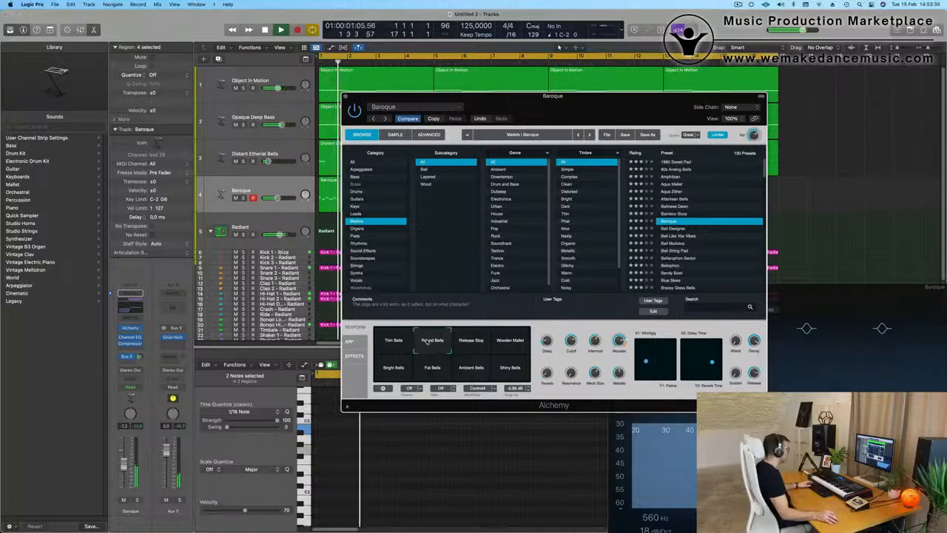
{"action": "left_click", "coordinate": [397, 342]}
{"action": "left_click", "coordinate": [431, 370]}
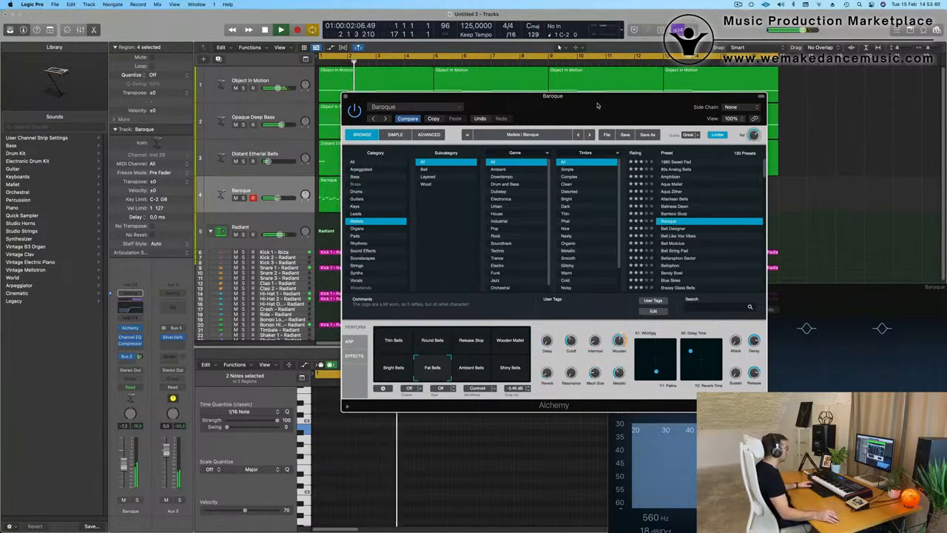
Set the Baroque track's volume to -11.0 dB and the Distant Etherial Bells track's volume to -27.5 dB
{"action": "left_click_drag", "start_coordinate": [598, 106], "coordinate": [716, 84]}
{"action": "key", "text": "space"}
{"action": "left_click", "coordinate": [258, 190]}
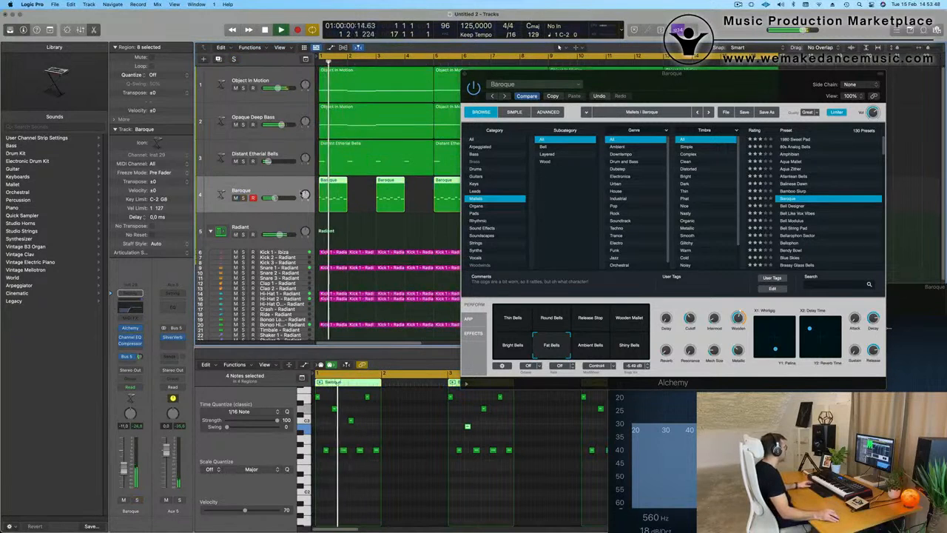
{"action": "left_click", "coordinate": [281, 151]}
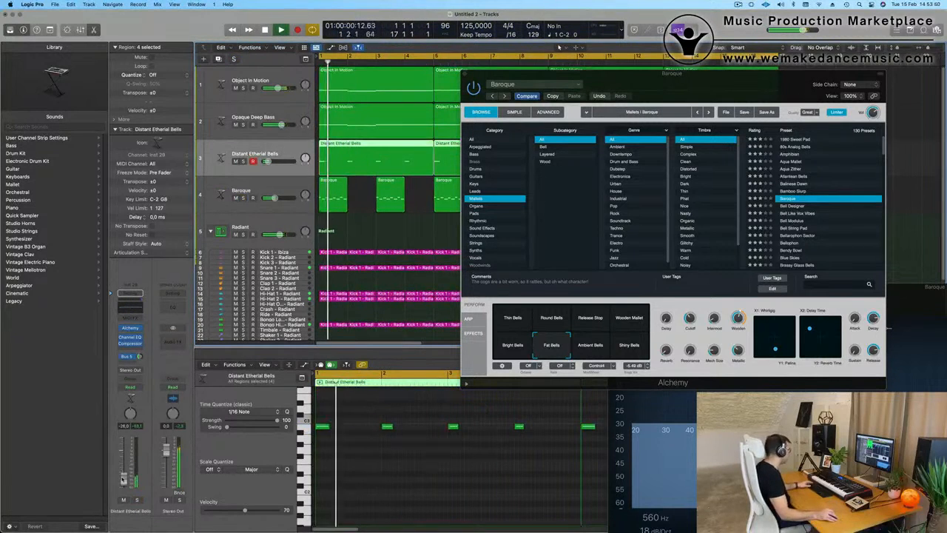
Close the Baroque track's Alchemy window to uncover the whole arrangement
{"action": "left_click_drag", "start_coordinate": [671, 76], "coordinate": [418, 124]}
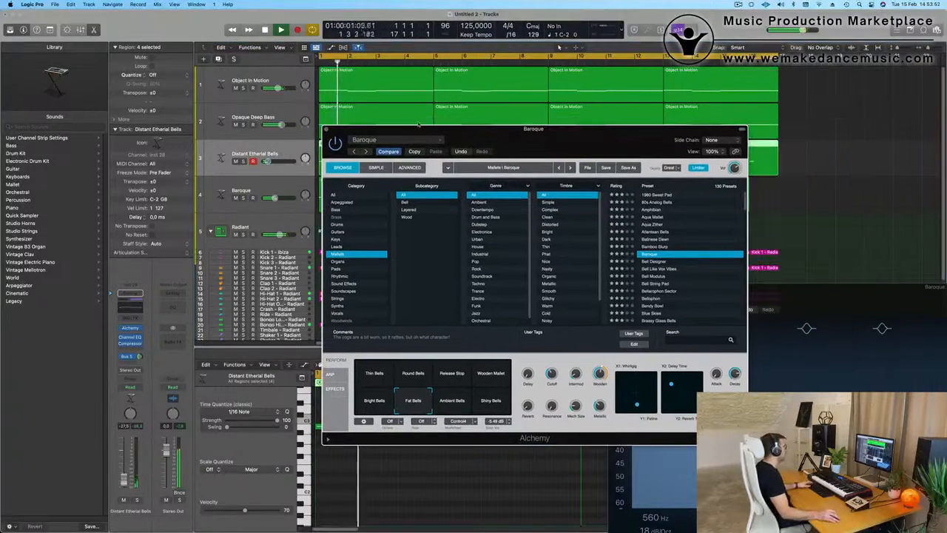
{"action": "left_click", "coordinate": [326, 129]}
{"action": "scroll", "coordinate": [398, 234], "scroll_direction": "down", "scroll_amount": 5}
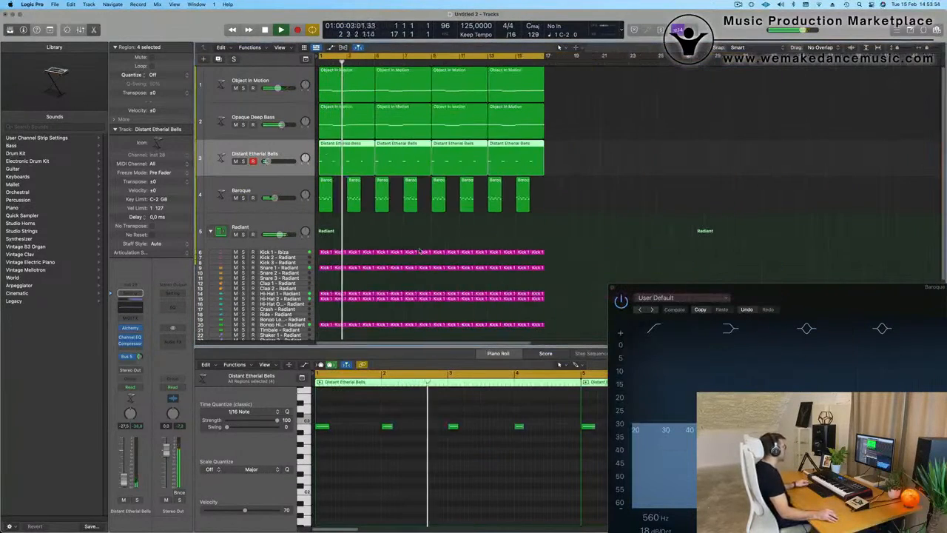
{"action": "scroll", "coordinate": [399, 234], "scroll_direction": "up", "scroll_amount": 2}
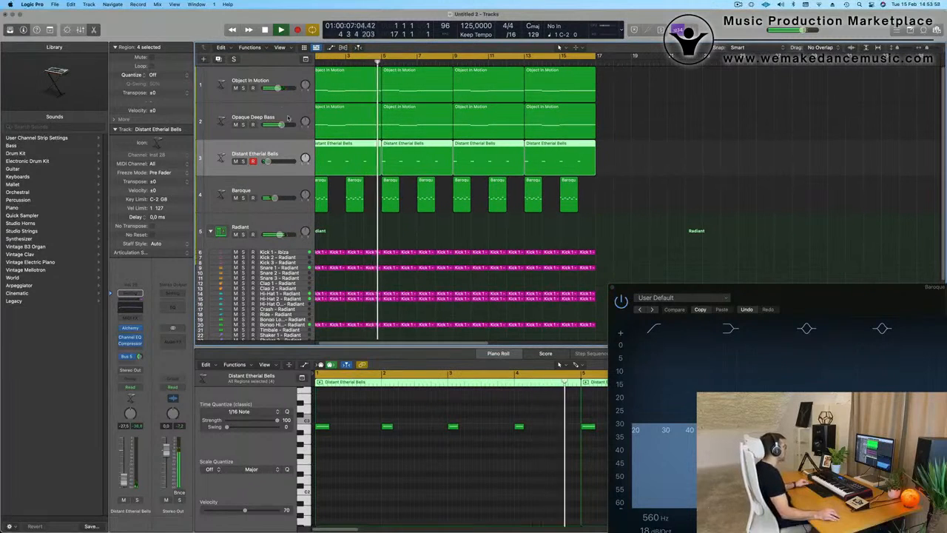
Duplicate the Opaque Deep Bass track and copy its Object In Motion region at bar 1 onto the new track
{"action": "left_click", "coordinate": [205, 120]}
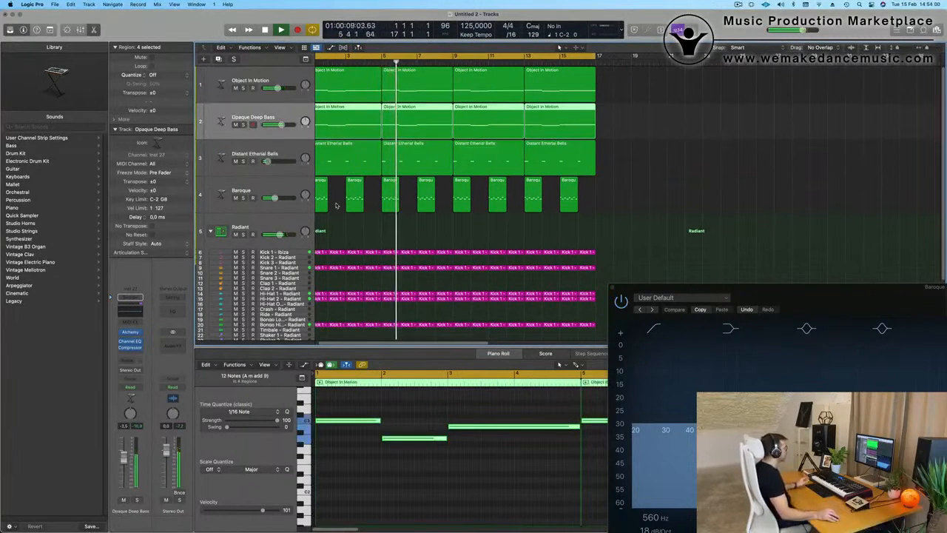
{"action": "key", "text": "space"}
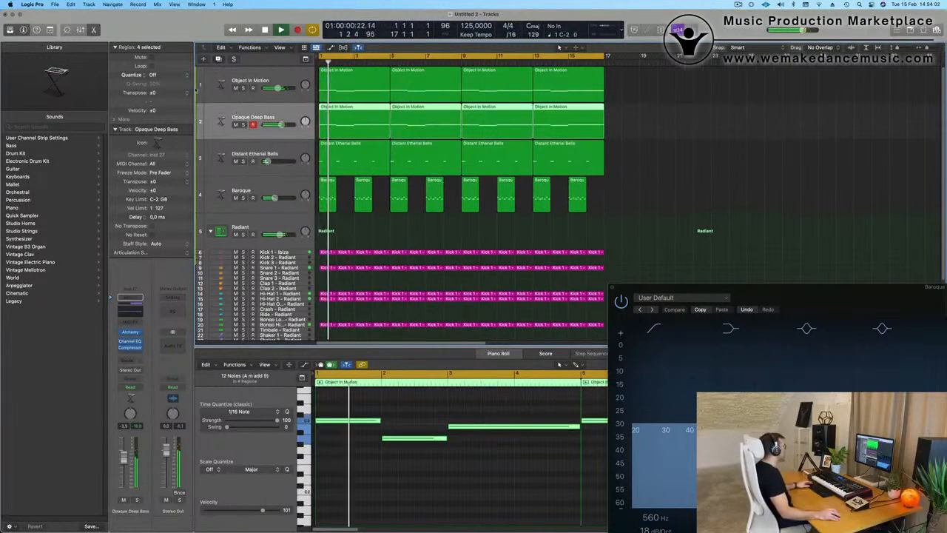
{"action": "key", "text": "super+d"}
{"action": "left_click_drag", "start_coordinate": [361, 120], "coordinate": [360, 157]}
{"action": "key", "text": "space"}
{"action": "key", "text": "space"}
In the copied bass region, shorten the long last note to about one bar and place a copy of it near bar 4
{"action": "scroll", "coordinate": [414, 402], "scroll_direction": "down", "scroll_amount": 5}
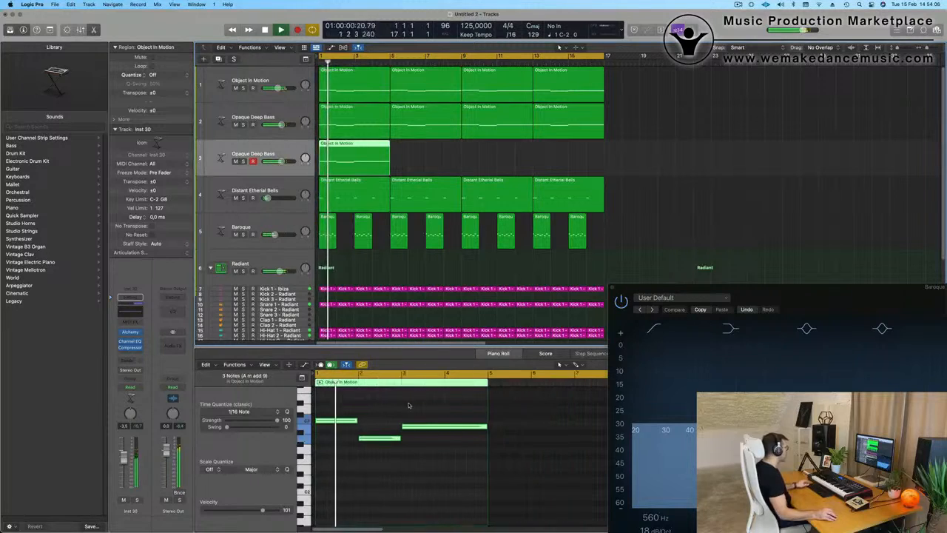
{"action": "left_click_drag", "start_coordinate": [367, 406], "coordinate": [454, 472]}
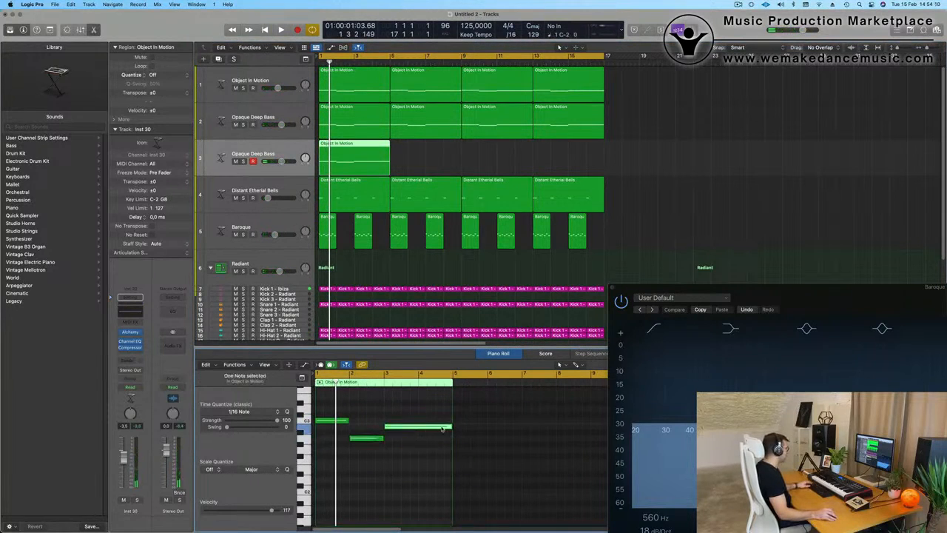
{"action": "mouse_move", "coordinate": [451, 427]}
{"action": "left_mouse_down"}
{"action": "mouse_move", "coordinate": [405, 429]}
{"action": "mouse_move", "coordinate": [435, 432]}
{"action": "left_mouse_up"}
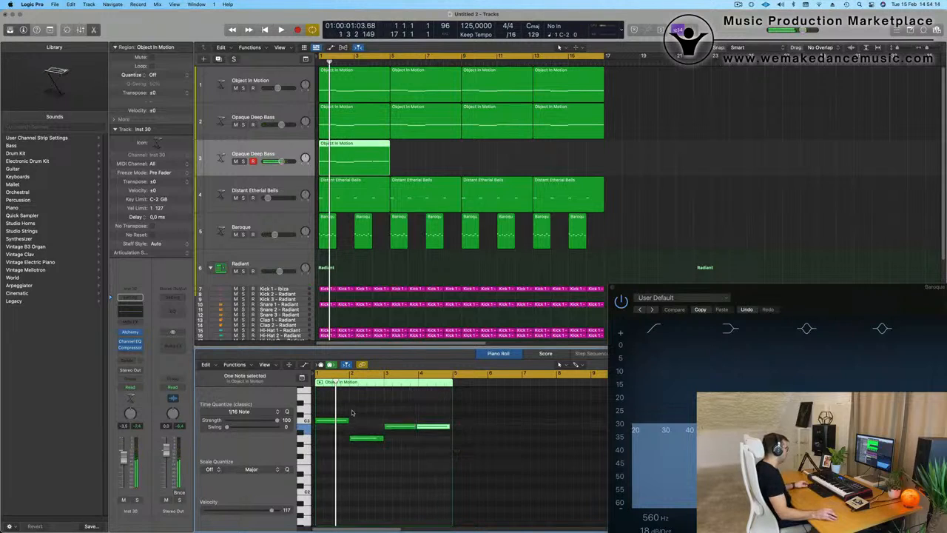
Shorten all four notes of the copied bass region together, the last to a length of 0 1 1 0, and play the song
{"action": "left_click_drag", "start_coordinate": [345, 415], "coordinate": [479, 467]}
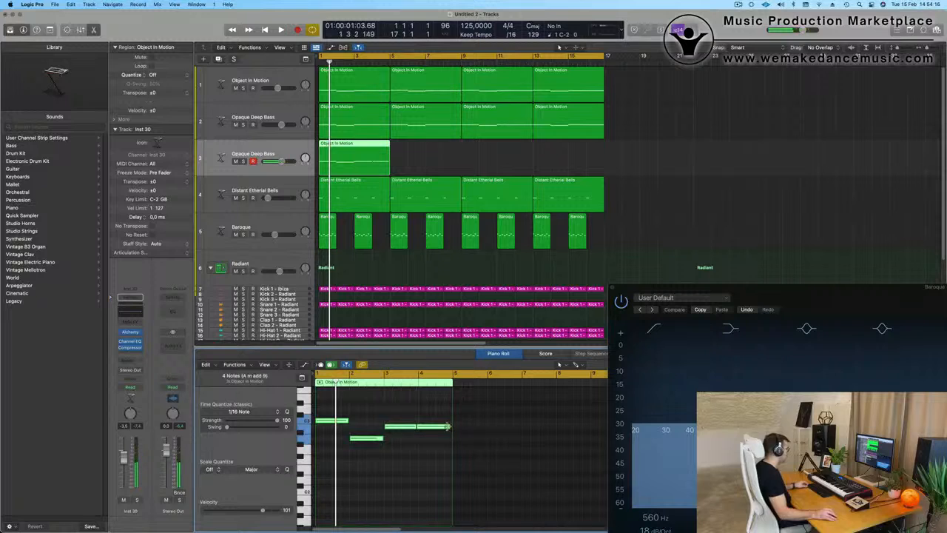
{"action": "left_click_drag", "start_coordinate": [447, 427], "coordinate": [427, 434]}
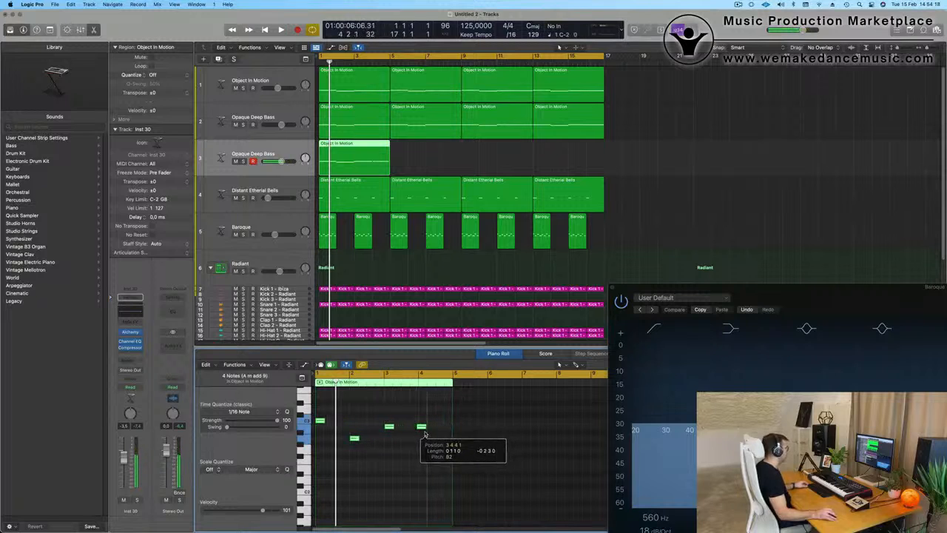
{"action": "key", "text": "space"}
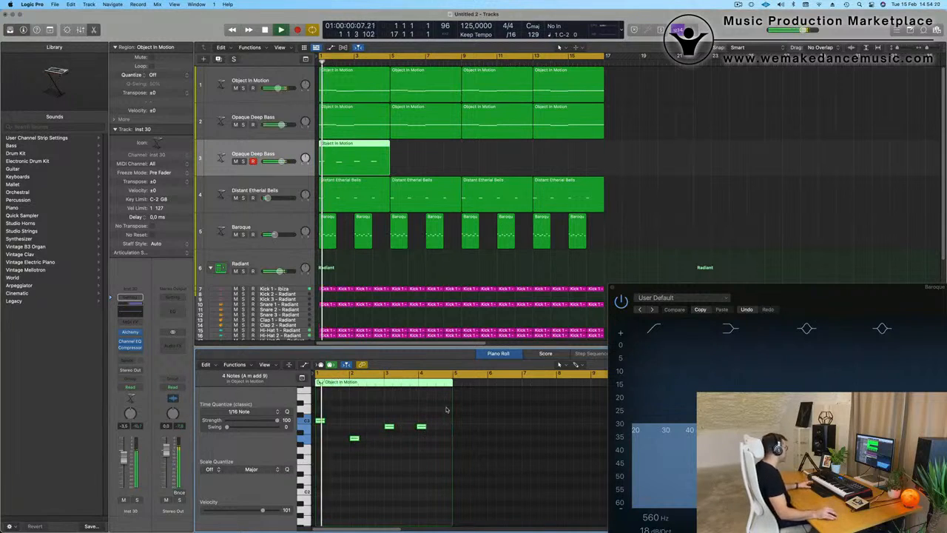
{"action": "key", "text": "space"}
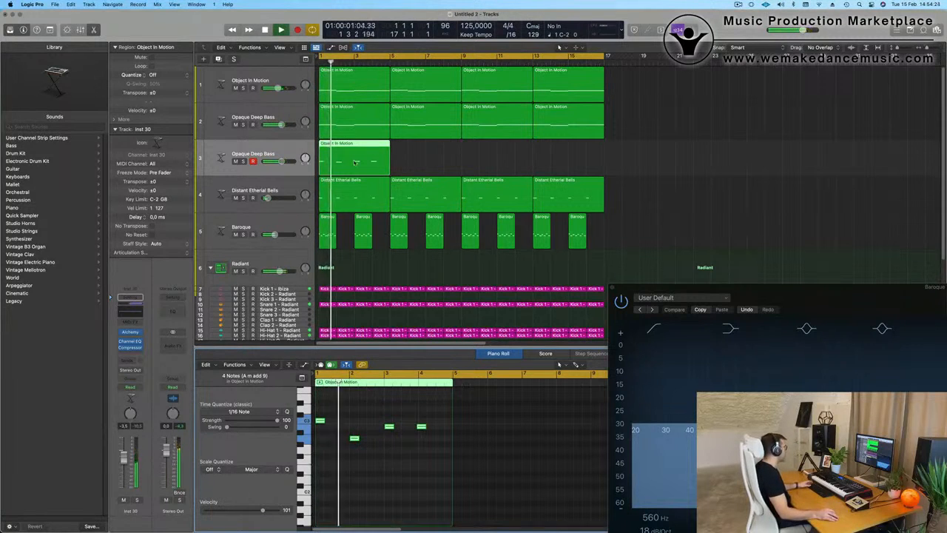
Repeat the short-note Object In Motion region on the duplicated bass track three times, filling the 16 bars
{"action": "key", "text": "super+r"}
{"action": "key", "text": "super+r"}
{"action": "key", "text": "super+r"}
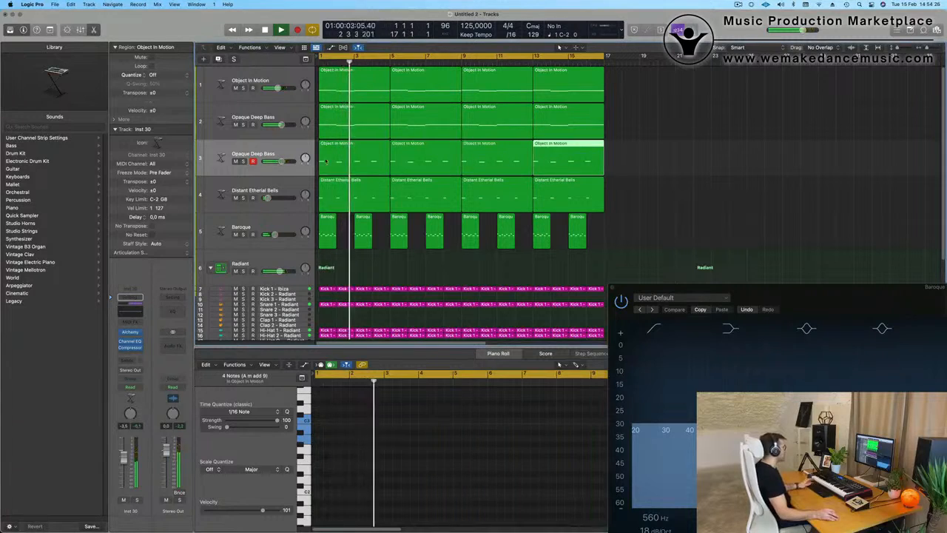
Load the Vintage Synth brass preset Prophetic Brass into Alchemy on the duplicated bass track and move its window aside
{"action": "left_click", "coordinate": [287, 153]}
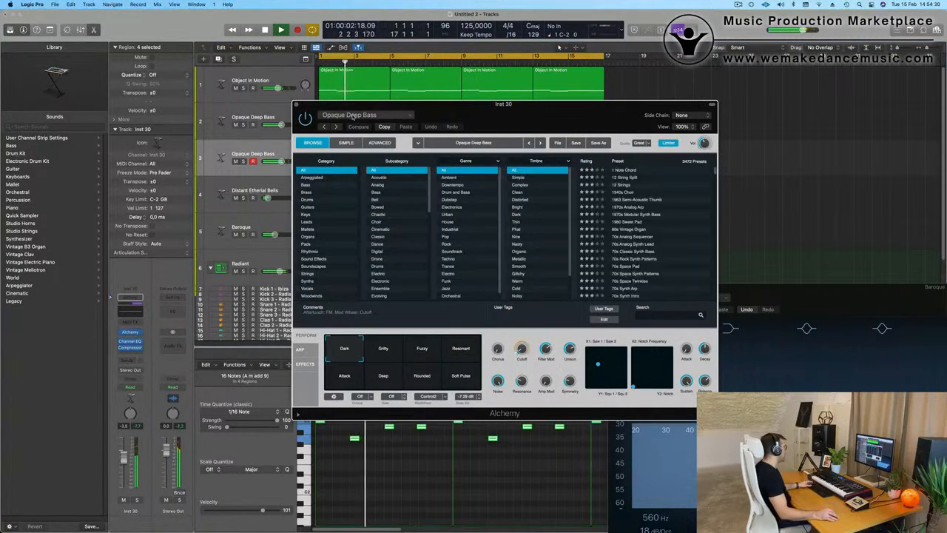
{"action": "left_click", "coordinate": [352, 116]}
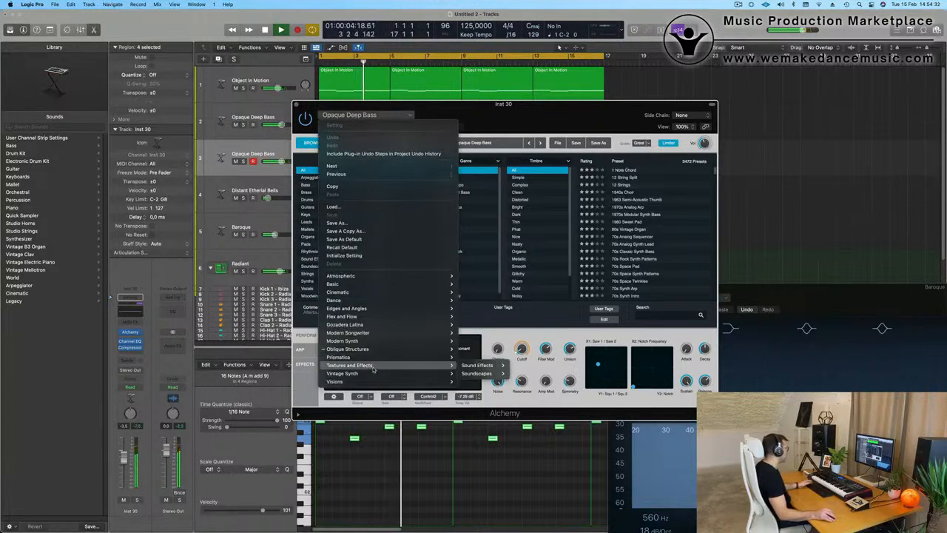
{"action": "mouse_move", "coordinate": [377, 374]}
{"action": "mouse_move", "coordinate": [488, 389]}
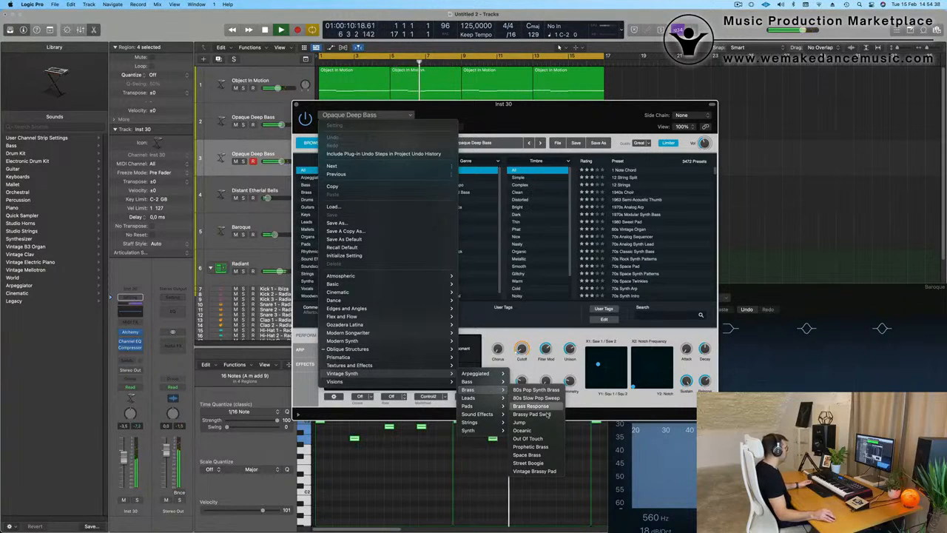
{"action": "left_click", "coordinate": [534, 447]}
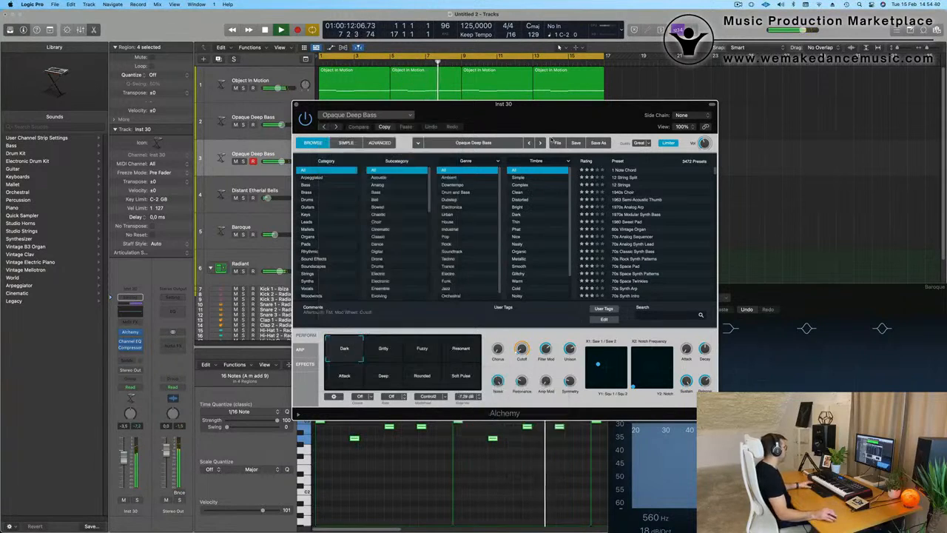
{"action": "left_click_drag", "start_coordinate": [511, 111], "coordinate": [696, 96]}
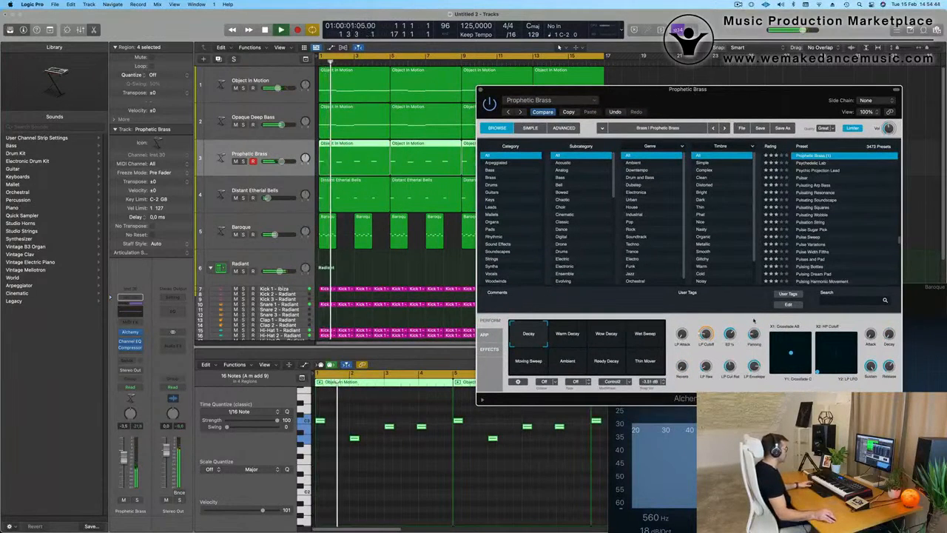
Audition the Warm Decay variation, settle on Wow Decay, and raise the Prophetic Brass track's volume to about -1.9 dB
{"action": "left_click", "coordinate": [572, 339]}
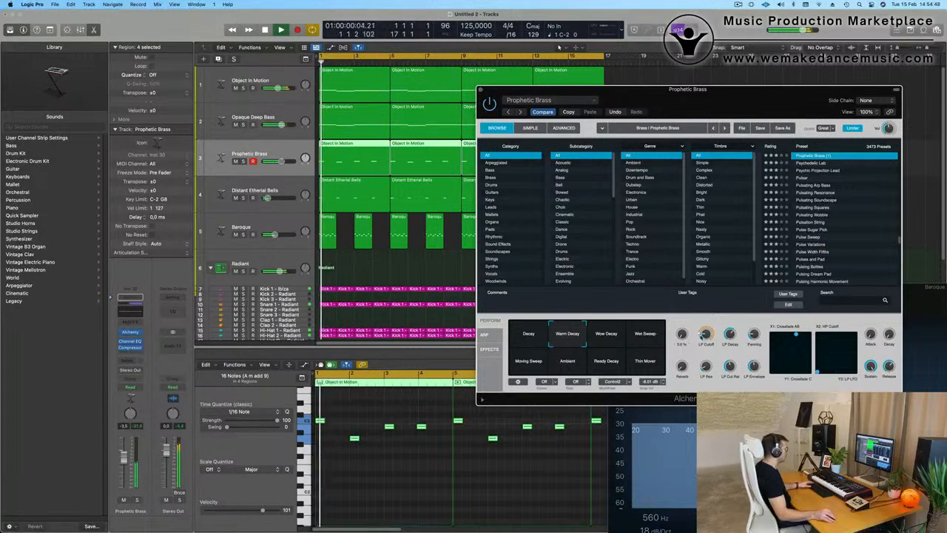
{"action": "left_click", "coordinate": [609, 336]}
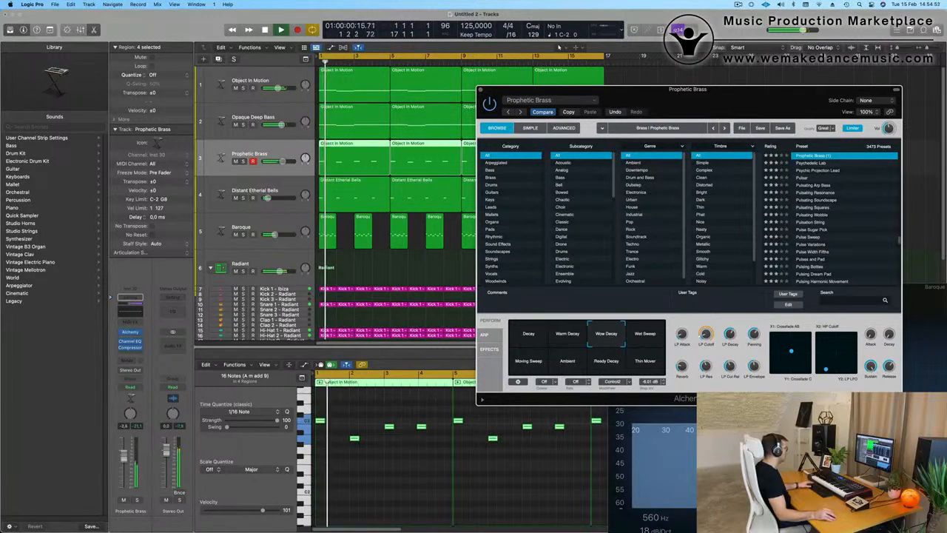
{"action": "left_click_drag", "start_coordinate": [124, 456], "coordinate": [124, 456]}
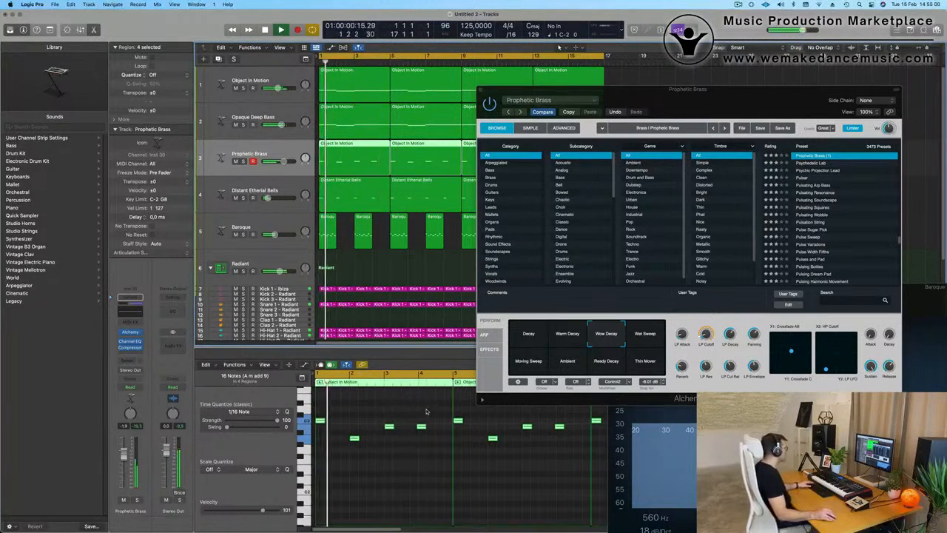
Shift the last note of the first Prophetic Brass region slightly later and replace the three following regions with repeats of it
{"action": "left_click", "coordinate": [421, 427]}
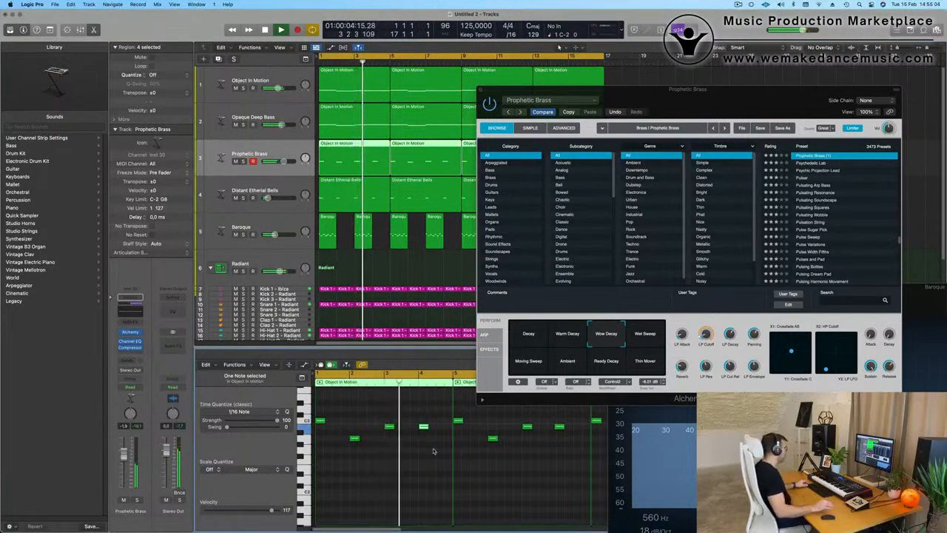
{"action": "left_click_drag", "start_coordinate": [667, 101], "coordinate": [537, 274]}
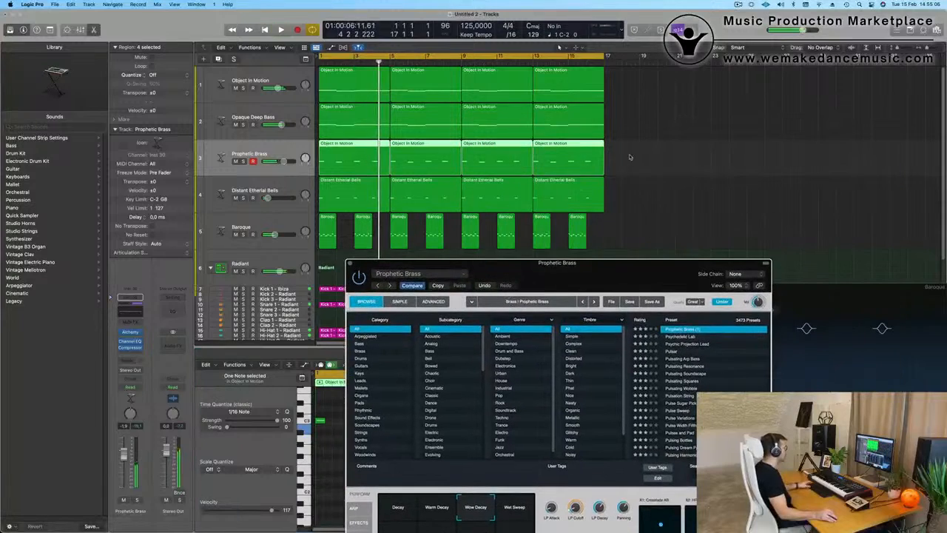
{"action": "key", "text": "space"}
{"action": "left_click_drag", "start_coordinate": [630, 157], "coordinate": [341, 166]}
{"action": "key", "text": "Delete"}
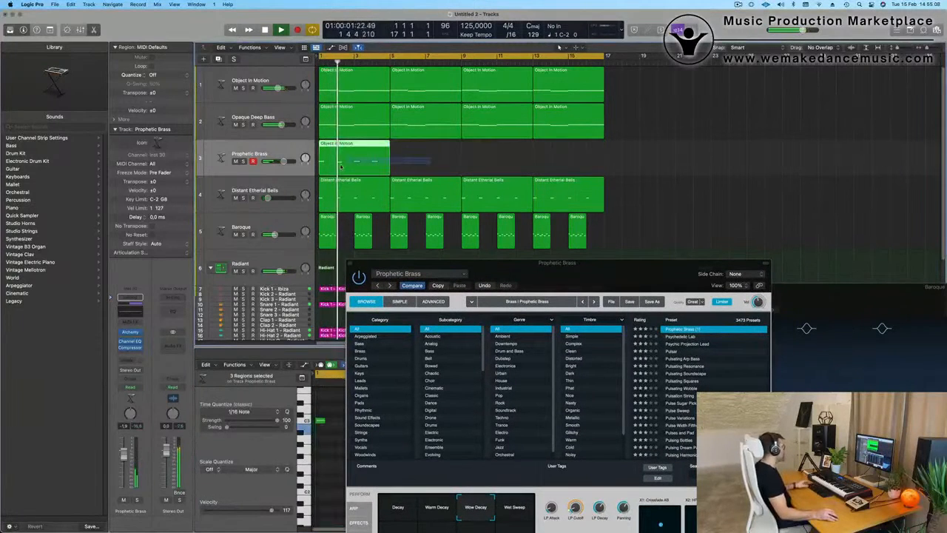
{"action": "key", "text": "super+r"}
{"action": "key", "text": "super+r"}
{"action": "key", "text": "super+r"}
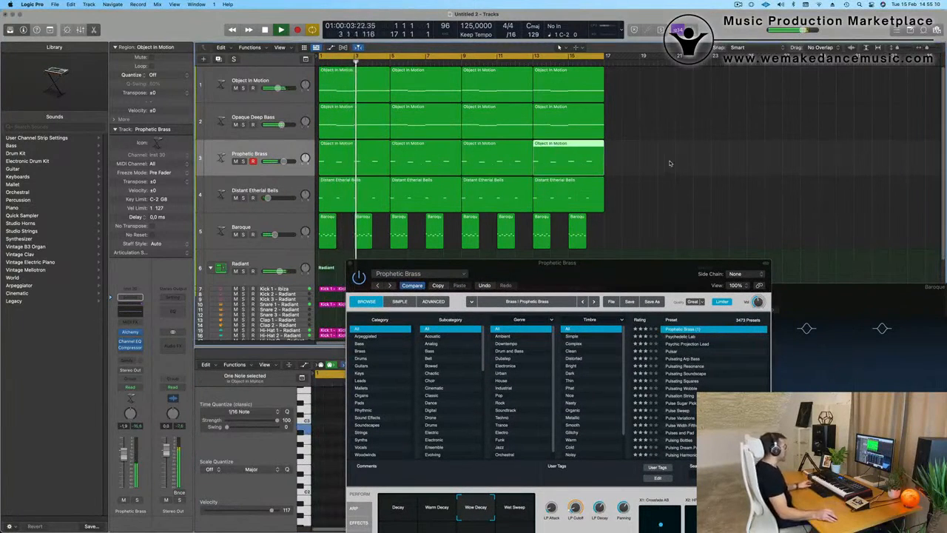
{"action": "left_click", "coordinate": [669, 163]}
Adjust the LP Attack, LP Cutoff and Reverb of the Prophetic Brass sound during playback, and close its Alchemy window
{"action": "left_click_drag", "start_coordinate": [615, 263], "coordinate": [704, 107]}
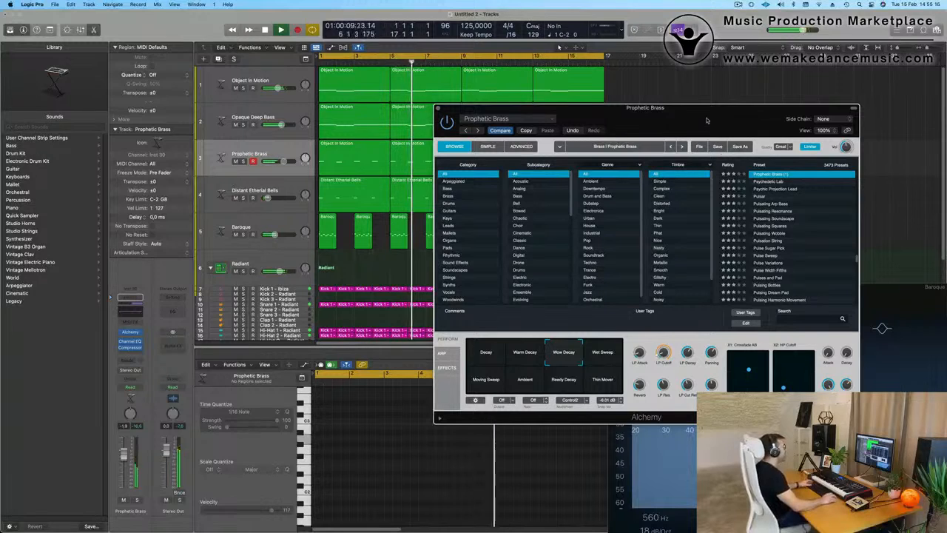
{"action": "left_click_drag", "start_coordinate": [708, 119], "coordinate": [694, 96]}
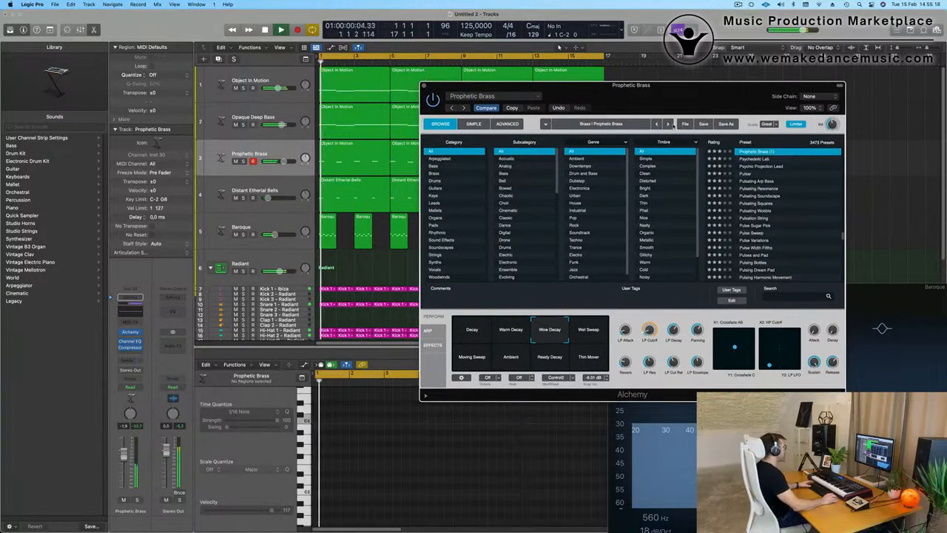
{"action": "left_click", "coordinate": [590, 331]}
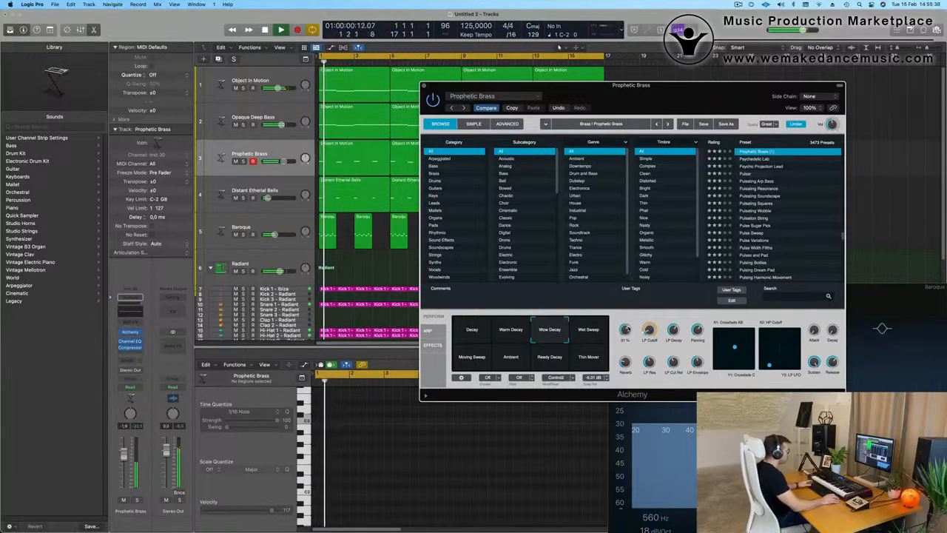
{"action": "key", "text": "space"}
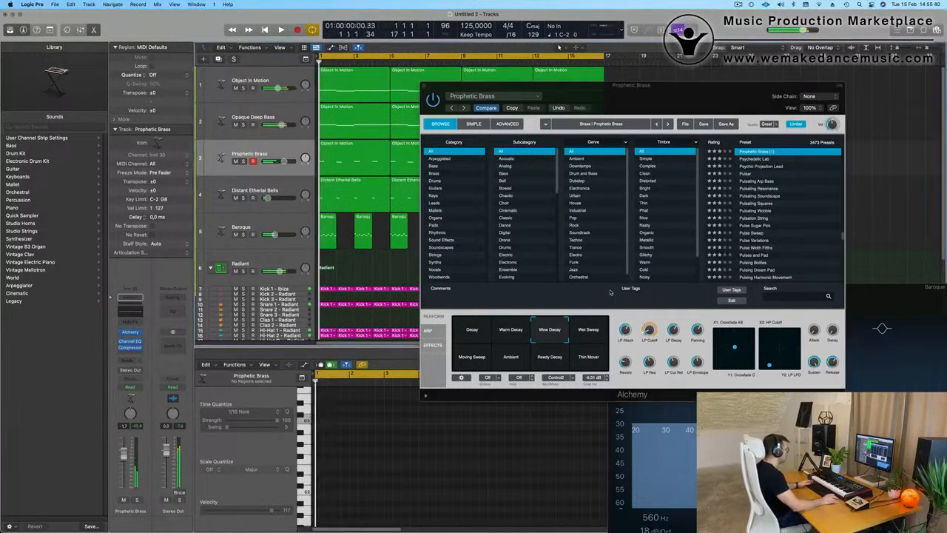
{"action": "left_click_drag", "start_coordinate": [650, 331], "coordinate": [650, 330]}
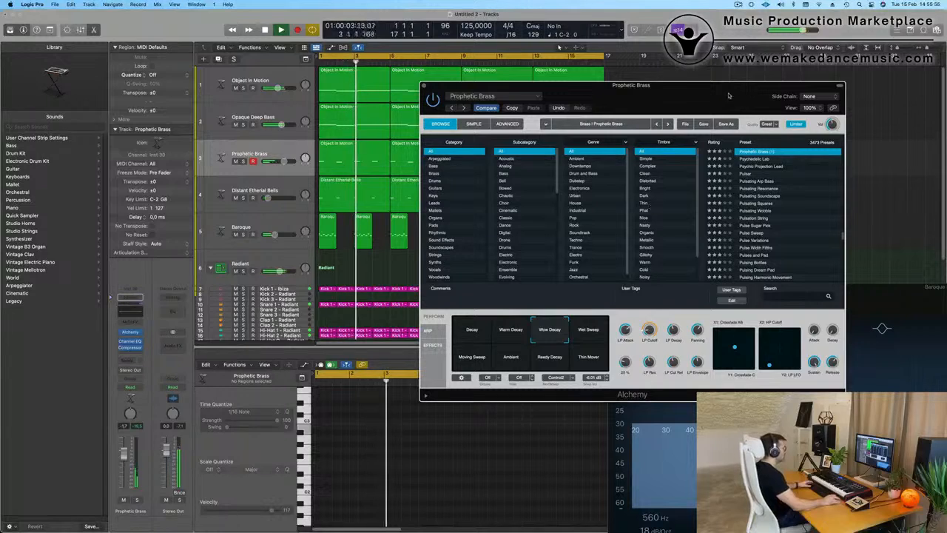
{"action": "left_click_drag", "start_coordinate": [729, 95], "coordinate": [741, 124]}
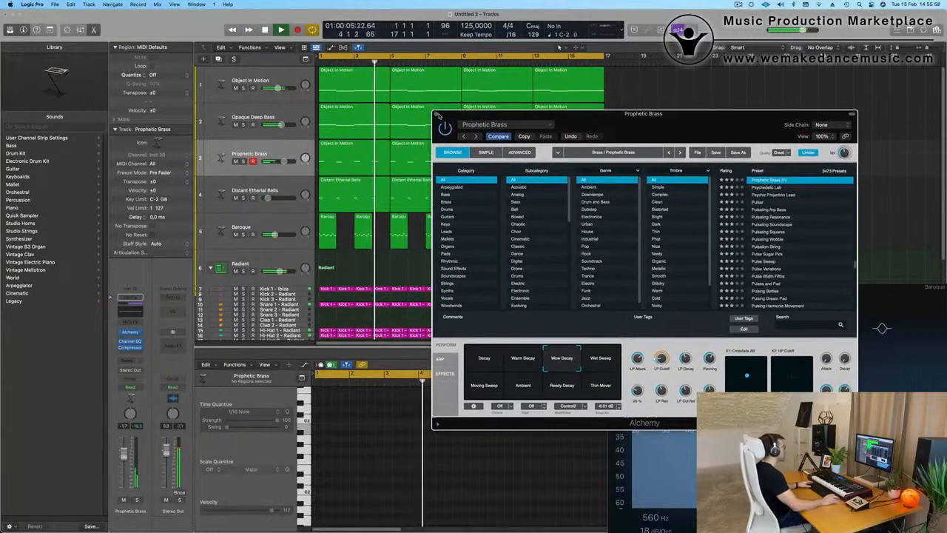
{"action": "left_click", "coordinate": [436, 114]}
{"action": "key", "text": "Return"}
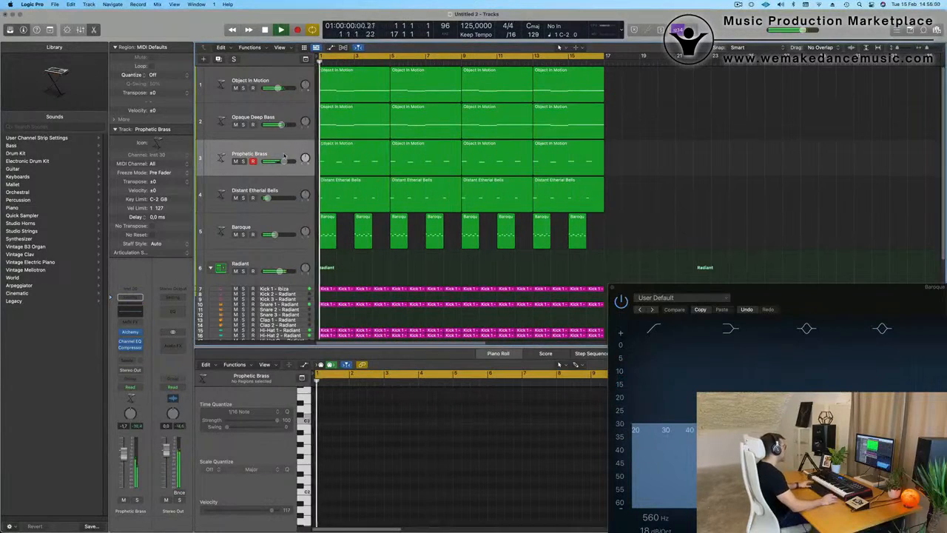
Enable the low cut in the Prophetic Brass track's Channel EQ at about 122 Hz with a 24 dB/Oct slope, and close the EQ
{"action": "left_click", "coordinate": [285, 158]}
{"action": "left_click", "coordinate": [133, 313]}
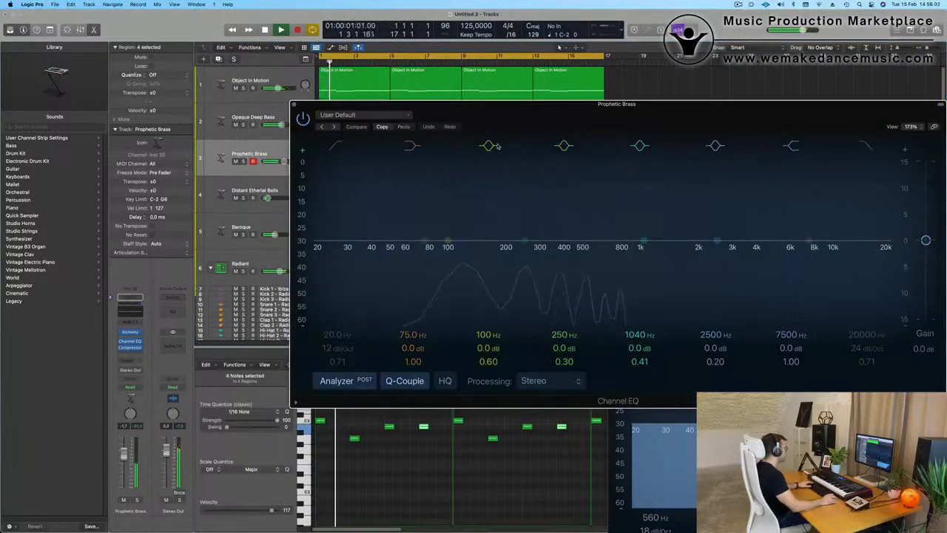
{"action": "left_click", "coordinate": [339, 147]}
{"action": "left_click_drag", "start_coordinate": [341, 212], "coordinate": [458, 212]}
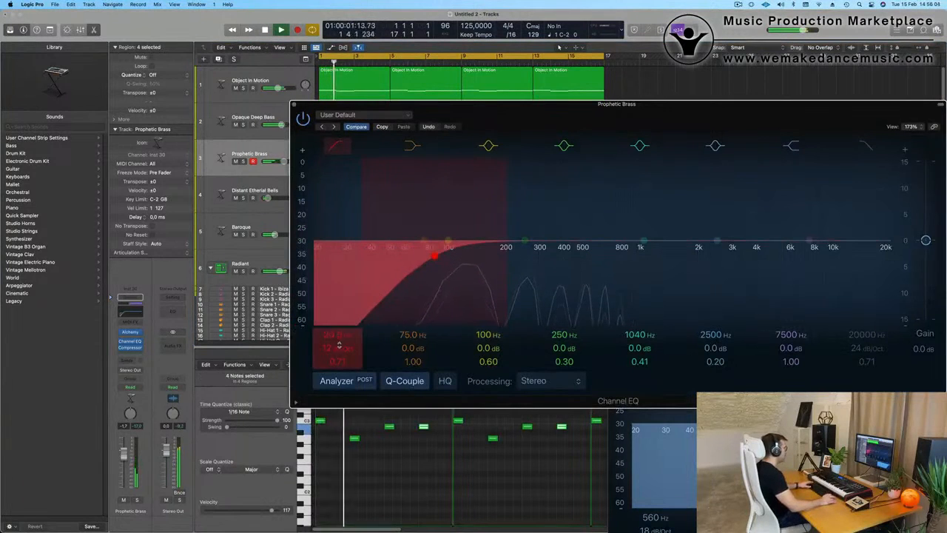
{"action": "left_click_drag", "start_coordinate": [336, 353], "coordinate": [336, 337]}
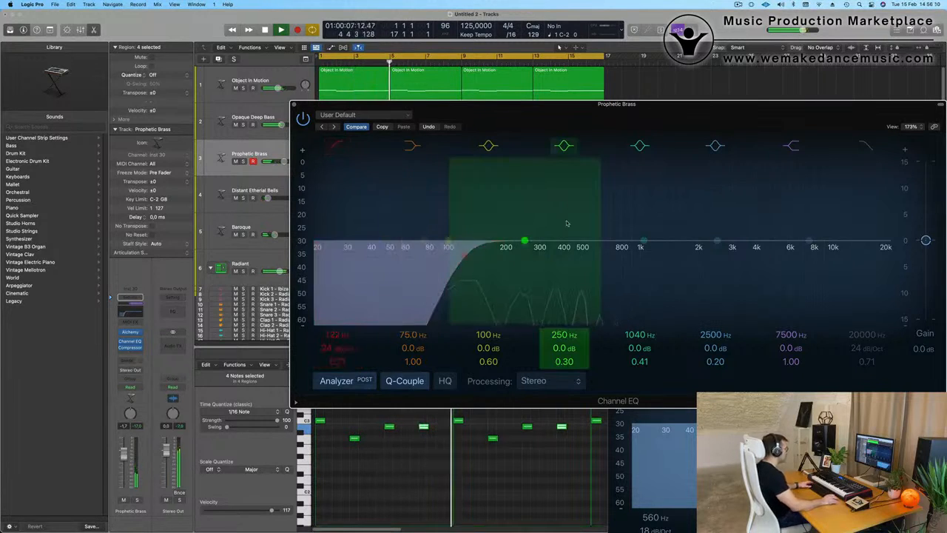
{"action": "left_click", "coordinate": [295, 106]}
Lower the Prophetic Brass track's volume to about -4.5 dB during playback and close the leftover Baroque EQ window
{"action": "key", "text": "Return"}
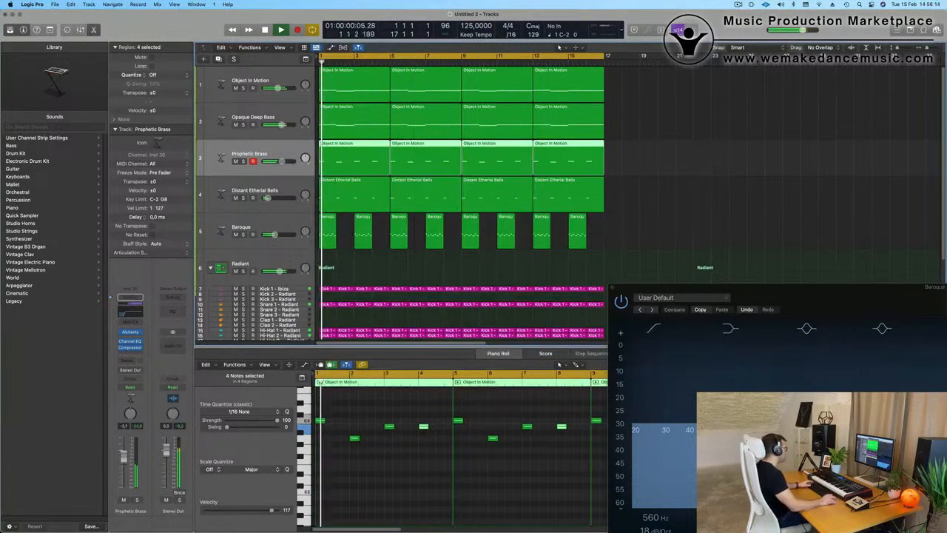
{"action": "key", "text": "space"}
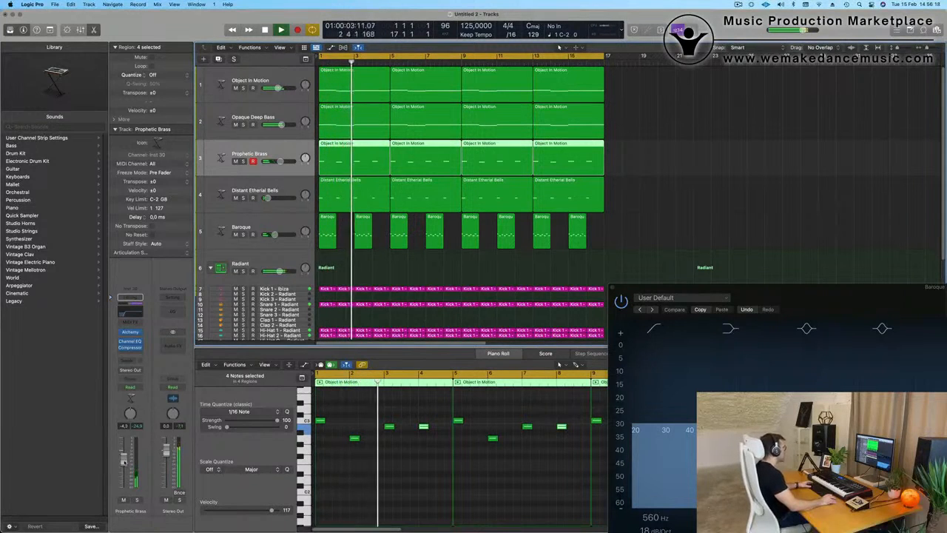
{"action": "left_click", "coordinate": [613, 289]}
{"action": "scroll", "coordinate": [509, 274], "scroll_direction": "up", "scroll_amount": 1}
{"action": "scroll", "coordinate": [509, 274], "scroll_direction": "down", "scroll_amount": 3}
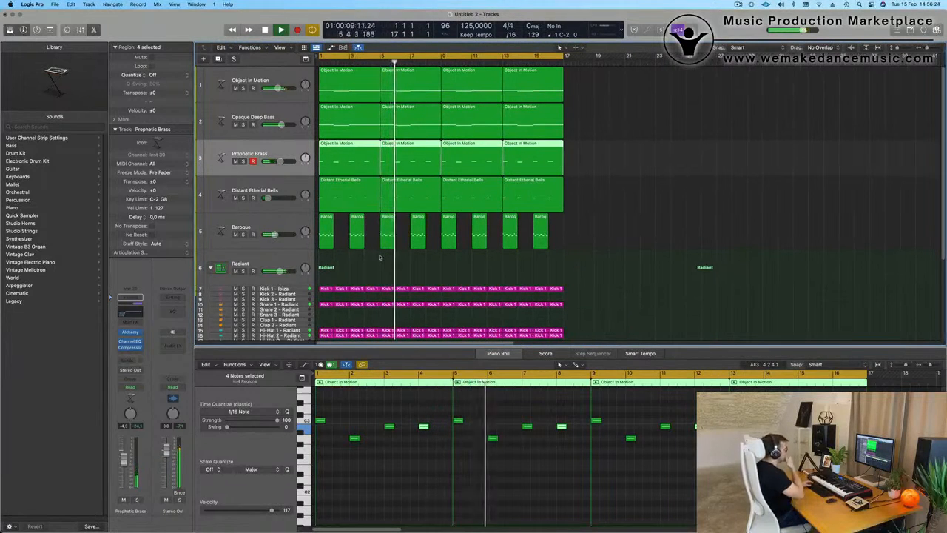
{"action": "scroll", "coordinate": [328, 119], "scroll_direction": "down", "scroll_amount": 2}
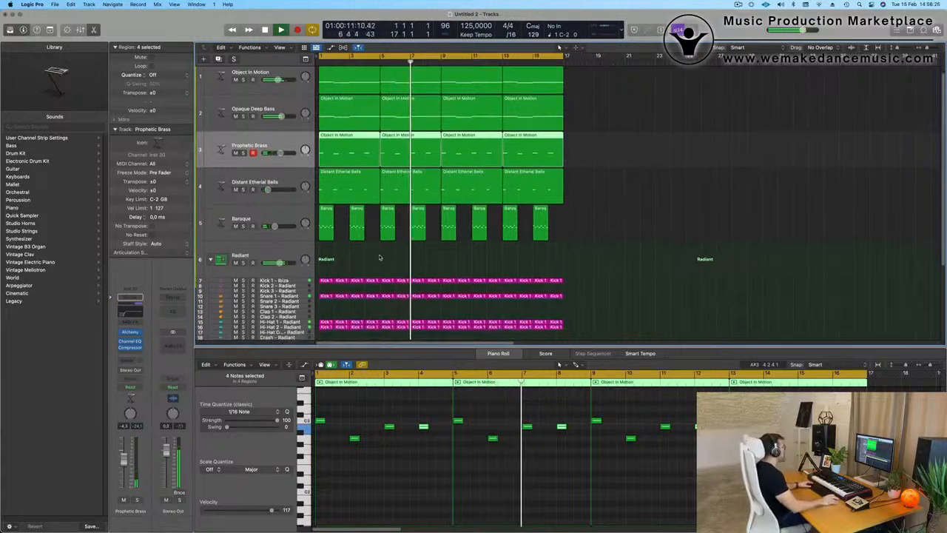
{"action": "scroll", "coordinate": [318, 111], "scroll_direction": "up", "scroll_amount": 2}
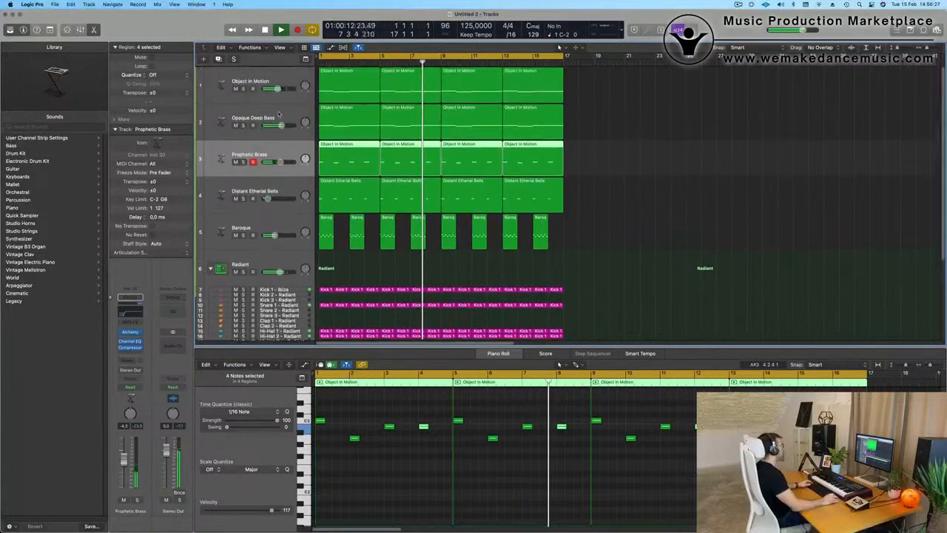
Listen to the Object In Motion track in solo, and return to playing the full mix from the start
{"action": "left_click", "coordinate": [288, 77]}
{"action": "key", "text": "s"}
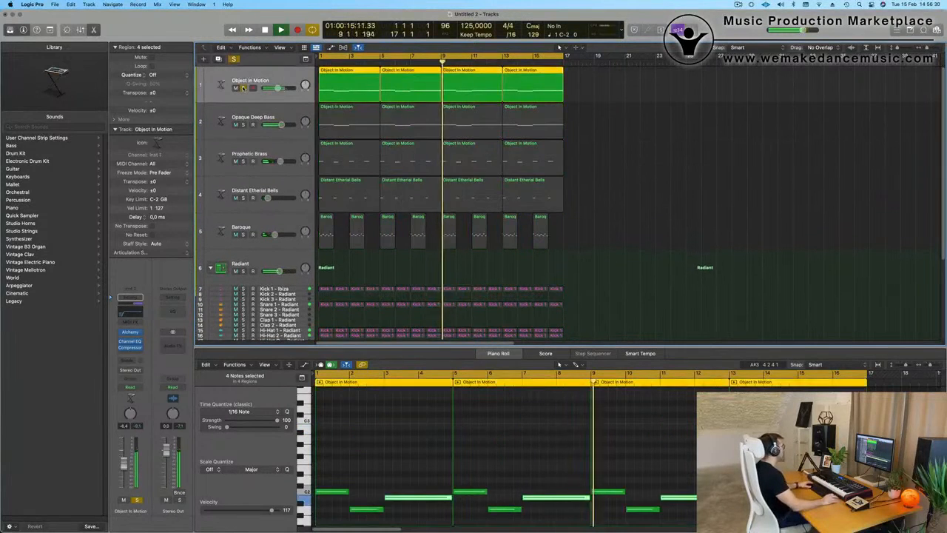
{"action": "key", "text": "s"}
{"action": "key", "text": "Return"}
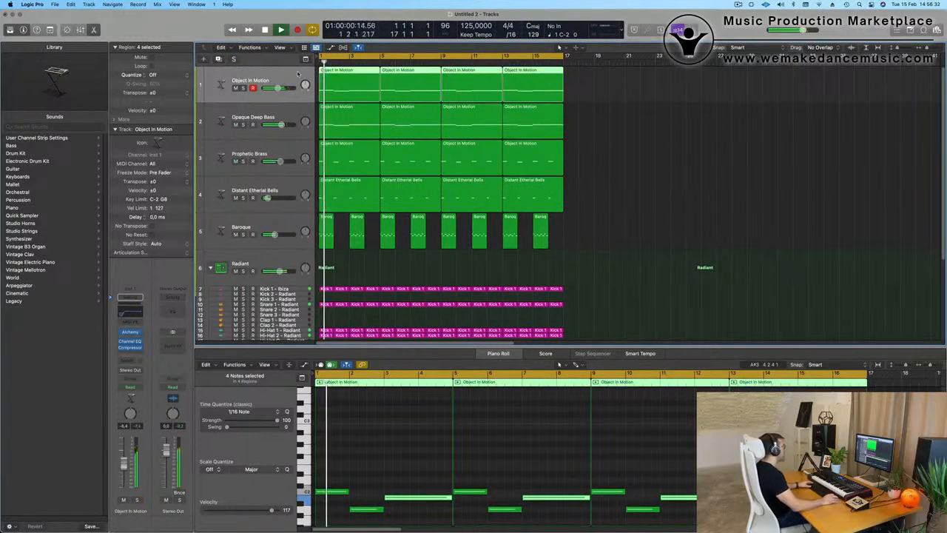
Duplicate the Object In Motion track, place the duplicate below Baroque, and copy the first Object In Motion region onto it
{"action": "key", "text": "super+d"}
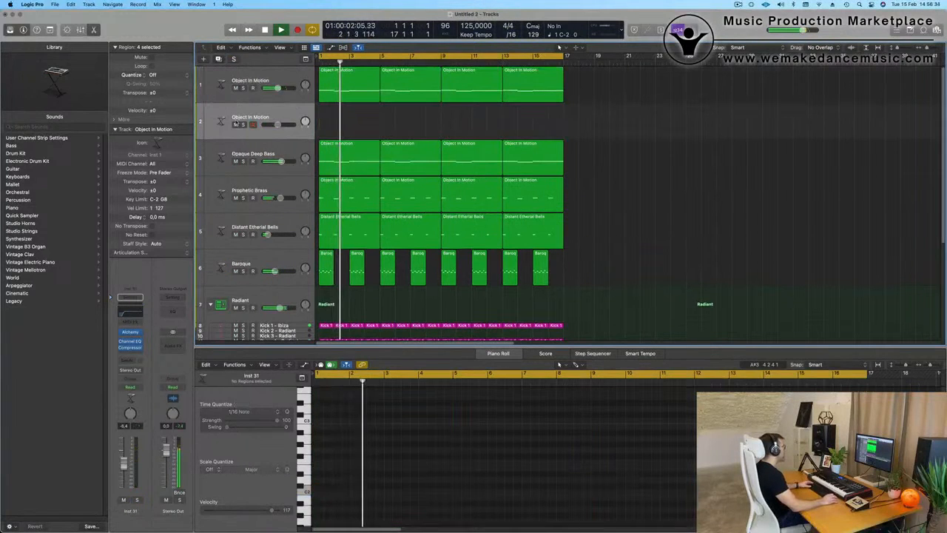
{"action": "left_click_drag", "start_coordinate": [281, 116], "coordinate": [284, 258]}
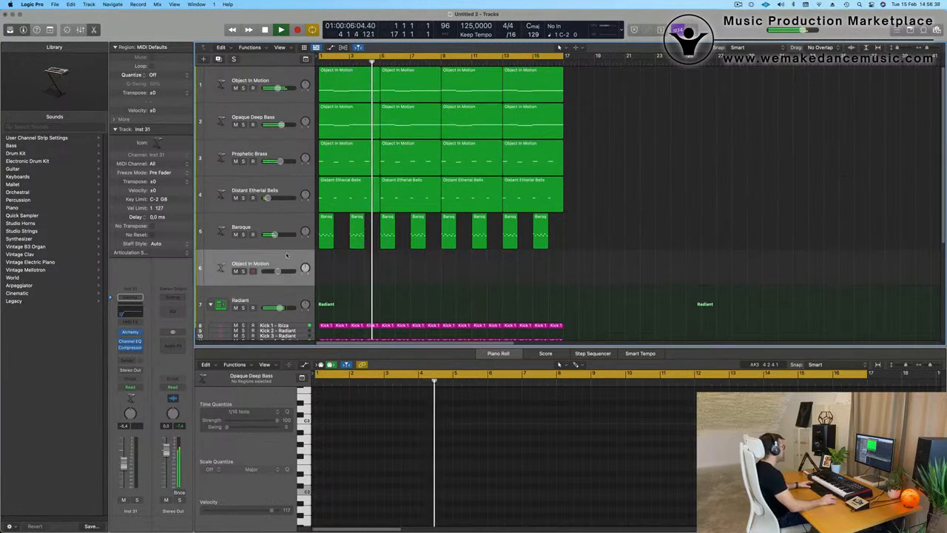
{"action": "key", "text": "Return"}
{"action": "left_click_drag", "start_coordinate": [348, 83], "coordinate": [344, 279]}
Copy all three notes of the new Object In Motion region one octave higher, and play the song from the start
{"action": "left_click_drag", "start_coordinate": [338, 477], "coordinate": [410, 519]}
{"action": "left_click_drag", "start_coordinate": [345, 488], "coordinate": [344, 427]}
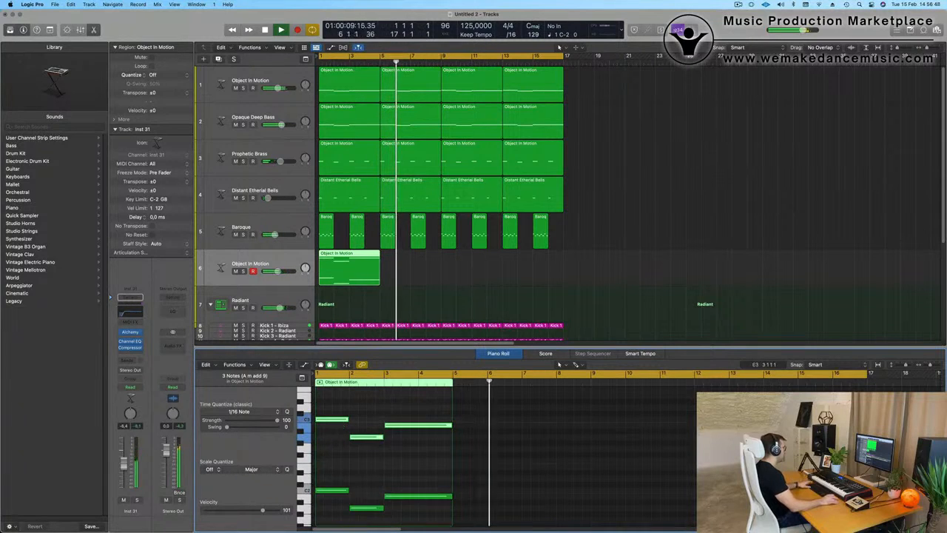
{"action": "key", "text": "space"}
{"action": "key", "text": "space"}
{"action": "key", "text": "space"}
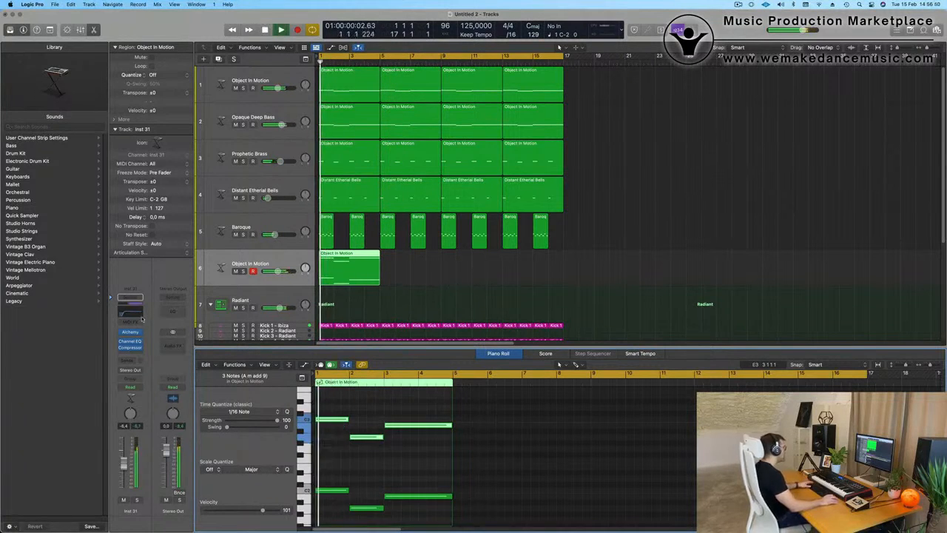
Open Alchemy for the duplicated Object In Motion track and repeat its octave-doubled region until it fills all 16 bars
{"action": "left_click", "coordinate": [131, 333]}
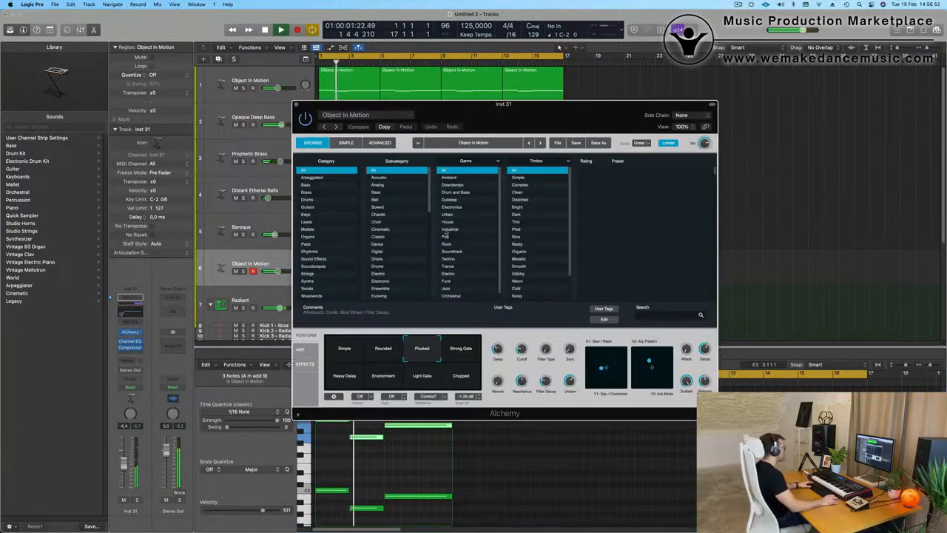
{"action": "left_click_drag", "start_coordinate": [522, 118], "coordinate": [782, 117]}
{"action": "key", "text": "space"}
{"action": "key", "text": "space"}
{"action": "left_click_drag", "start_coordinate": [431, 281], "coordinate": [350, 277]}
{"action": "key", "text": "super+r"}
{"action": "key", "text": "super+r"}
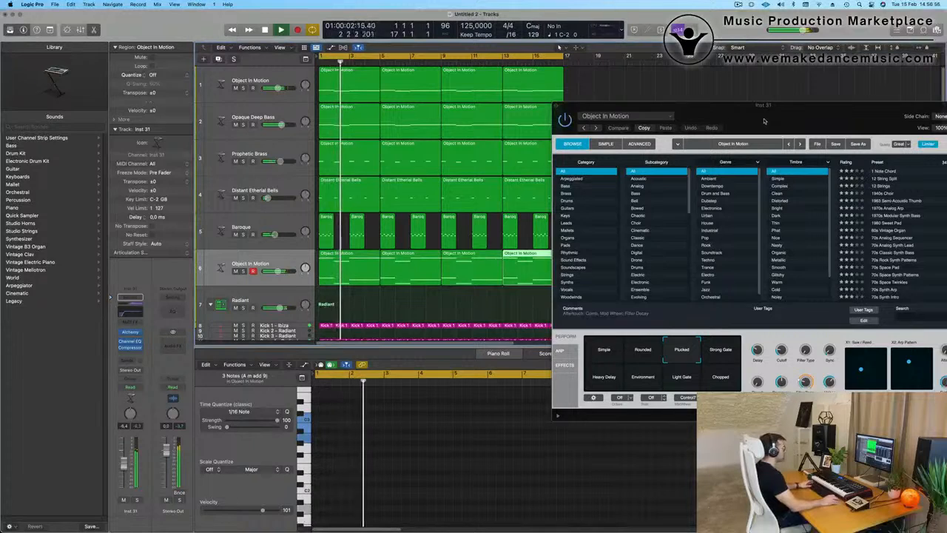
Filter the Alchemy presets to the Pads category and load Cirrus Clouds on the duplicated track
{"action": "left_click_drag", "start_coordinate": [767, 138], "coordinate": [572, 130]}
{"action": "key", "text": "space"}
{"action": "key", "text": "space"}
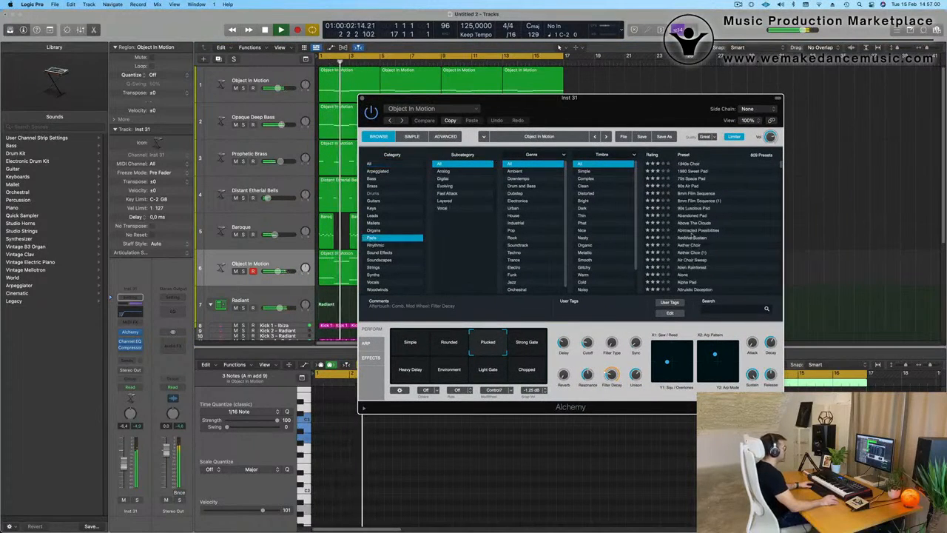
{"action": "left_click", "coordinate": [372, 237]}
{"action": "scroll", "coordinate": [692, 236], "scroll_direction": "down", "scroll_amount": 10}
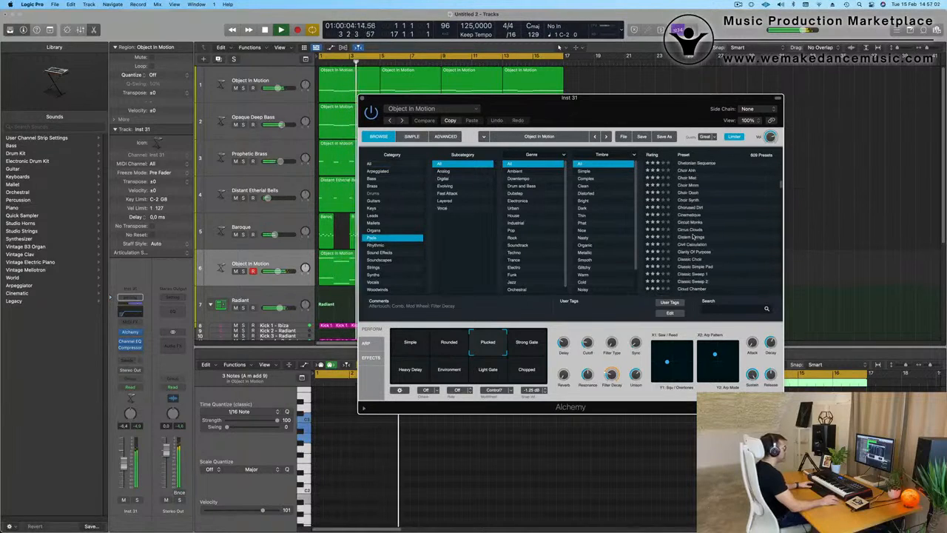
{"action": "left_click_drag", "start_coordinate": [666, 120], "coordinate": [711, 102]}
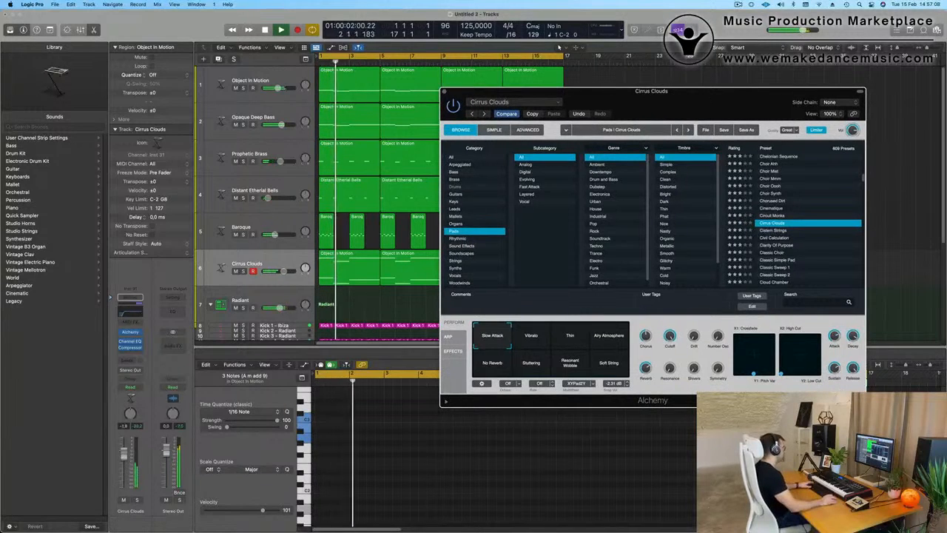
Try the Vibrato and Thin variations of Cirrus Clouds while lowering the track's volume to about -4.0 dB
{"action": "left_click", "coordinate": [410, 341]}
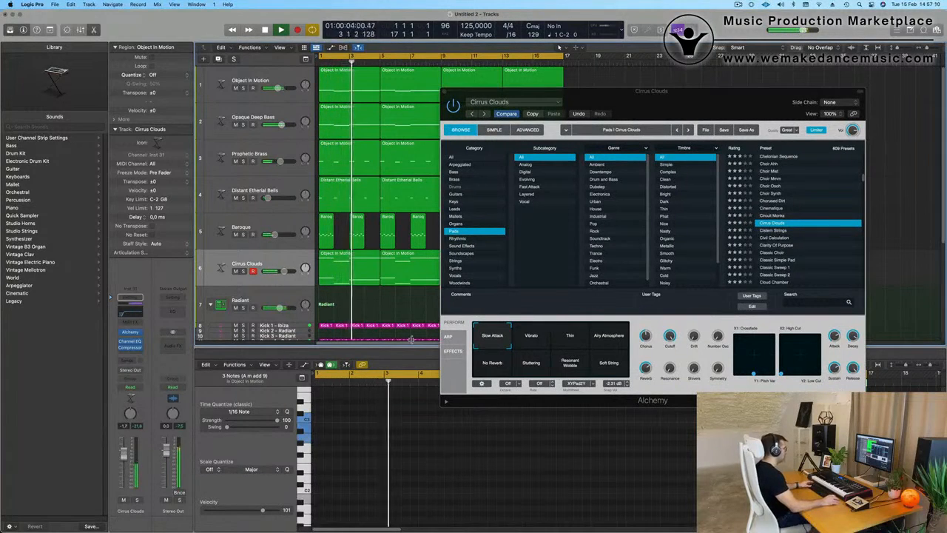
{"action": "left_click", "coordinate": [529, 338]}
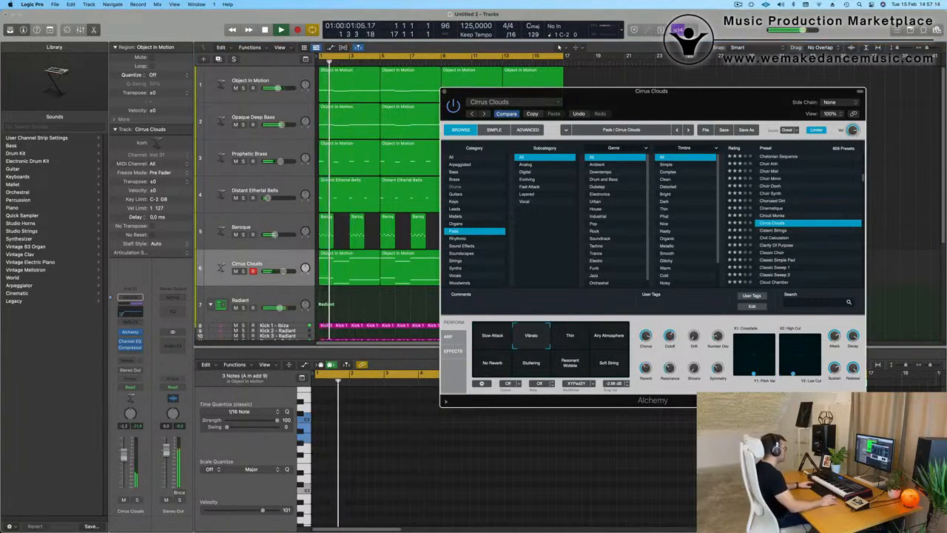
{"action": "left_click_drag", "start_coordinate": [122, 459], "coordinate": [122, 461]}
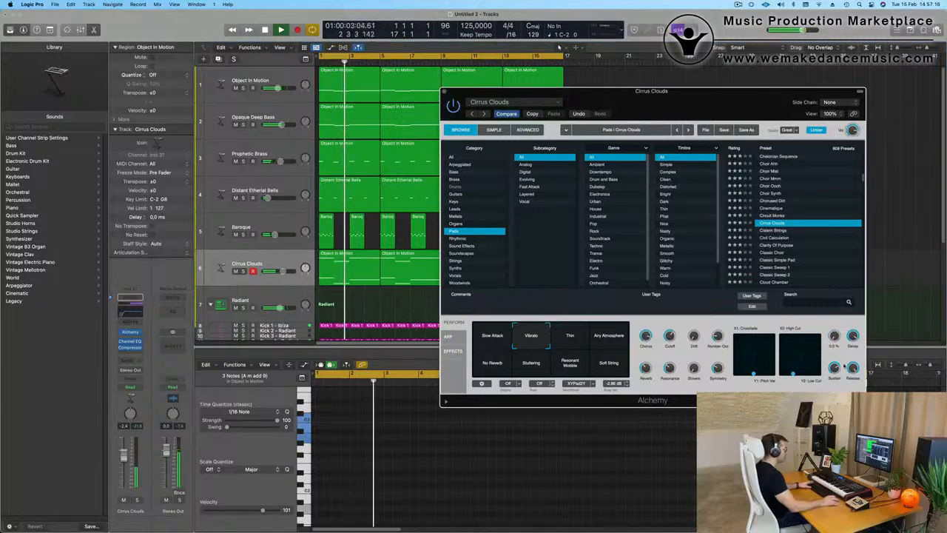
{"action": "left_click", "coordinate": [585, 345]}
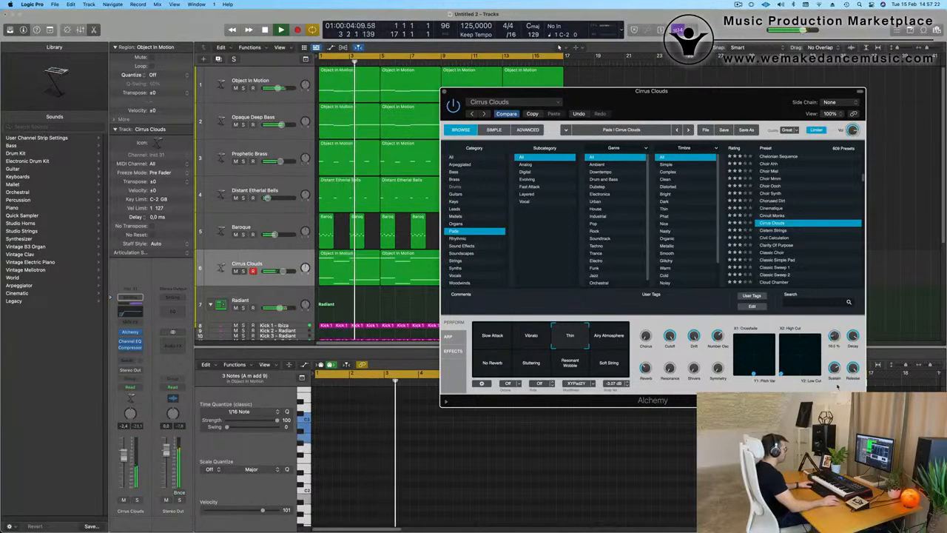
{"action": "left_click_drag", "start_coordinate": [123, 456], "coordinate": [122, 459]}
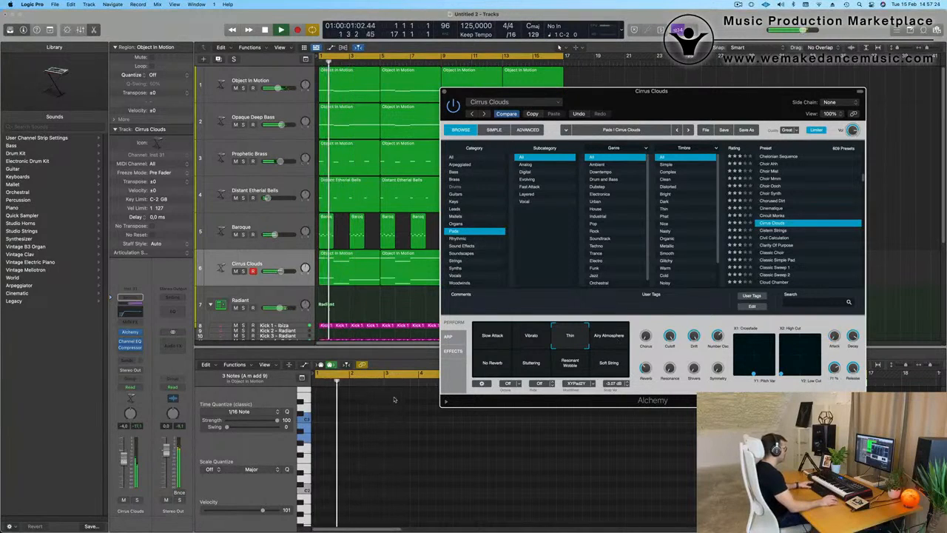
Audition the Cistern Strings pad preset from the start of the song, and load Classic Sweep 1 in its place
{"action": "key", "text": "space"}
{"action": "key", "text": "space"}
{"action": "left_click", "coordinate": [495, 369]}
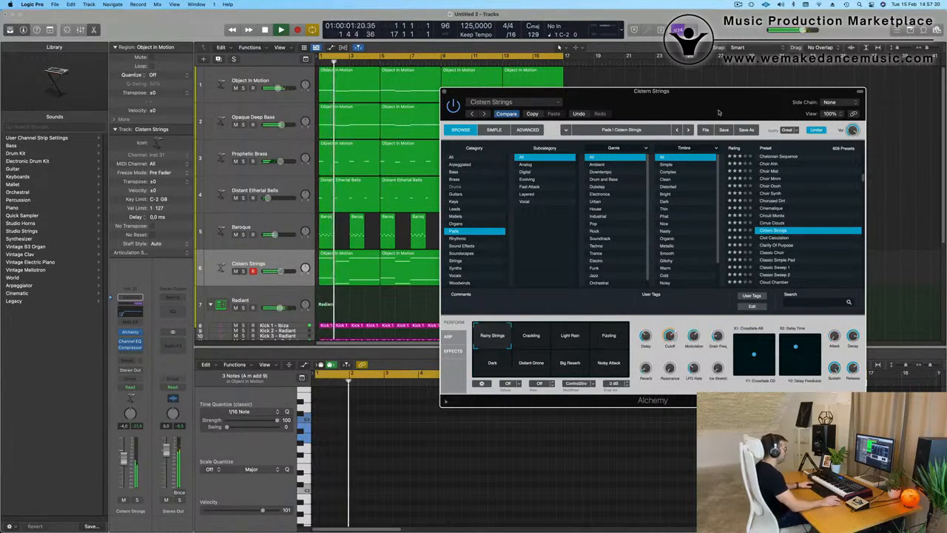
{"action": "left_click_drag", "start_coordinate": [723, 103], "coordinate": [609, 94]}
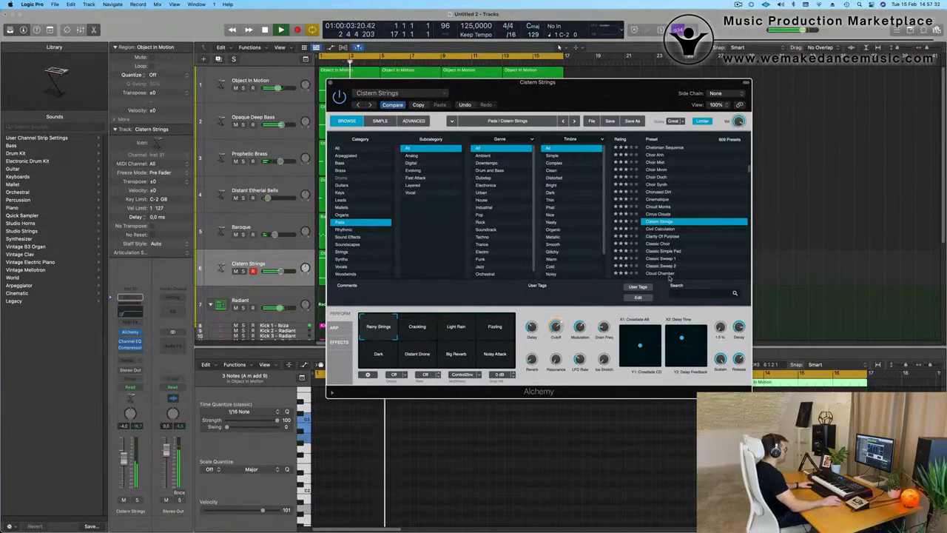
{"action": "scroll", "coordinate": [673, 259], "scroll_direction": "down", "scroll_amount": 1}
{"action": "left_click", "coordinate": [660, 236]}
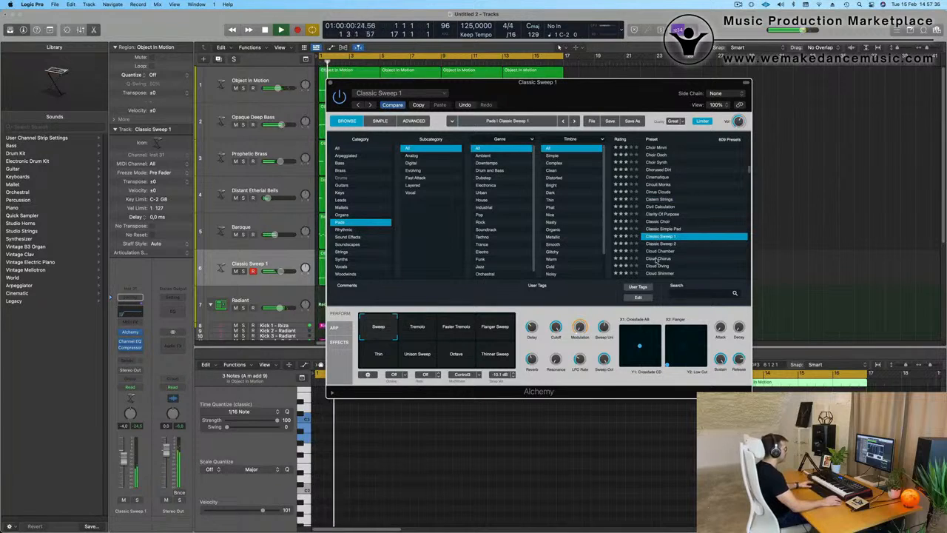
Audition Classic Sweep 1's Tremolo, Faster Tremolo, Flanger Sweep, Octave and Thinner Sweep variations, and return to Sweep
{"action": "left_click_drag", "start_coordinate": [597, 102], "coordinate": [649, 122]}
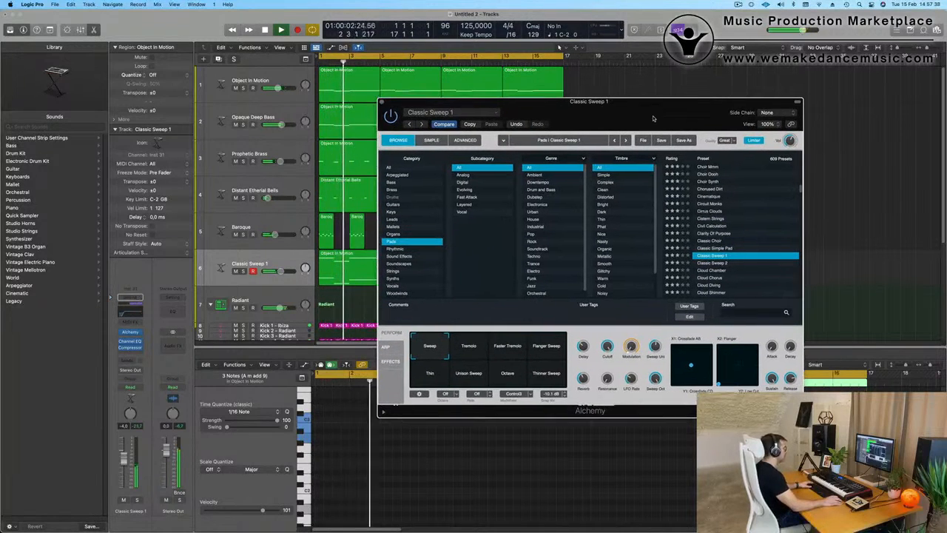
{"action": "left_click", "coordinate": [475, 354]}
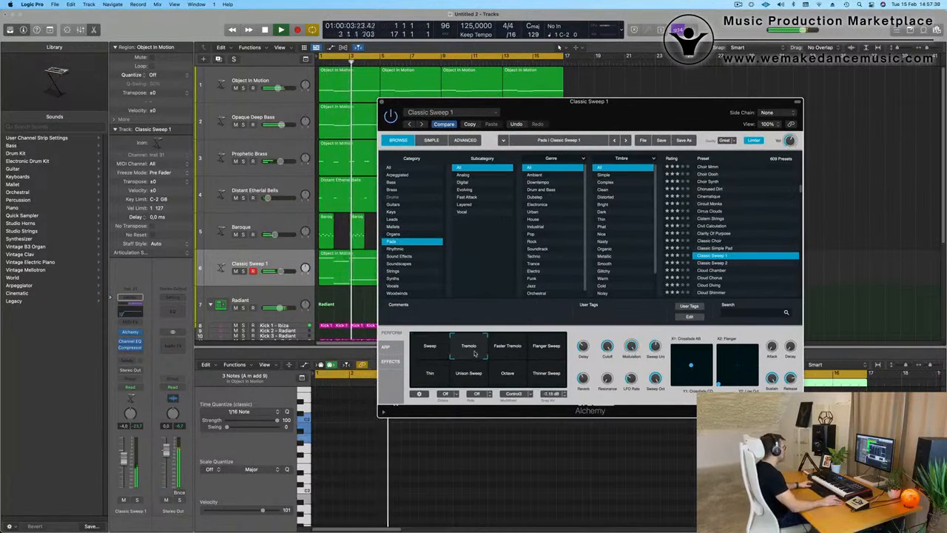
{"action": "left_click", "coordinate": [514, 351]}
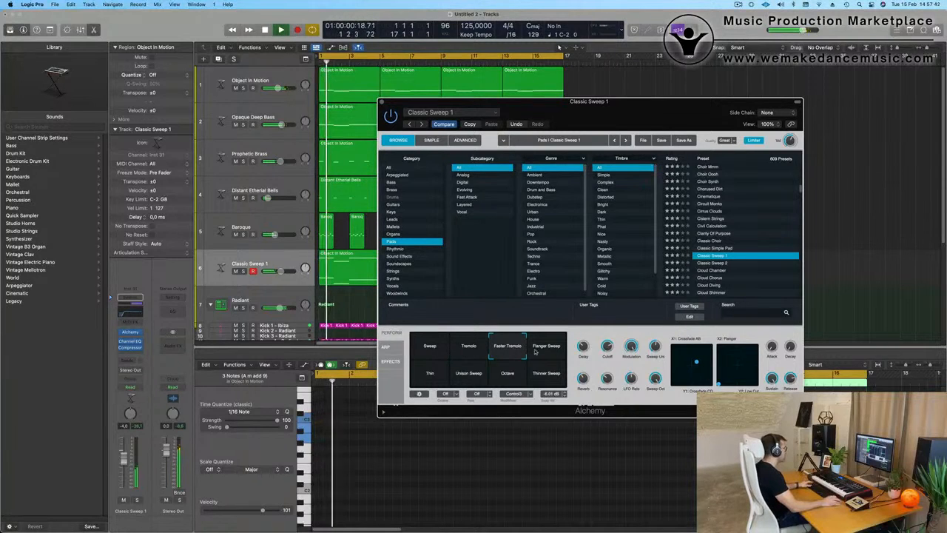
{"action": "left_click", "coordinate": [128, 460]}
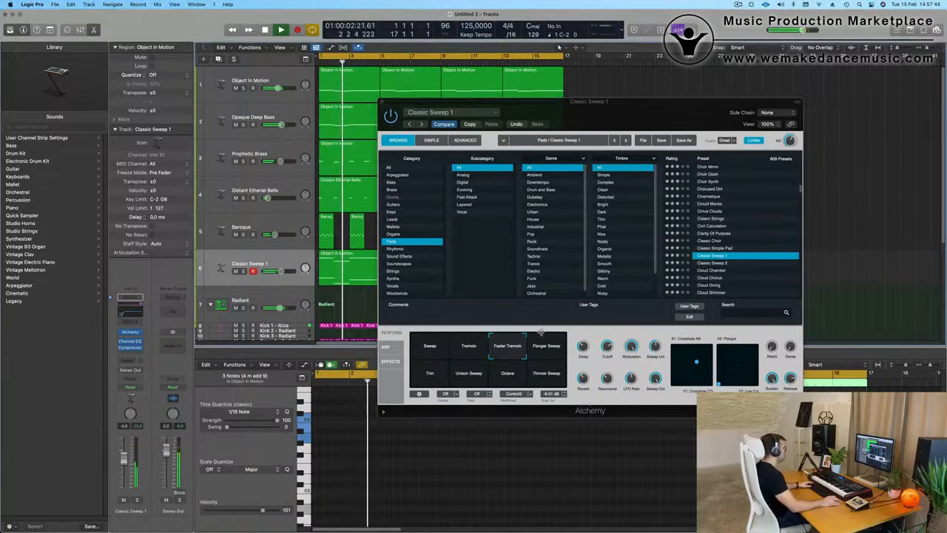
{"action": "left_click", "coordinate": [553, 356]}
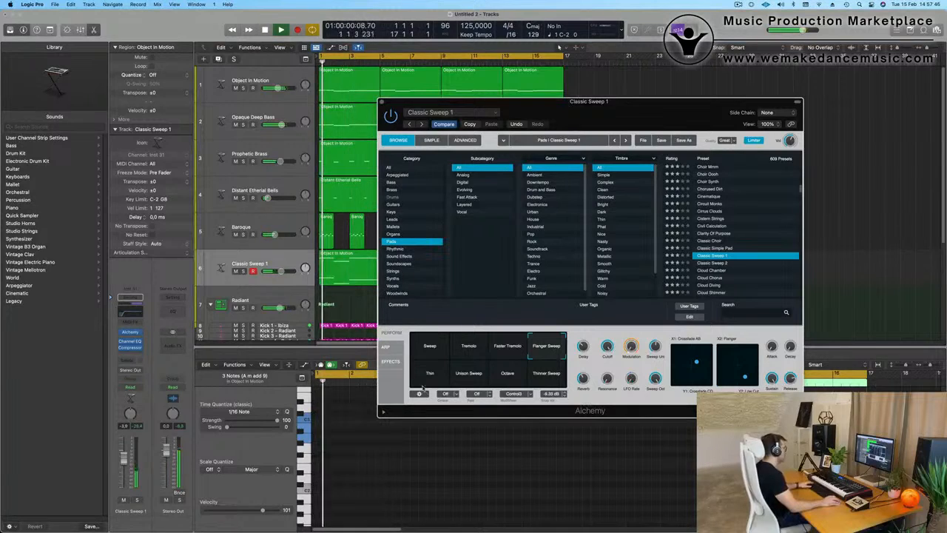
{"action": "left_click", "coordinate": [508, 373]}
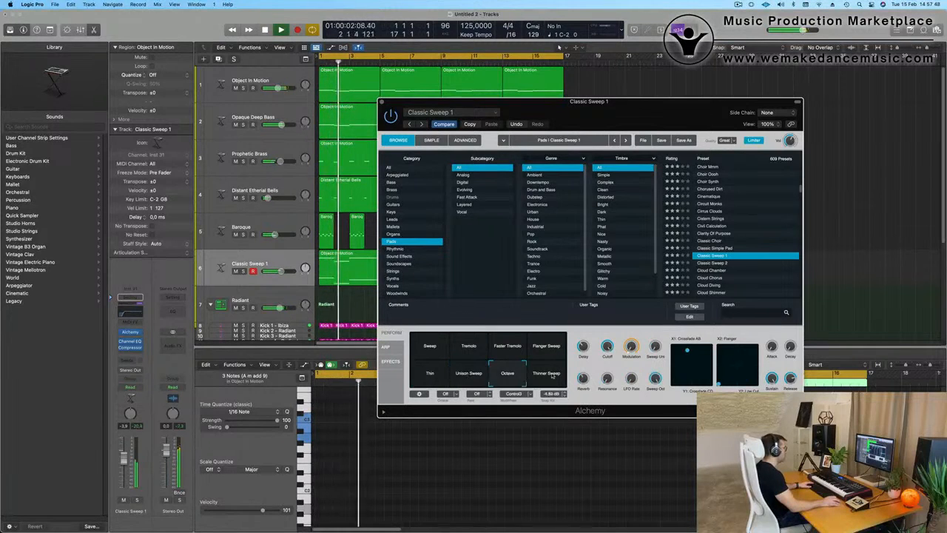
{"action": "left_click", "coordinate": [552, 375]}
{"action": "left_click", "coordinate": [548, 345]}
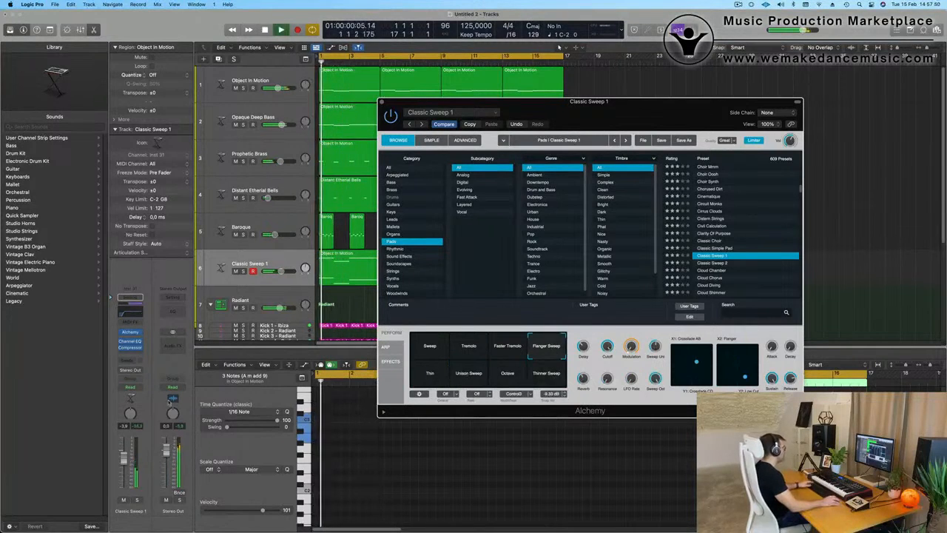
{"action": "left_click", "coordinate": [431, 347]}
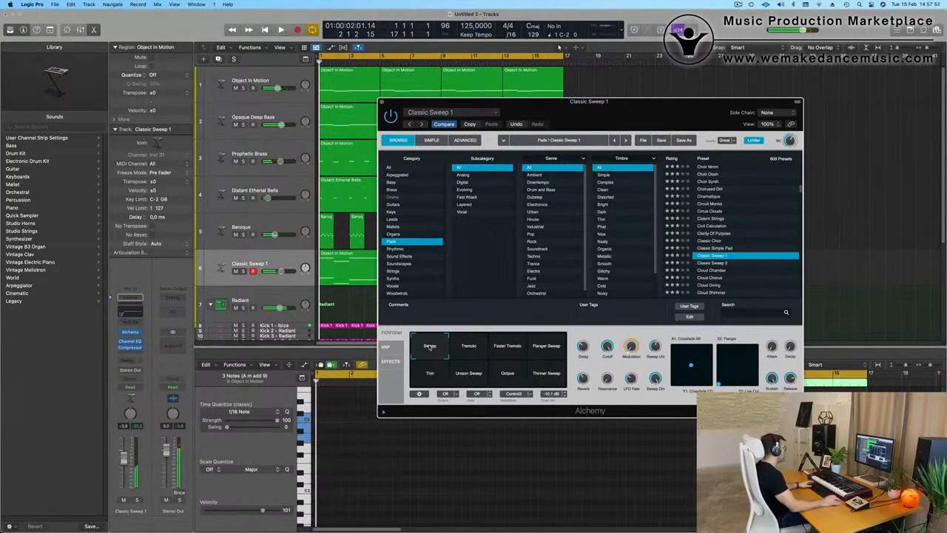
Adjust Classic Sweep 1's filter cutoff during playback, set the track's volume to about -1.1 dB, and close Alchemy
{"action": "left_click", "coordinate": [608, 348]}
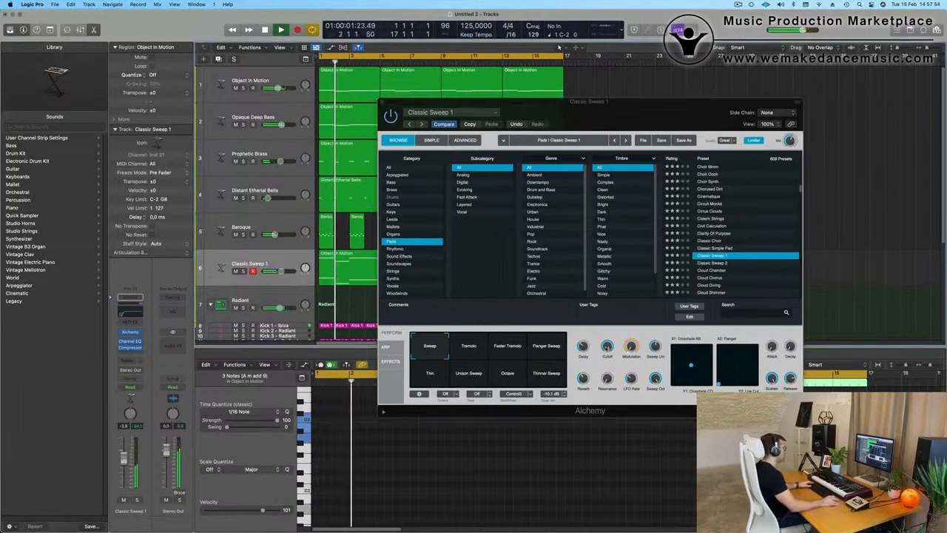
{"action": "left_click_drag", "start_coordinate": [608, 348], "coordinate": [614, 397]}
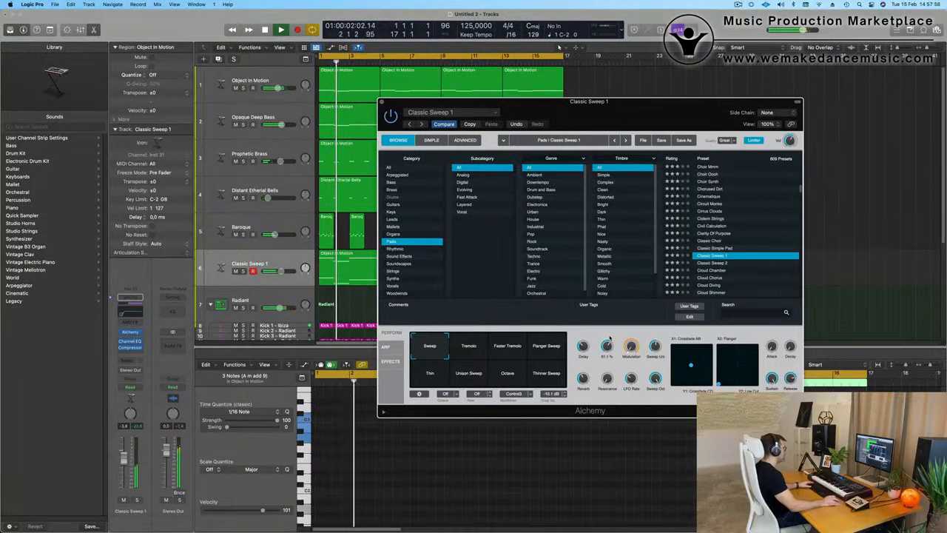
{"action": "key", "text": "Return"}
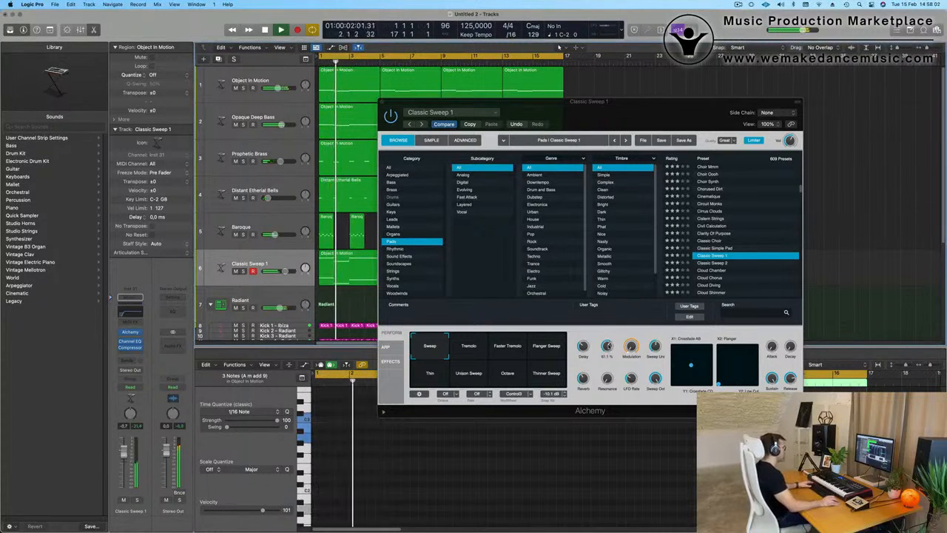
{"action": "left_click", "coordinate": [623, 209]}
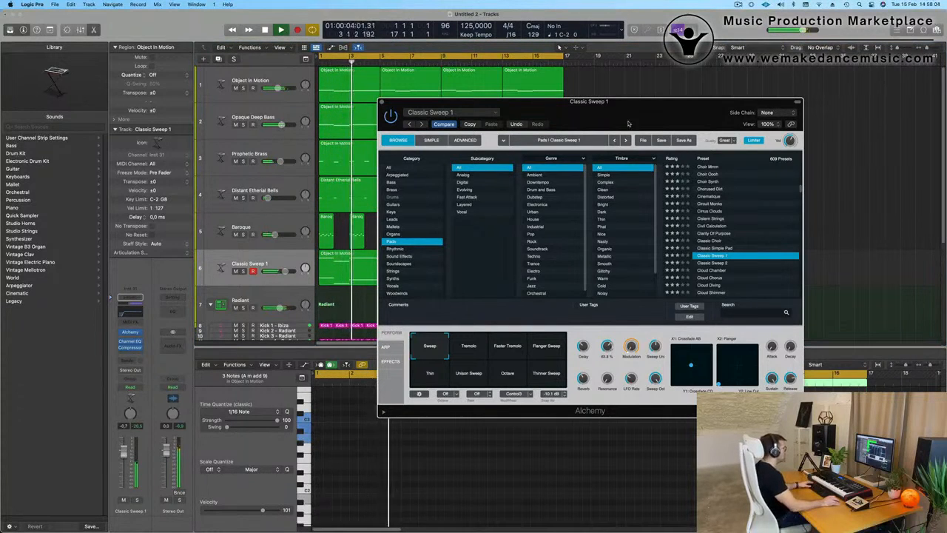
{"action": "left_click_drag", "start_coordinate": [630, 104], "coordinate": [640, 98]}
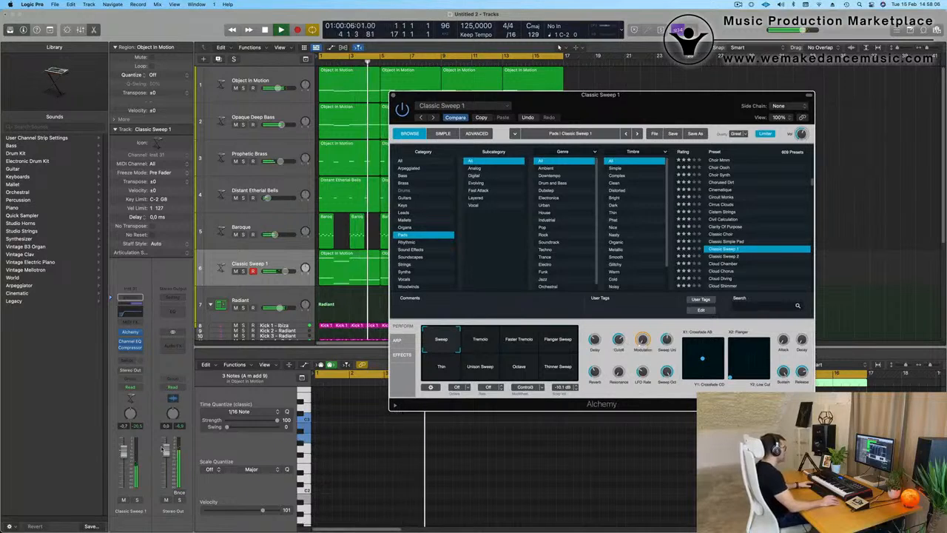
{"action": "left_click_drag", "start_coordinate": [124, 451], "coordinate": [124, 452]}
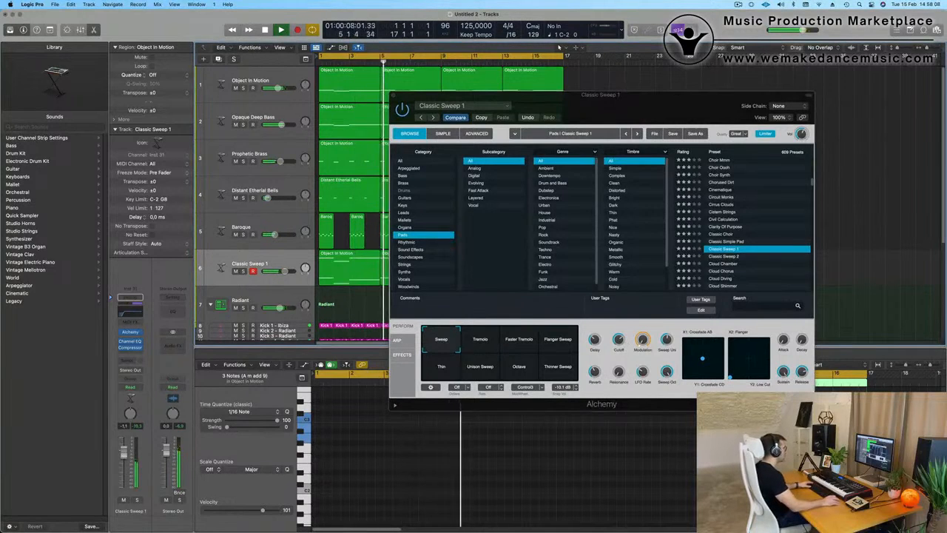
{"action": "left_click", "coordinate": [393, 95]}
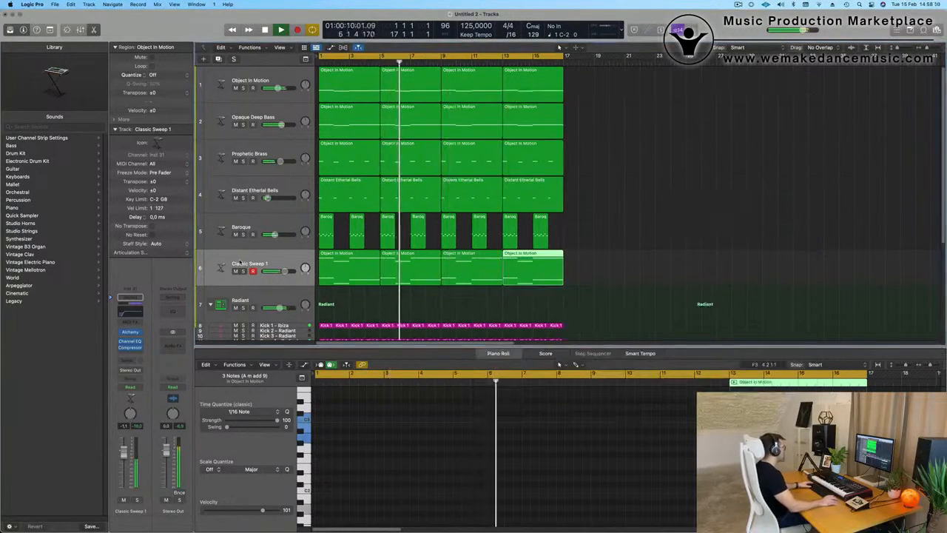
Listen to the Classic Sweep 1 track in solo, return to the full mix, and review its four regions
{"action": "key", "text": "s"}
{"action": "key", "text": "s"}
{"action": "left_click", "coordinate": [285, 260]}
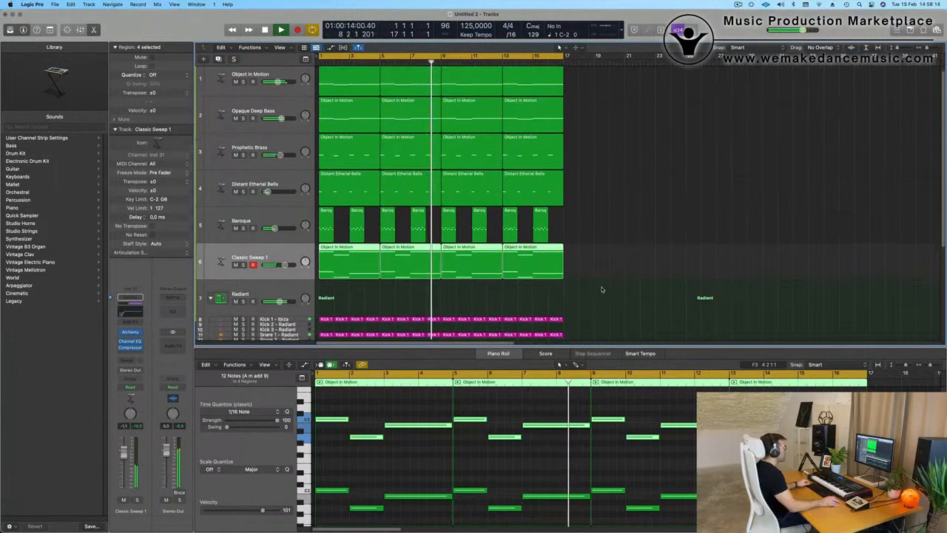
{"action": "scroll", "coordinate": [599, 284], "scroll_direction": "down", "scroll_amount": 1}
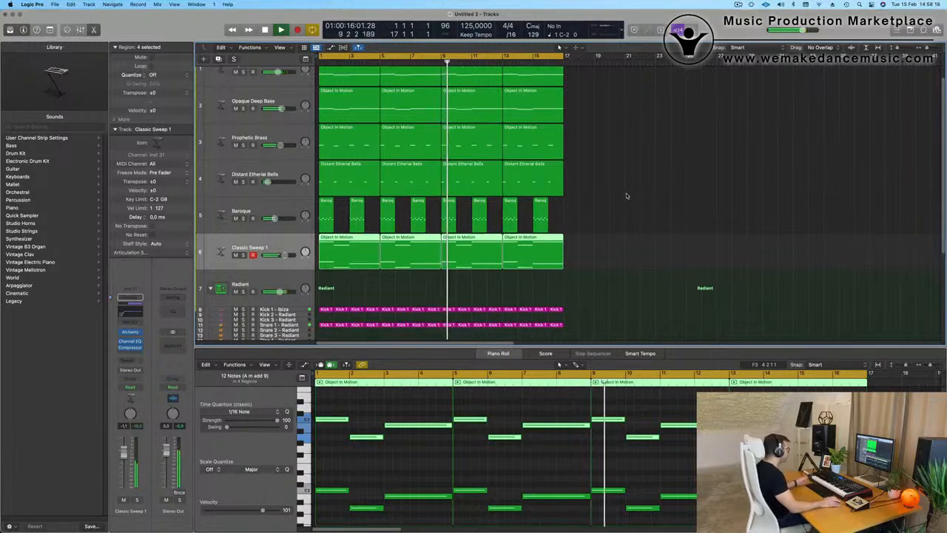
{"action": "scroll", "coordinate": [626, 196], "scroll_direction": "up", "scroll_amount": 1}
{"action": "left_click", "coordinate": [624, 196]}
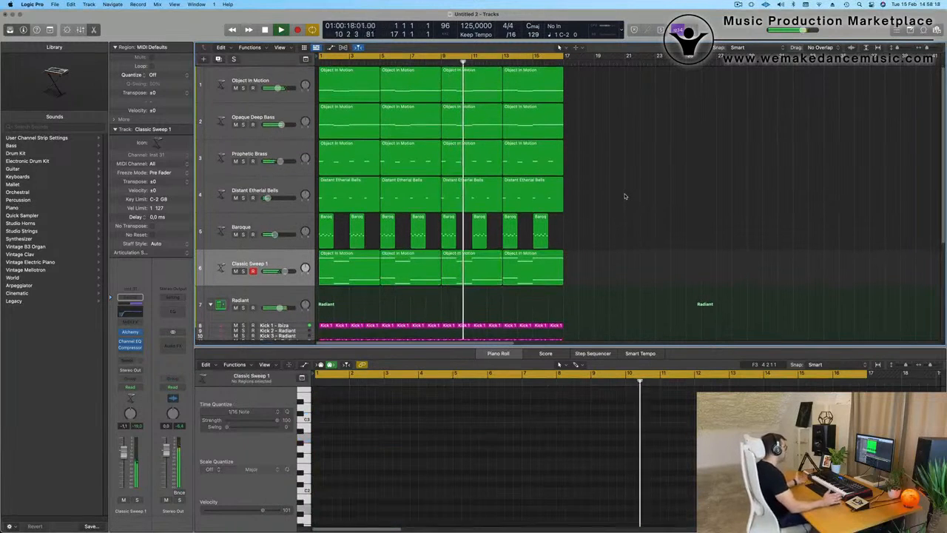
{"action": "left_click", "coordinate": [261, 271]}
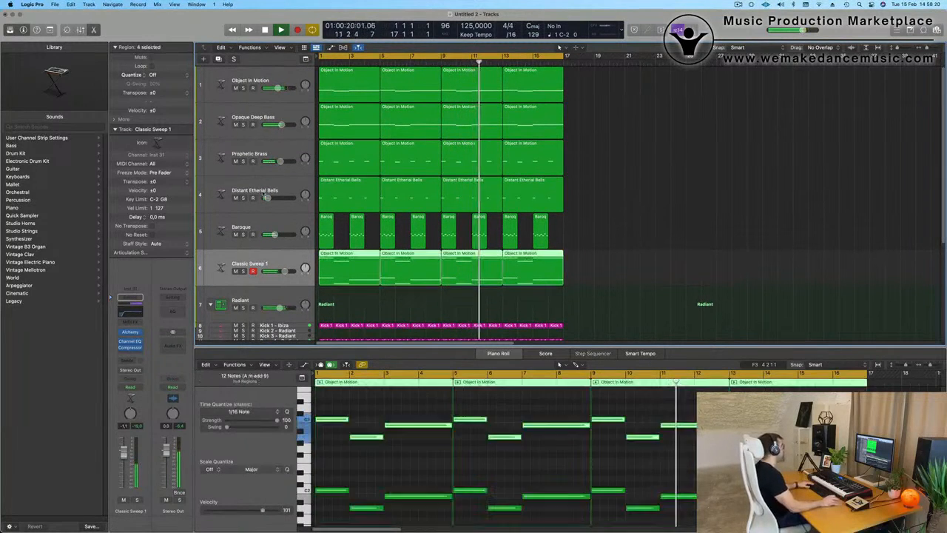
Repeat all regions of the 16-bar arrangement once so the song extends to bar 33
{"action": "key", "text": "super+a"}
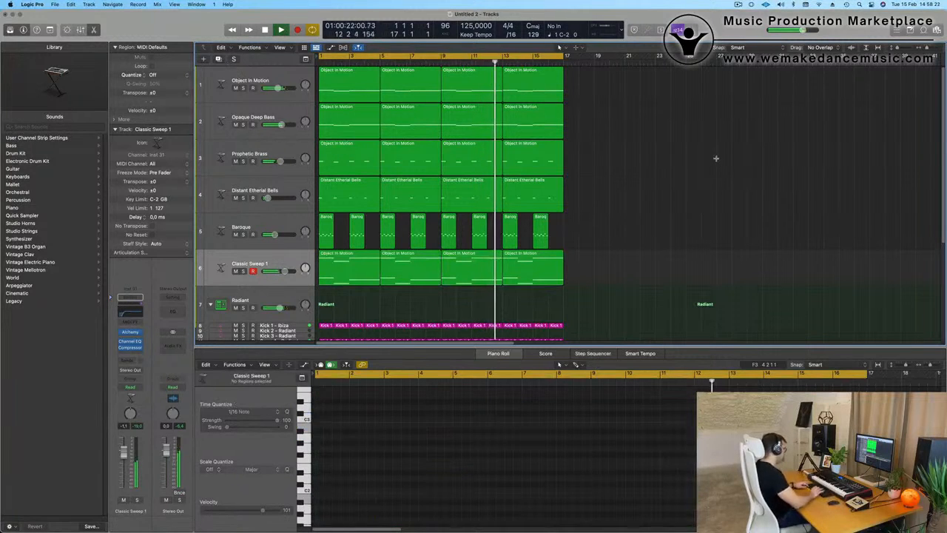
{"action": "key", "text": "super+r"}
{"action": "key", "text": "super+Left"}
{"action": "key", "text": "super+Left"}
{"action": "key", "text": "super+Left"}
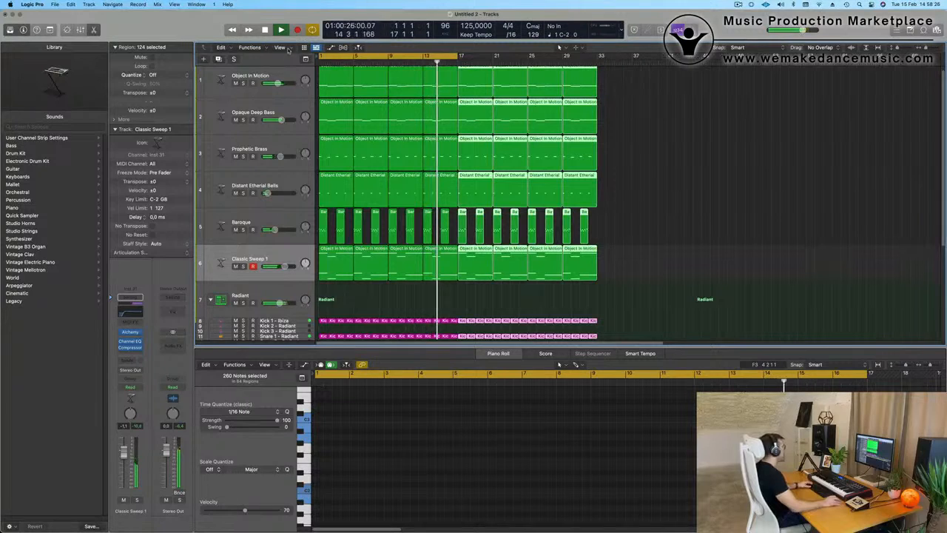
Show the secondary ruler, extend the cycle range to bar 33, and play the arrangement from the beginning
{"action": "left_click", "coordinate": [286, 49]}
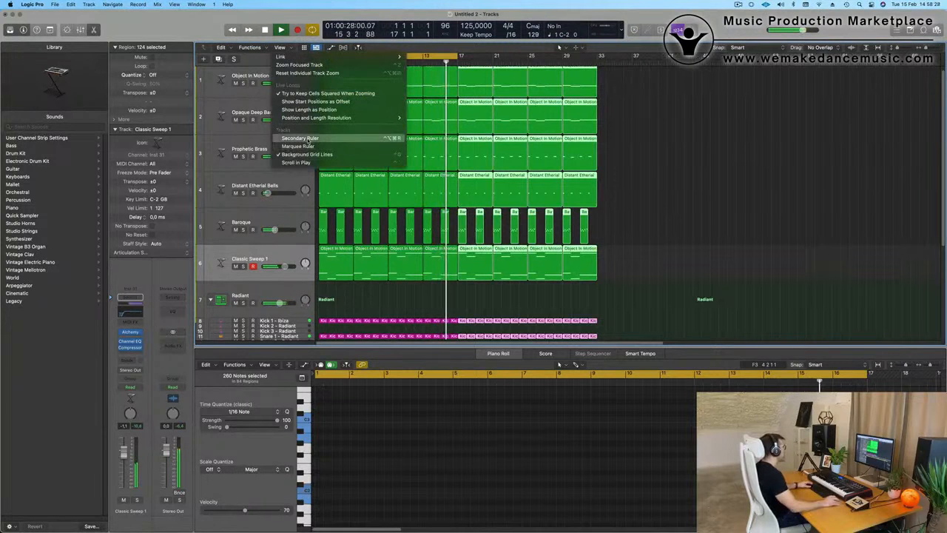
{"action": "left_click", "coordinate": [309, 139]}
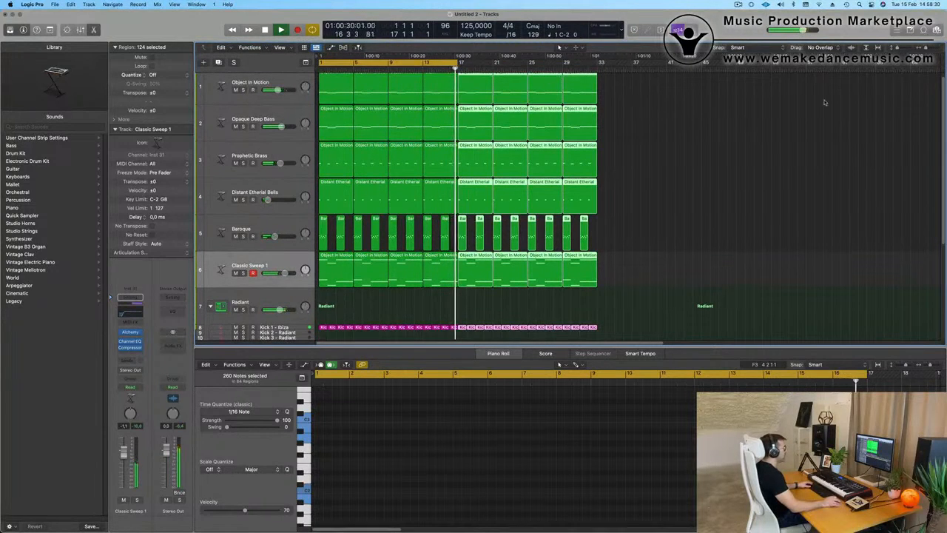
{"action": "left_click", "coordinate": [685, 140]}
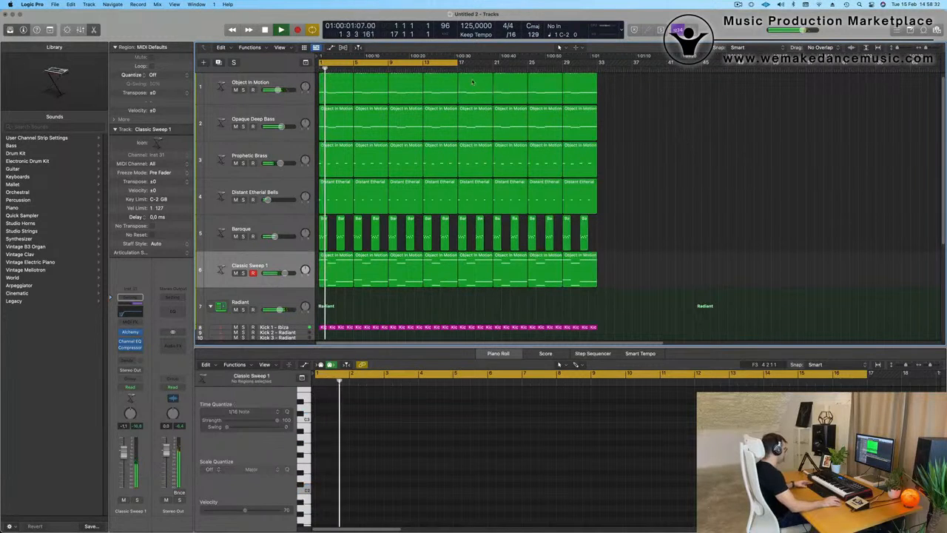
{"action": "left_click_drag", "start_coordinate": [458, 57], "coordinate": [598, 78]}
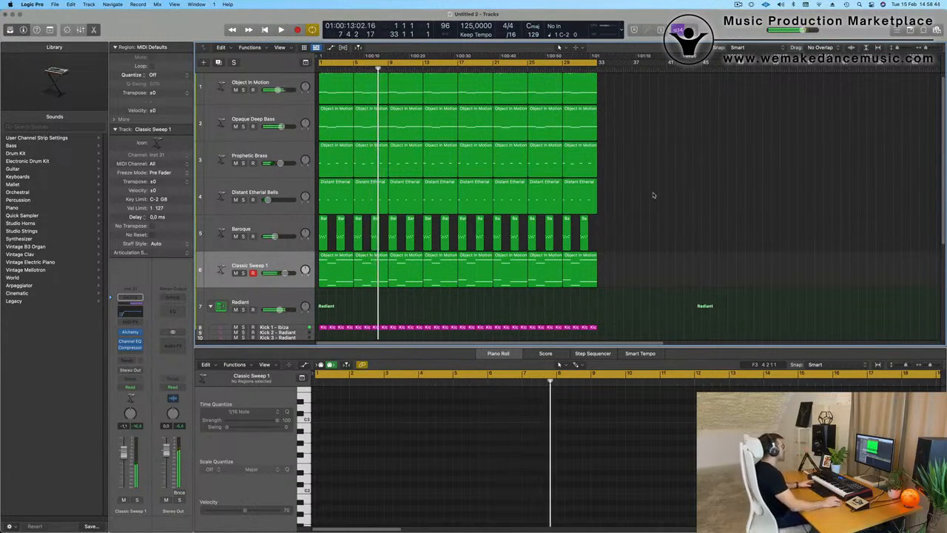
{"action": "key", "text": "Return"}
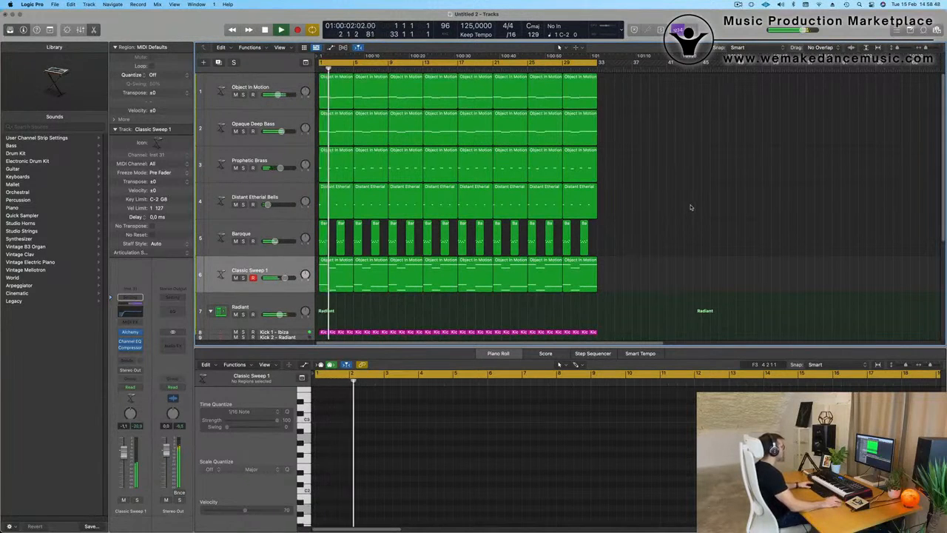
Listen briefly to the Classic Sweep 1 track in solo and return to the full mix
{"action": "left_click", "coordinate": [242, 279]}
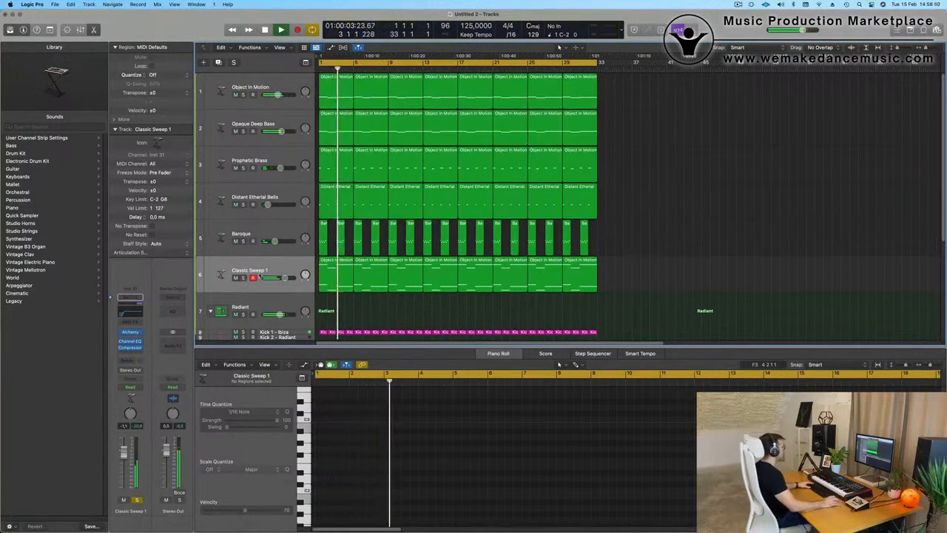
{"action": "left_click", "coordinate": [283, 268]}
{"action": "key", "text": "space"}
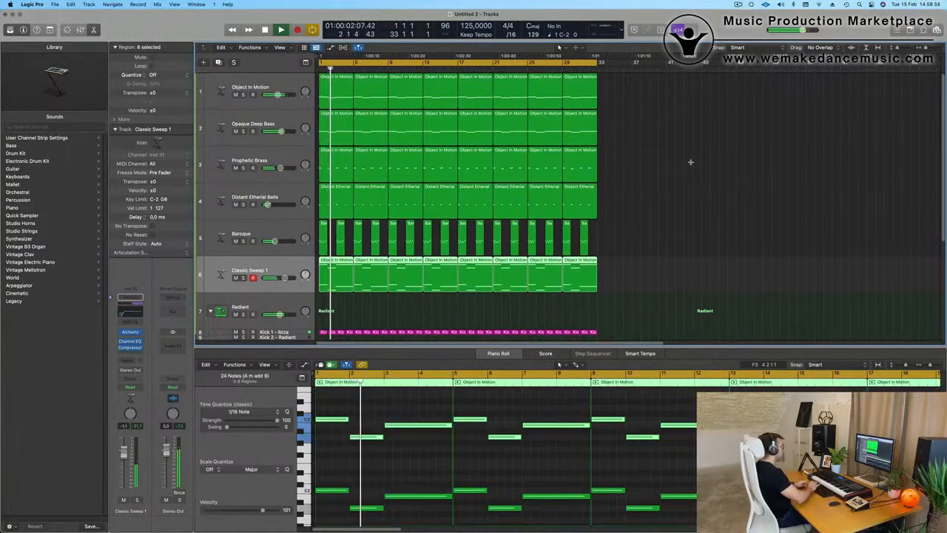
Repeat all regions of the 32-bar arrangement once so the song and cycle range extend to bar 65
{"action": "key", "text": "super+a"}
{"action": "key", "text": "super+r"}
{"action": "key", "text": "super+Left"}
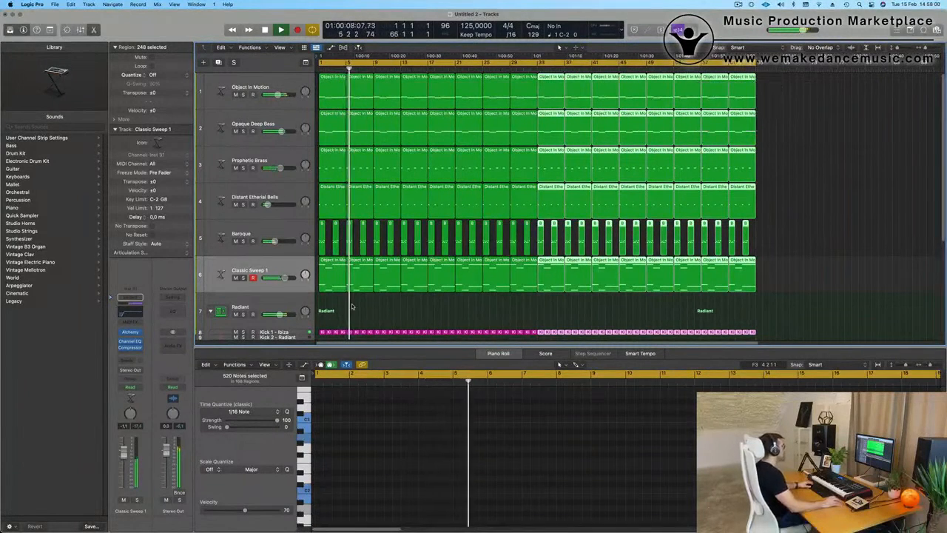
Duplicate the Classic Sweep 1 track with its settings and load Alchemy's Fast Attack pad Brassy Jazz Ensemble on the copy
{"action": "left_click", "coordinate": [255, 269]}
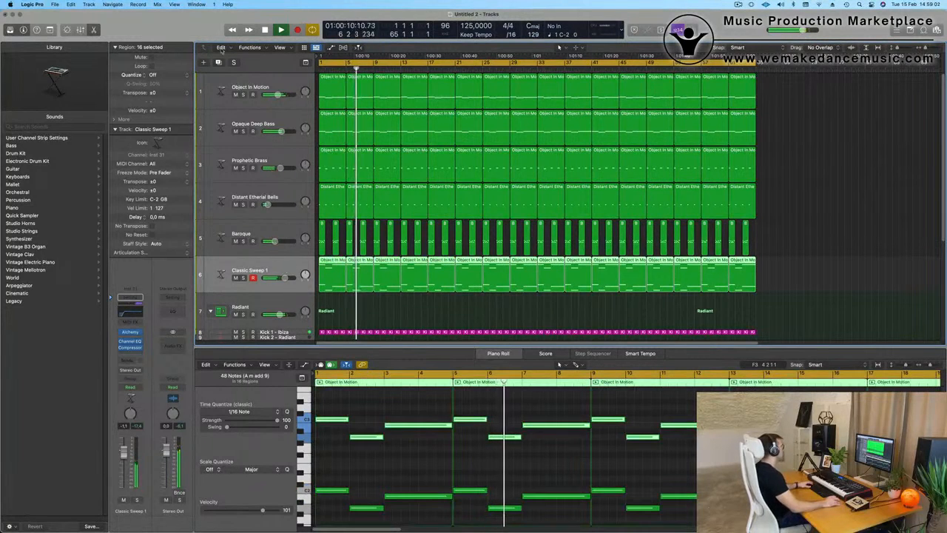
{"action": "key", "text": "super+d"}
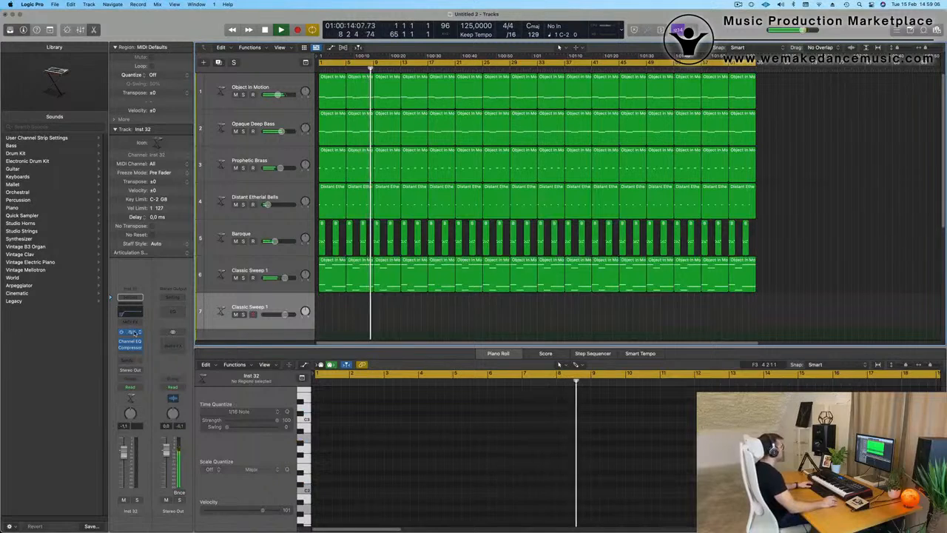
{"action": "left_click", "coordinate": [131, 332]}
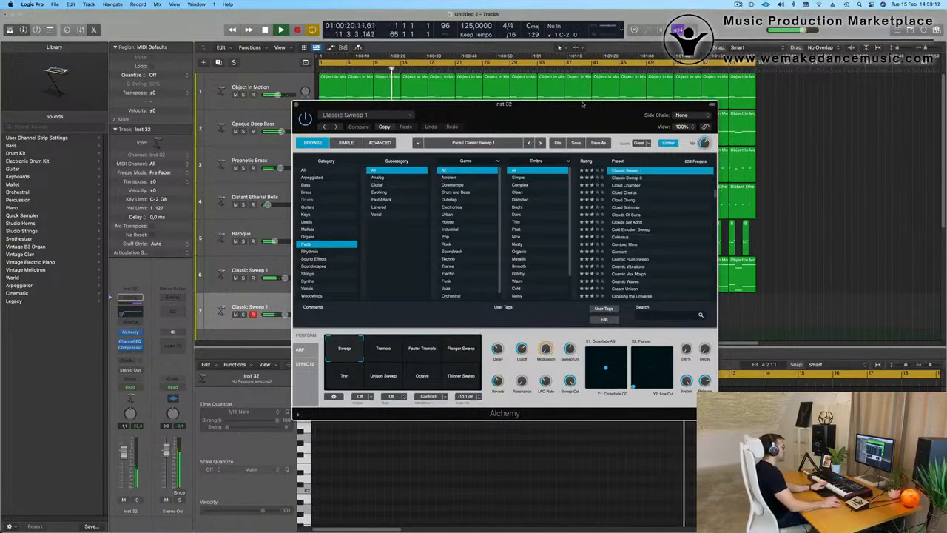
{"action": "left_click_drag", "start_coordinate": [582, 104], "coordinate": [586, 126]}
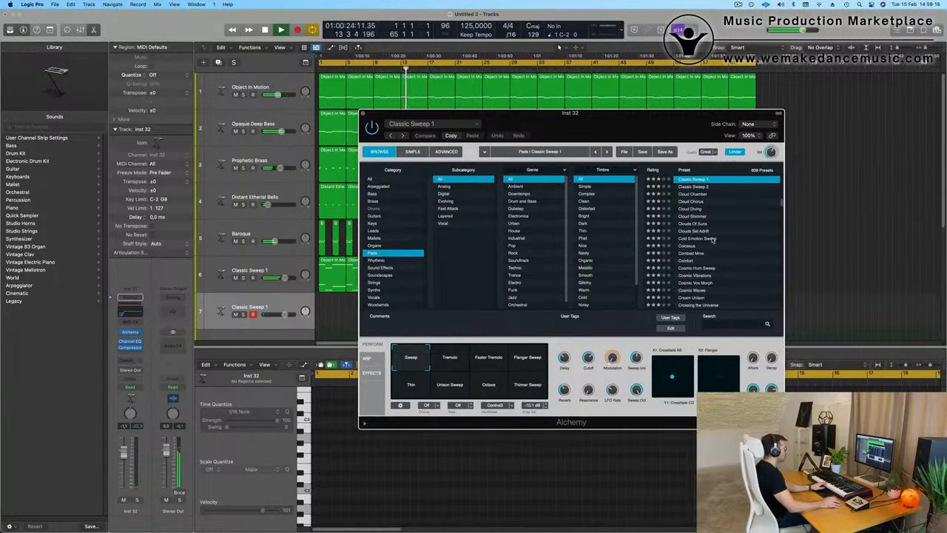
{"action": "left_click", "coordinate": [686, 246]}
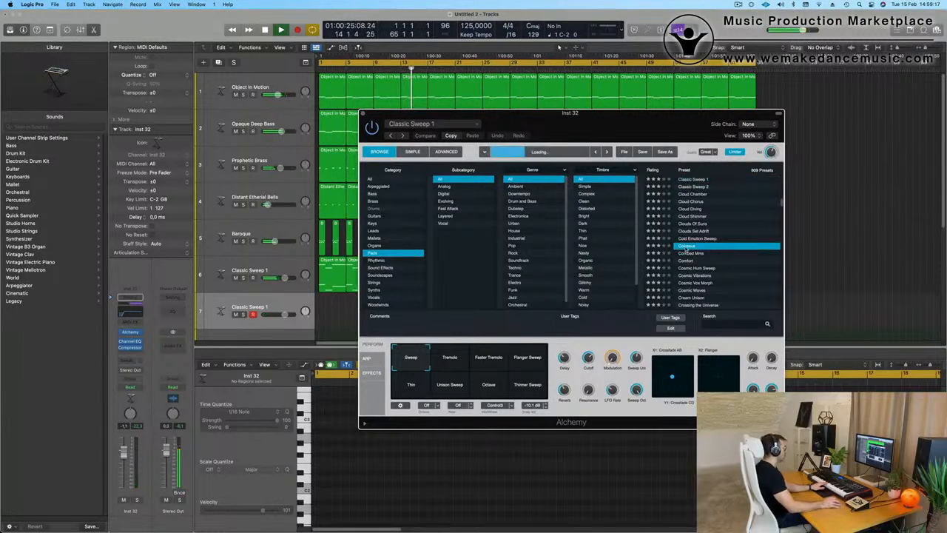
{"action": "left_click", "coordinate": [448, 209]}
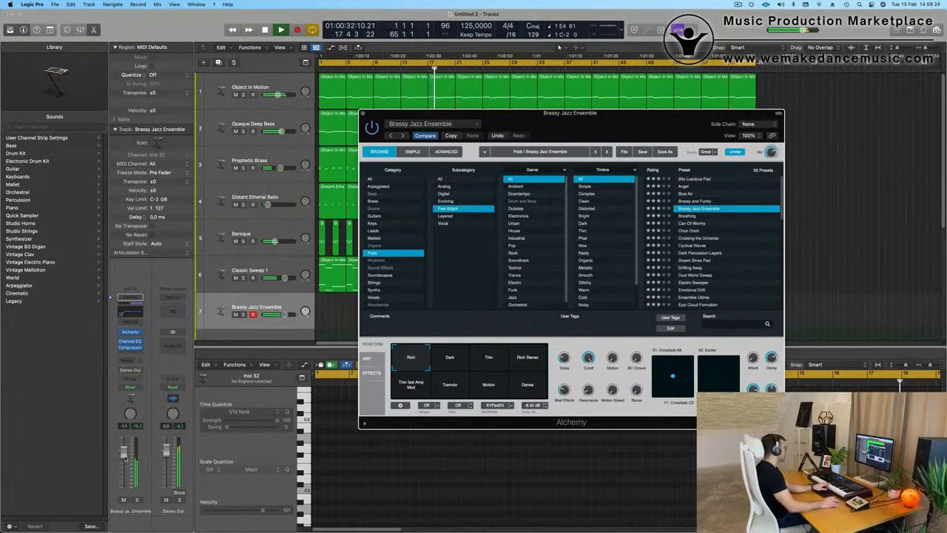
Lower the Brassy Jazz Ensemble track's volume to about -15.6 dB and add a send to Bus 5
{"action": "left_click_drag", "start_coordinate": [124, 466], "coordinate": [124, 469]}
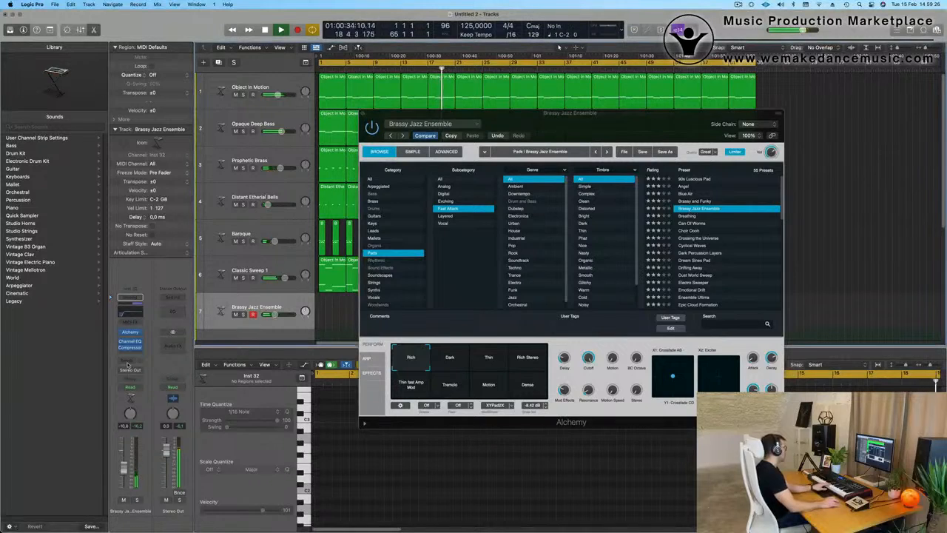
{"action": "left_click", "coordinate": [128, 364]}
{"action": "mouse_move", "coordinate": [134, 372]}
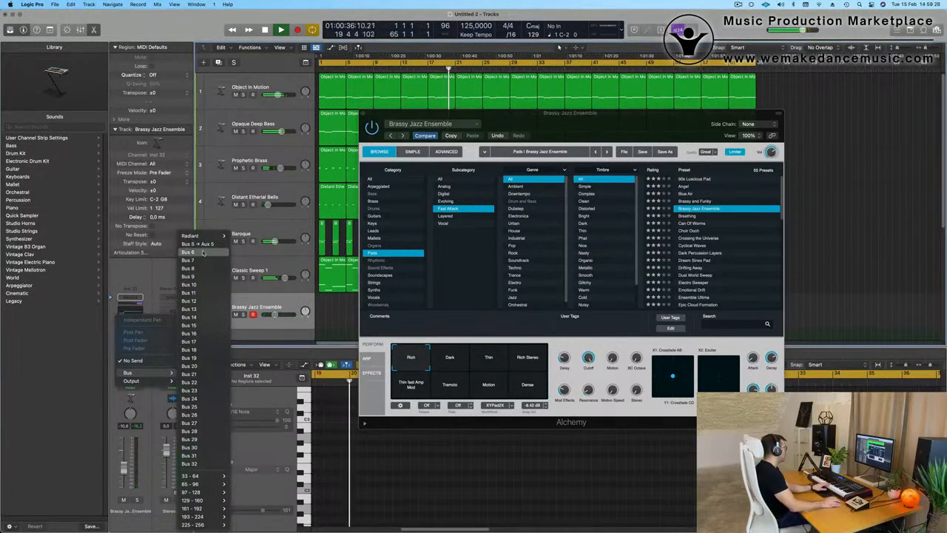
{"action": "left_click", "coordinate": [198, 244]}
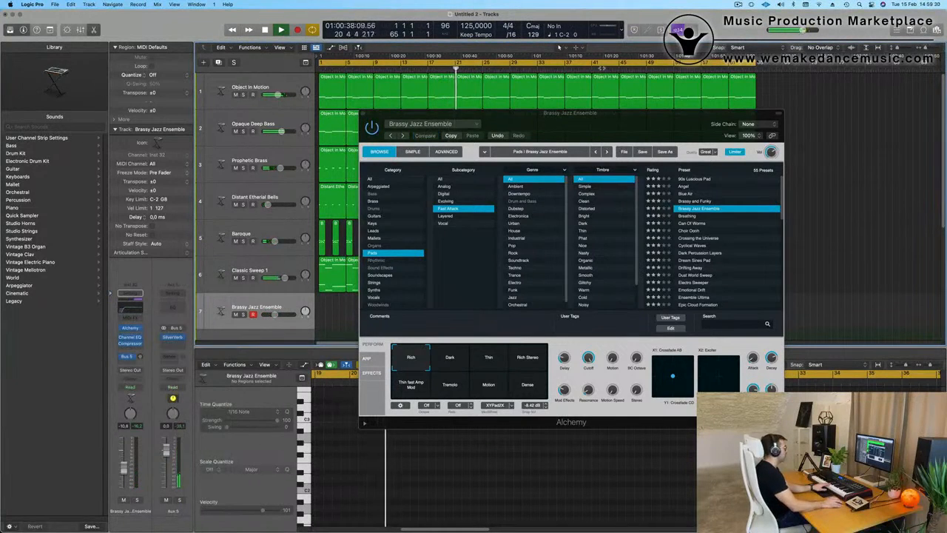
Open the Performance Meter and arrange it and the Alchemy window so the tracks and processing threads can be watched
{"action": "double_click", "coordinate": [614, 27]}
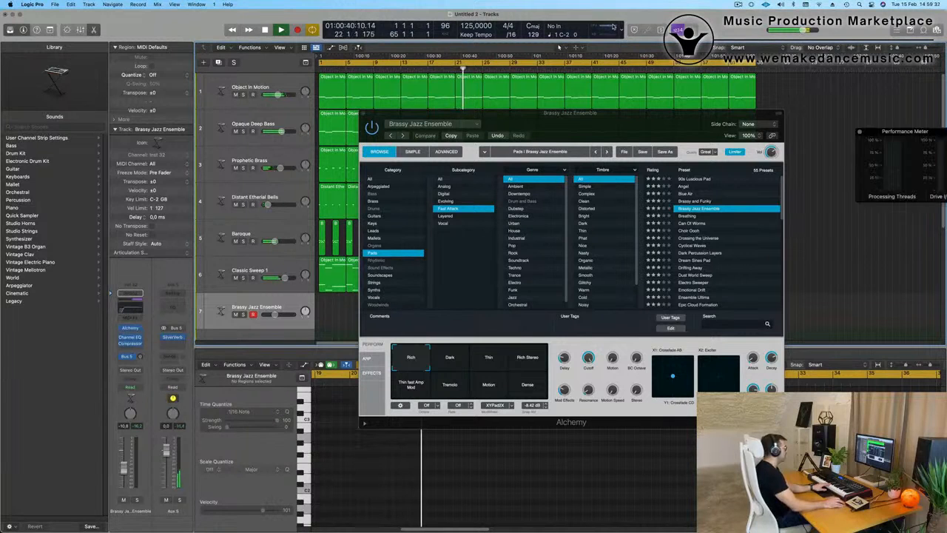
{"action": "left_click_drag", "start_coordinate": [902, 123], "coordinate": [709, 46]}
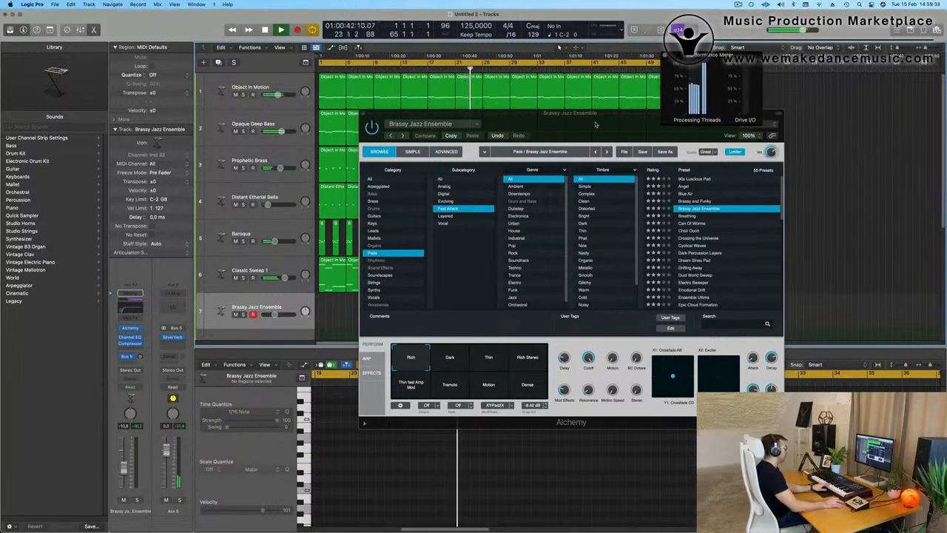
{"action": "left_click_drag", "start_coordinate": [370, 115], "coordinate": [570, 177]}
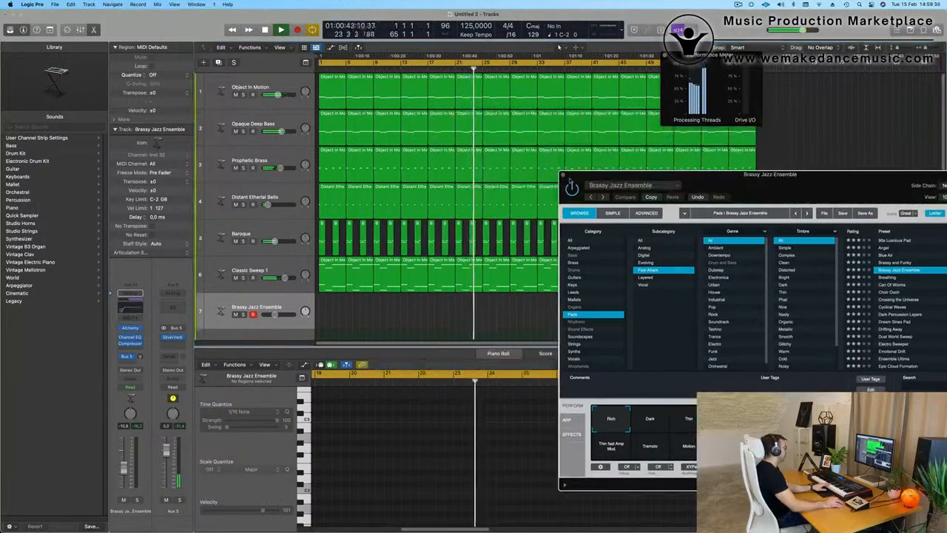
Compare the processing load during playback with the Baroque and Classic Sweep 1 tracks muted and unmuted
{"action": "left_click", "coordinate": [236, 242]}
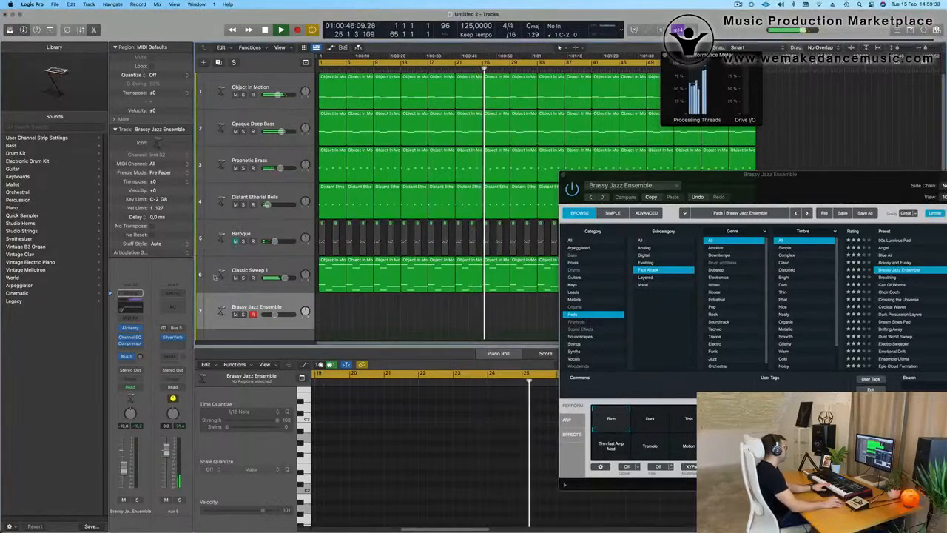
{"action": "left_click", "coordinate": [235, 278]}
{"action": "key", "text": "Return"}
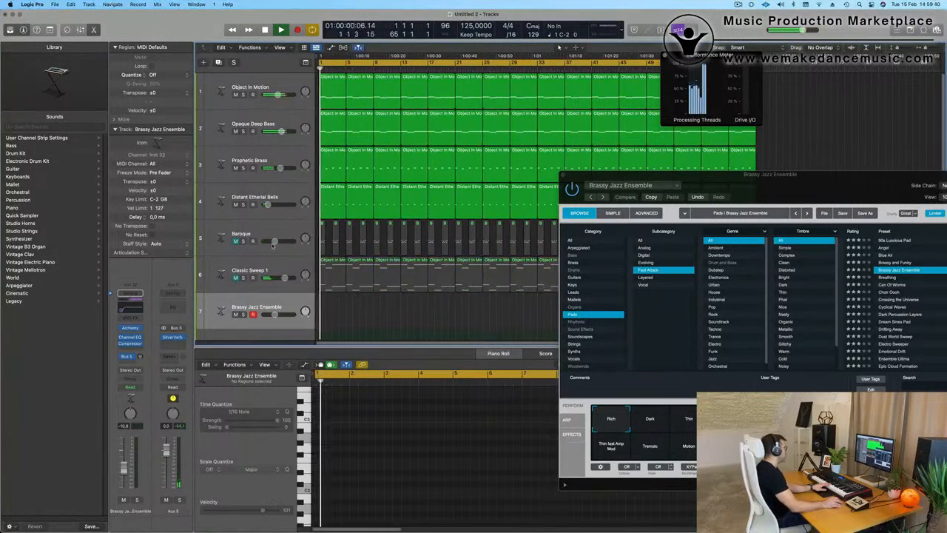
{"action": "left_click_drag", "start_coordinate": [762, 180], "coordinate": [734, 161]}
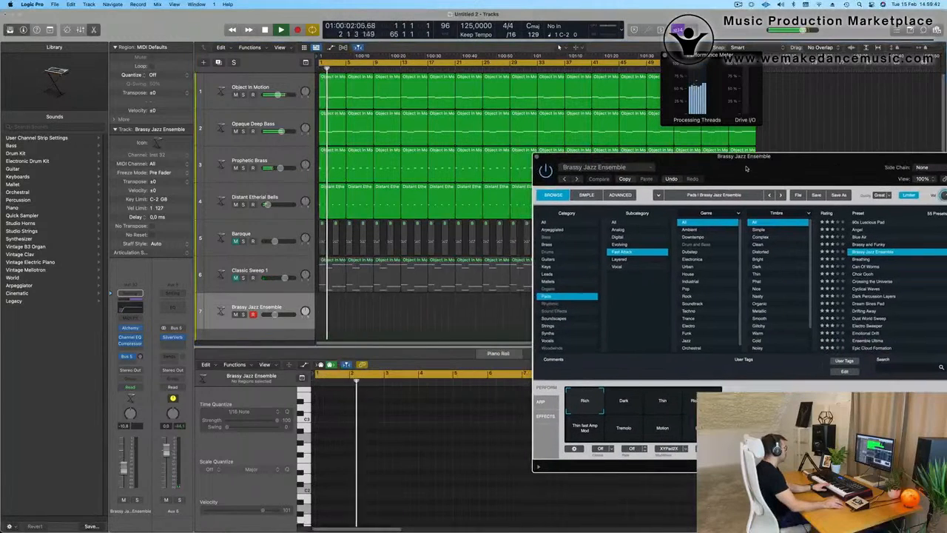
{"action": "left_click", "coordinate": [267, 268]}
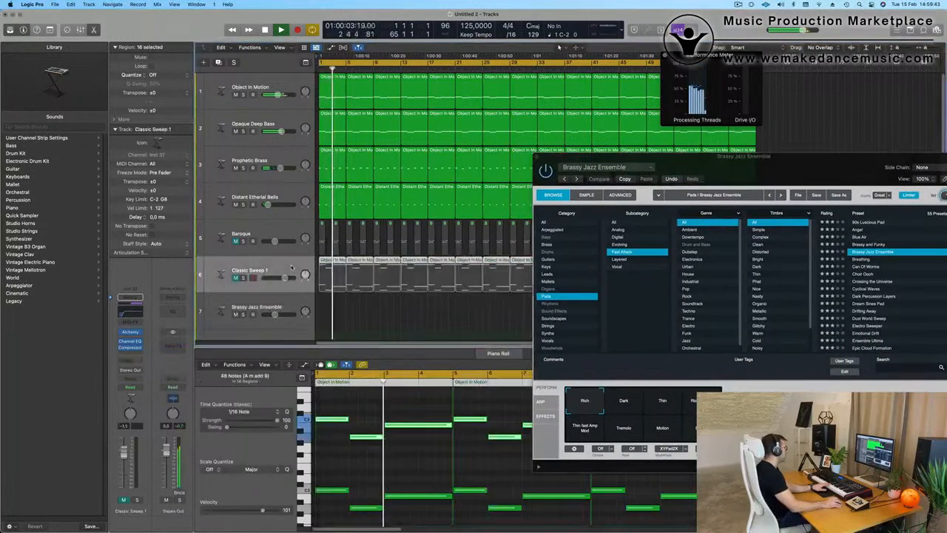
{"action": "left_click", "coordinate": [253, 233]}
{"action": "left_click", "coordinate": [236, 242]}
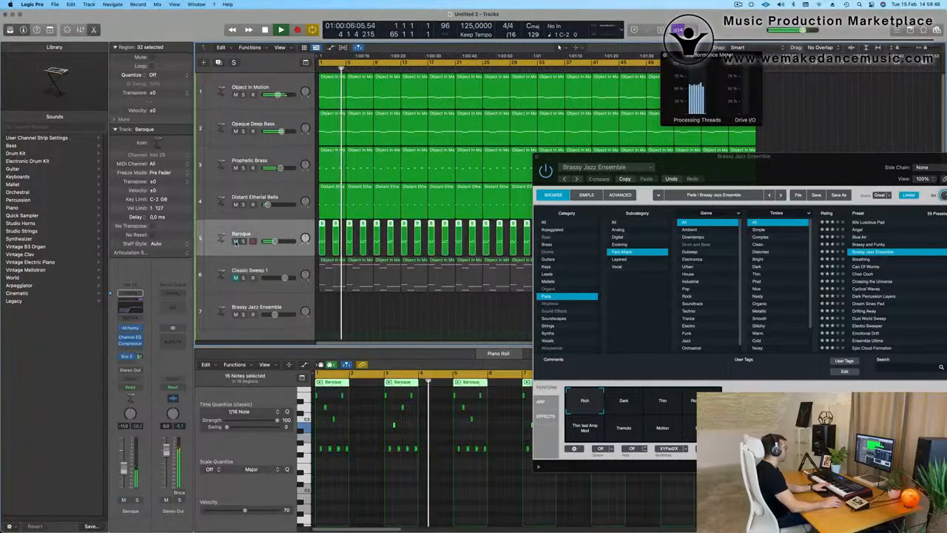
{"action": "left_click", "coordinate": [282, 271]}
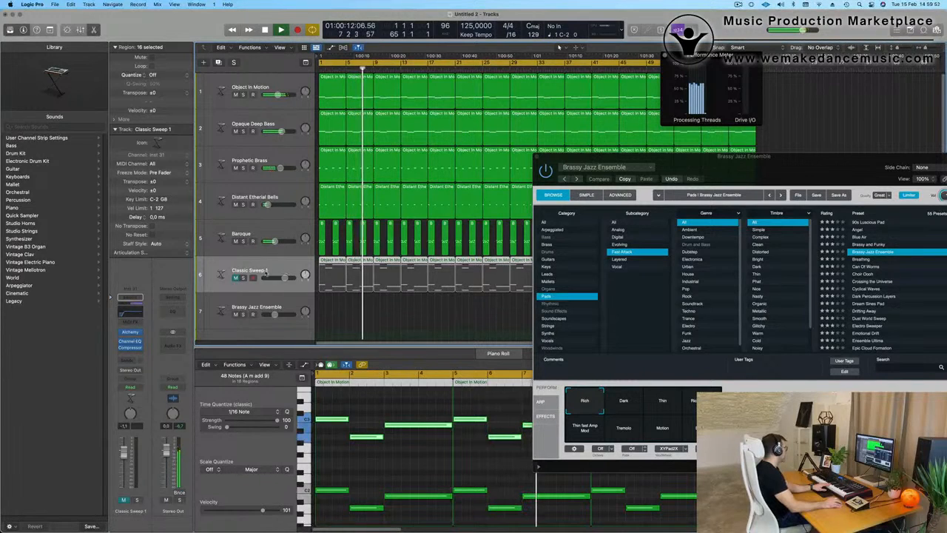
{"action": "left_click", "coordinate": [235, 278]}
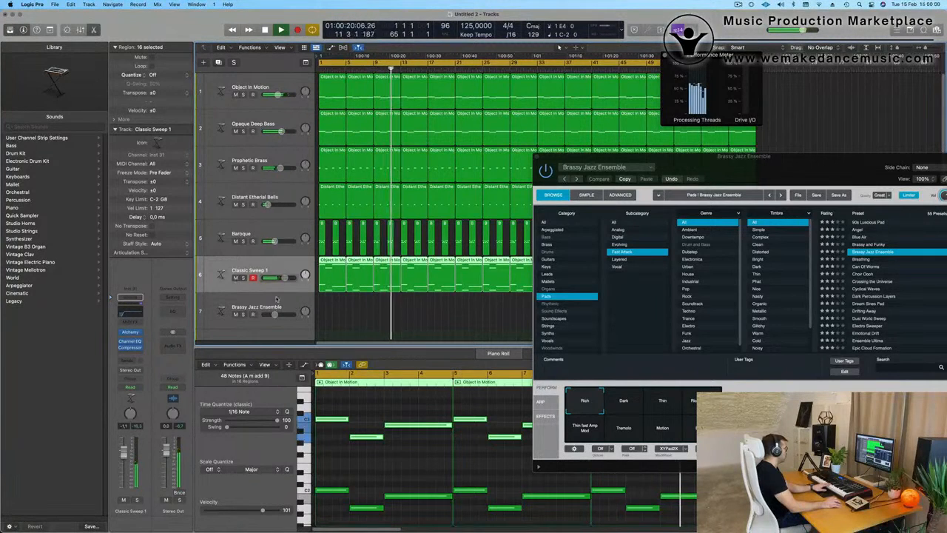
Select the Brassy Jazz Ensemble track for playing and mute the Classic Sweep 1 and Baroque tracks
{"action": "left_click", "coordinate": [259, 301]}
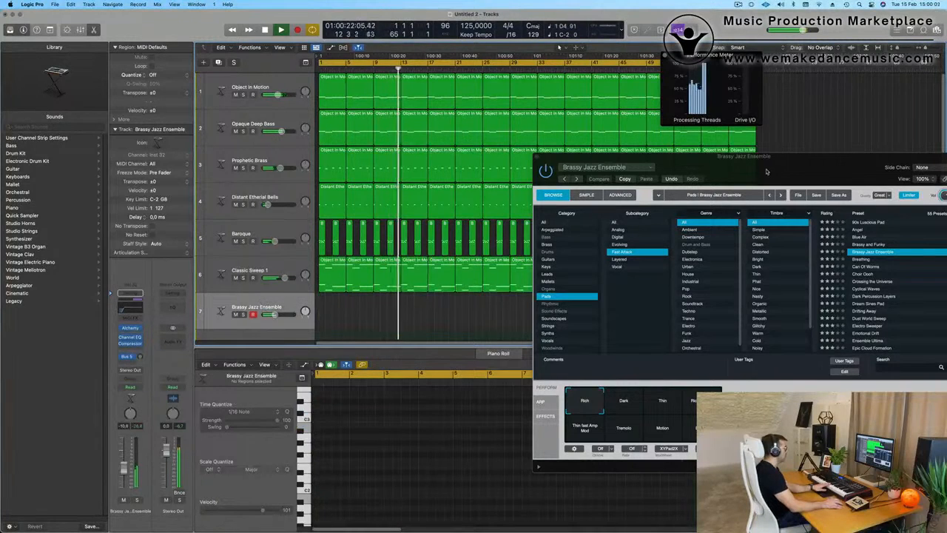
{"action": "left_click_drag", "start_coordinate": [766, 171], "coordinate": [748, 72]}
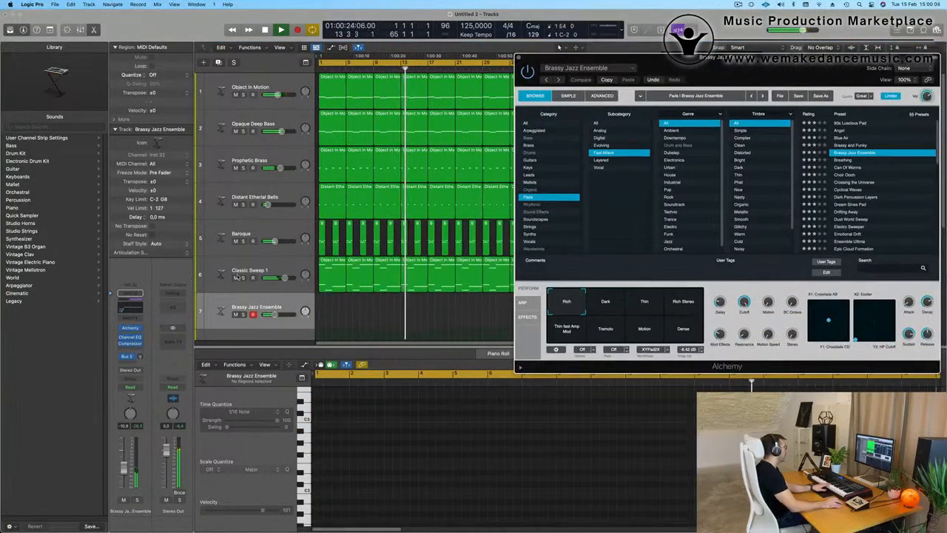
{"action": "left_click", "coordinate": [236, 277]}
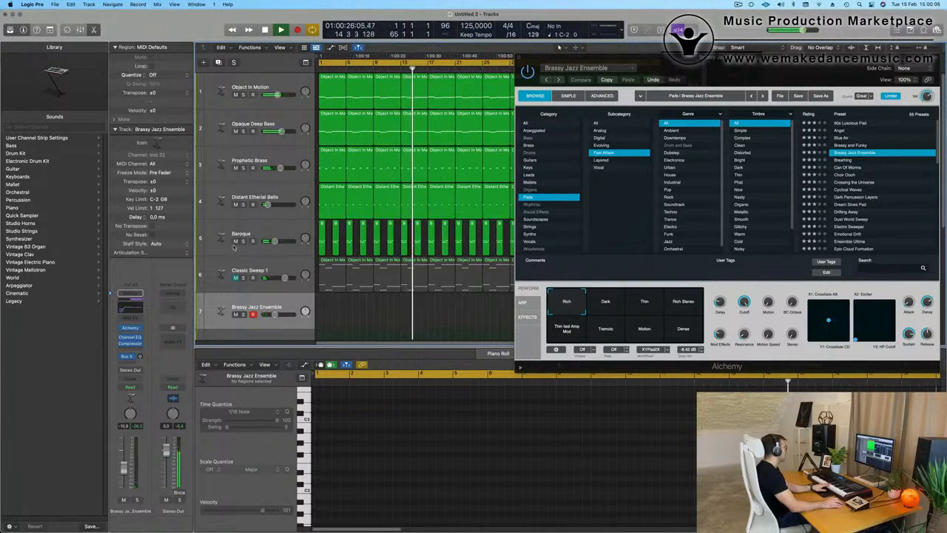
{"action": "left_click", "coordinate": [235, 241]}
{"action": "left_click_drag", "start_coordinate": [770, 57], "coordinate": [653, 220]}
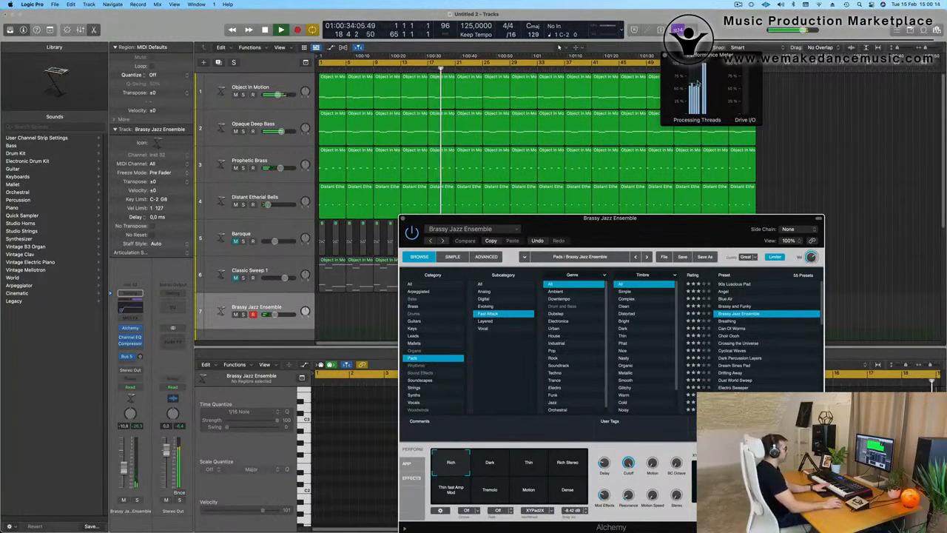
Mute the Distant Etherial Bells track and set the Brassy Jazz Ensemble instrument's quality to Good in Alchemy
{"action": "left_click_drag", "start_coordinate": [654, 219], "coordinate": [706, 130]}
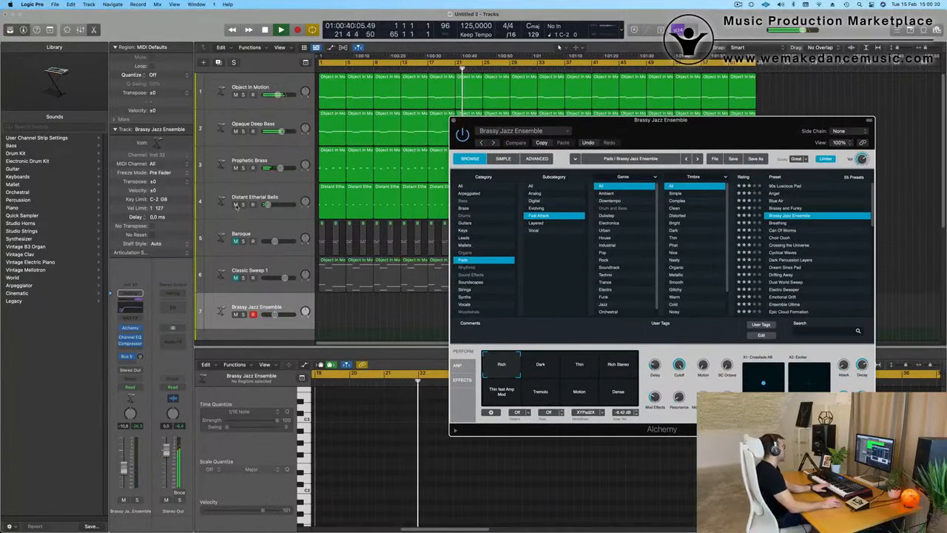
{"action": "left_click", "coordinate": [235, 205]}
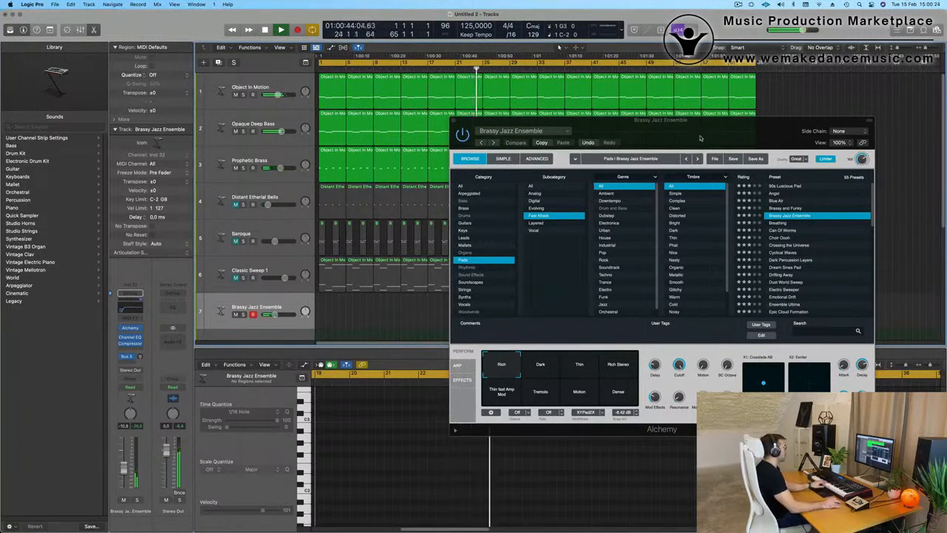
{"action": "left_click_drag", "start_coordinate": [700, 138], "coordinate": [579, 126]}
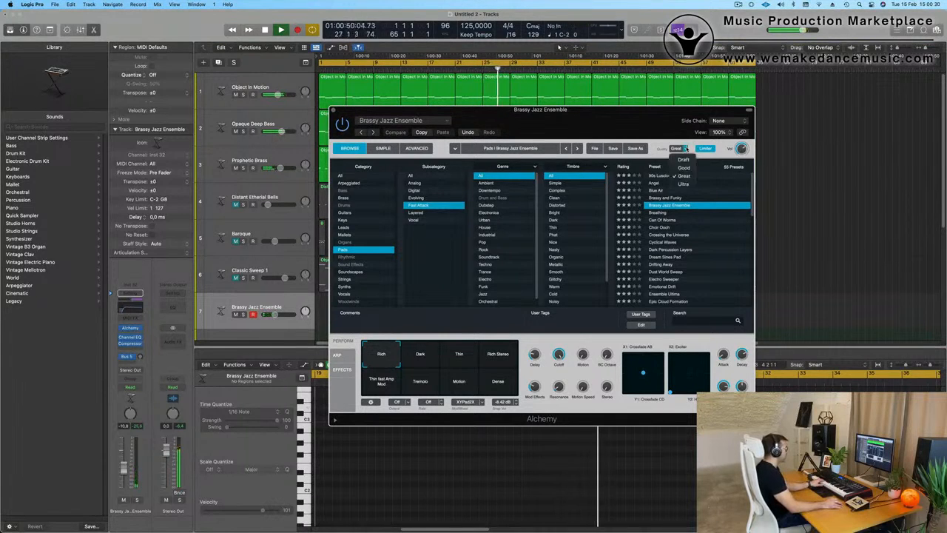
{"action": "left_click_drag", "start_coordinate": [620, 122], "coordinate": [625, 122]}
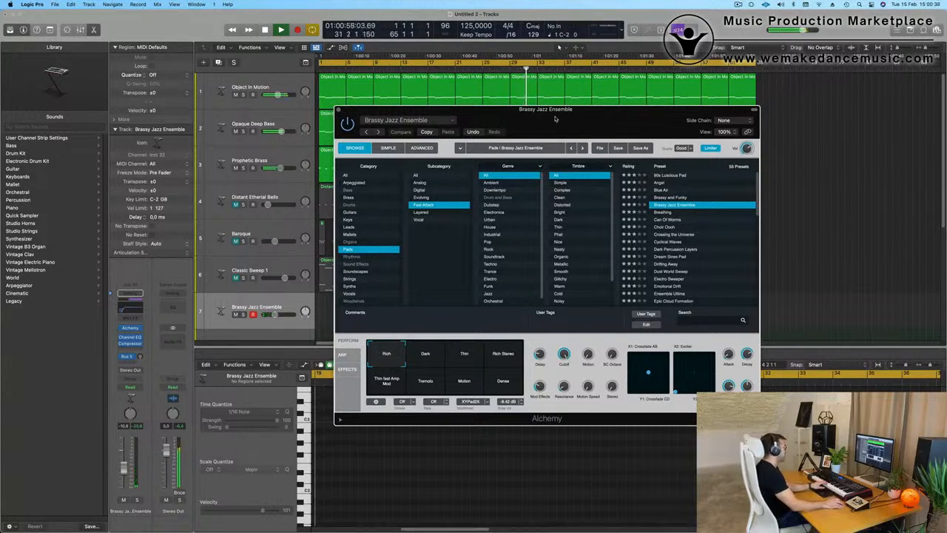
Mute the Prophetic Brass, Opaque Deep Bass and Object In Motion tracks during playback
{"action": "left_click_drag", "start_coordinate": [554, 119], "coordinate": [584, 280]}
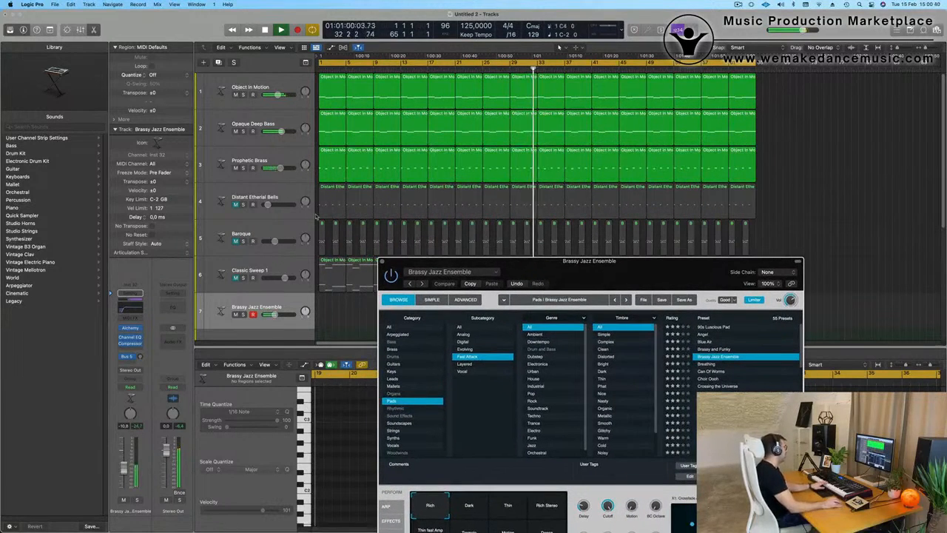
{"action": "left_click", "coordinate": [235, 168]}
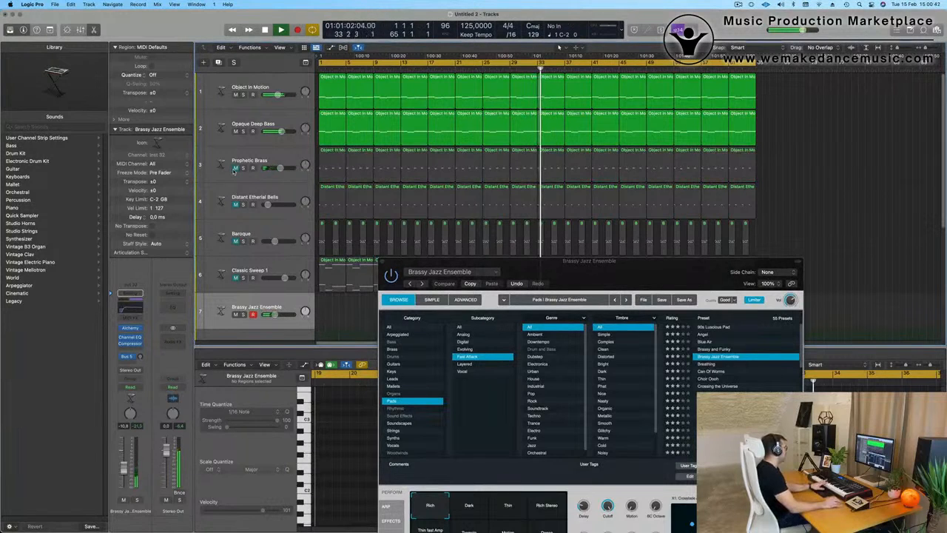
{"action": "left_click", "coordinate": [281, 87]}
{"action": "left_click", "coordinate": [242, 95]}
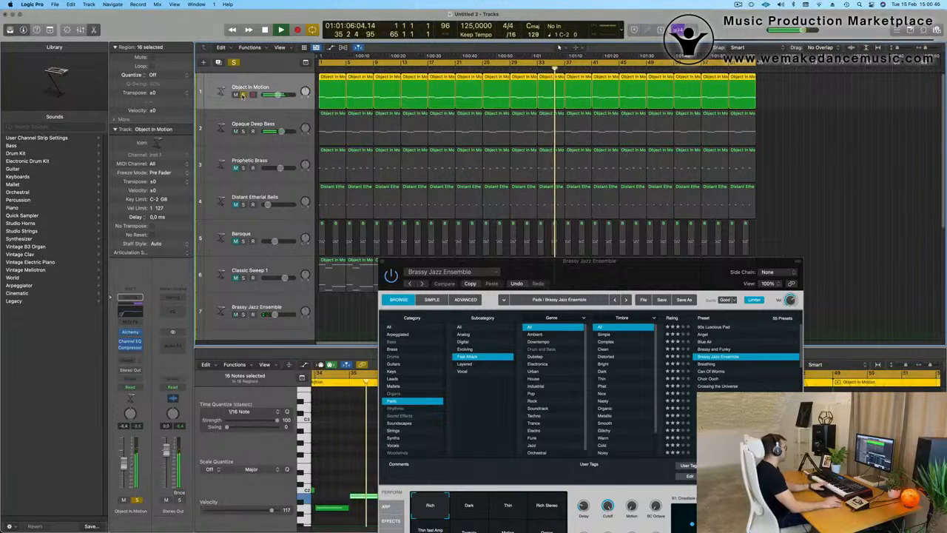
{"action": "left_click", "coordinate": [243, 96]}
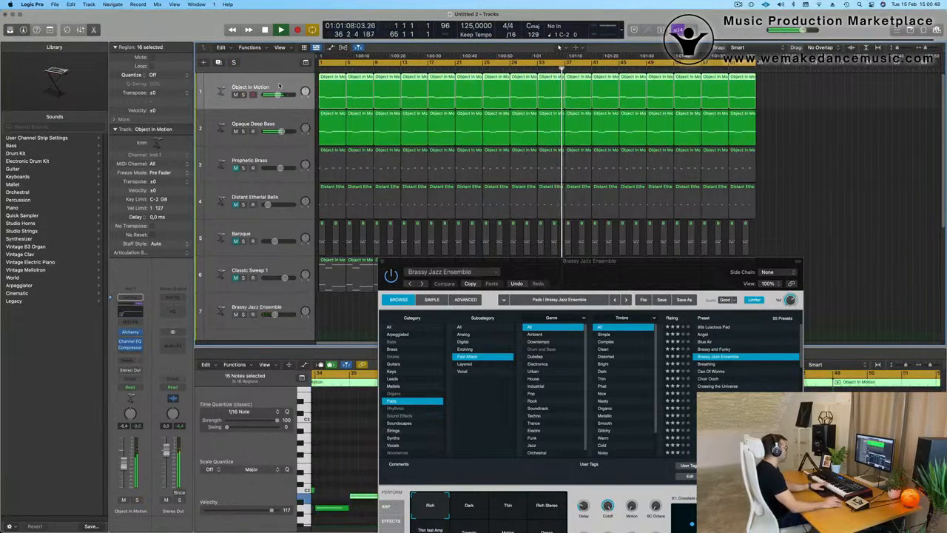
{"action": "left_click", "coordinate": [237, 131]}
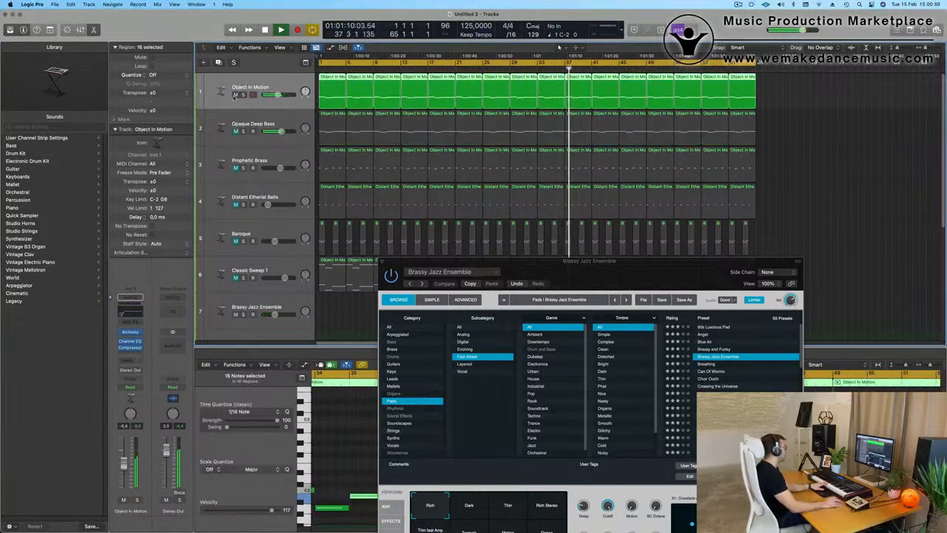
{"action": "left_click", "coordinate": [237, 95]}
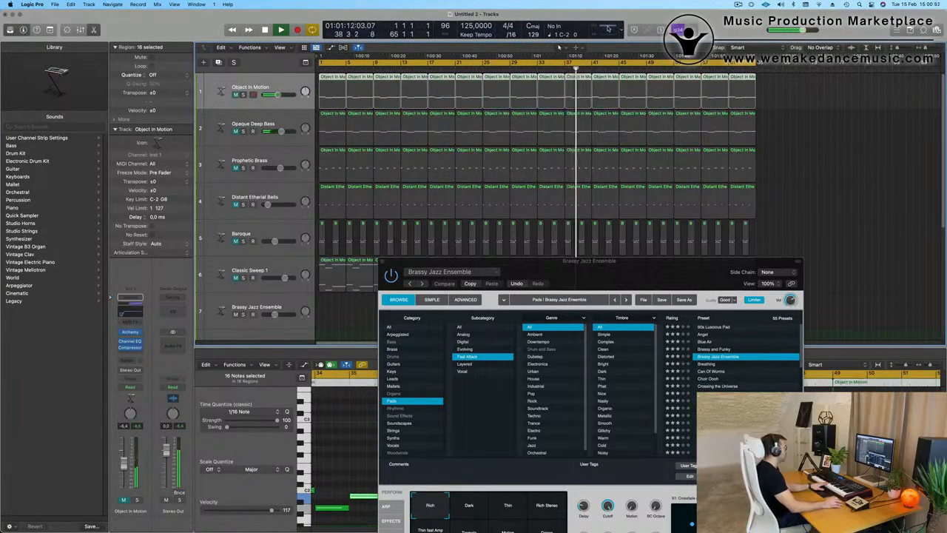
Reopen the Performance Meter and unmute the Prophetic Brass, Distant Etherial Bells, Baroque and Classic Sweep 1 tracks
{"action": "double_click", "coordinate": [608, 28]}
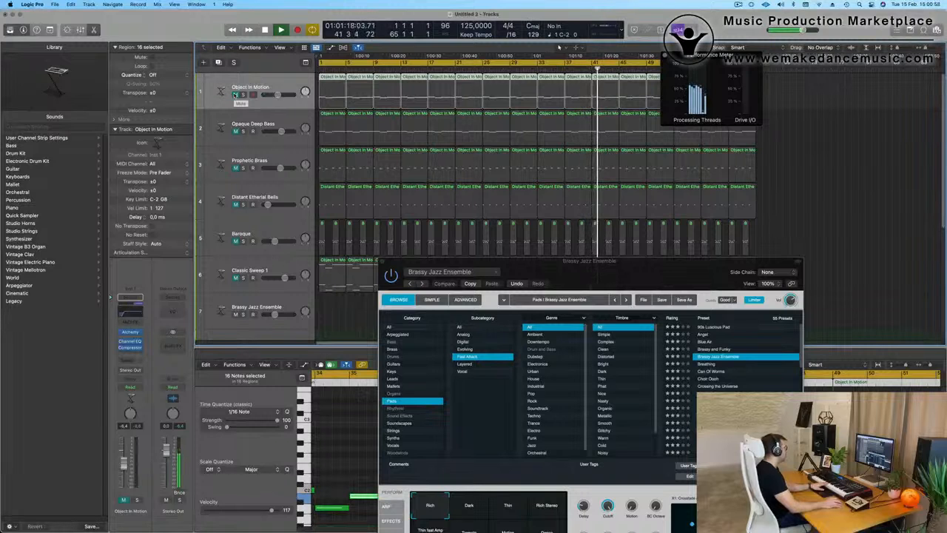
{"action": "scroll", "coordinate": [255, 148], "scroll_direction": "down", "scroll_amount": 8}
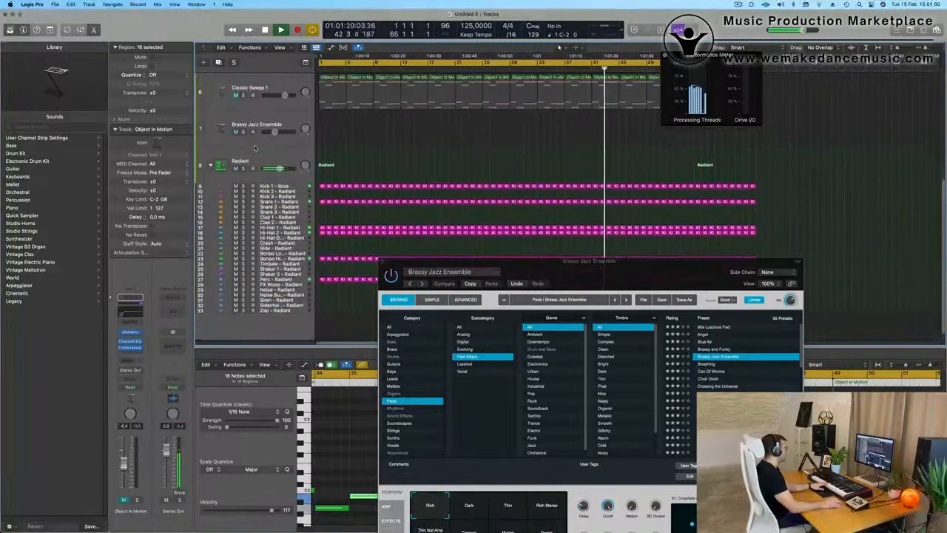
{"action": "scroll", "coordinate": [255, 148], "scroll_direction": "up", "scroll_amount": 3}
{"action": "left_click_drag", "start_coordinate": [237, 106], "coordinate": [235, 216]}
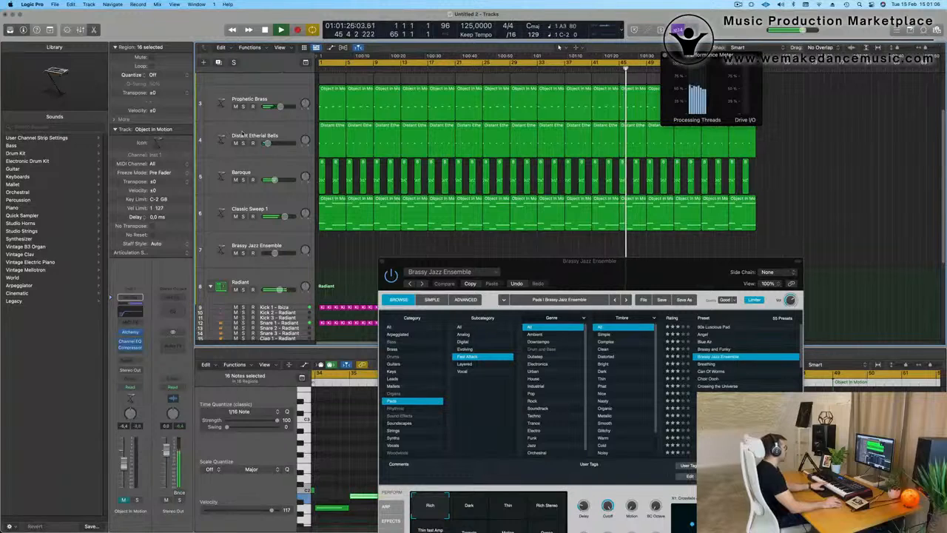
Select the Brassy Jazz Ensemble track for playing and restart playback from the beginning of the project
{"action": "left_click", "coordinate": [289, 243]}
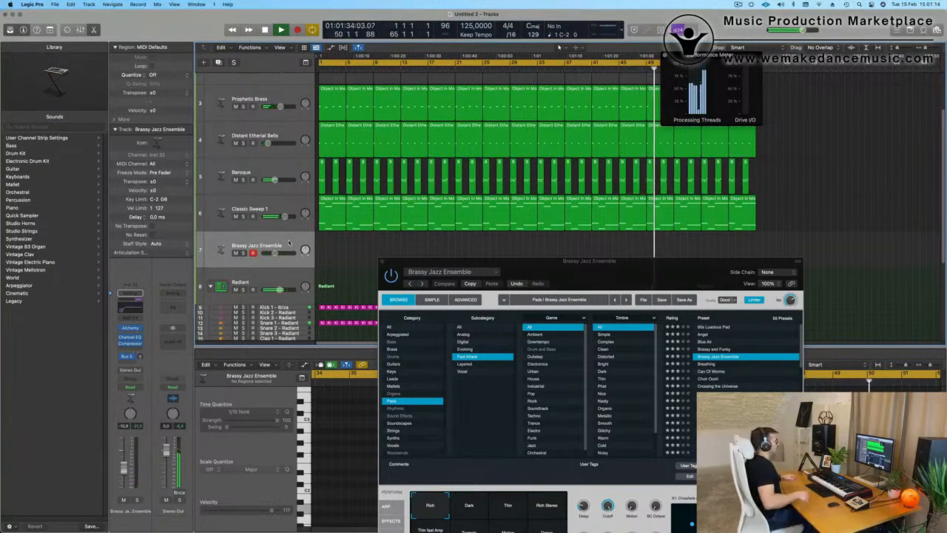
{"action": "key", "text": "space"}
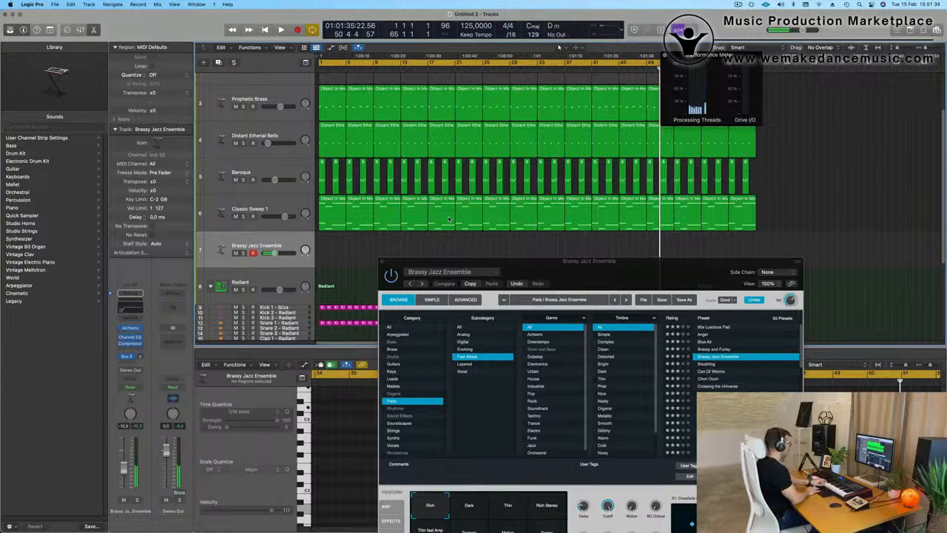
{"action": "key", "text": "Return"}
{"action": "key", "text": "space"}
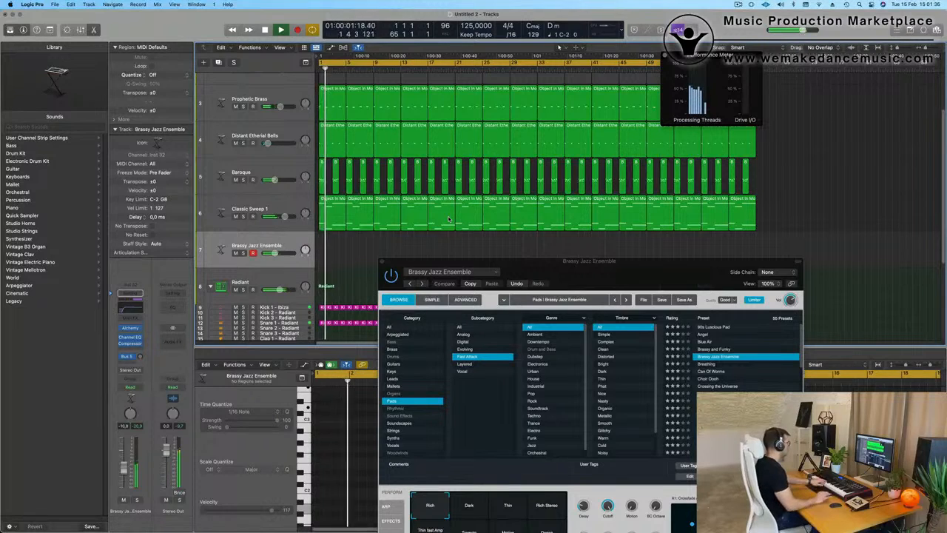
Audition the Dark variation, then the Can Of Worms, Metallic Sweeps, Spacey Echo Bells, Sparkle Motion and Triumphant Swirling Pad presets in Alchemy
{"action": "left_click_drag", "start_coordinate": [665, 264], "coordinate": [693, 205]}
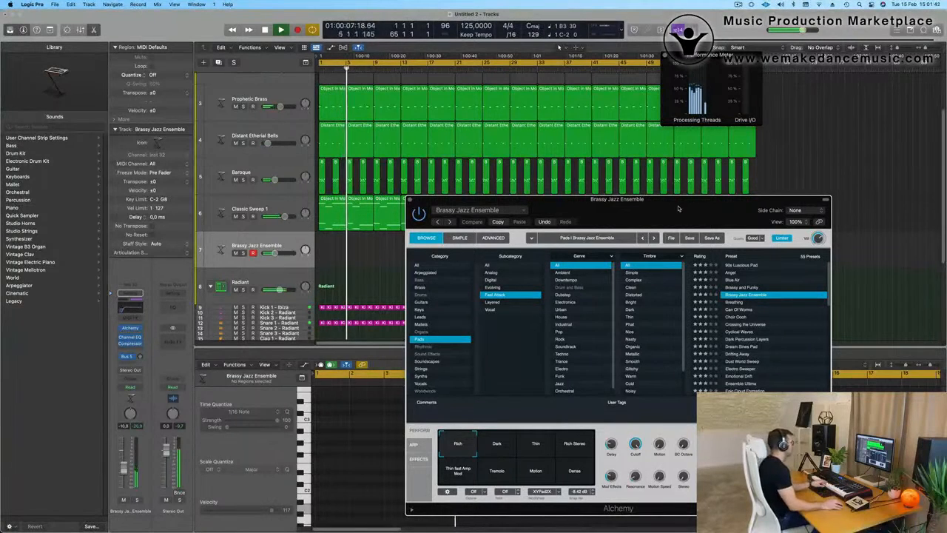
{"action": "left_click", "coordinate": [497, 448]}
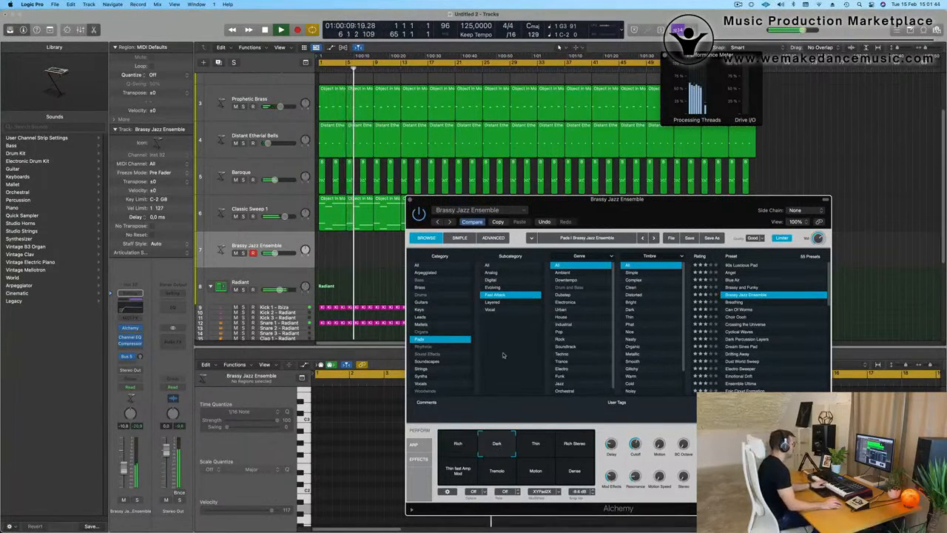
{"action": "left_click", "coordinate": [737, 310]}
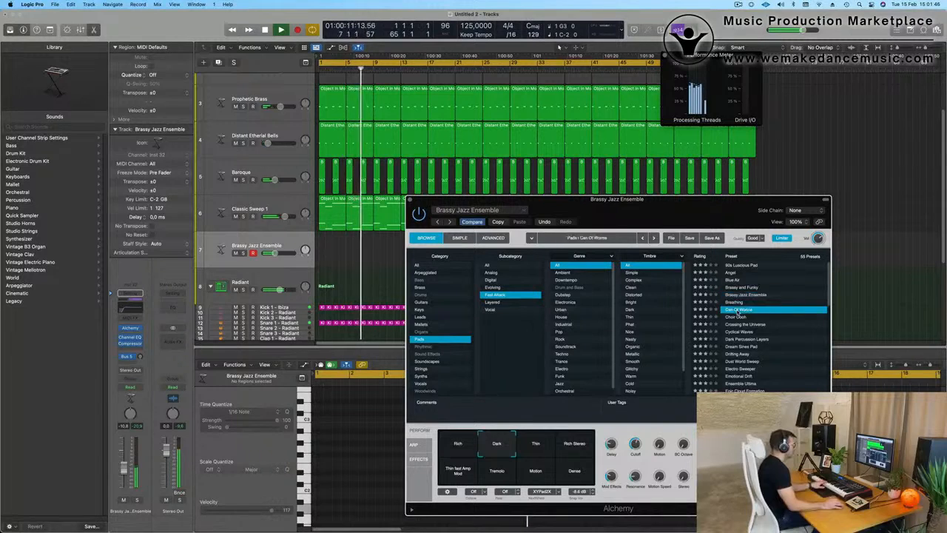
{"action": "scroll", "coordinate": [781, 340], "scroll_direction": "down", "scroll_amount": 10}
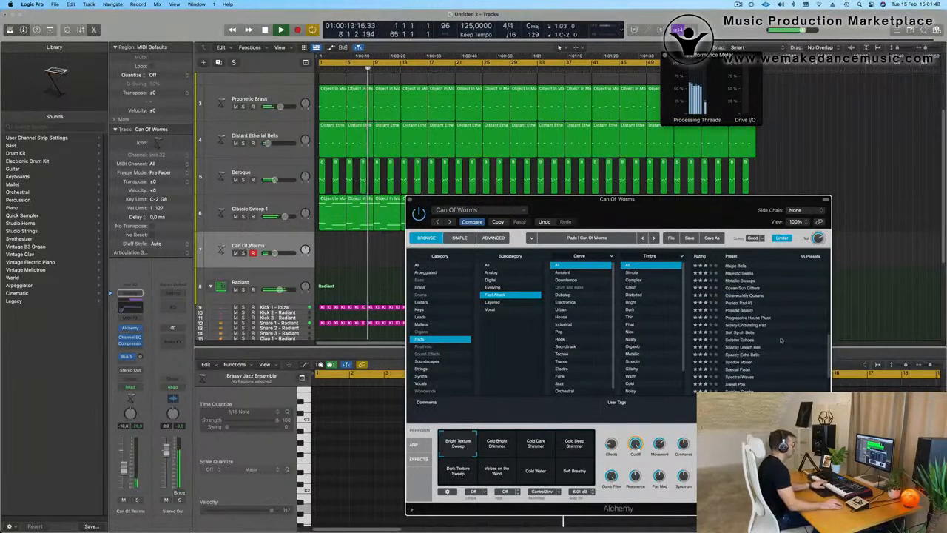
{"action": "left_click", "coordinate": [740, 281]}
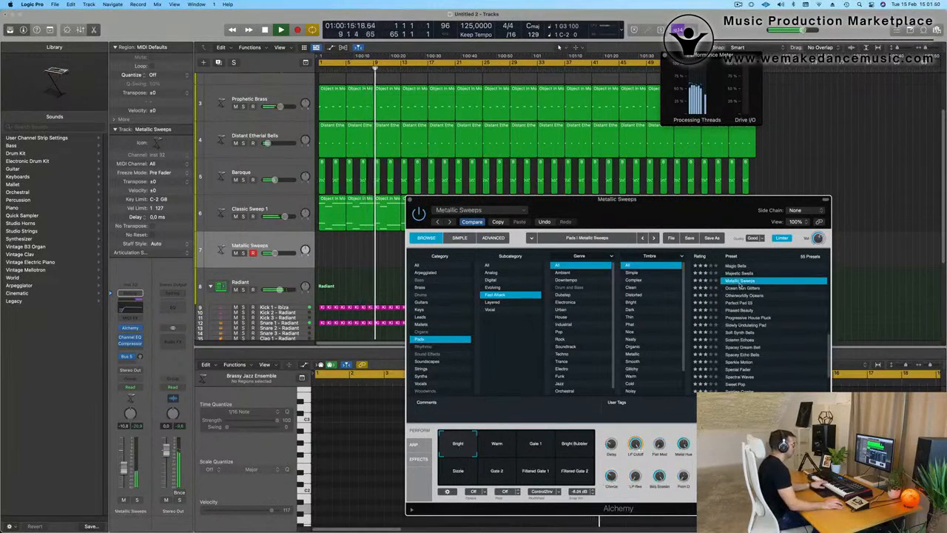
{"action": "scroll", "coordinate": [743, 296], "scroll_direction": "down", "scroll_amount": 5}
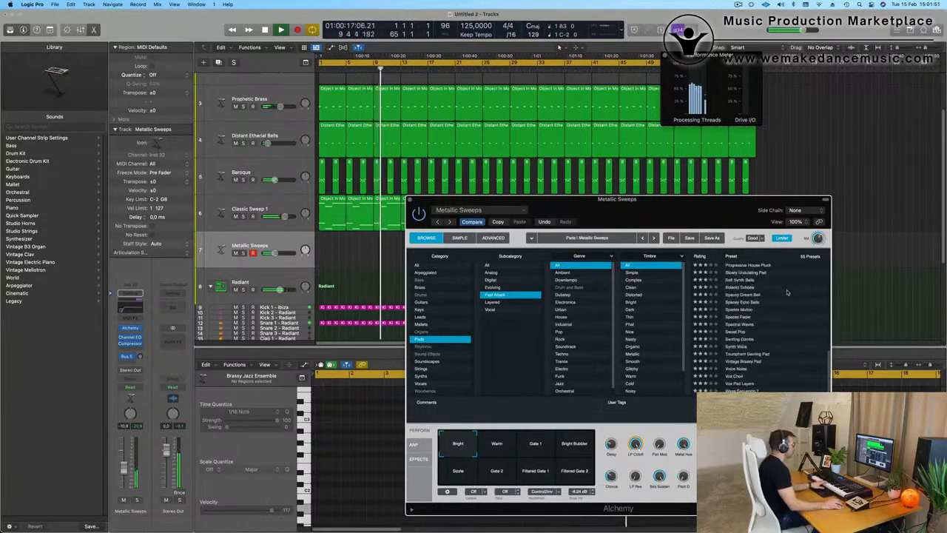
{"action": "left_click", "coordinate": [747, 303]}
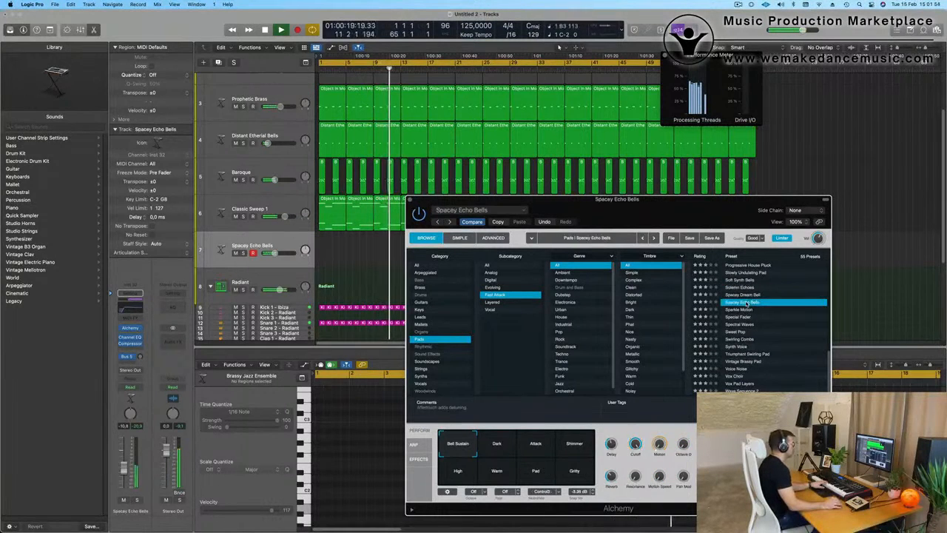
{"action": "left_click", "coordinate": [747, 310]}
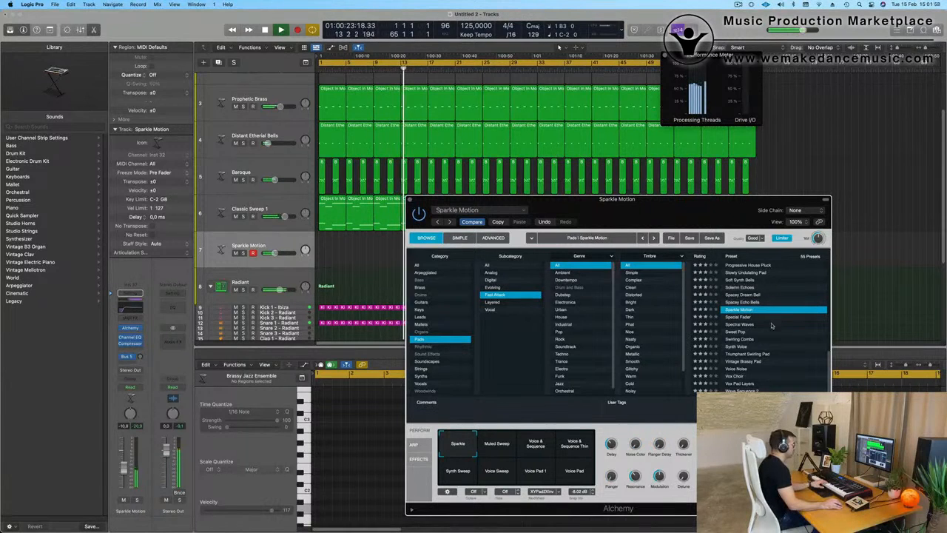
{"action": "left_click", "coordinate": [748, 354]}
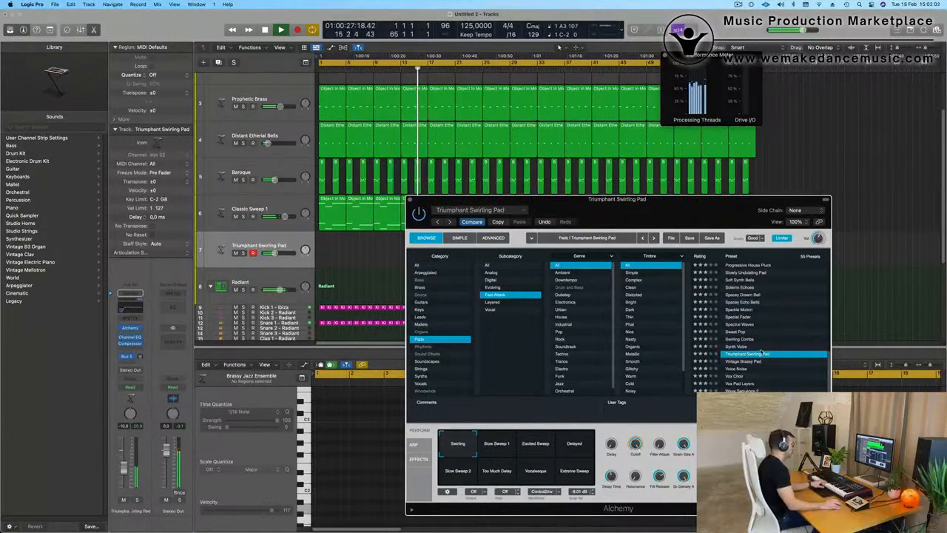
Audition the Vox Choir, Wave Sequence 2, Angel, Breathing and Crossing the Universe presets in Alchemy
{"action": "left_click", "coordinate": [766, 376]}
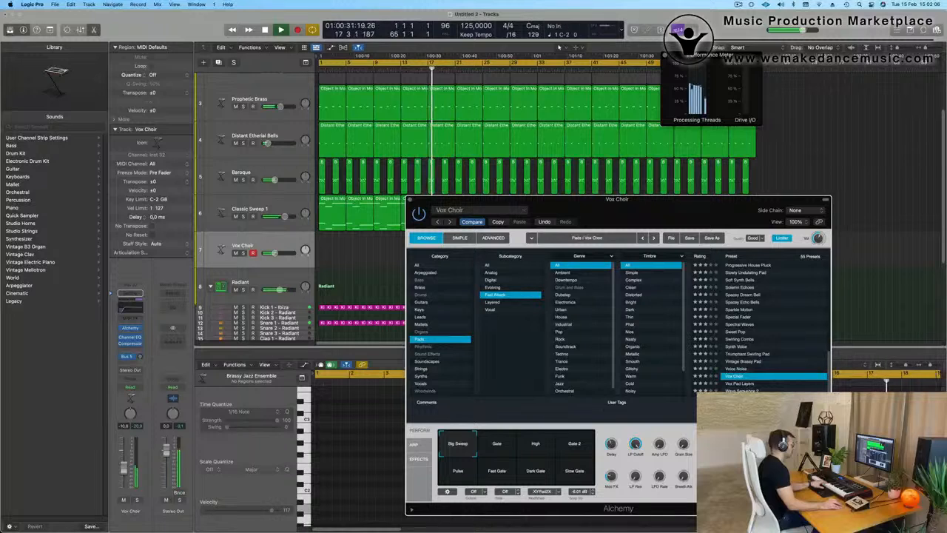
{"action": "key", "text": "Down"}
{"action": "key", "text": "Down"}
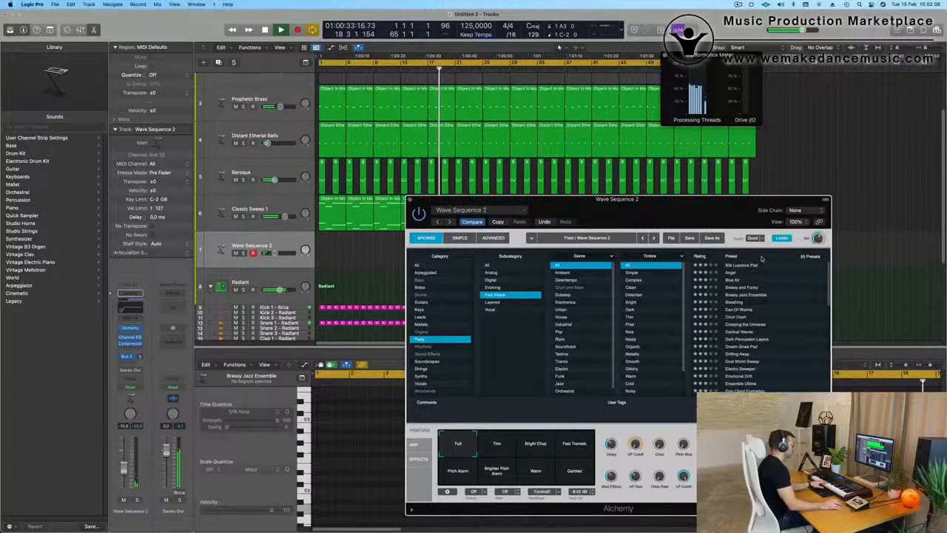
{"action": "left_click", "coordinate": [731, 274]}
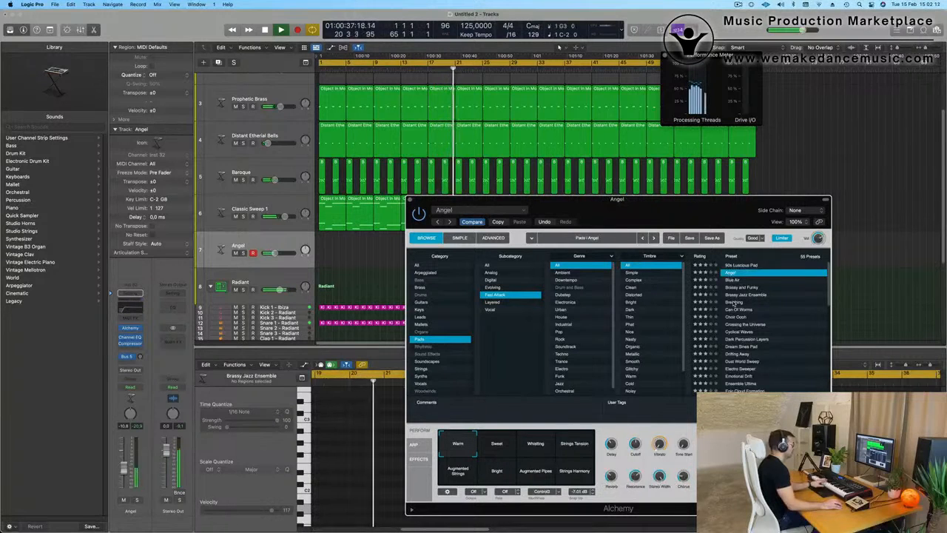
{"action": "left_click", "coordinate": [793, 302]}
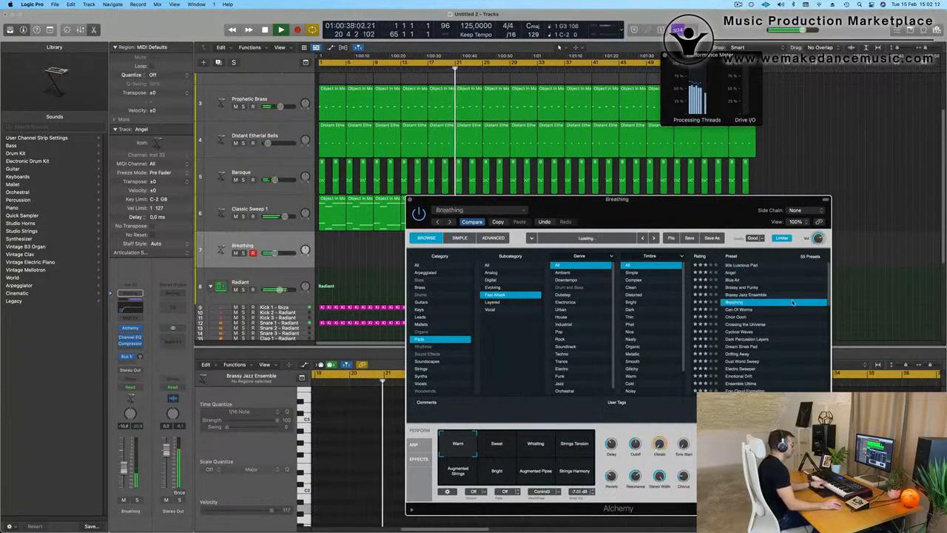
{"action": "left_click", "coordinate": [750, 325]}
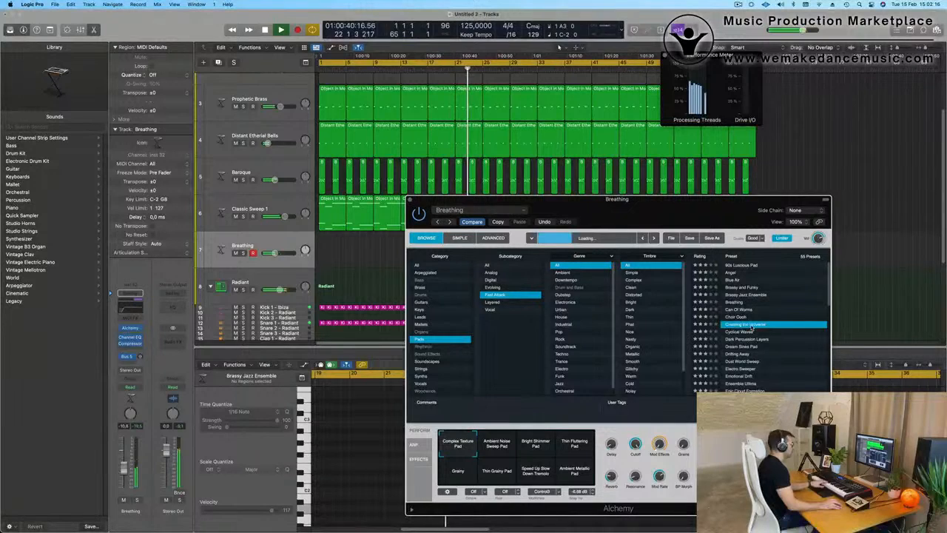
Load the Epic Cloud Formation preset in Alchemy and unmute the Object In Motion and Opaque Deep Bass tracks
{"action": "scroll", "coordinate": [762, 318], "scroll_direction": "down", "scroll_amount": 5}
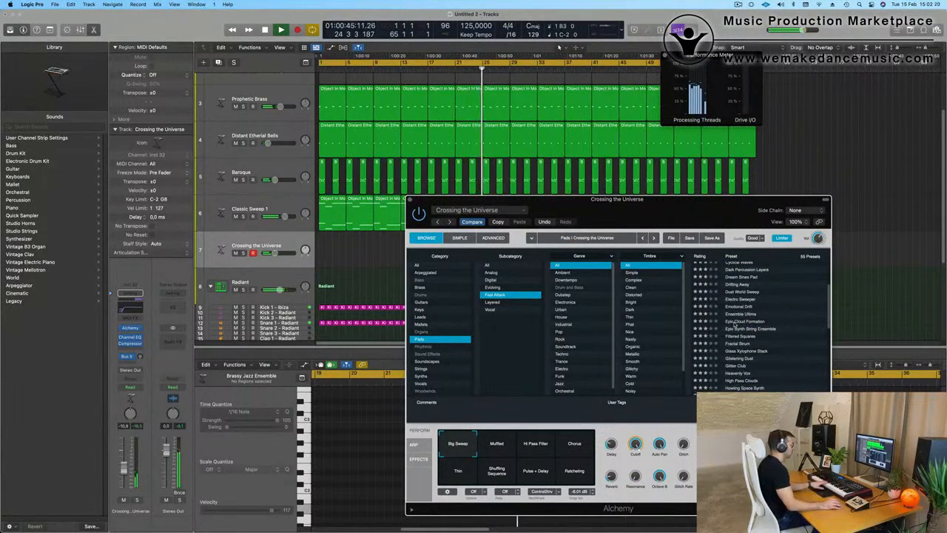
{"action": "left_click", "coordinate": [736, 324]}
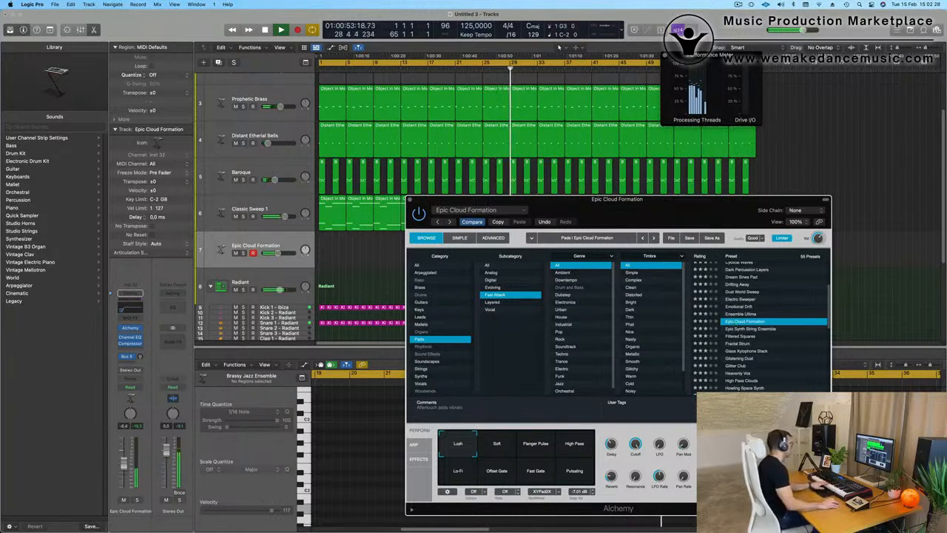
{"action": "scroll", "coordinate": [249, 95], "scroll_direction": "up", "scroll_amount": 3}
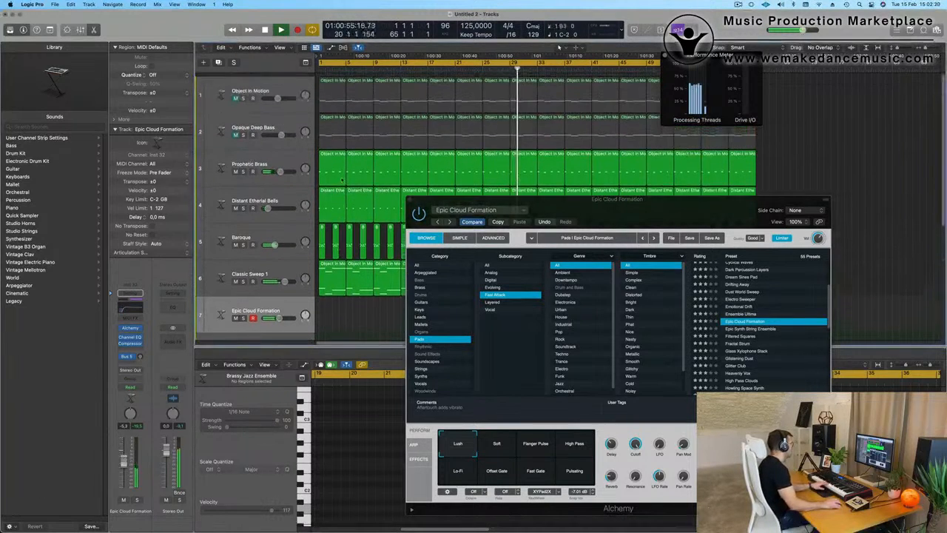
{"action": "left_click", "coordinate": [235, 95]}
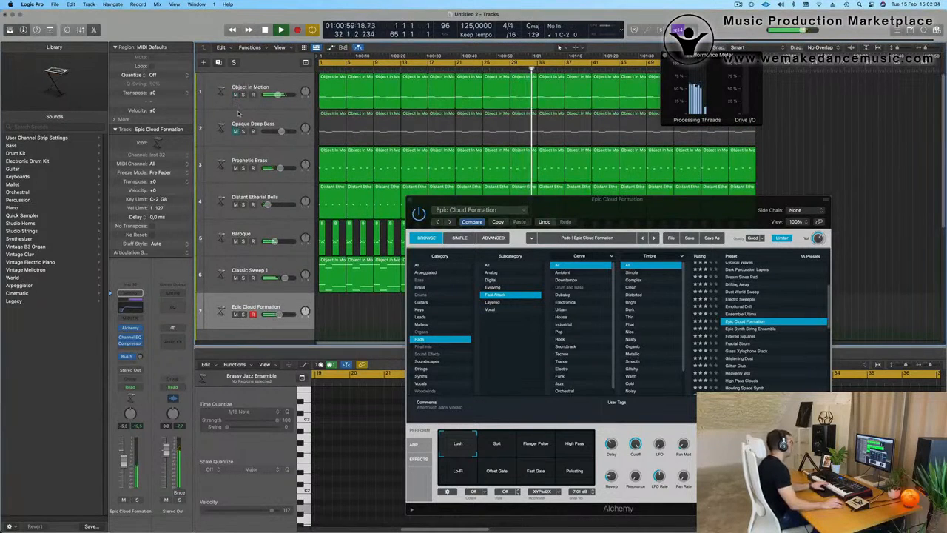
{"action": "left_click", "coordinate": [235, 131]}
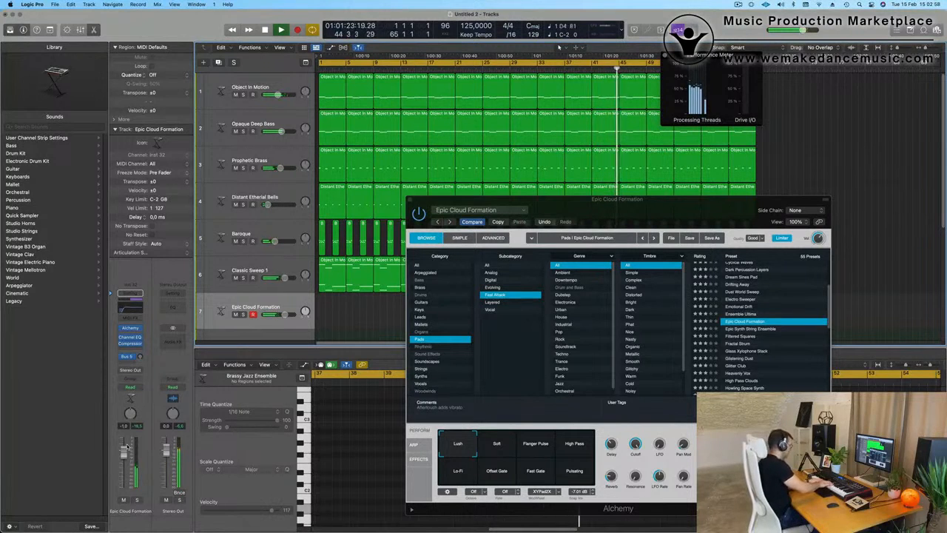
Stop the recording on the Epic Cloud Formation track and move the Alchemy window clear of the recorded regions
{"action": "key", "text": "t"}
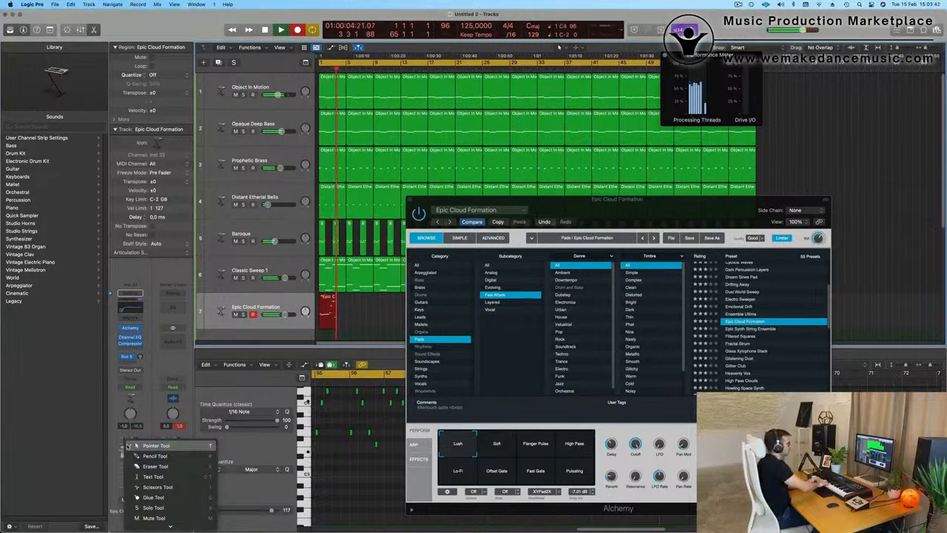
{"action": "key", "text": "Escape"}
{"action": "key", "text": "space"}
{"action": "left_click_drag", "start_coordinate": [659, 205], "coordinate": [589, 385]}
Move the Performance Meter away from the end of the arrangement and reposition the playhead around bar 54 within the recorded region
{"action": "key", "text": "space"}
{"action": "left_click_drag", "start_coordinate": [710, 54], "coordinate": [462, 66]}
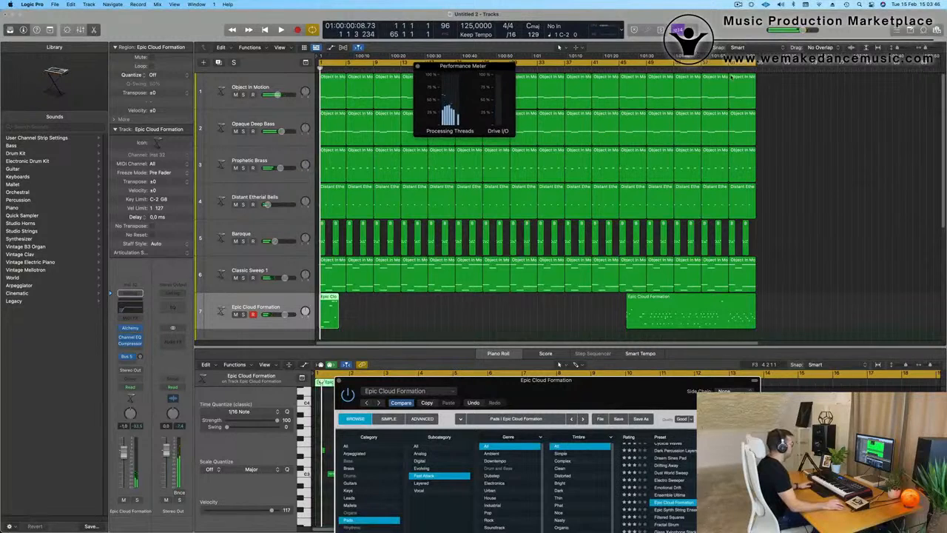
{"action": "left_click", "coordinate": [727, 68]}
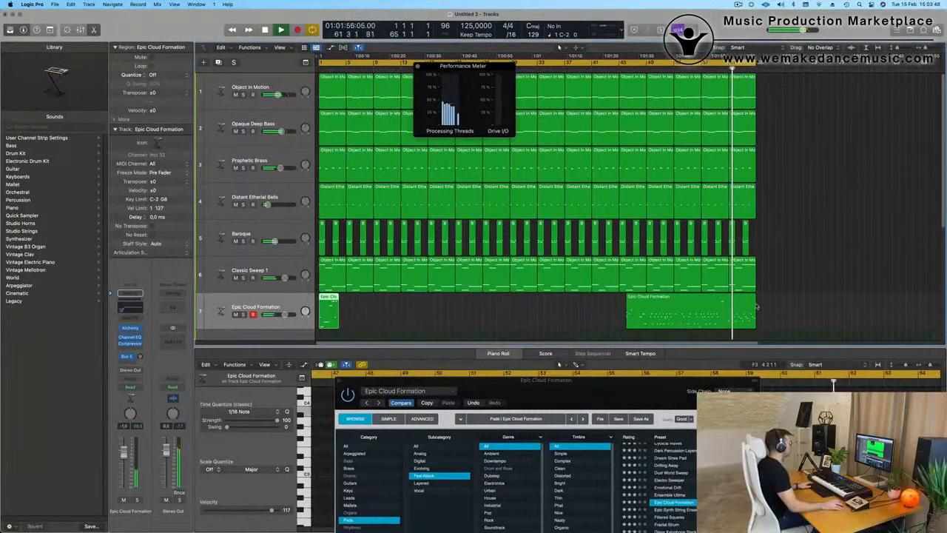
{"action": "left_click", "coordinate": [687, 69]}
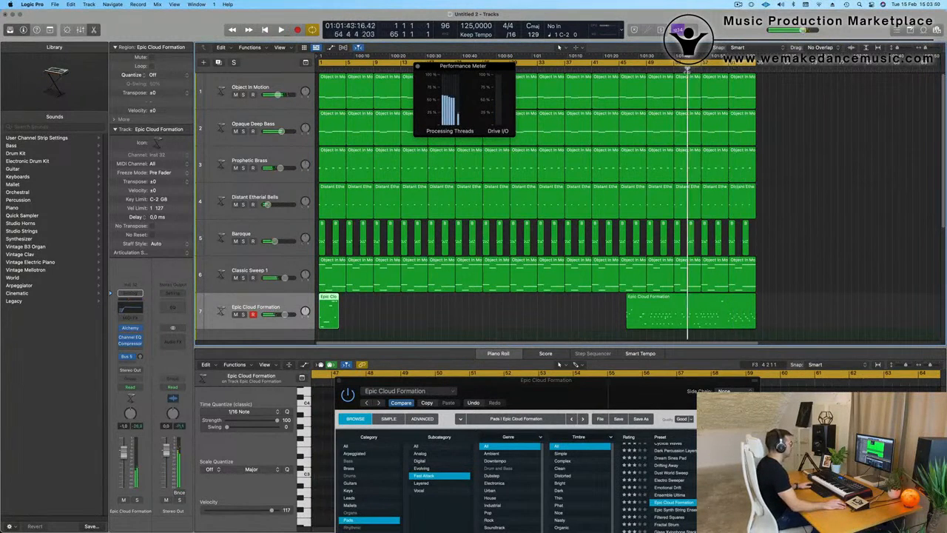
Open the long Epic Cloud Formation region in the Piano Roll and move the Alchemy window off its notes during playback
{"action": "double_click", "coordinate": [742, 316]}
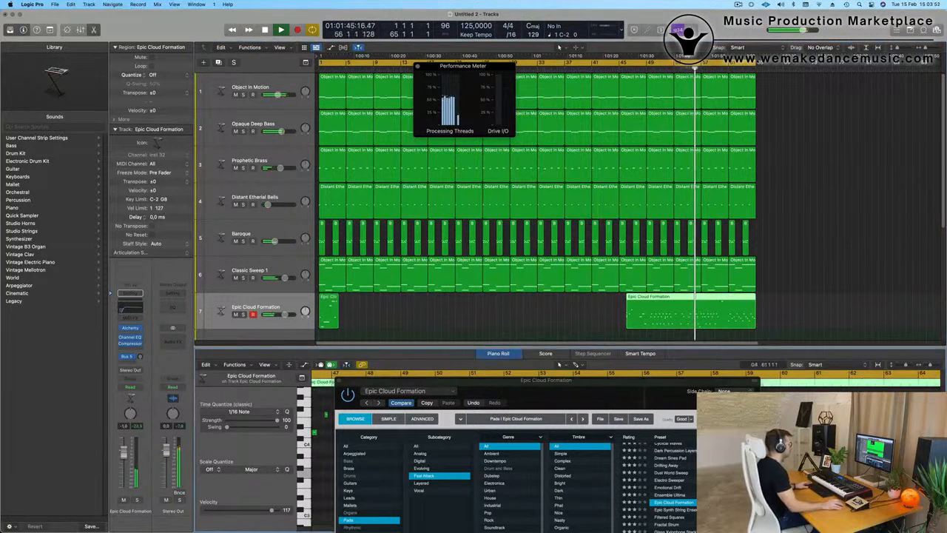
{"action": "left_click_drag", "start_coordinate": [658, 385], "coordinate": [455, 467]}
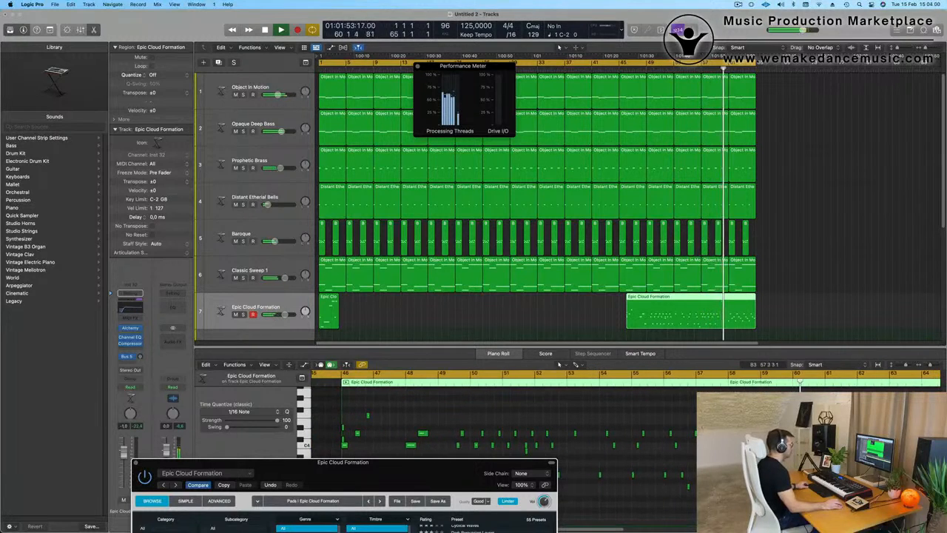
{"action": "scroll", "coordinate": [582, 463], "scroll_direction": "up", "scroll_amount": 3}
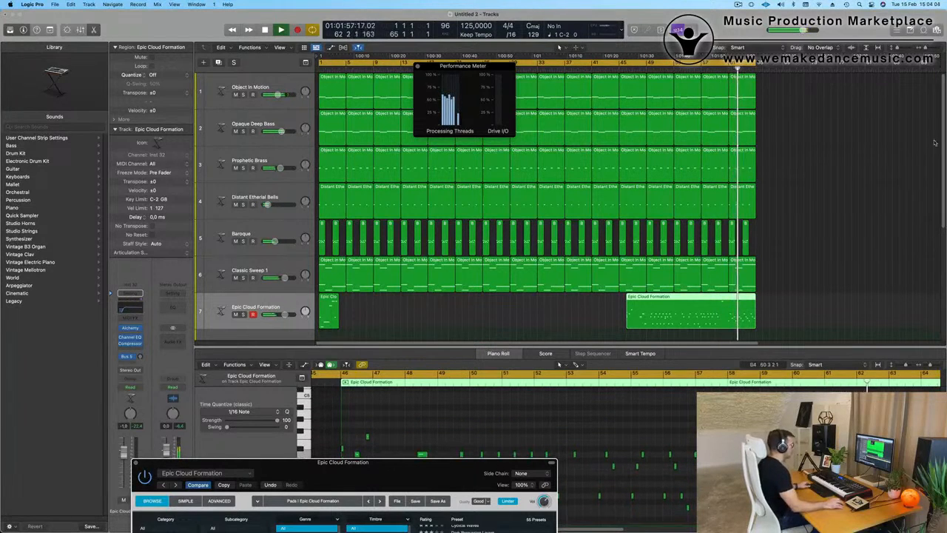
Split the long Epic Cloud Formation region at bar 61, then delete its first part and the short region at bar 1
{"action": "key", "text": "space"}
{"action": "key", "text": "super+t"}
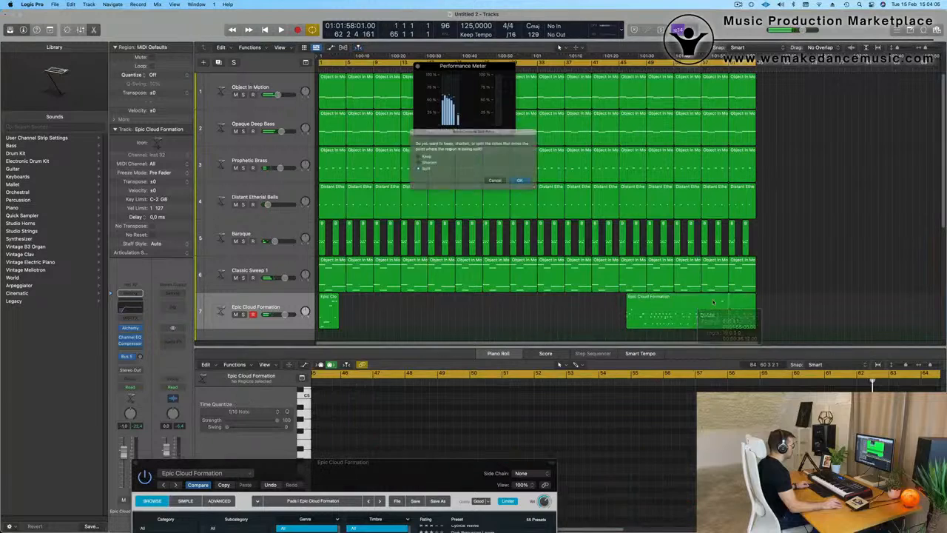
{"action": "left_click", "coordinate": [531, 185]}
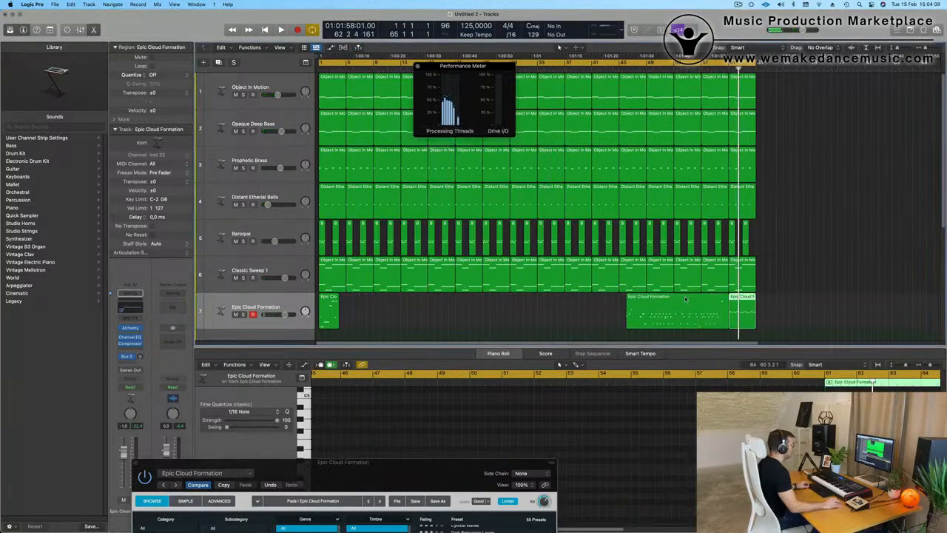
{"action": "key", "text": "Delete"}
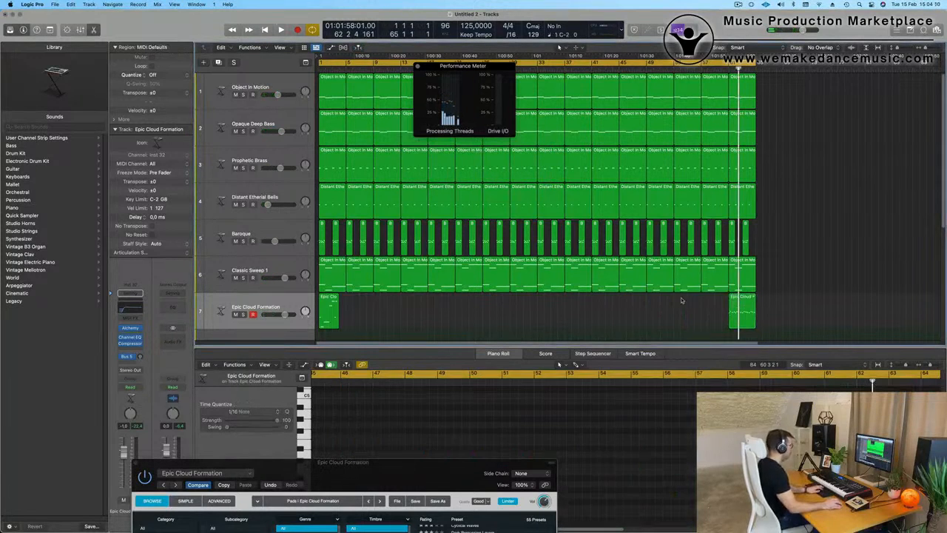
{"action": "left_click", "coordinate": [330, 313]}
{"action": "key", "text": "Delete"}
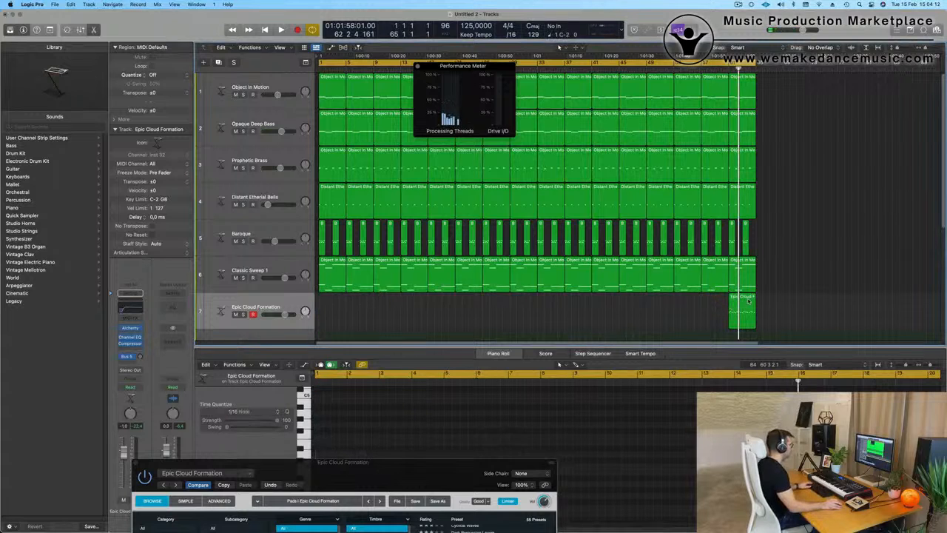
Move the remaining four-bar Epic Cloud Formation region to bar 1 and play it from the start
{"action": "left_click_drag", "start_coordinate": [748, 300], "coordinate": [333, 310]}
{"action": "key", "text": "Return"}
{"action": "key", "text": "space"}
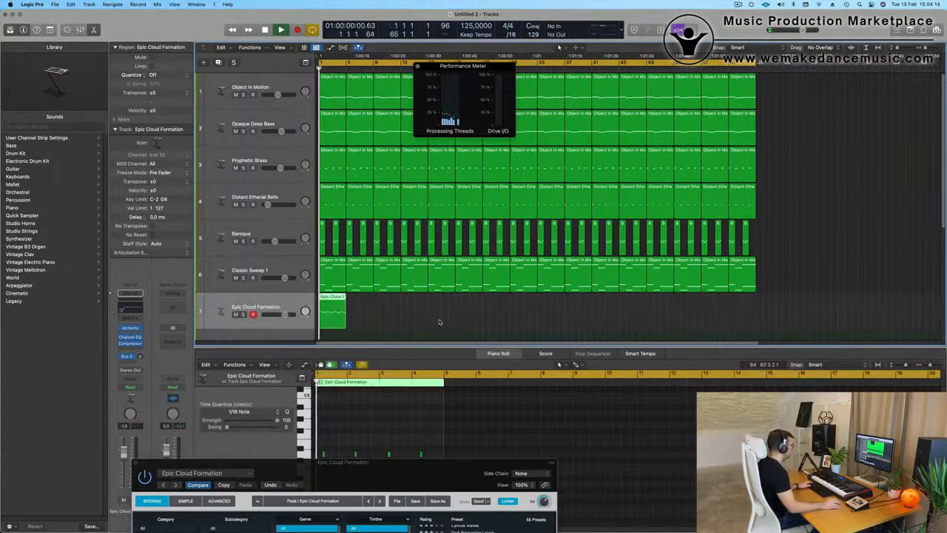
{"action": "scroll", "coordinate": [364, 436], "scroll_direction": "down", "scroll_amount": 5}
{"action": "scroll", "coordinate": [366, 435], "scroll_direction": "up", "scroll_amount": 3}
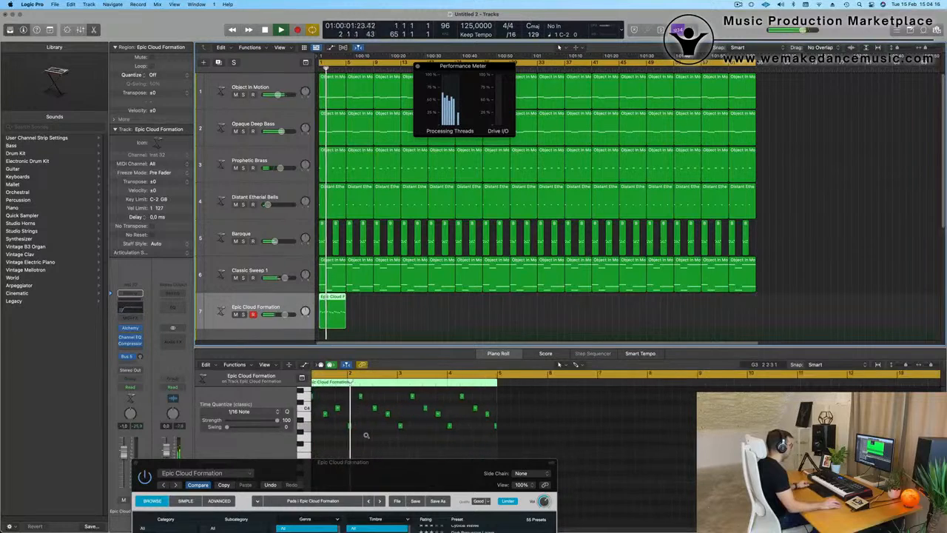
{"action": "scroll", "coordinate": [367, 443], "scroll_direction": "left", "scroll_amount": 3}
{"action": "key", "text": "Return"}
{"action": "key", "text": "space"}
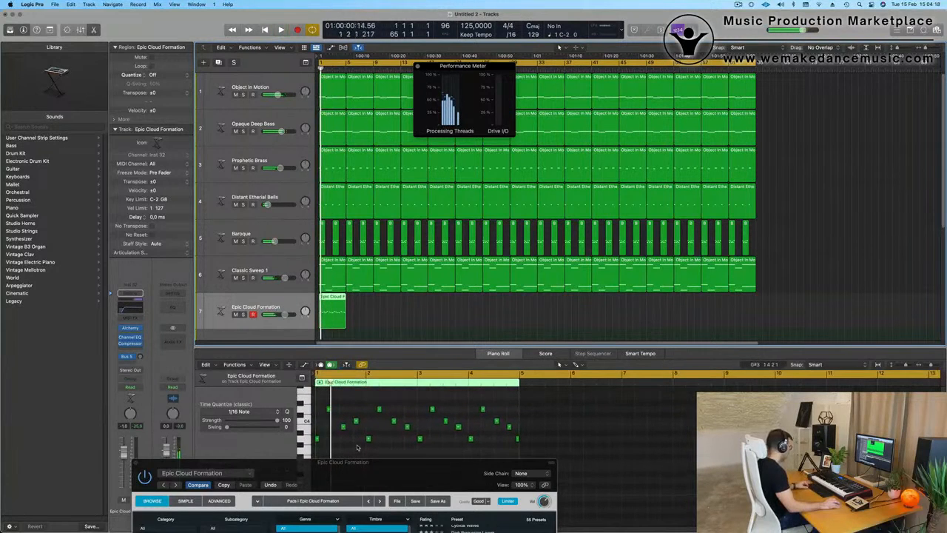
Quantize the Epic Cloud Formation region to 1/16 Note and move the Alchemy window clear of the Piano Roll notes
{"action": "key", "text": "super+a"}
{"action": "left_click", "coordinate": [425, 315]}
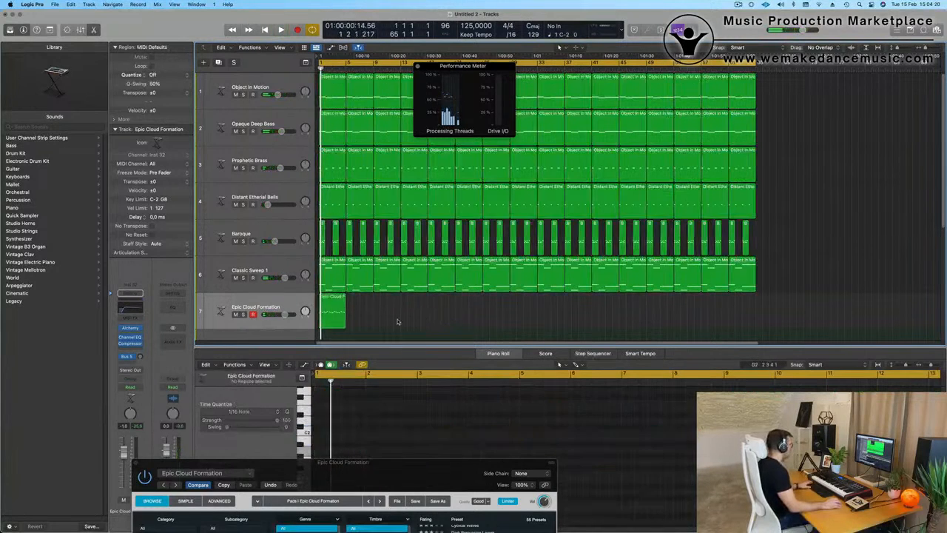
{"action": "key", "text": "space"}
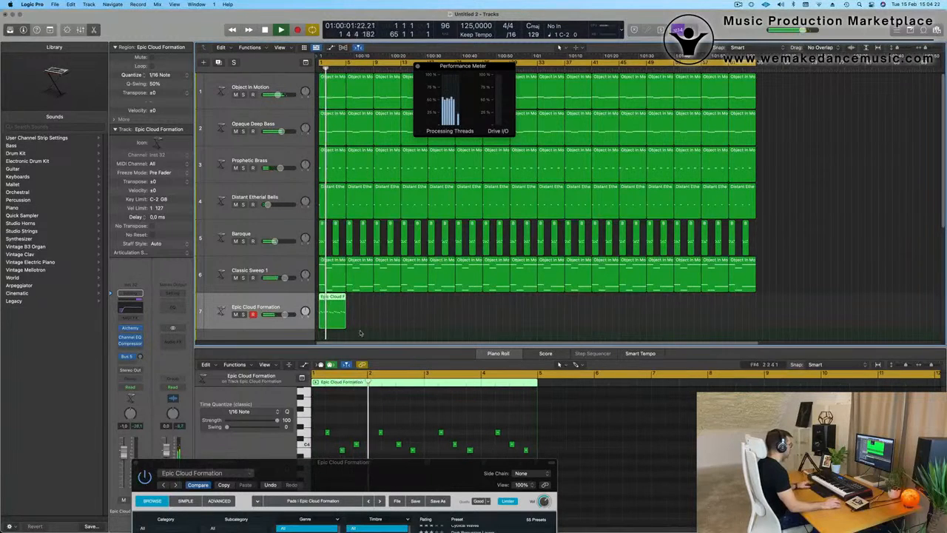
{"action": "key", "text": "space"}
{"action": "scroll", "coordinate": [414, 427], "scroll_direction": "down", "scroll_amount": 1}
{"action": "left_click_drag", "start_coordinate": [415, 462], "coordinate": [836, 18]}
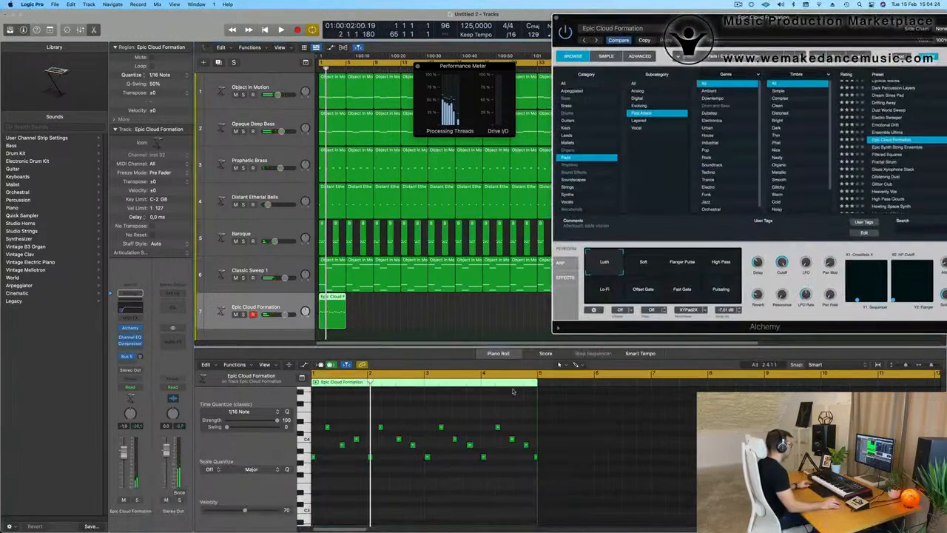
{"action": "key", "text": "space"}
{"action": "key", "text": "super+Right"}
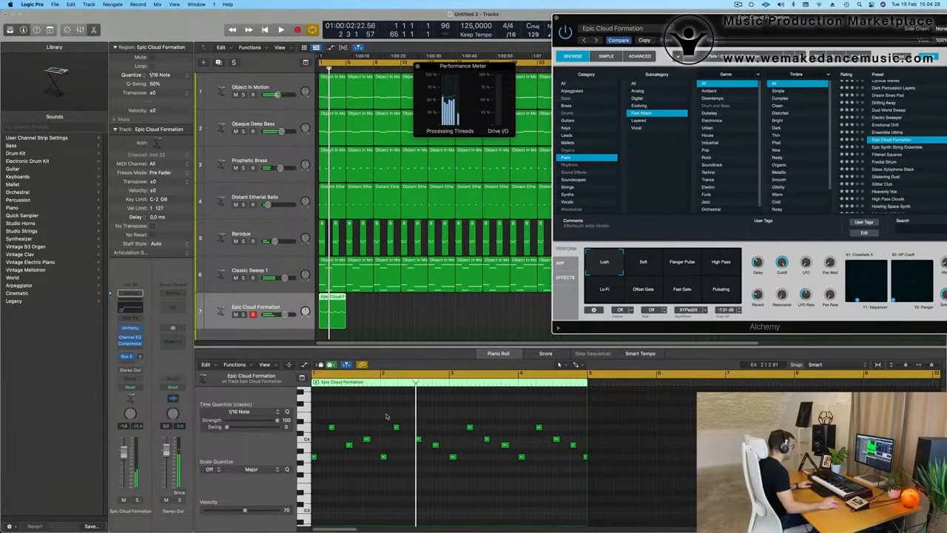
Replace the notes in bars 2 to 4 with copies of the four-note pattern from bar 1 and play the result
{"action": "left_click_drag", "start_coordinate": [385, 416], "coordinate": [620, 503]}
{"action": "key", "text": "Delete"}
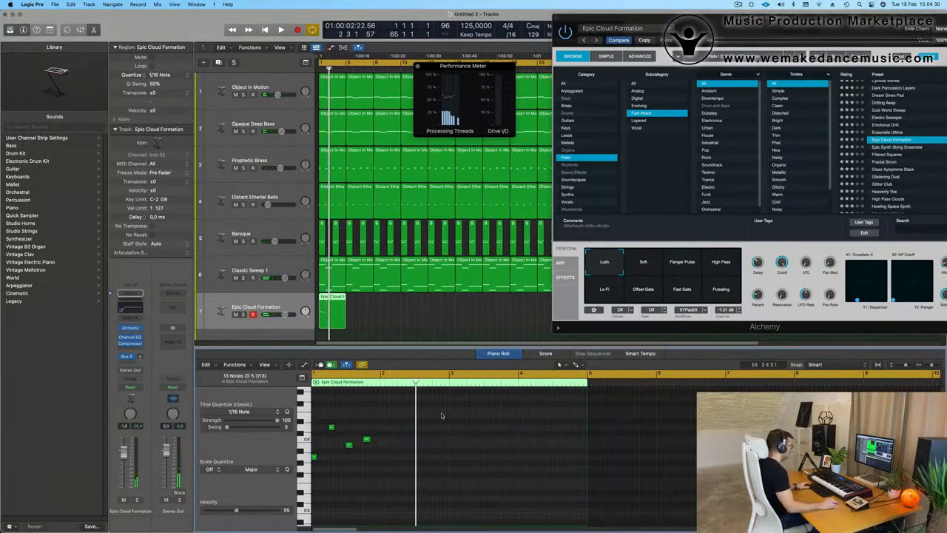
{"action": "left_click_drag", "start_coordinate": [442, 415], "coordinate": [387, 457]}
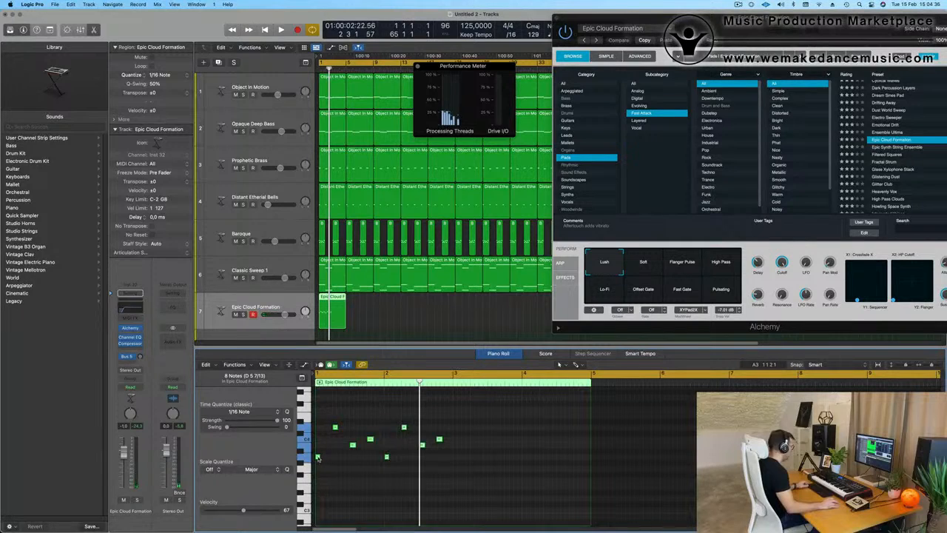
{"action": "left_click_drag", "start_coordinate": [317, 456], "coordinate": [455, 460]}
{"action": "key", "text": "space"}
{"action": "key", "text": "space"}
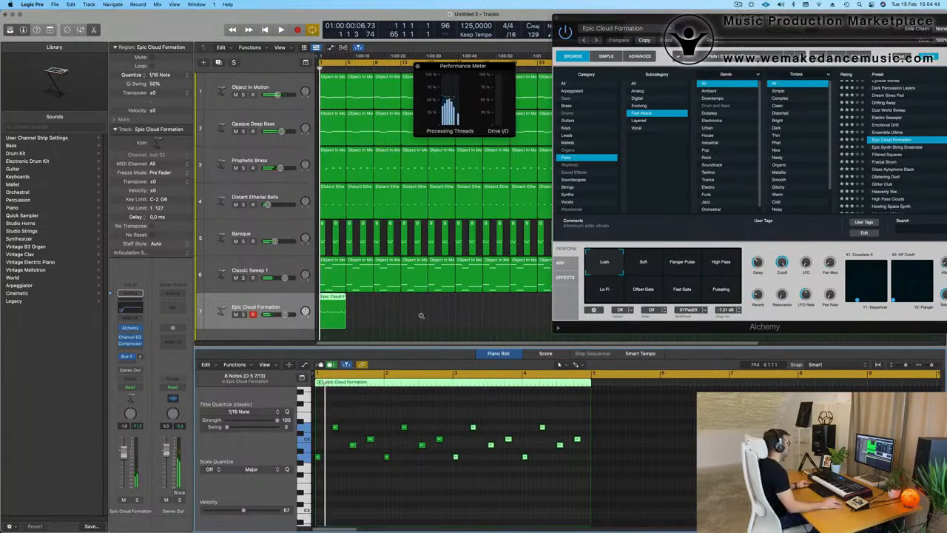
Move the Alchemy window off the arrangement and repeat the four-bar Epic Cloud Formation region up to bar 65
{"action": "scroll", "coordinate": [422, 316], "scroll_direction": "down", "scroll_amount": 2}
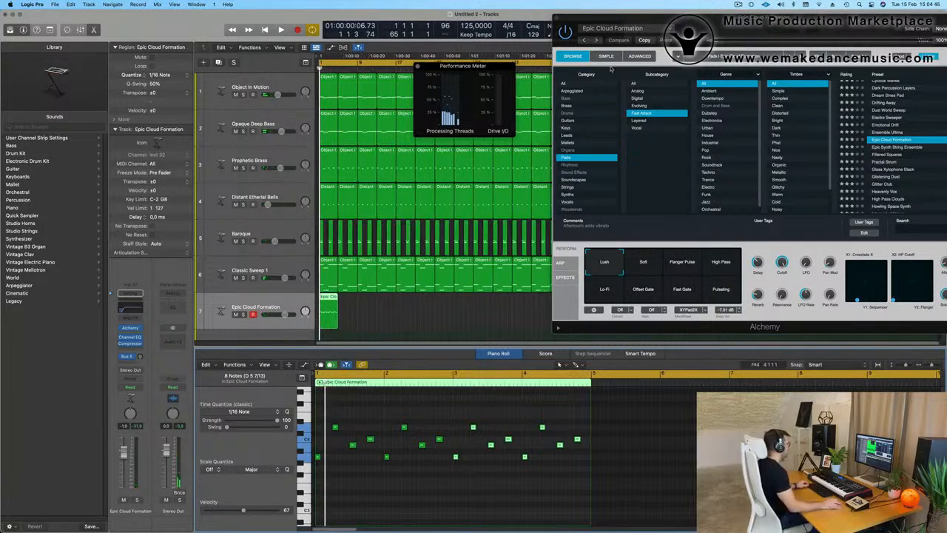
{"action": "left_click_drag", "start_coordinate": [714, 29], "coordinate": [946, 143]}
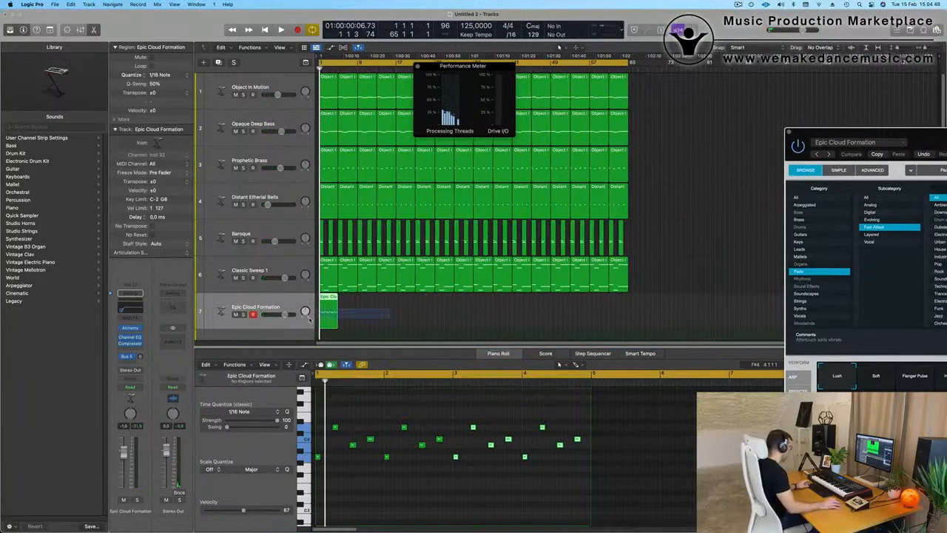
{"action": "key", "text": "super+r"}
{"action": "key", "text": "super+r"}
{"action": "key", "text": "super+r"}
{"action": "key", "text": "super+r"}
{"action": "key", "text": "super+r"}
{"action": "key", "text": "super+r"}
{"action": "key", "text": "super+r"}
{"action": "key", "text": "super+r"}
{"action": "key", "text": "super+r"}
{"action": "key", "text": "super+r"}
{"action": "key", "text": "super+r"}
{"action": "key", "text": "super+r"}
{"action": "key", "text": "super+r"}
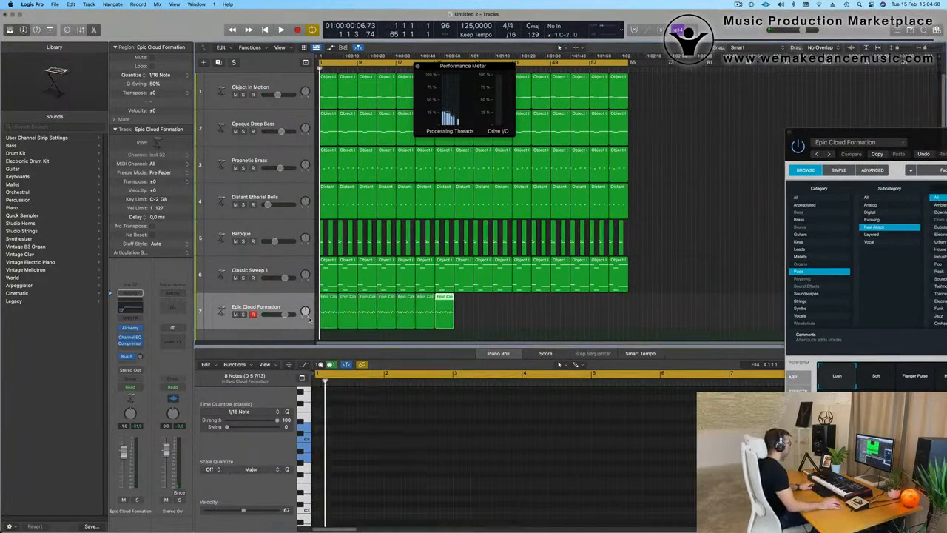
{"action": "key", "text": "super+r"}
{"action": "key", "text": "super+r"}
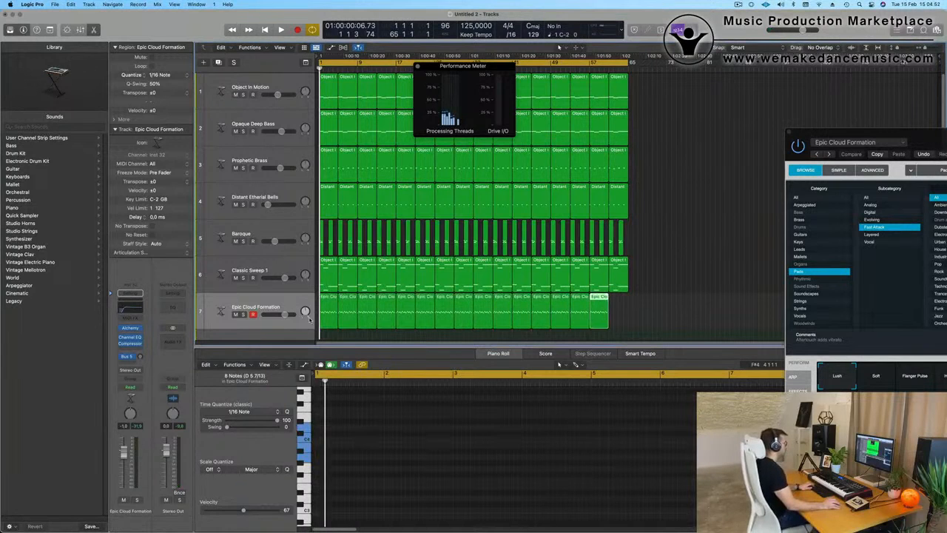
Play the arrangement with the Baroque and Classic Sweep 1 tracks muted
{"action": "key", "text": "space"}
{"action": "left_click", "coordinate": [235, 241]}
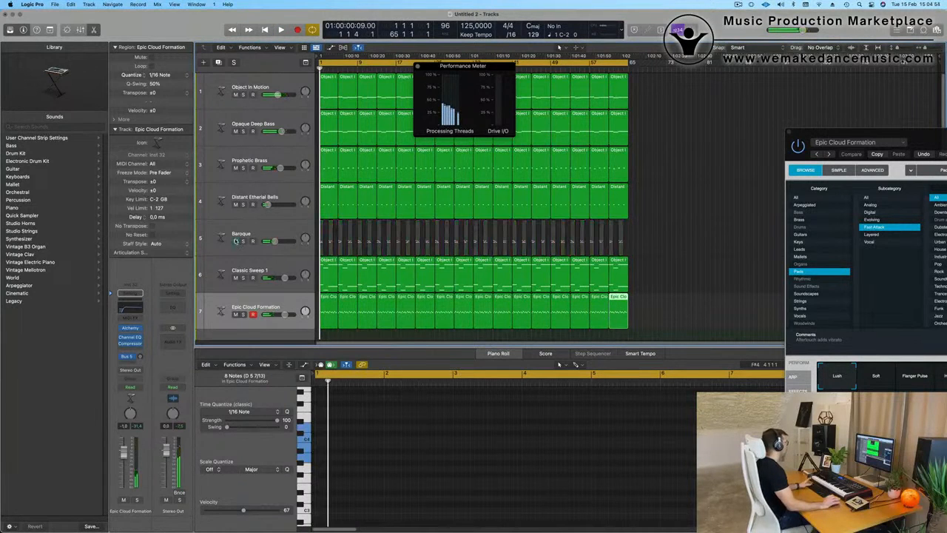
{"action": "left_click", "coordinate": [235, 278]}
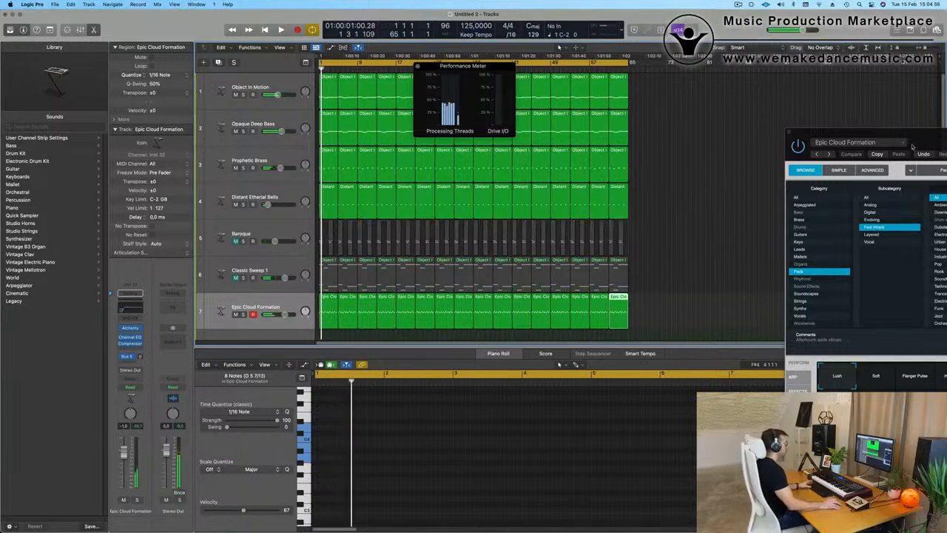
Switch the Epic Cloud Formation preset to the Soft performance snapshot in Alchemy and raise the track's volume fader slightly
{"action": "left_click_drag", "start_coordinate": [912, 146], "coordinate": [539, 118]}
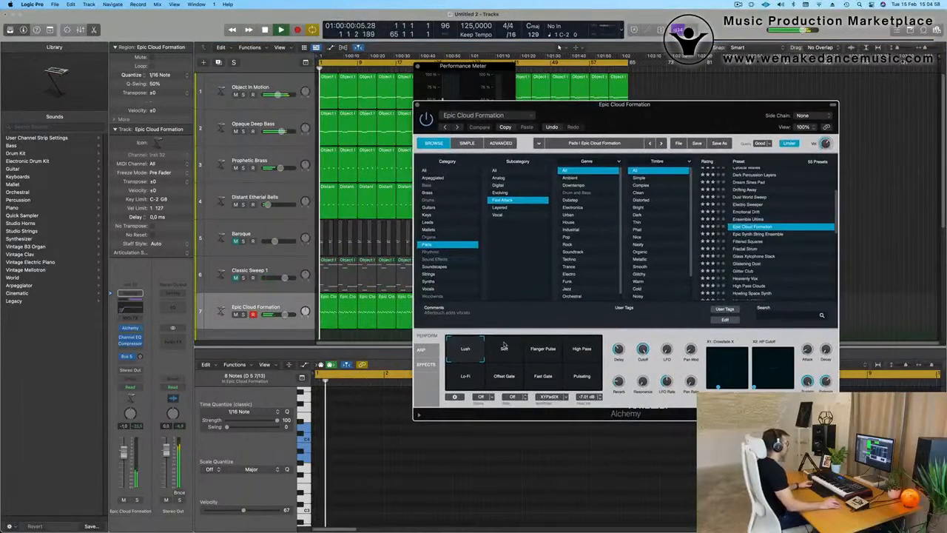
{"action": "left_click", "coordinate": [505, 348]}
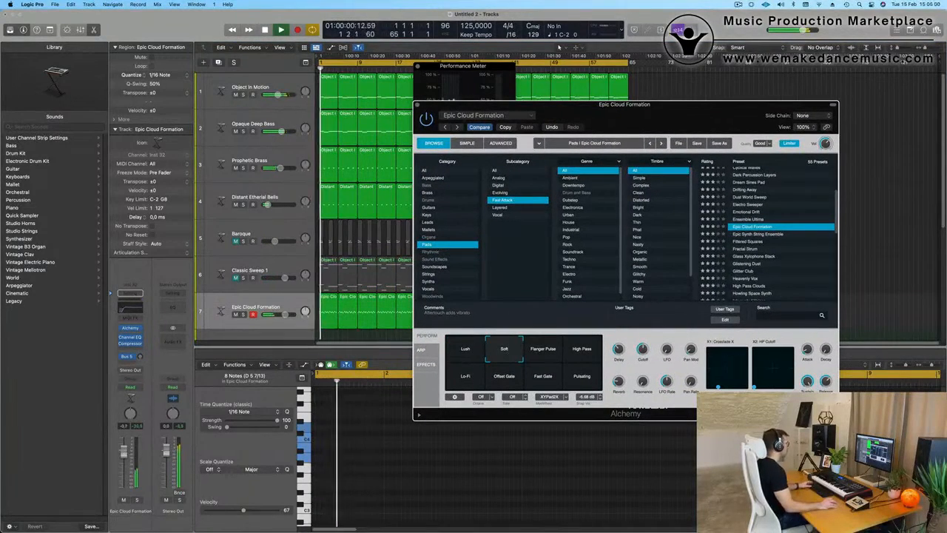
{"action": "left_click_drag", "start_coordinate": [124, 451], "coordinate": [125, 447]}
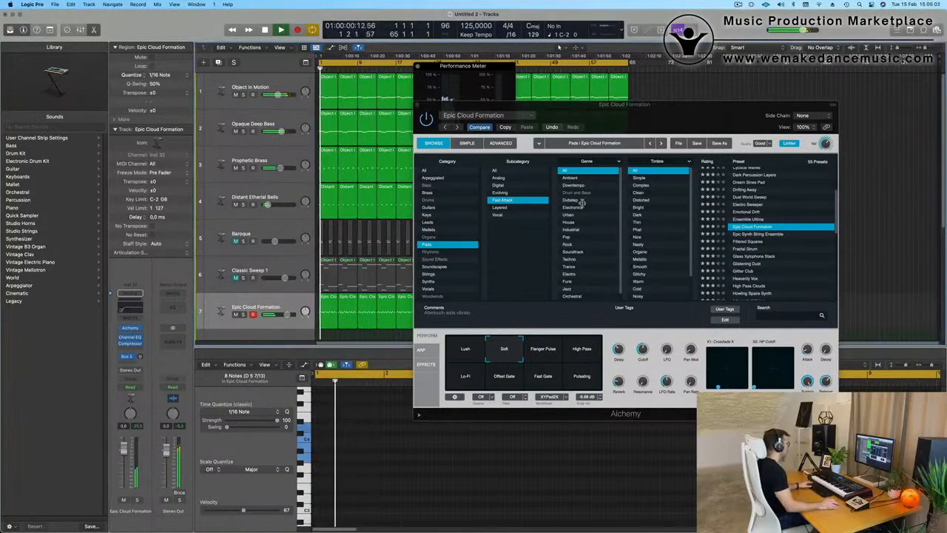
{"action": "left_click", "coordinate": [826, 143]}
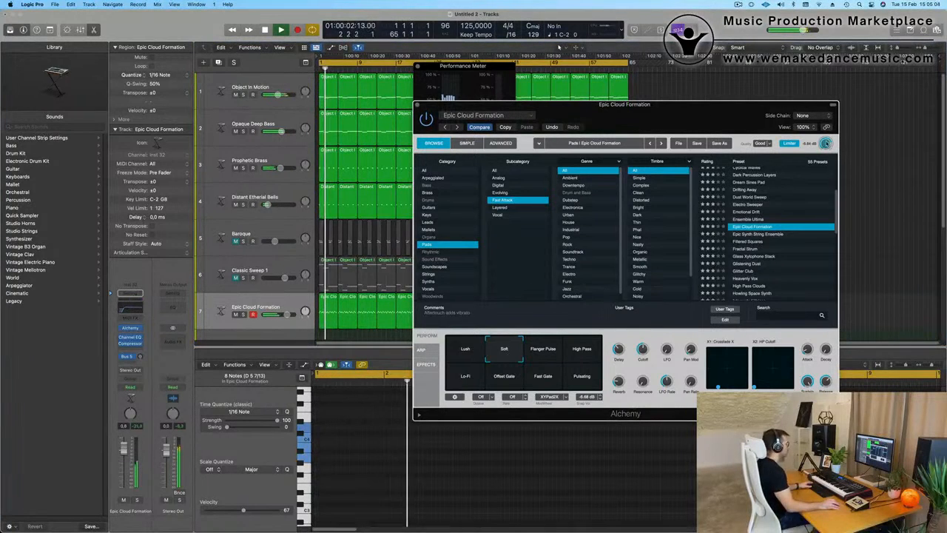
Audition the Flanger Pulse, High Pass, Pulsating, Fast Gate, Offset Gate and Lo-Fi snapshots in Alchemy, then return to Soft
{"action": "left_click", "coordinate": [544, 355]}
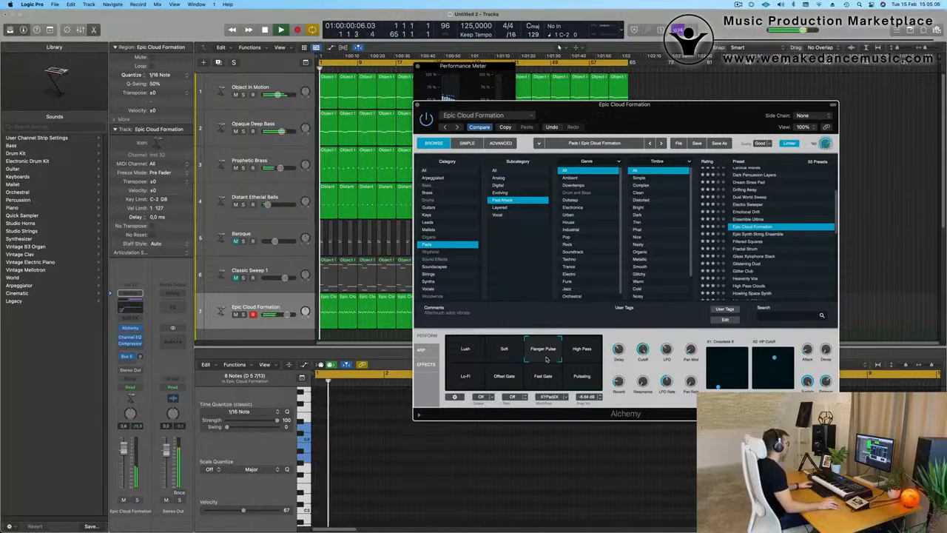
{"action": "left_click", "coordinate": [583, 356]}
{"action": "left_click", "coordinate": [582, 378]}
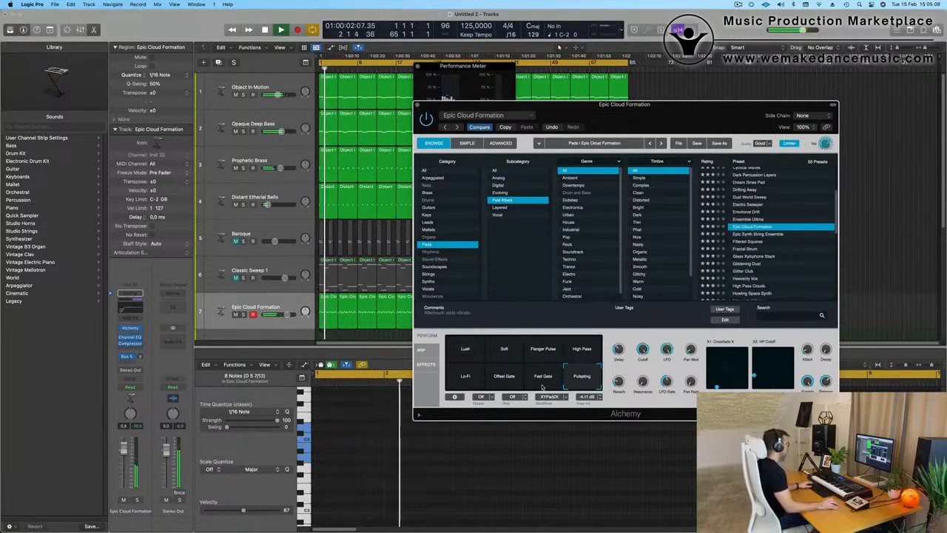
{"action": "left_click", "coordinate": [537, 379]}
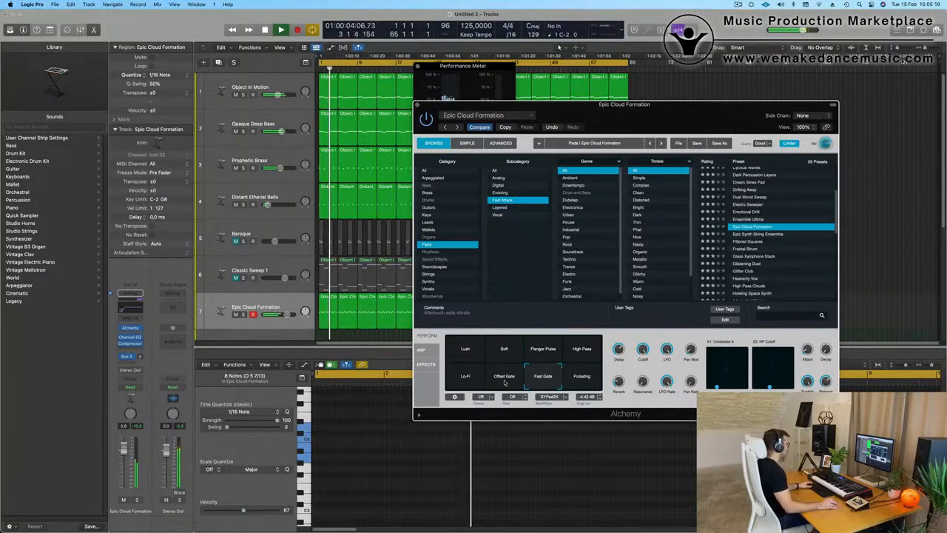
{"action": "left_click", "coordinate": [498, 380]}
{"action": "left_click", "coordinate": [467, 381]}
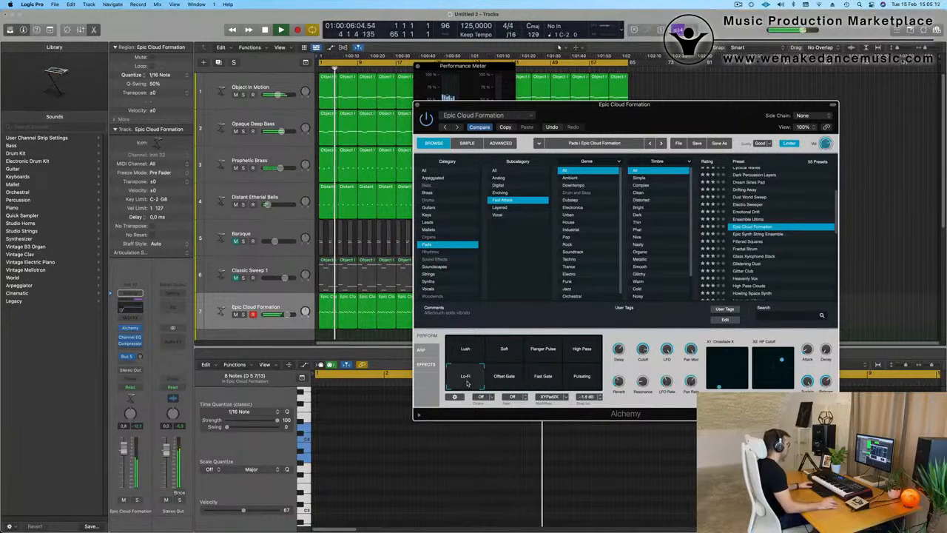
{"action": "left_click", "coordinate": [501, 361]}
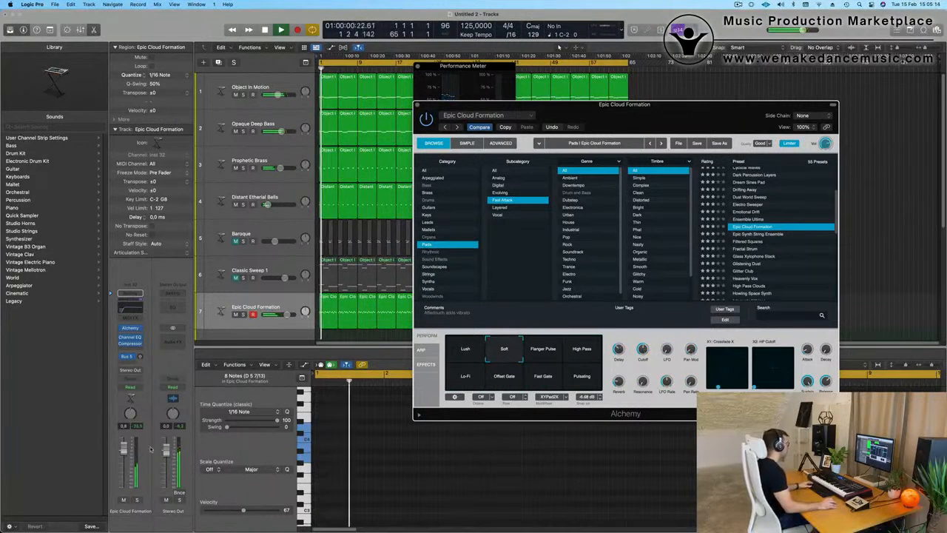
{"action": "left_click_drag", "start_coordinate": [677, 118], "coordinate": [697, 126]}
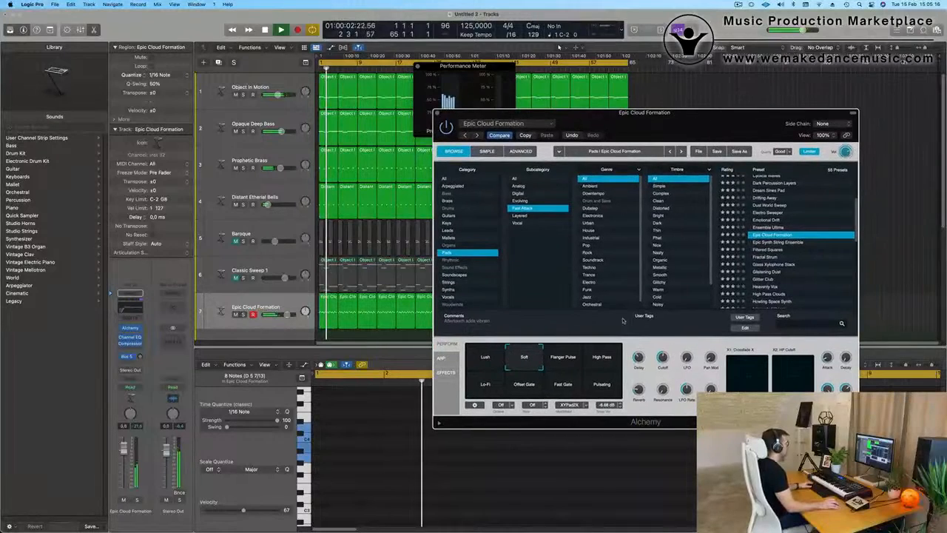